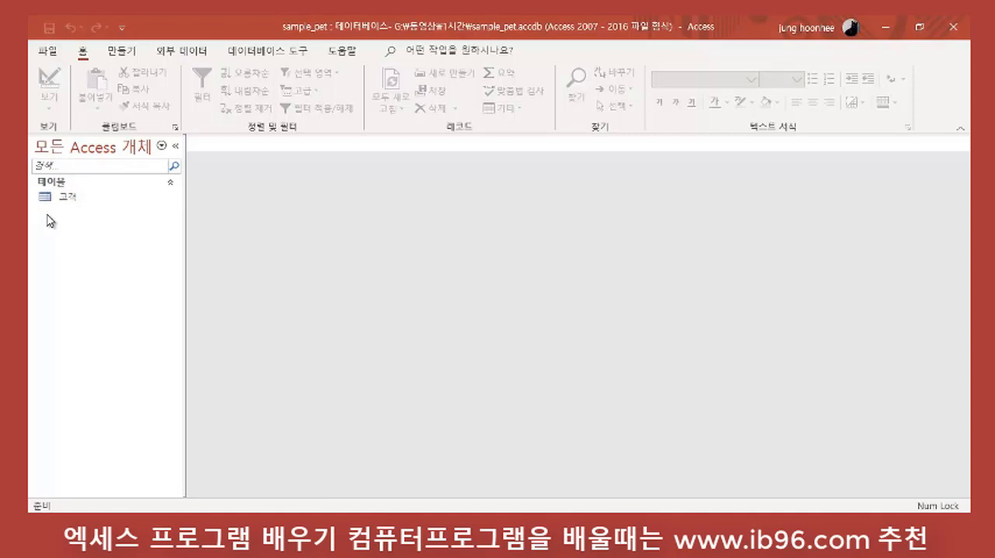
left_click(162, 147)
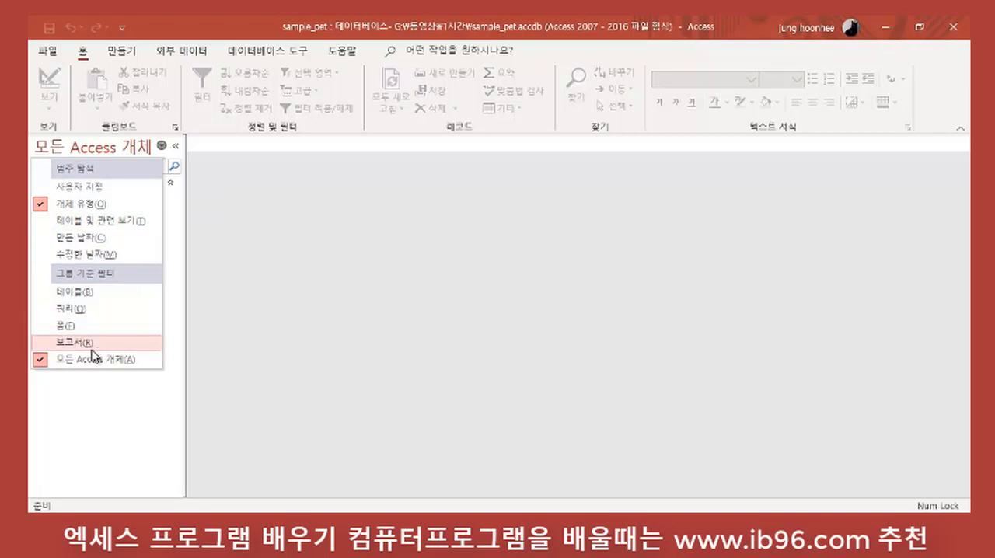
left_click(333, 310)
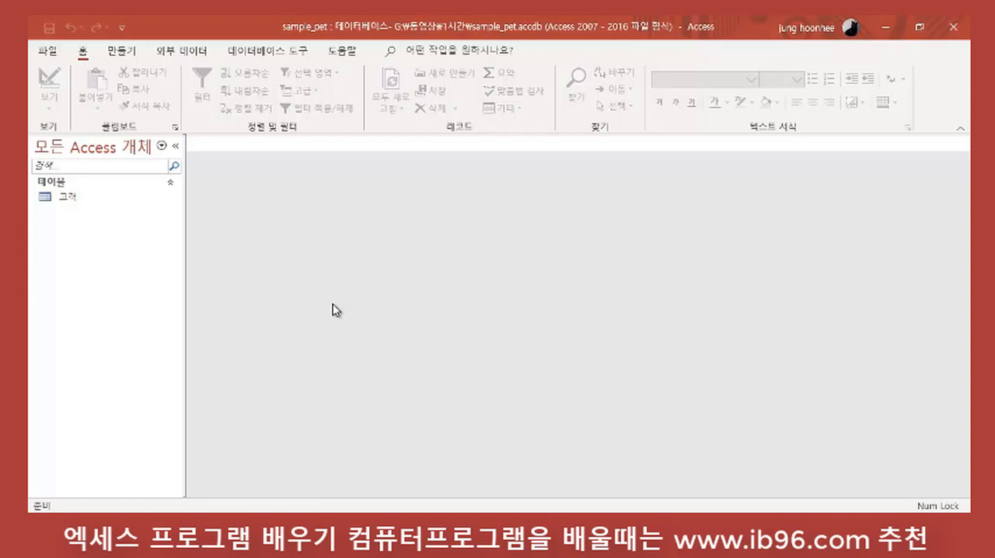
Step: Open the 고객 table in Design view and go through its field names from 이름 to email
right_click(69, 203)
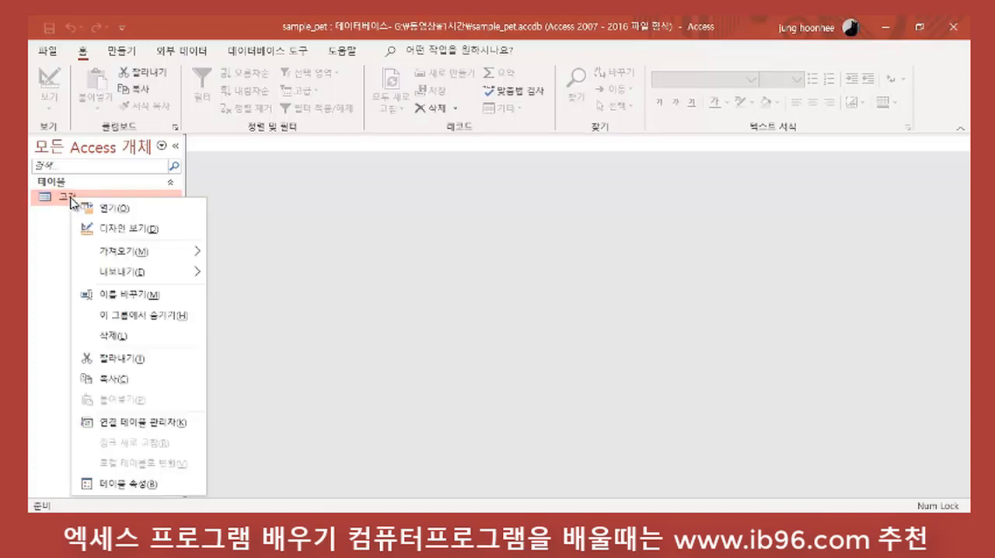
left_click(143, 229)
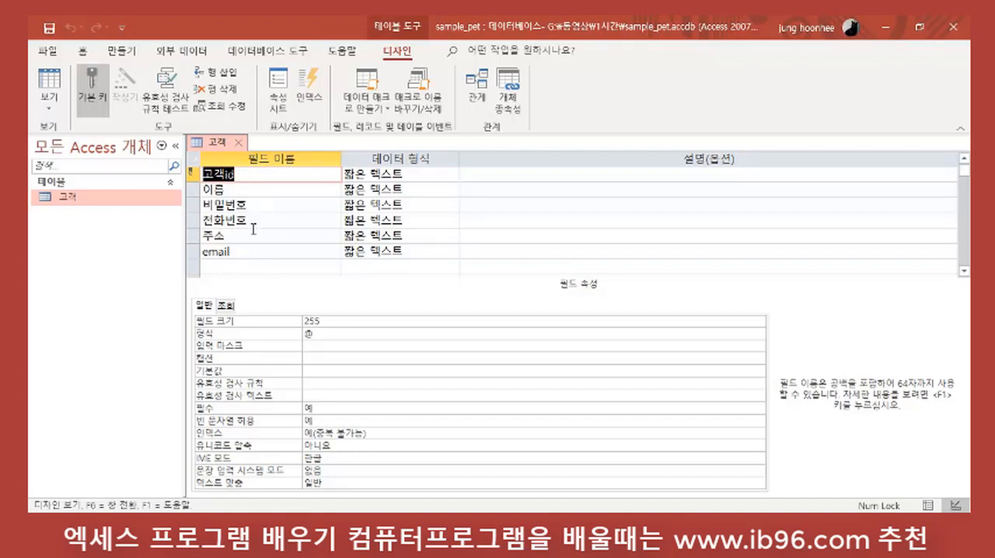
left_click(244, 189)
left_click(253, 205)
left_click(252, 221)
left_click(244, 235)
left_click(229, 251)
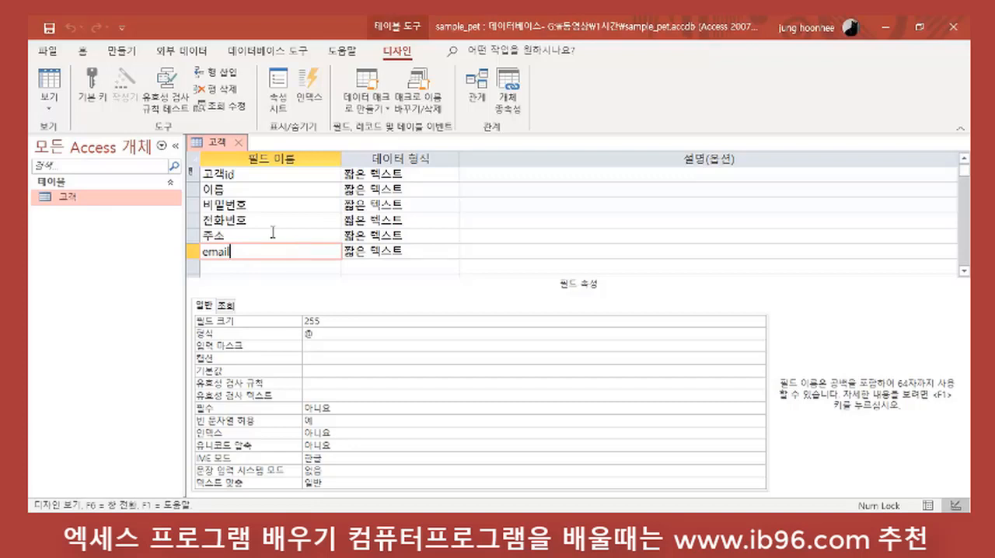
Step: Check the data types of the 고객 table's fields and close the table
left_click(413, 174)
left_click(426, 194)
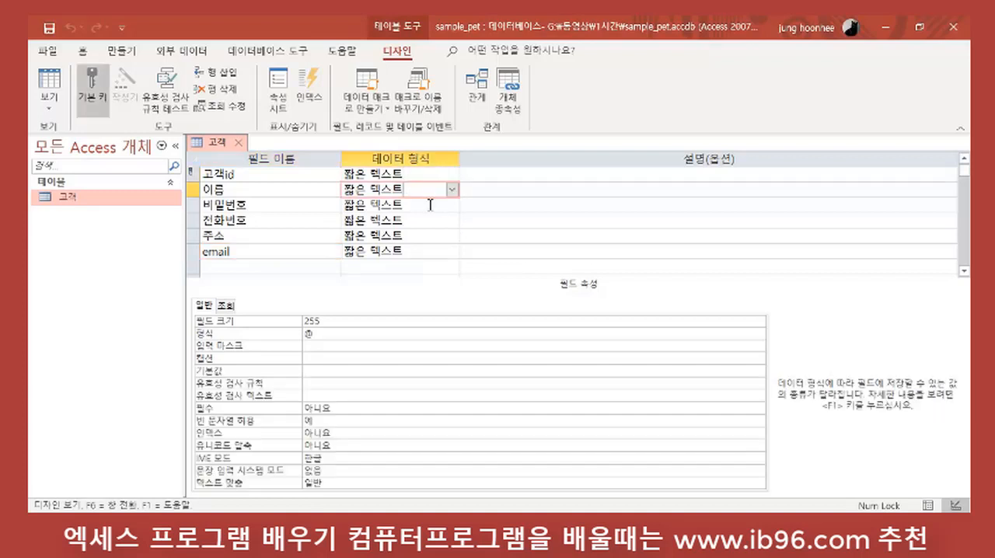
left_click(429, 206)
left_click(427, 232)
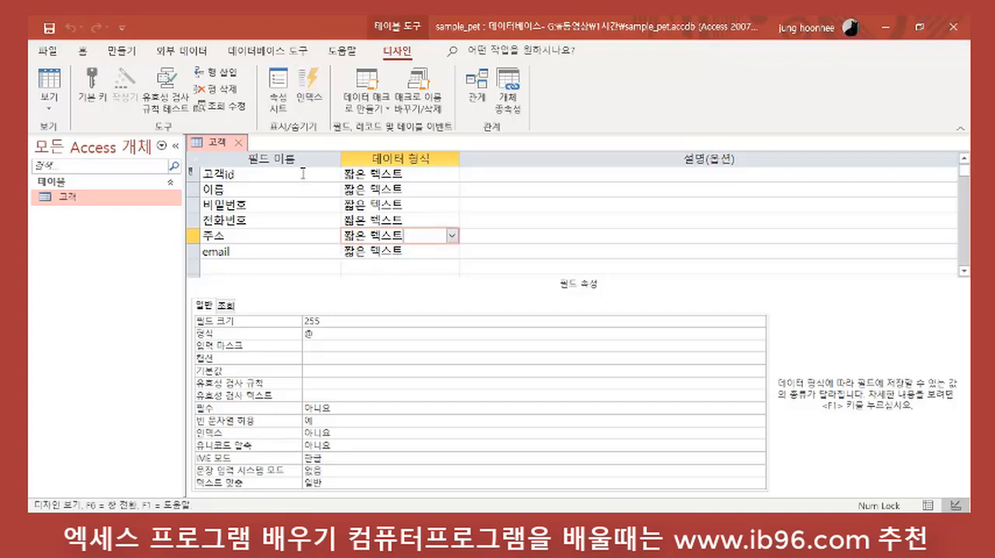
left_click(239, 146)
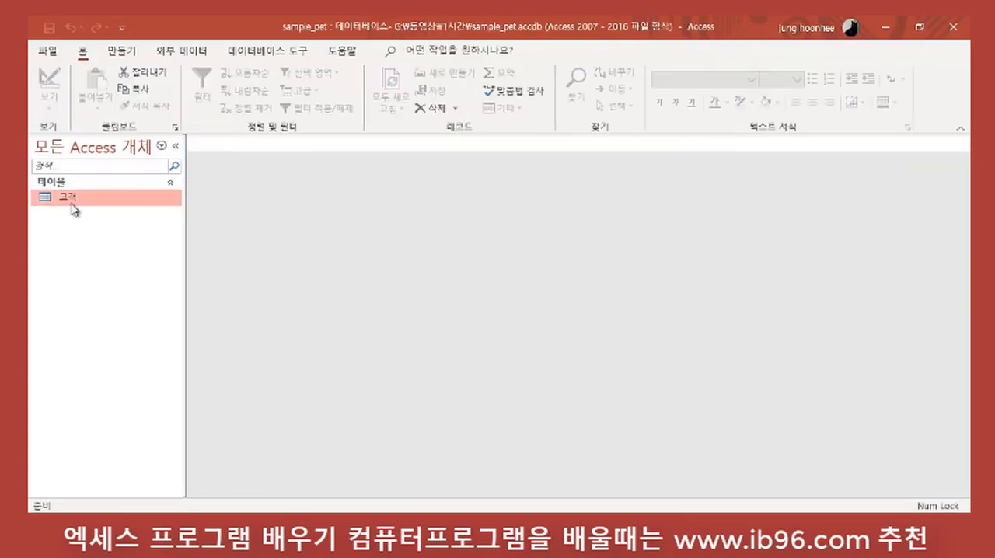
Step: Open the 고객 table in Datasheet view, examine its records and individual fields, and select the whole third record
double_click(74, 196)
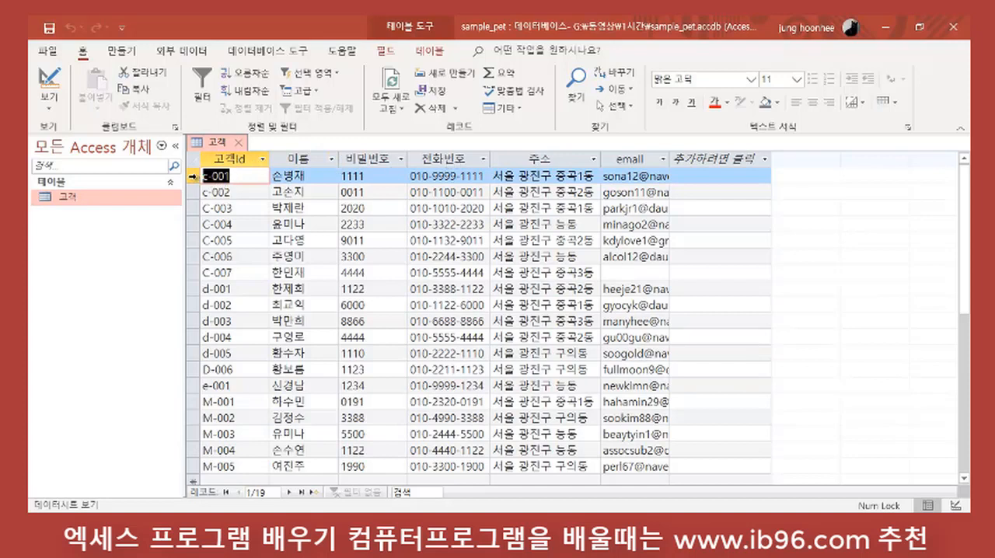
left_click(192, 192)
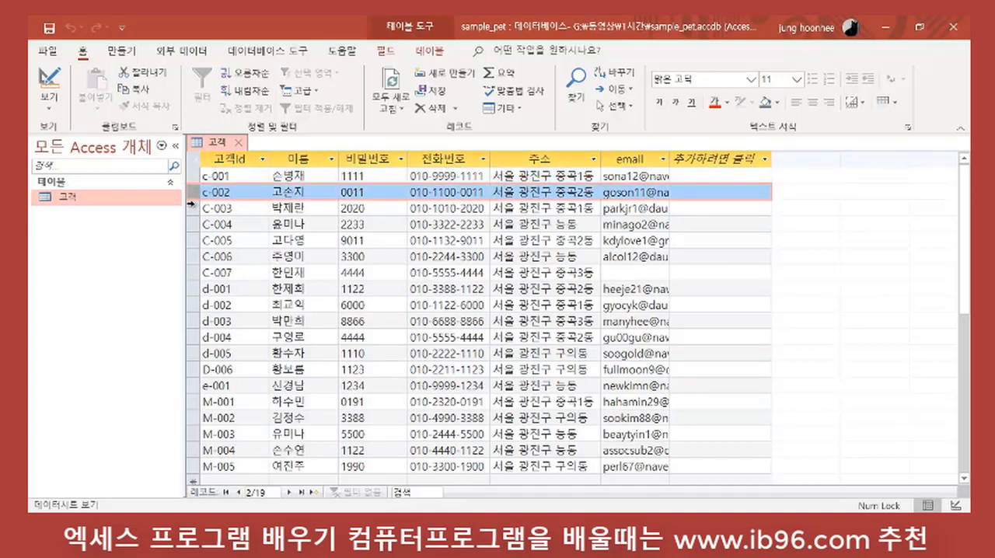
left_click(192, 208)
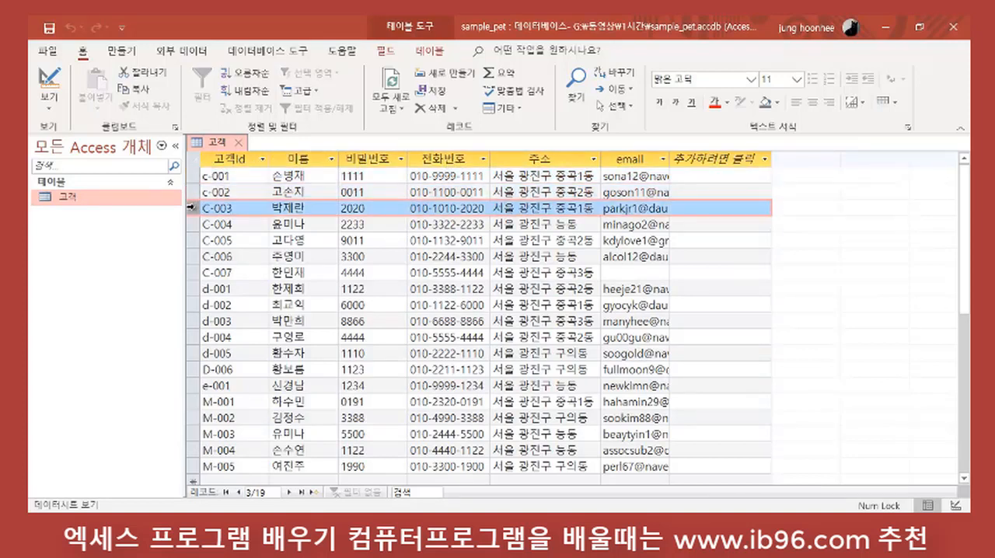
left_click(244, 207)
left_click(318, 209)
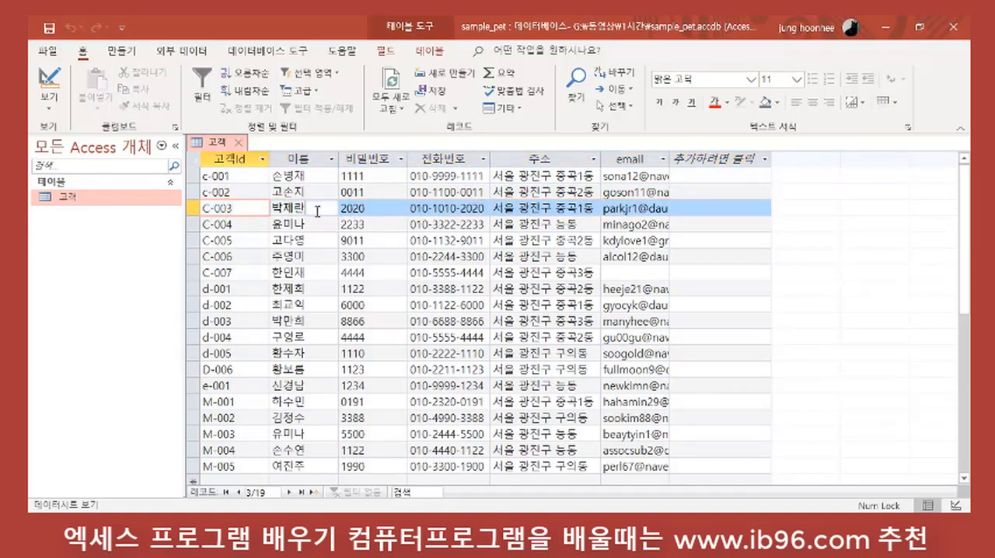
left_click(377, 210)
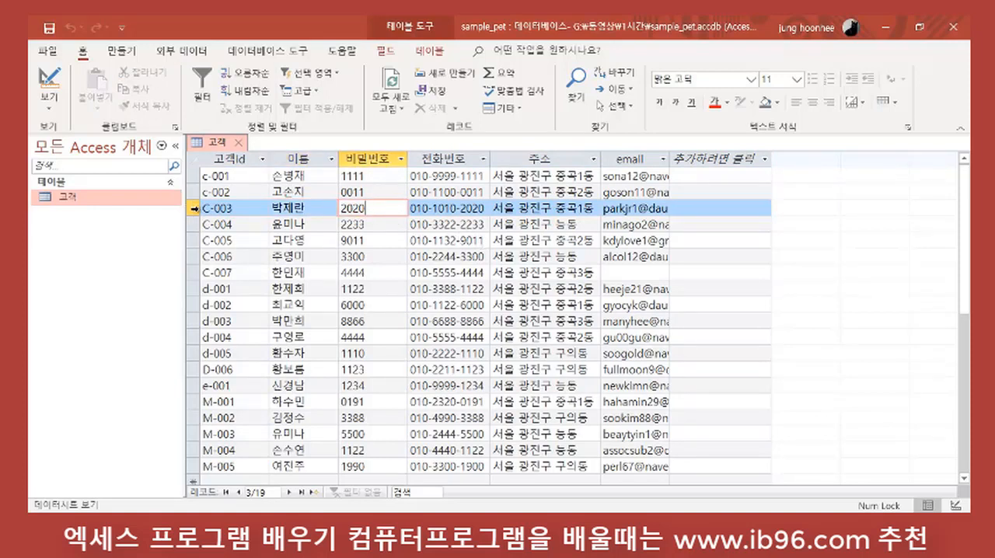
left_click(193, 208)
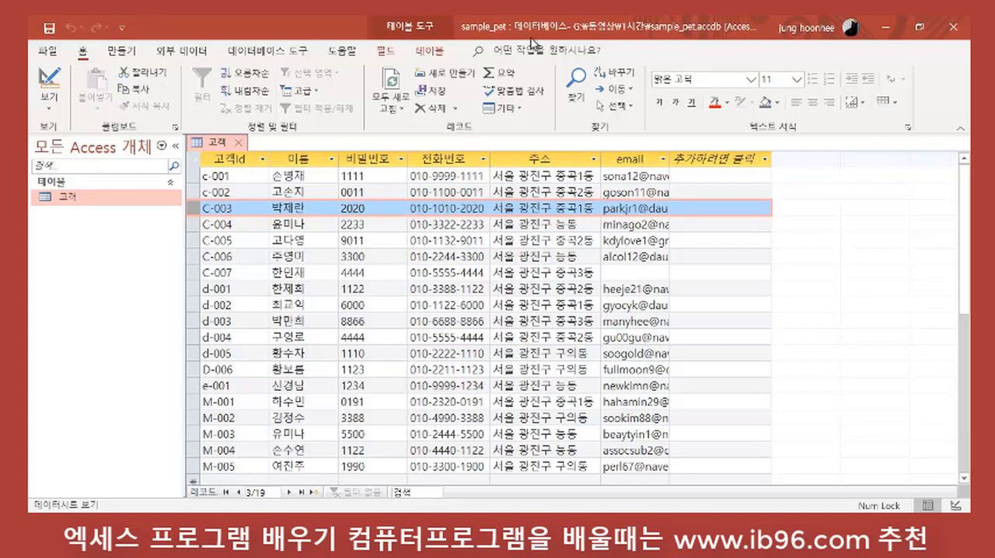
Step: Start exporting the 고객 table to an Excel workbook with G:\고객.xlsx as the destination file
left_click(181, 52)
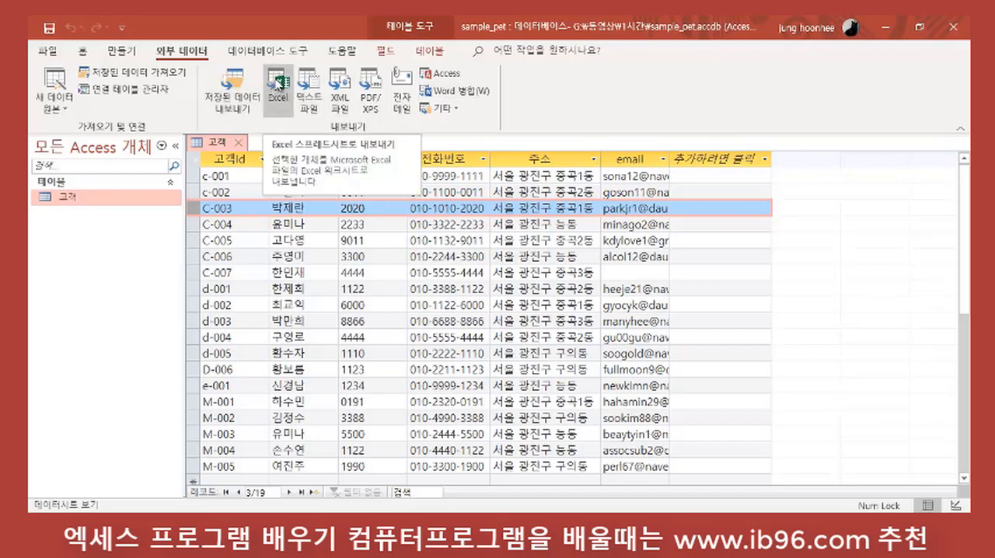
left_click(277, 84)
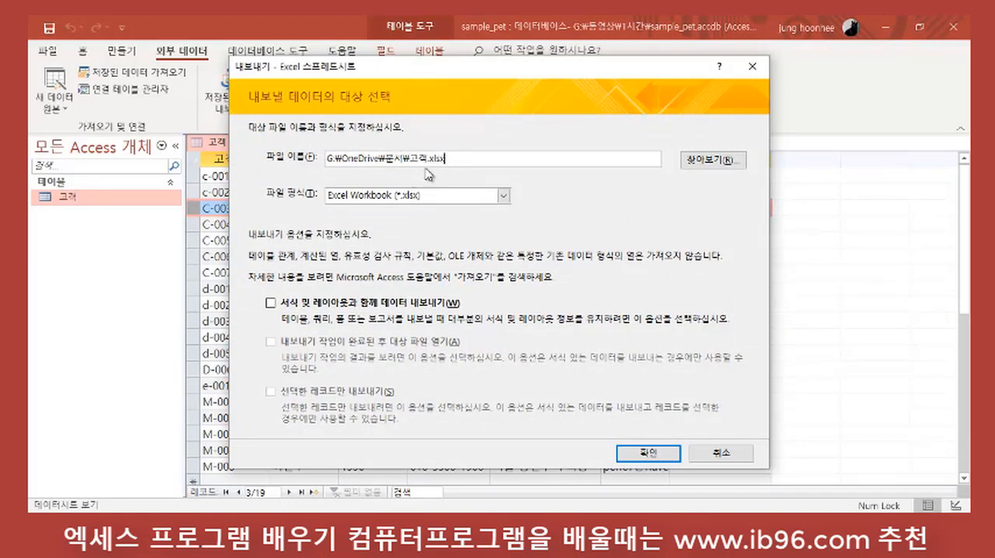
left_click(709, 163)
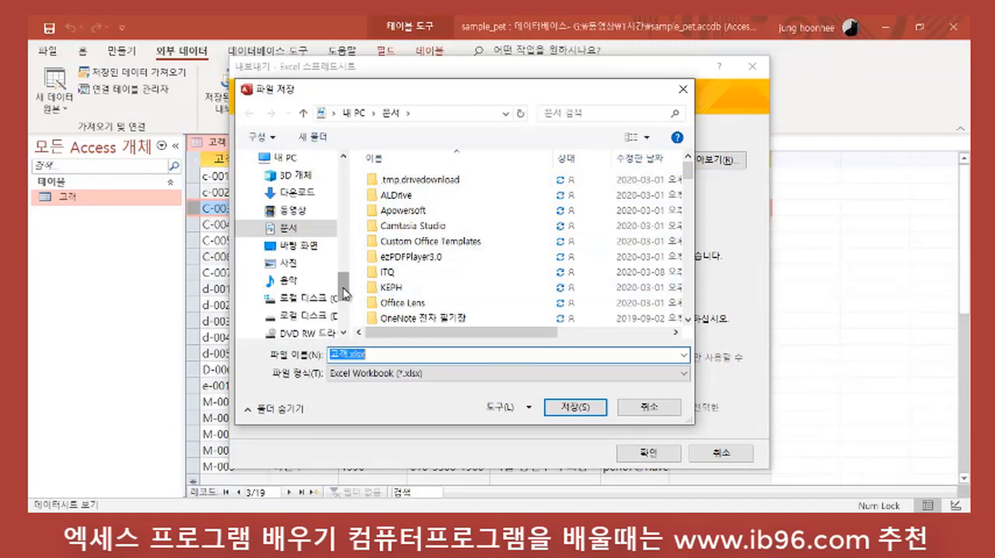
left_click_drag(343, 275, 343, 310)
left_click(317, 228)
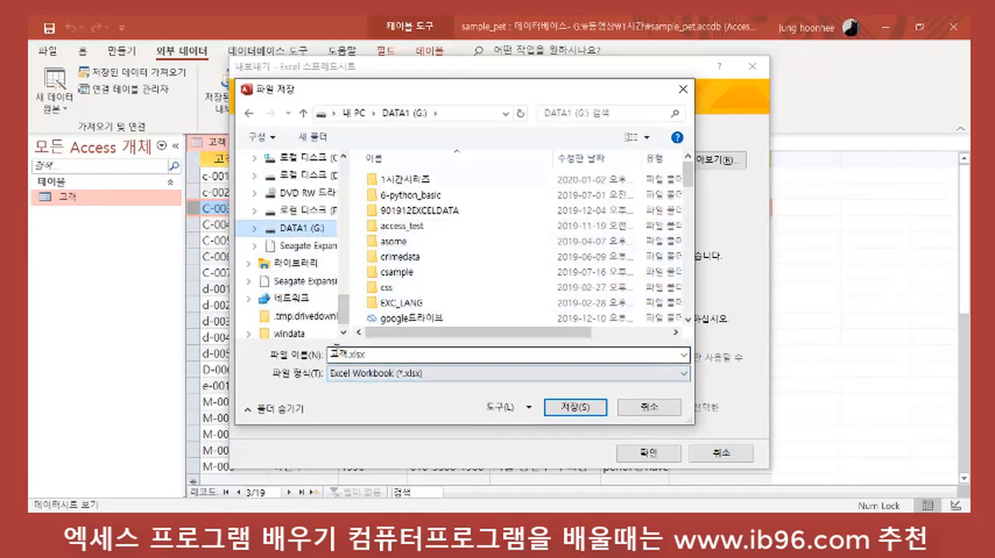
left_click(576, 407)
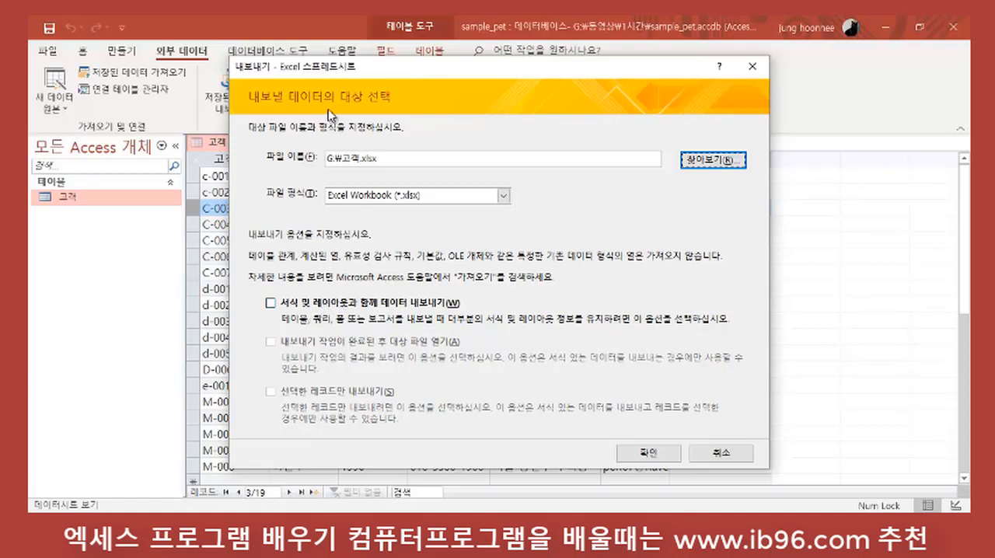
Step: Export the data with formatting and layout, finish without saving the export steps, and close the 고객 table
left_click_drag(367, 72, 570, 157)
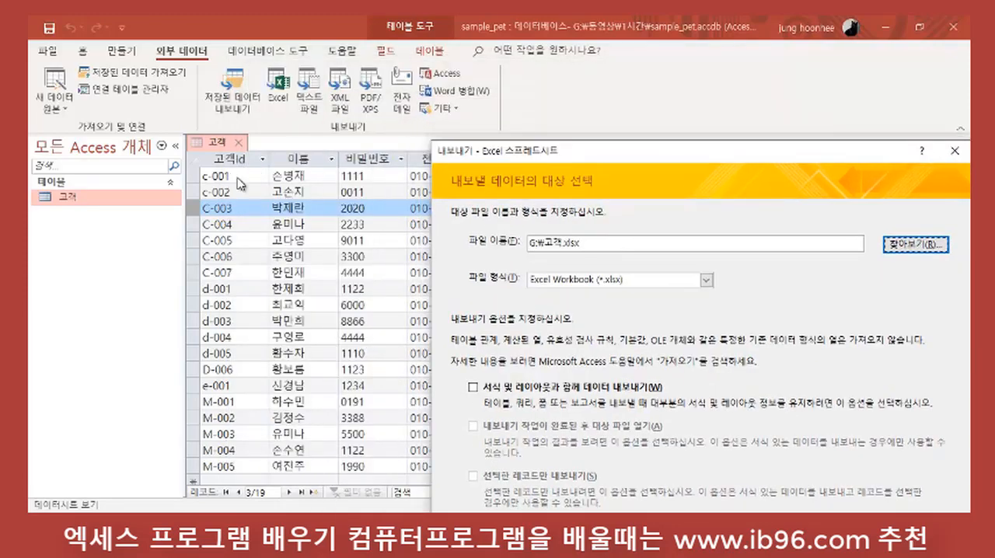
left_click(513, 392)
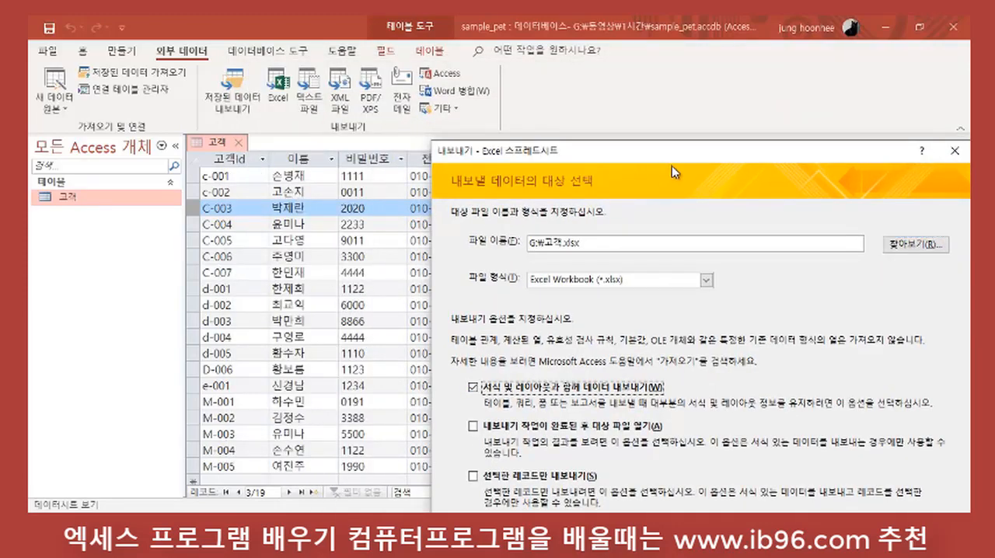
left_click_drag(659, 158, 382, 40)
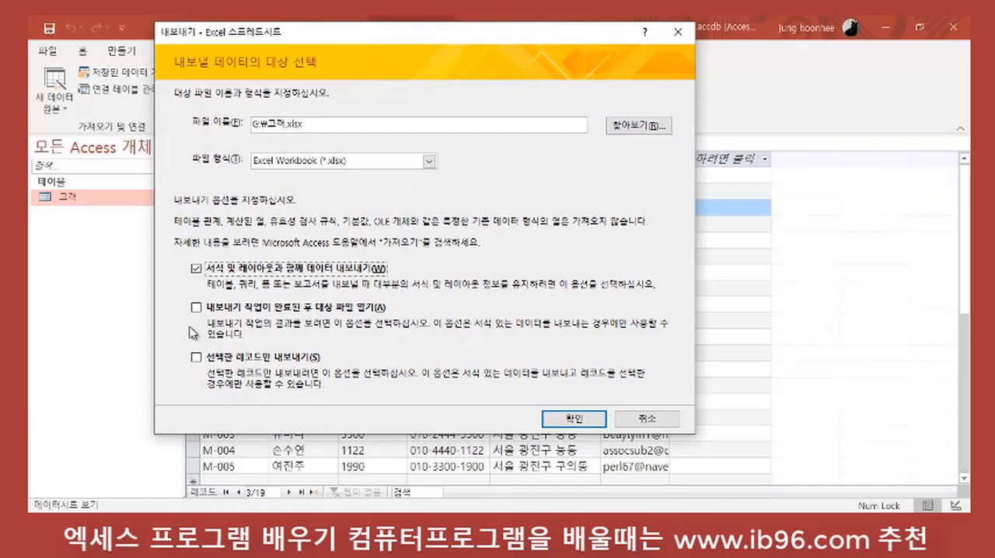
left_click(583, 420)
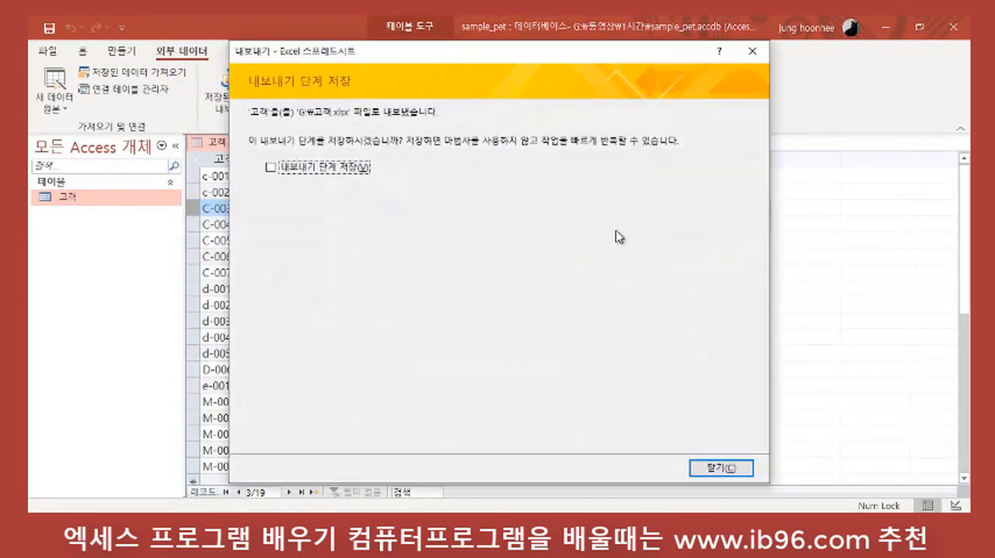
left_click(735, 470)
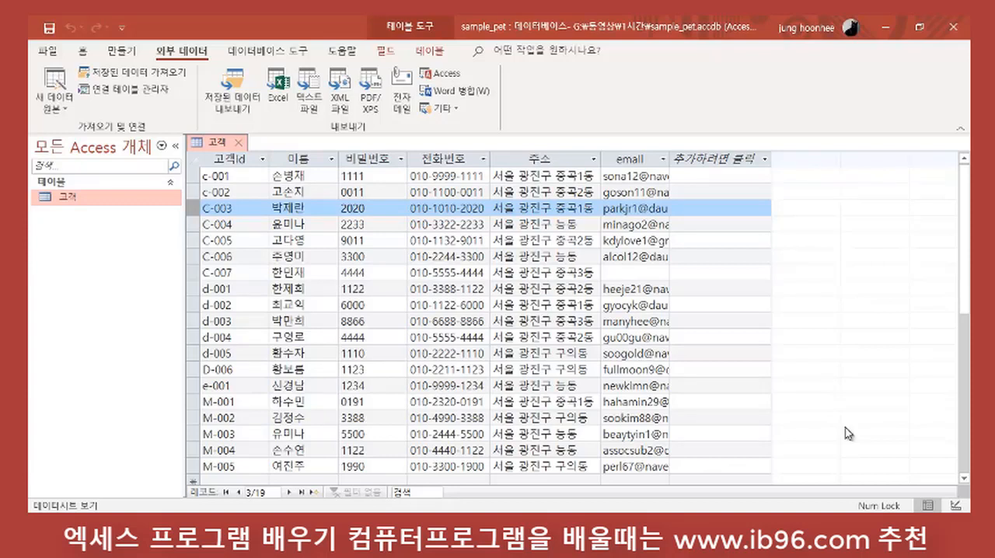
left_click(243, 149)
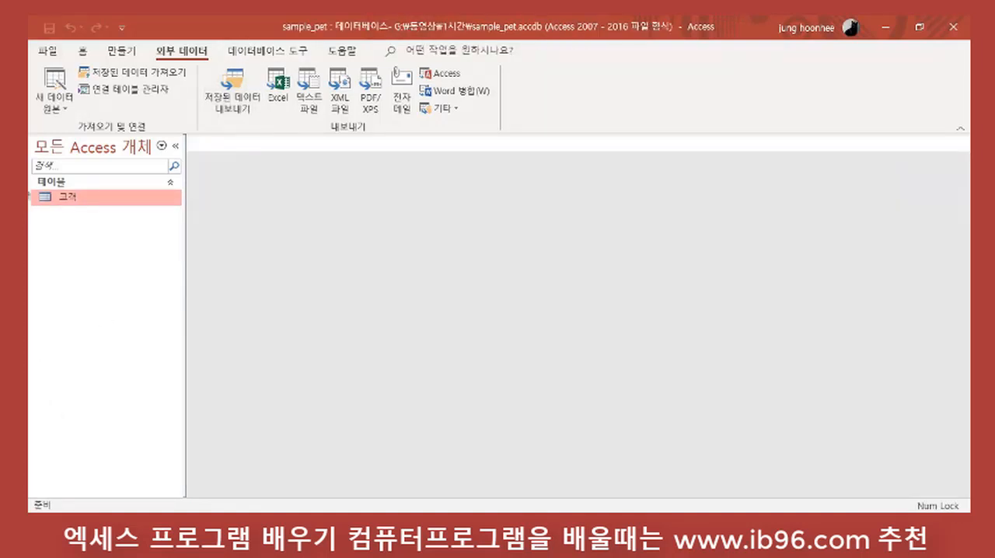
Step: Start an Excel import of 진료.xlsx from G:\동영상\1시간 as a new table in the current database
left_click(67, 115)
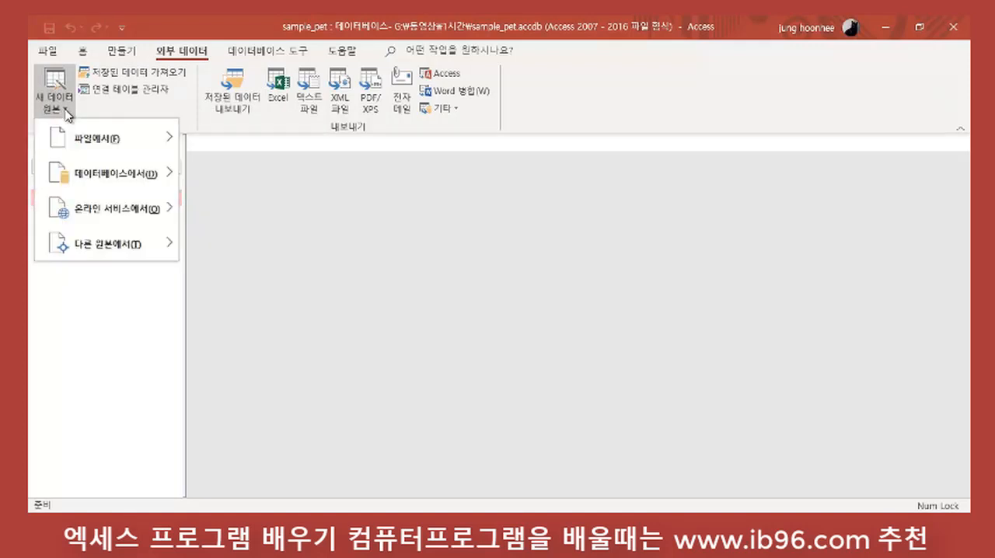
mouse_move(128, 125)
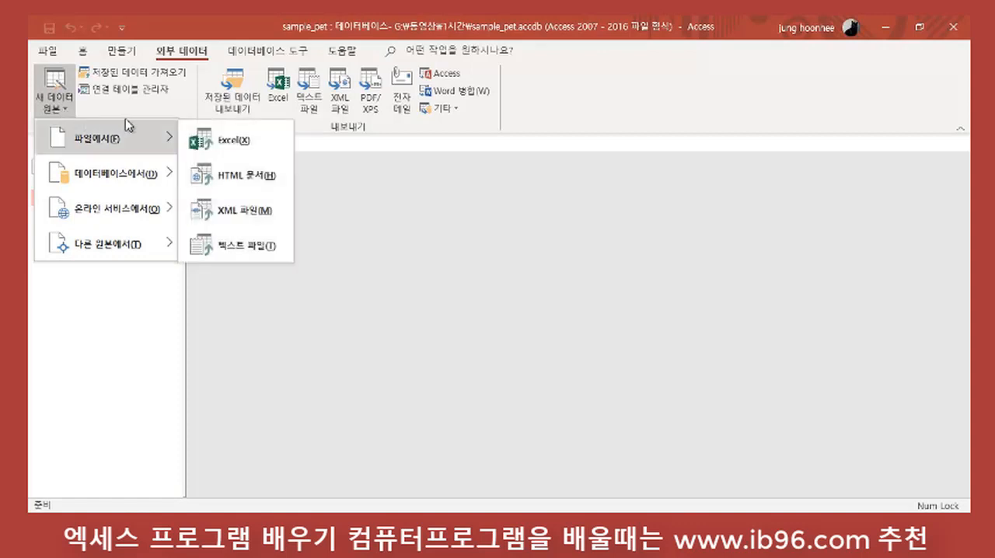
left_click(230, 144)
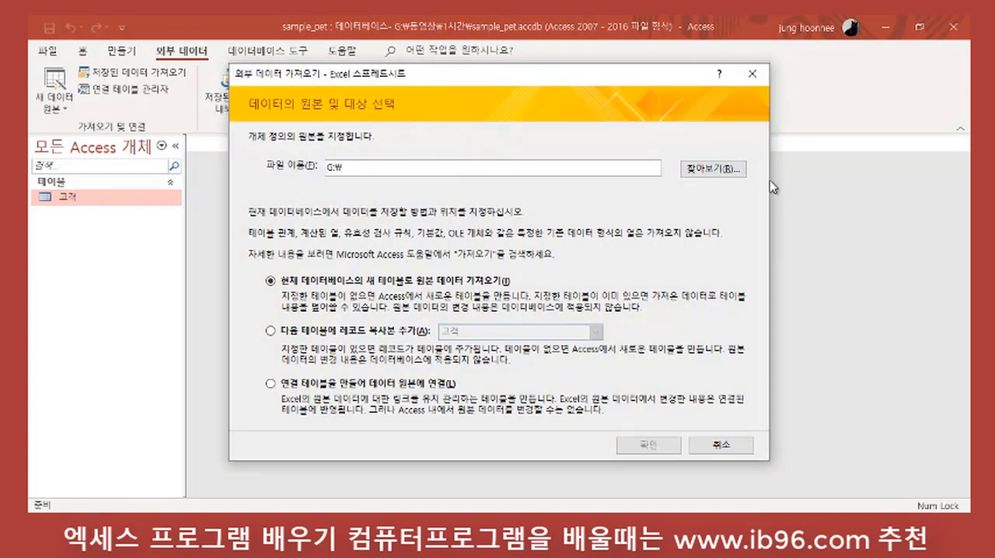
left_click(708, 171)
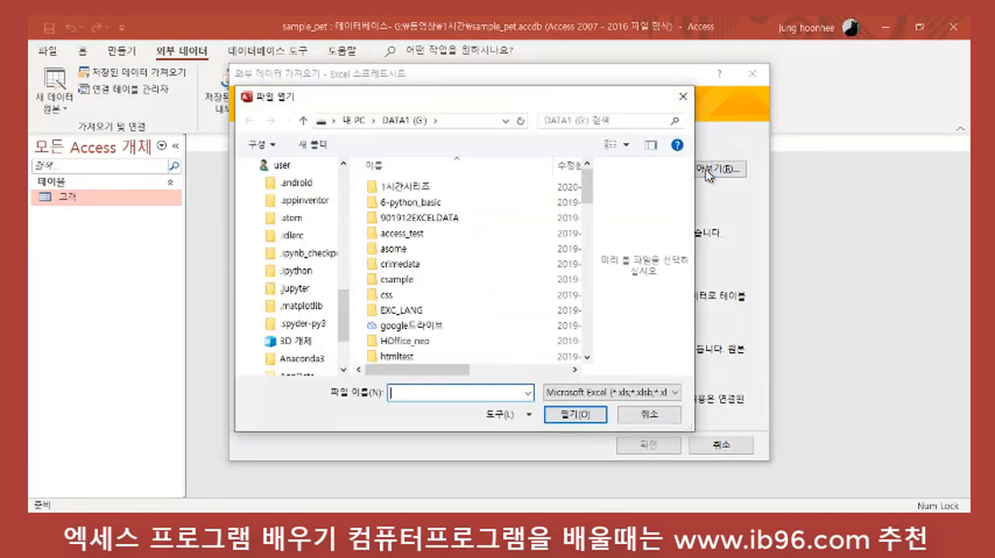
scroll(585, 229, "down", 8)
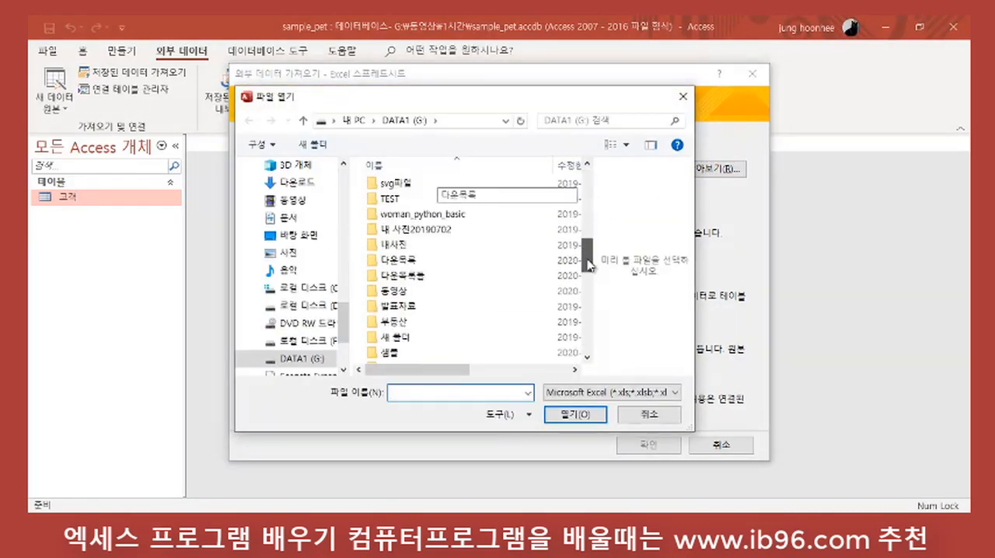
left_click(396, 275)
key("Return")
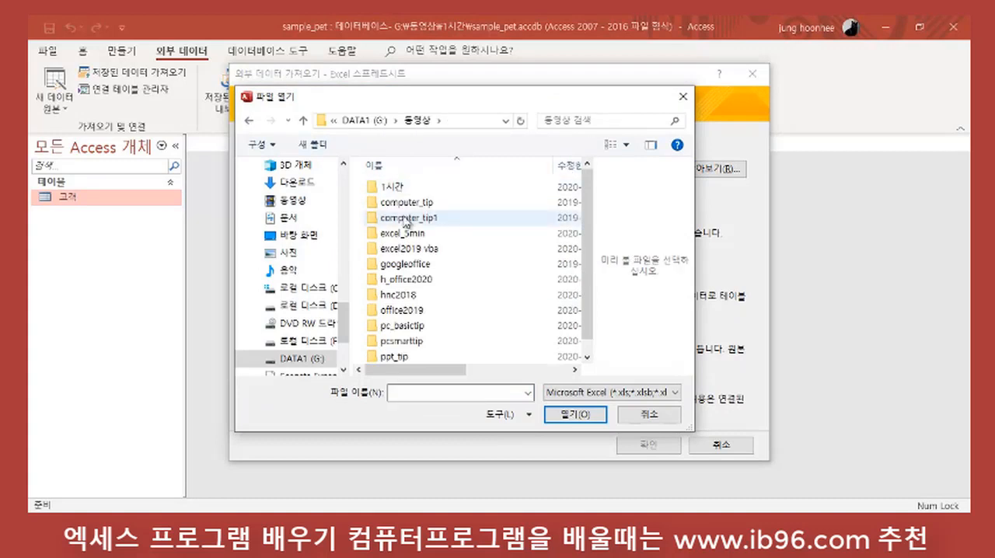
double_click(399, 189)
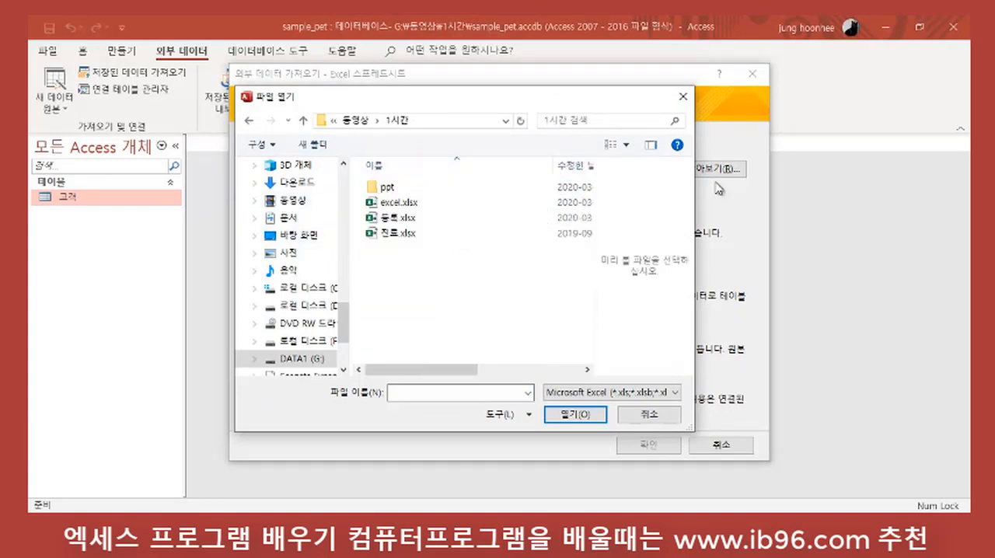
left_click(406, 233)
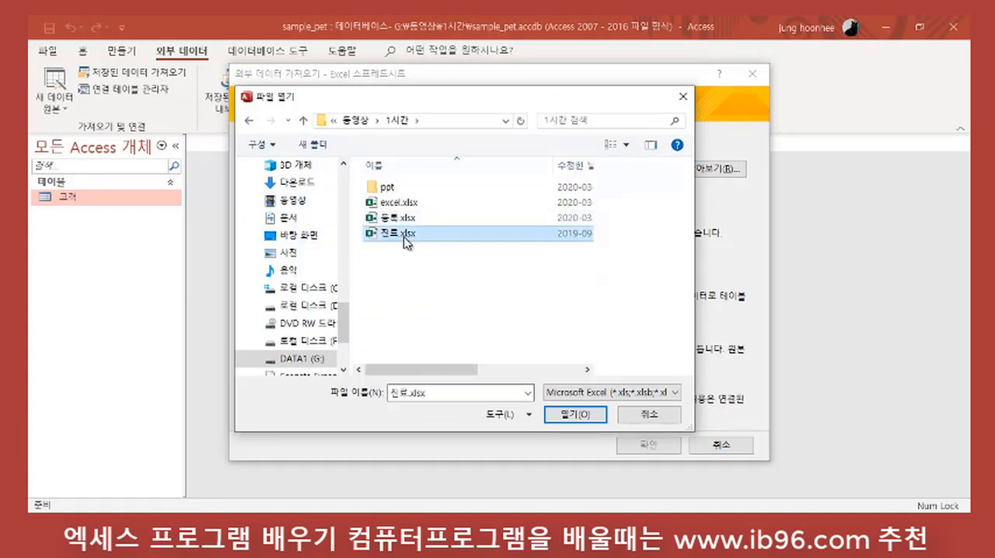
left_click(576, 419)
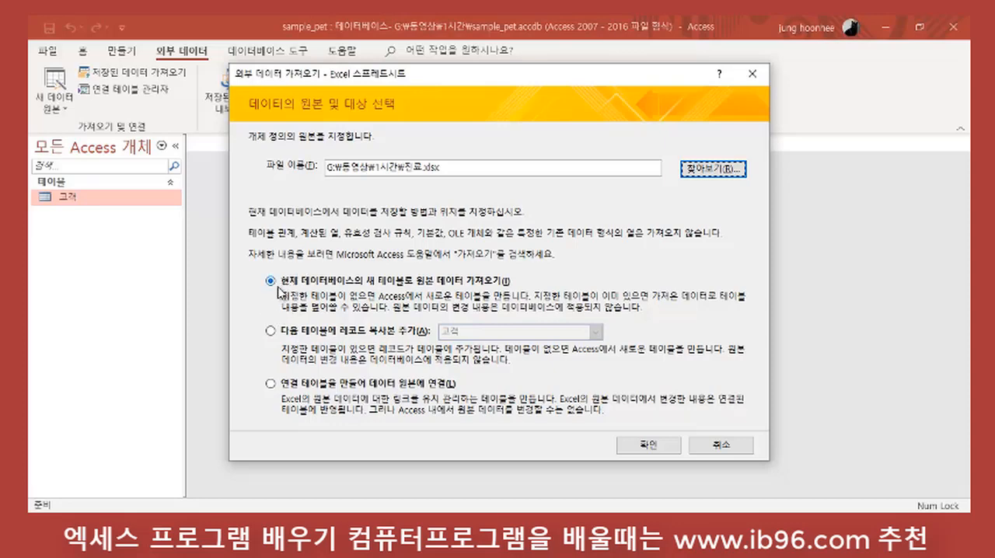
left_click(629, 445)
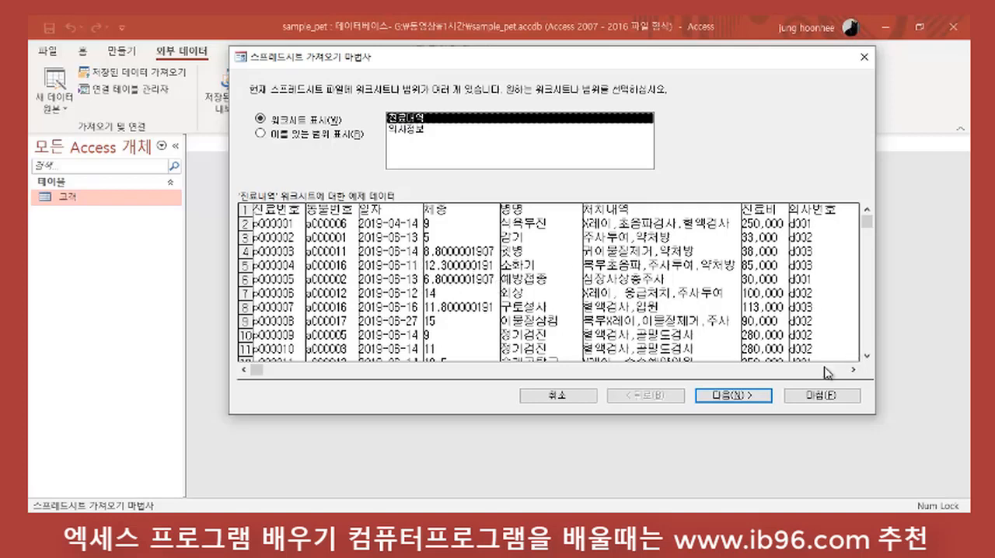
Step: Import the 진료내역 worksheet with its first row as field names, check the field types, and set the 진료비 field's data type to 통화
left_click(746, 397)
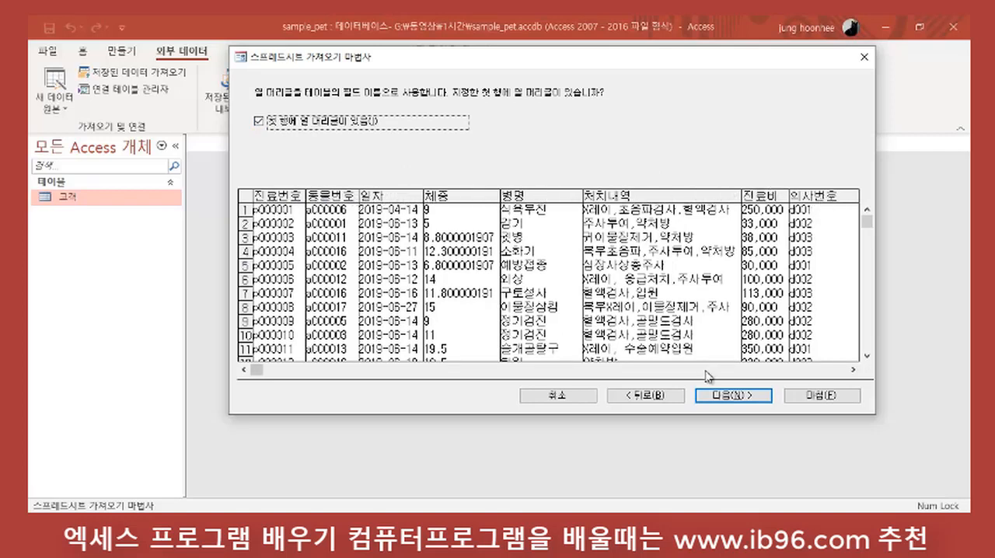
left_click(746, 397)
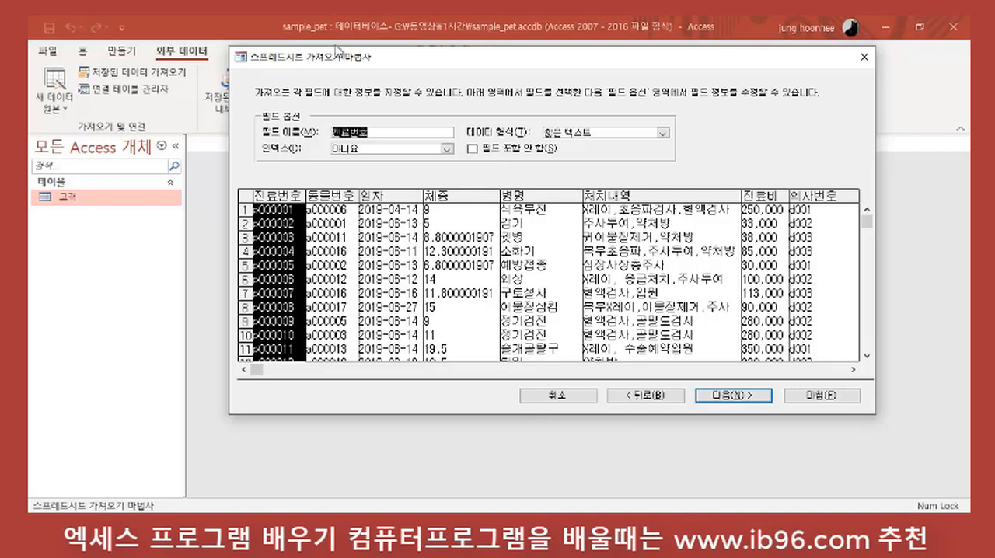
left_click(404, 195)
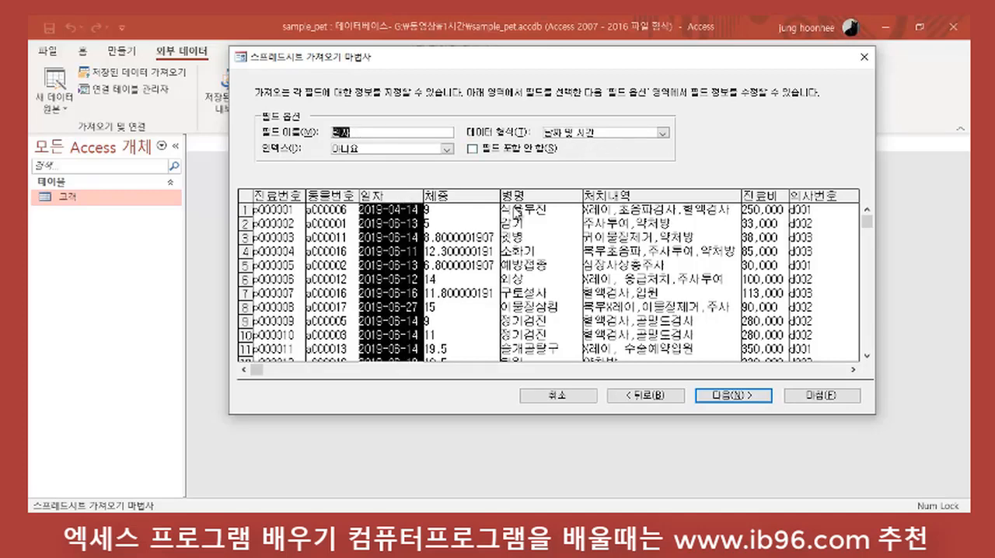
left_click(472, 198)
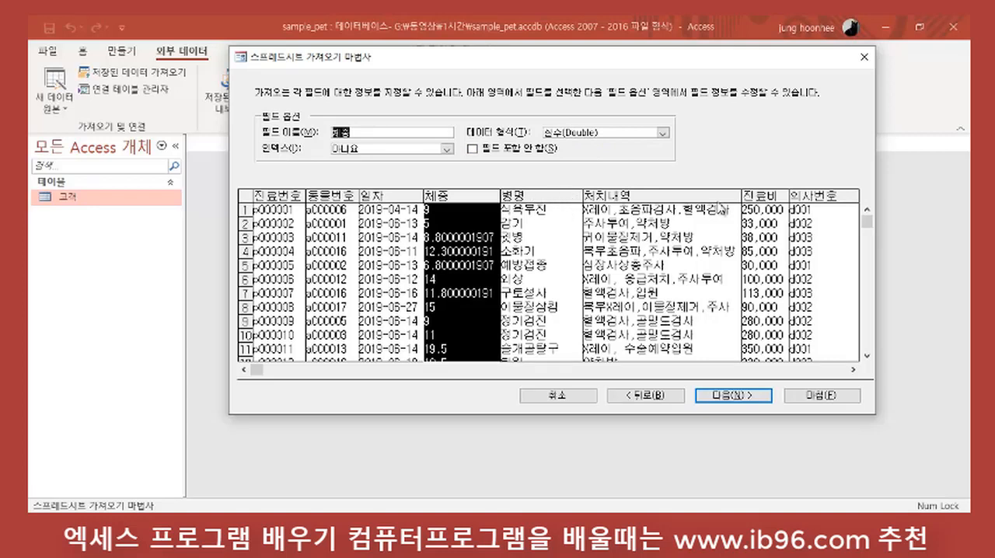
left_click(769, 199)
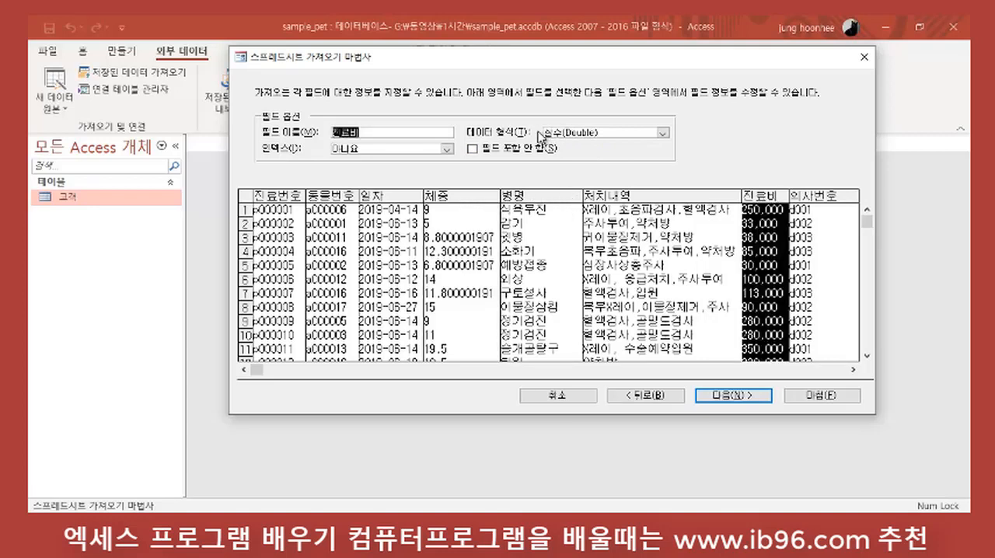
left_click(663, 133)
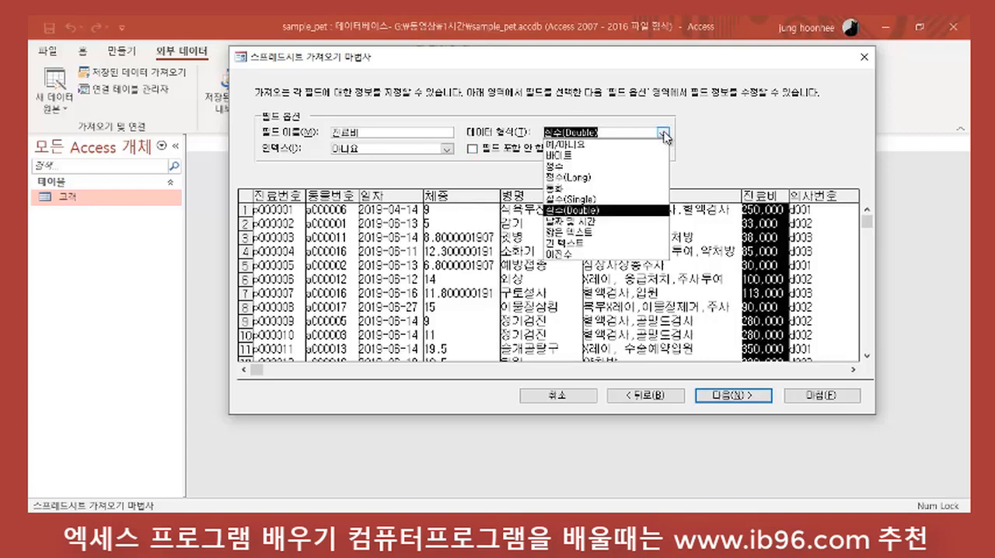
left_click(558, 189)
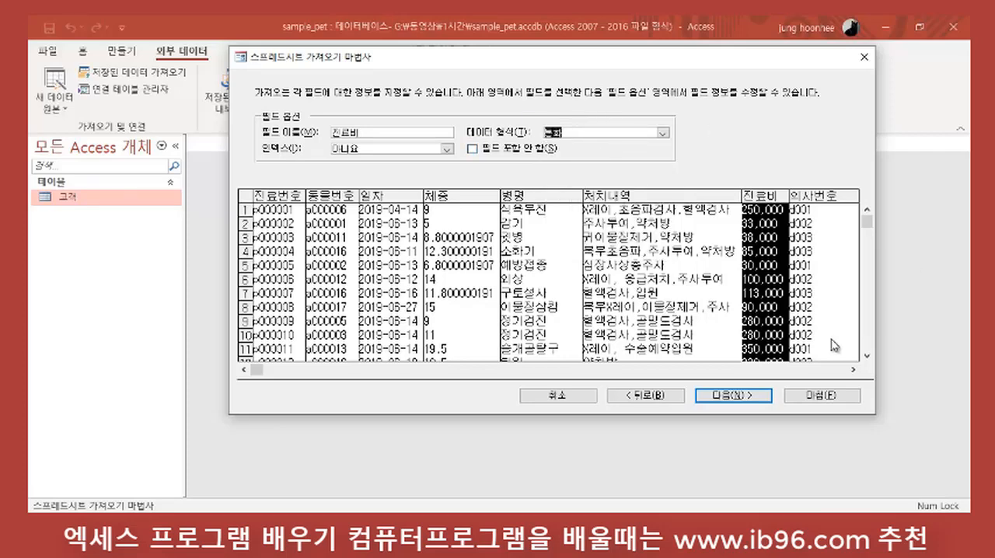
Step: Choose 진료번호 as the primary key and finish importing into the 진료내역 table without saving the import steps
left_click(747, 397)
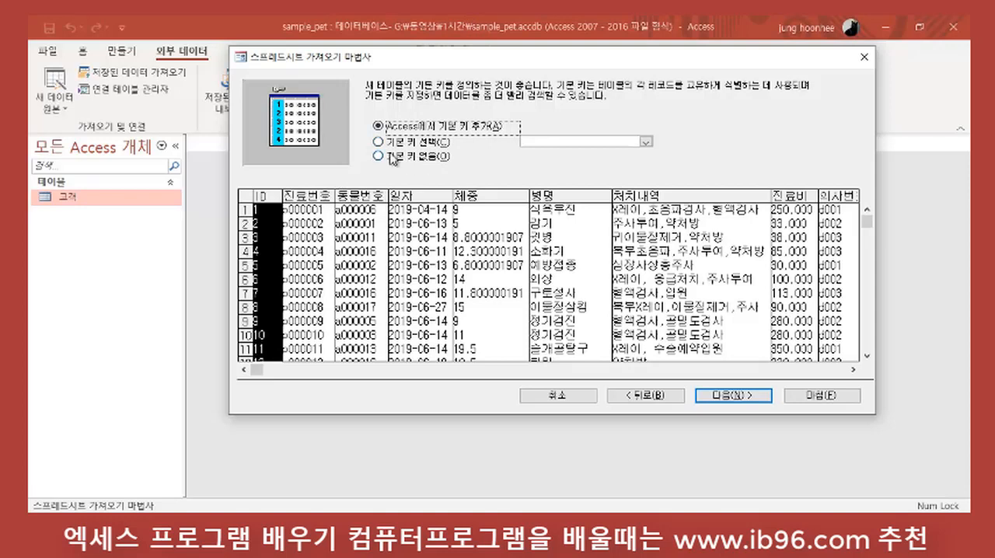
left_click(393, 141)
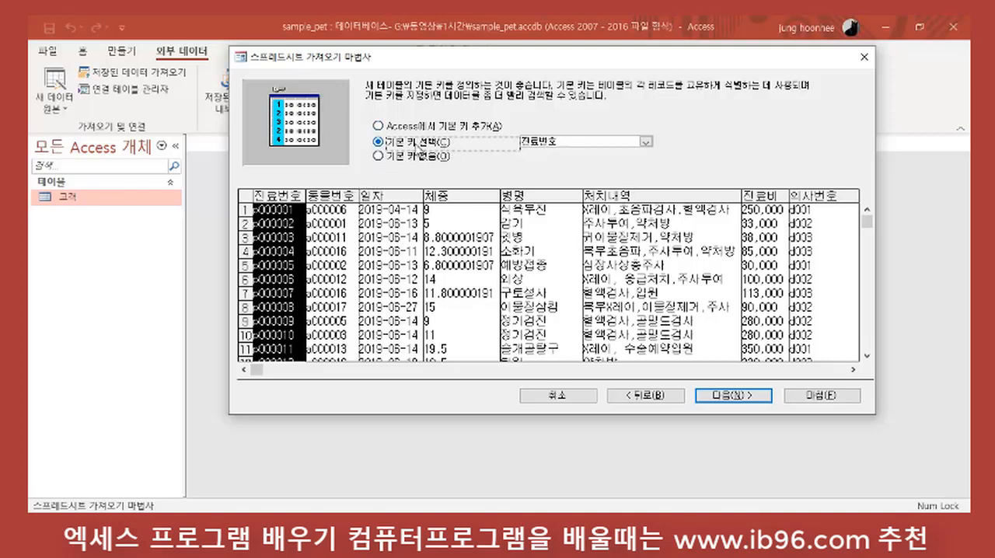
left_click(748, 400)
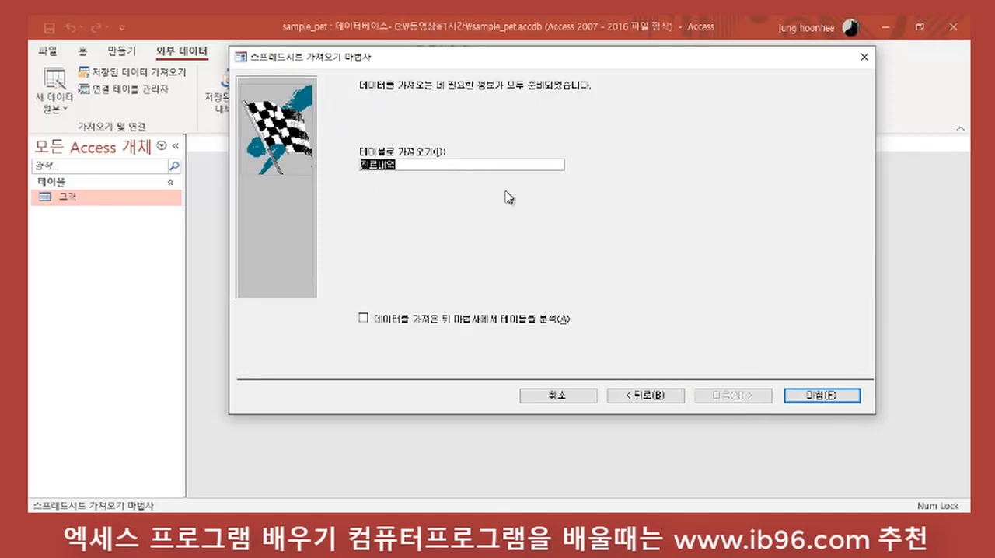
left_click(819, 398)
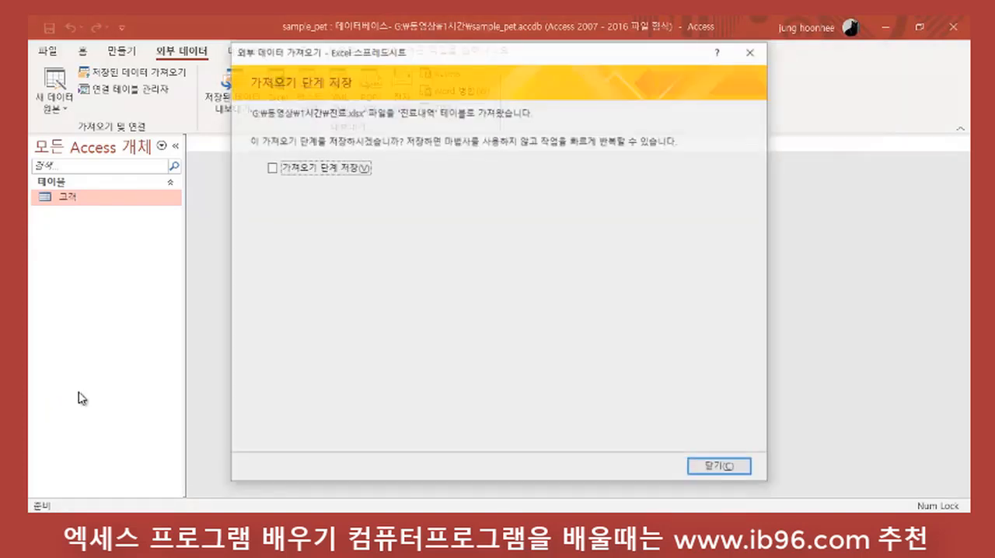
left_click(715, 469)
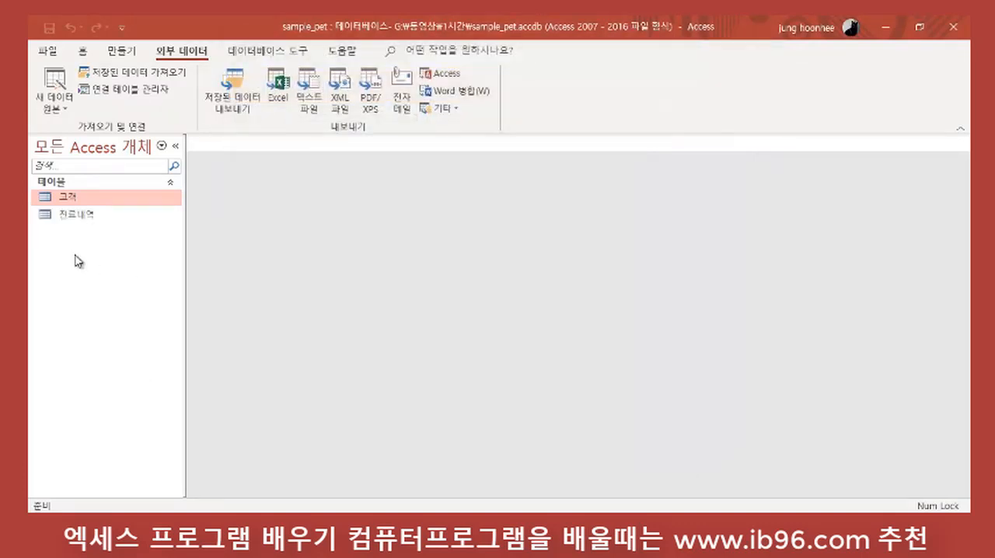
Step: Open the 진료내역 table, fit the 체중 column to its contents, and close the table, saving the layout change
left_click(74, 215)
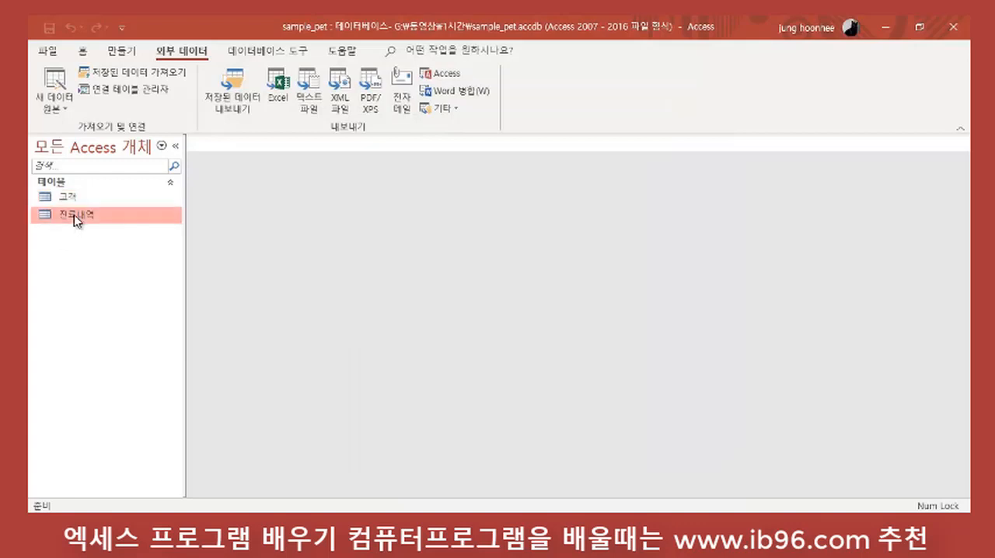
double_click(74, 215)
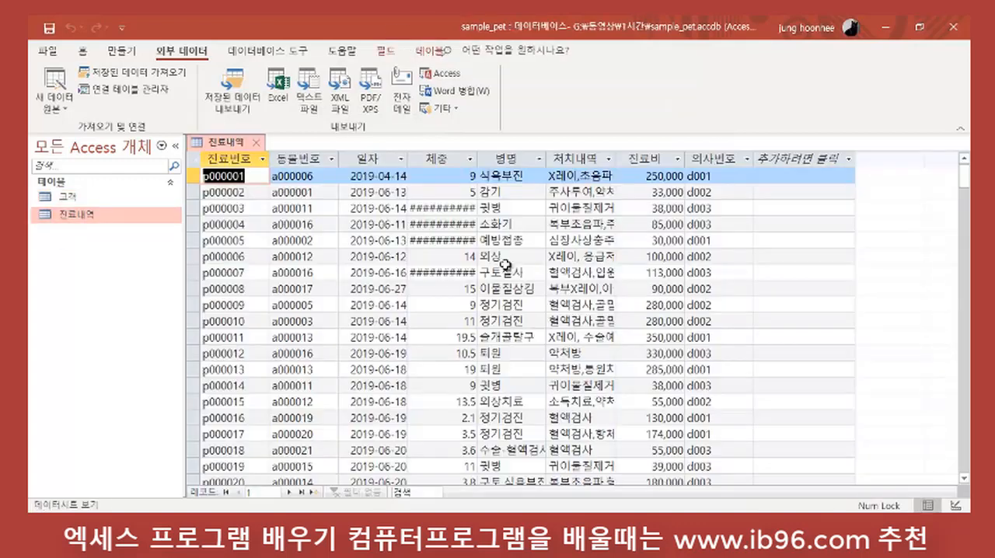
double_click(477, 158)
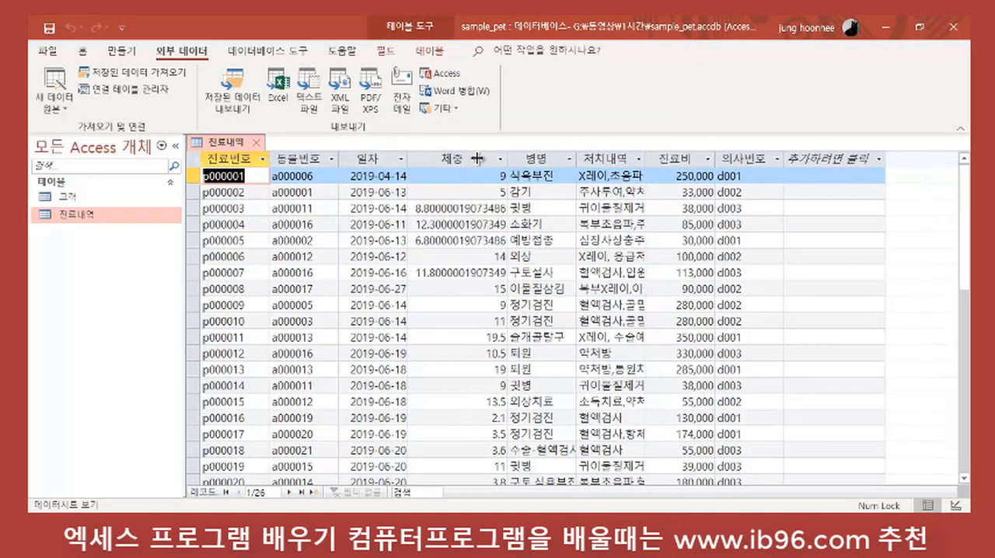
scroll(489, 309, "down", 3)
scroll(477, 355, "up", 3)
left_click(257, 142)
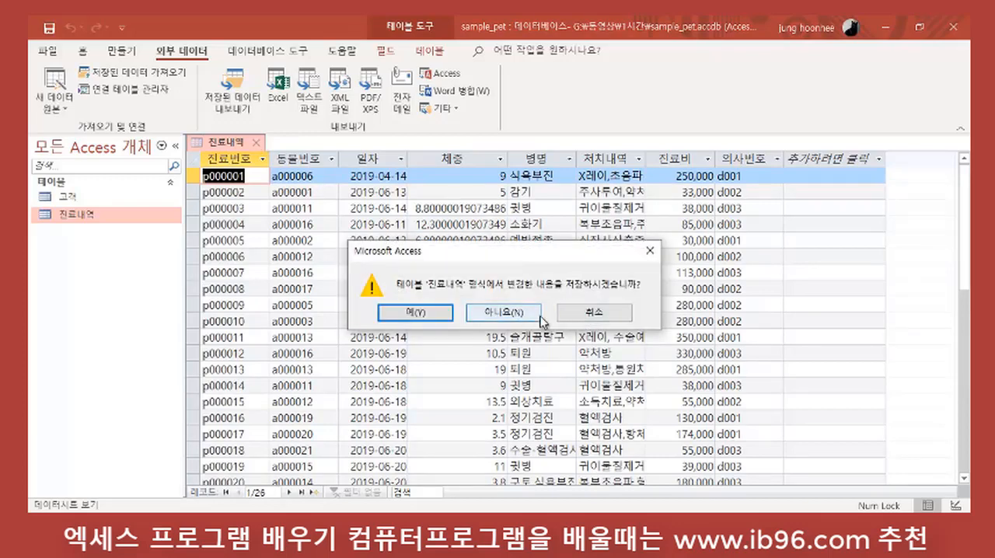
left_click(424, 313)
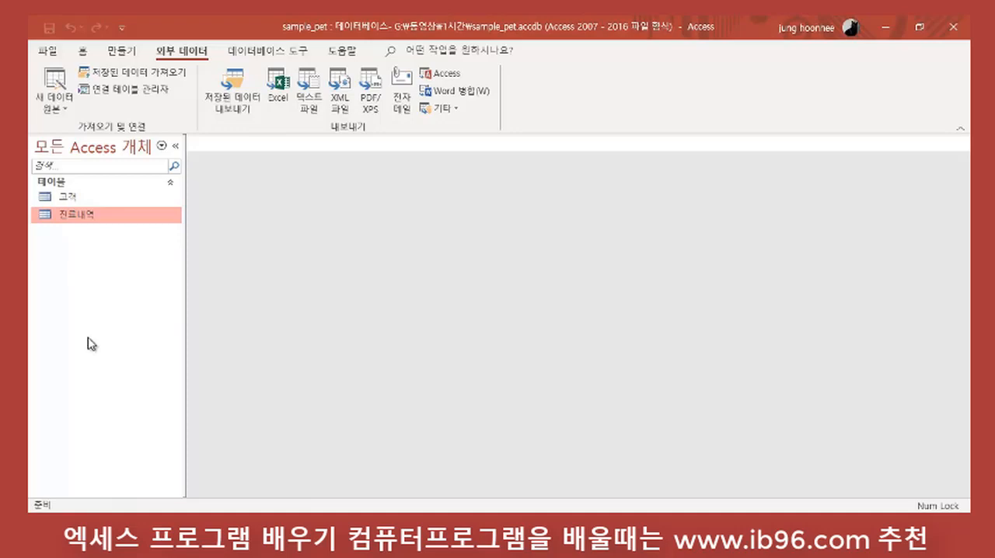
Step: Start another Excel import of 진료.xlsx from G:\동영상\1시간 as a new table in the current database
left_click(74, 113)
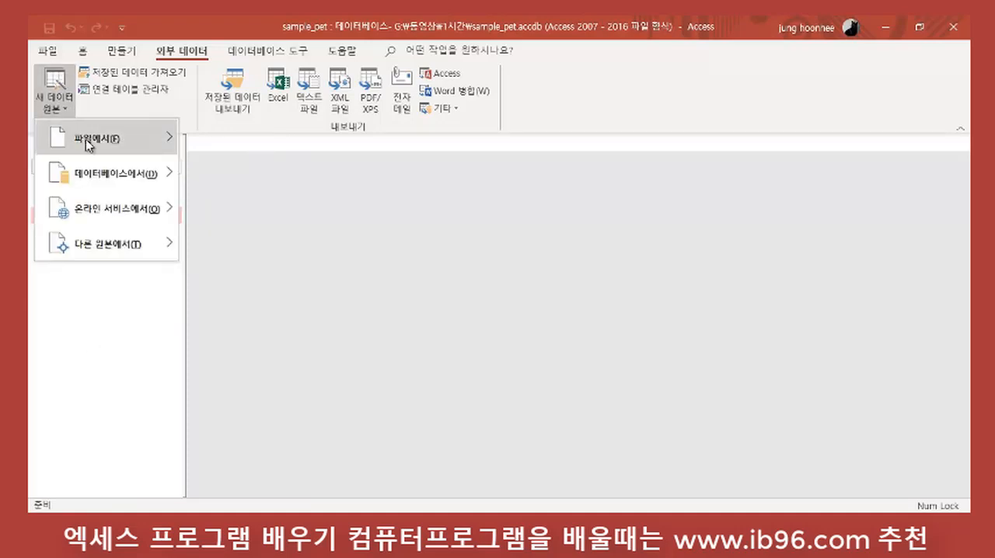
mouse_move(90, 140)
left_click(264, 154)
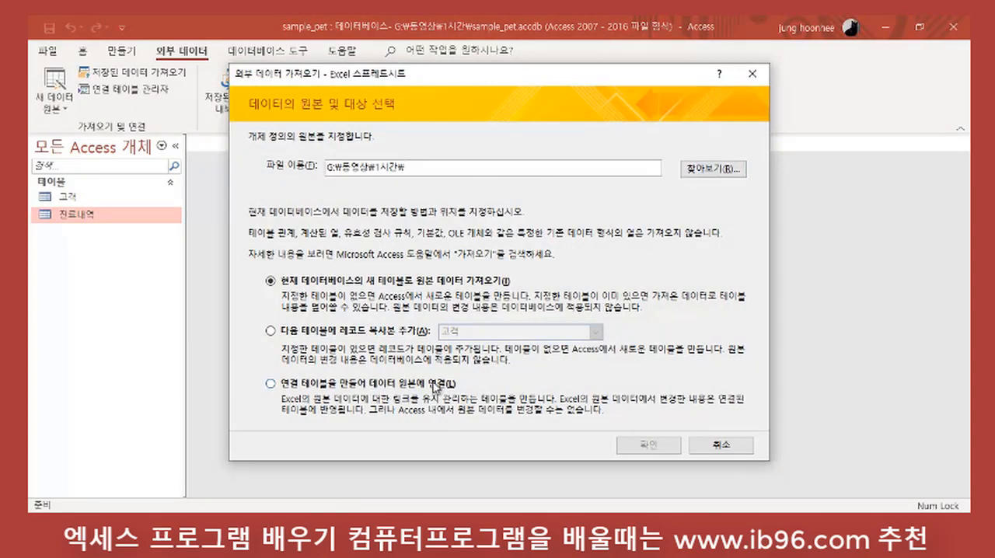
left_click(694, 170)
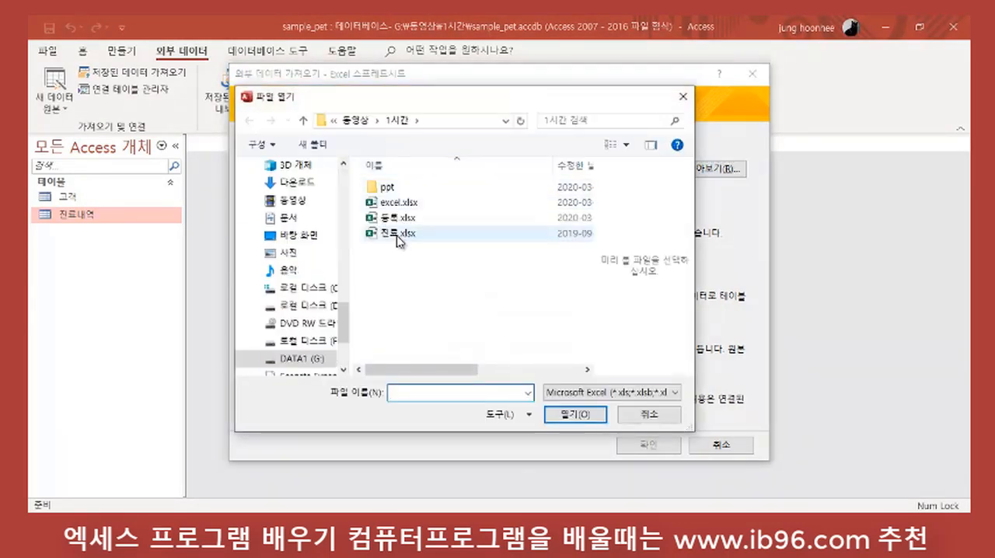
left_click(397, 233)
left_click(583, 415)
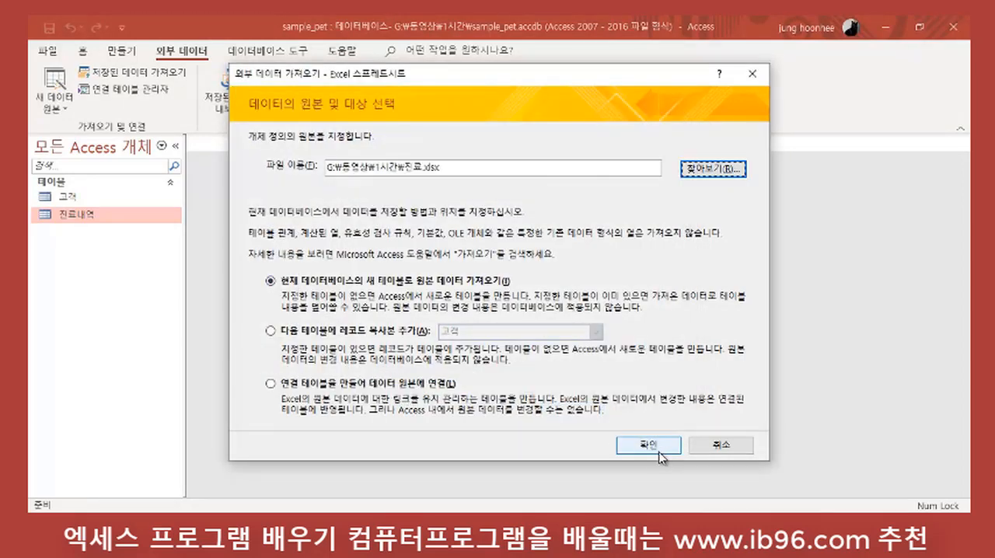
left_click(653, 447)
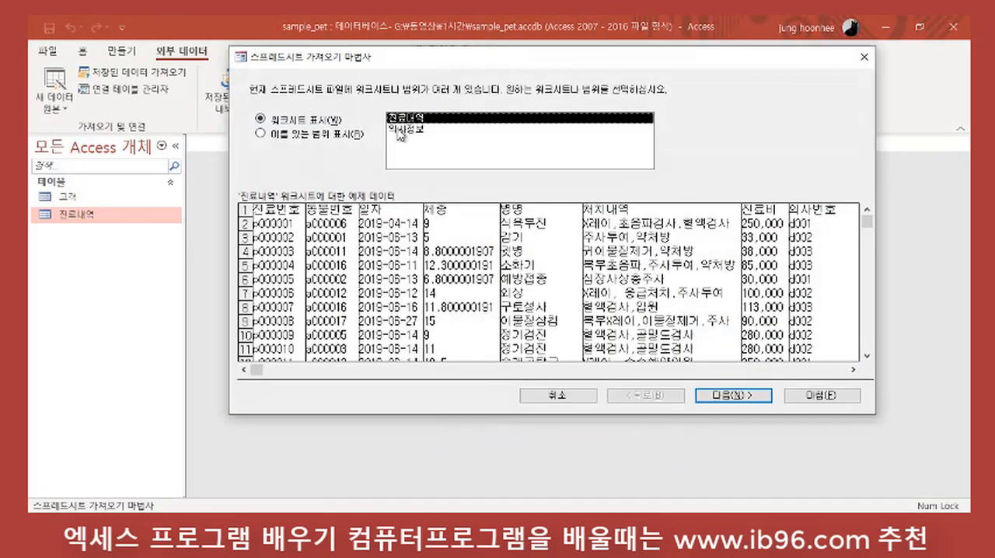
Step: Select the 의사정보 worksheet for the import and use its first row as the column headings
left_click(400, 130)
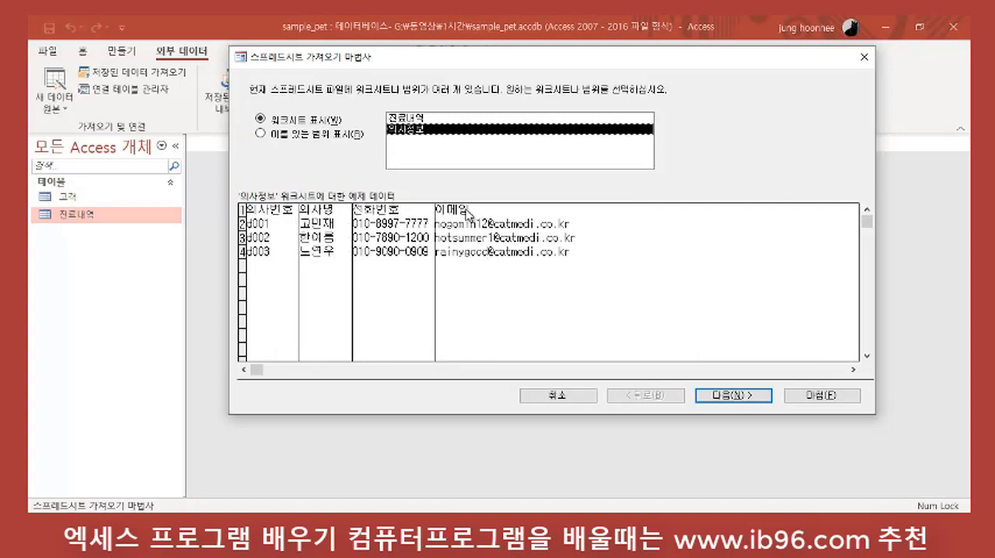
left_click(750, 399)
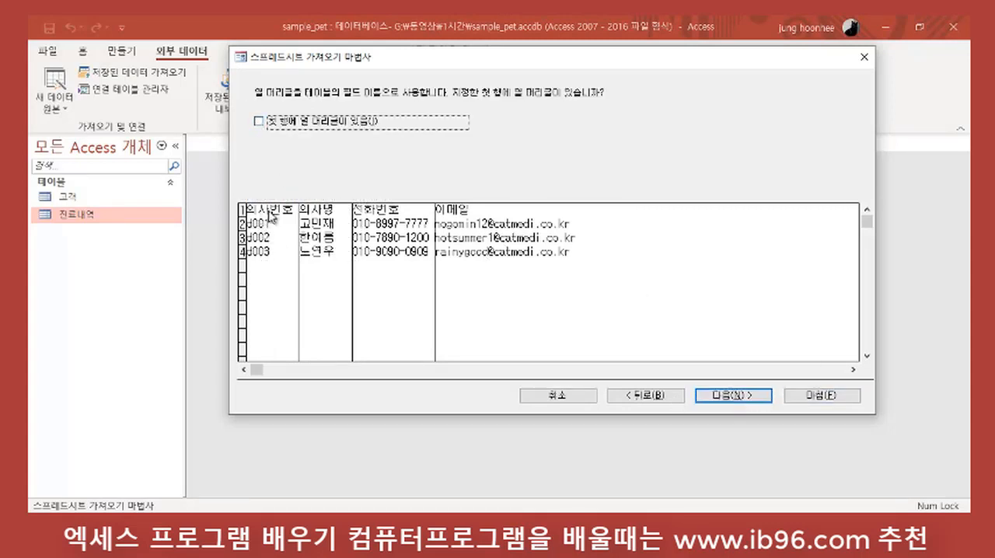
left_click(260, 123)
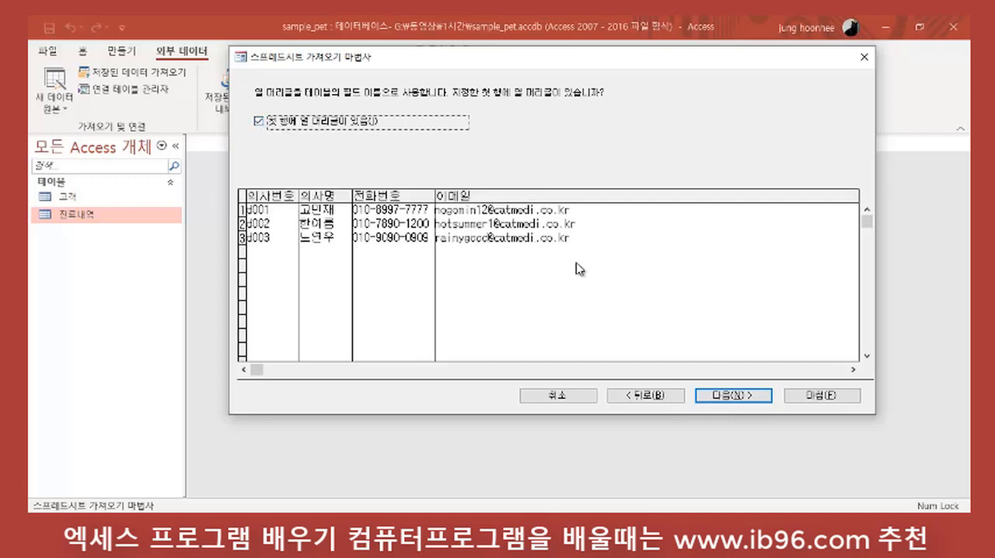
left_click(748, 397)
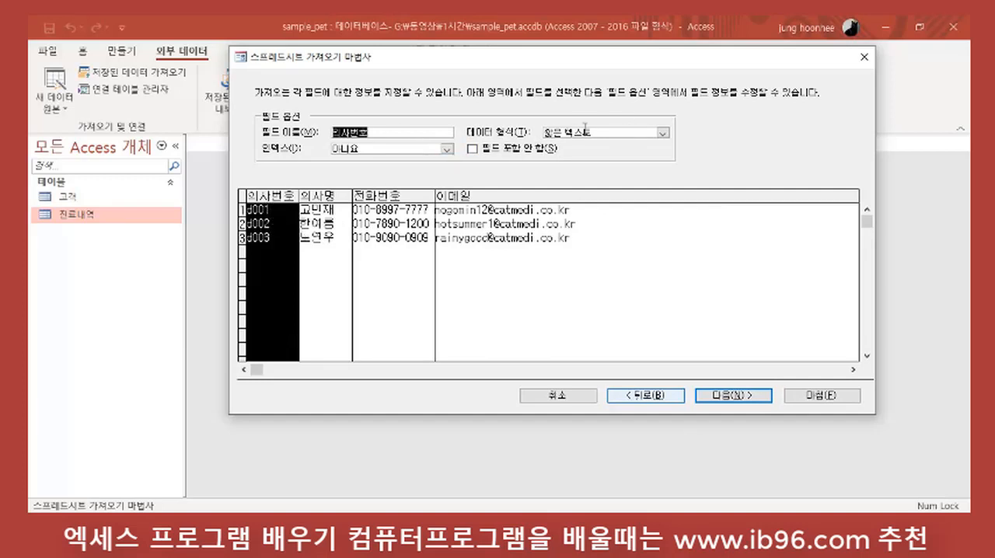
Step: Keep the default field options, choose 의사번호 as the primary key, and finish importing into the 의사정보 table without saving the import steps
left_click(721, 396)
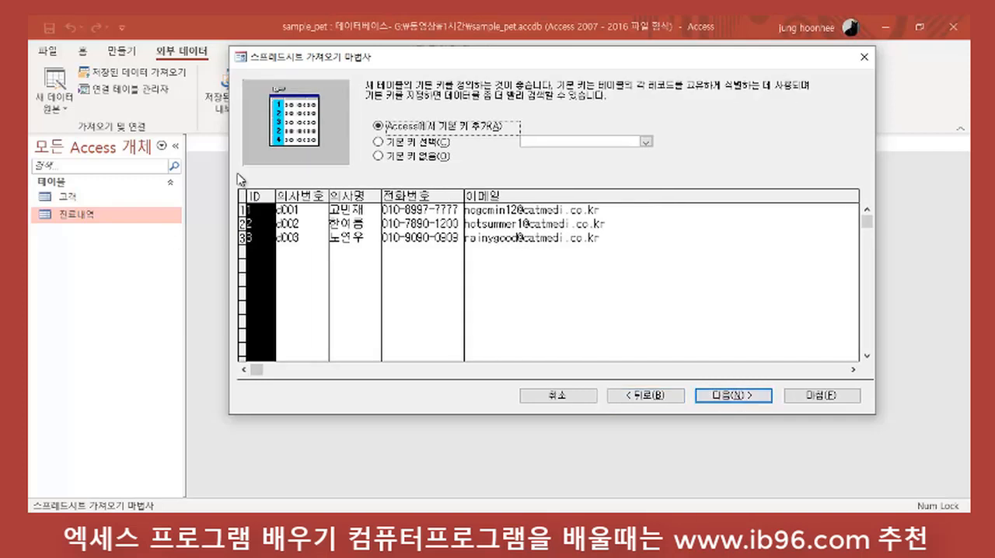
left_click(378, 141)
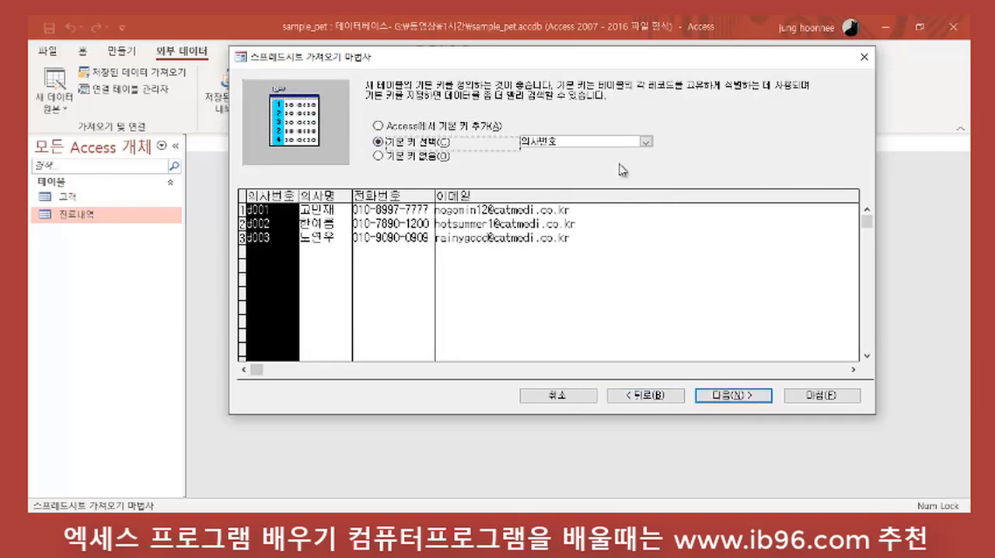
left_click(760, 405)
left_click(797, 395)
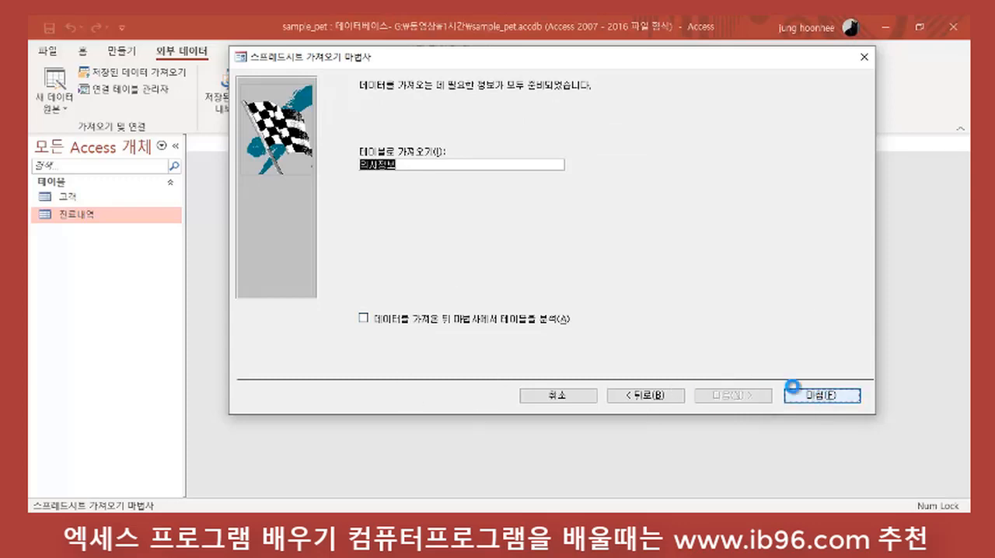
left_click(740, 471)
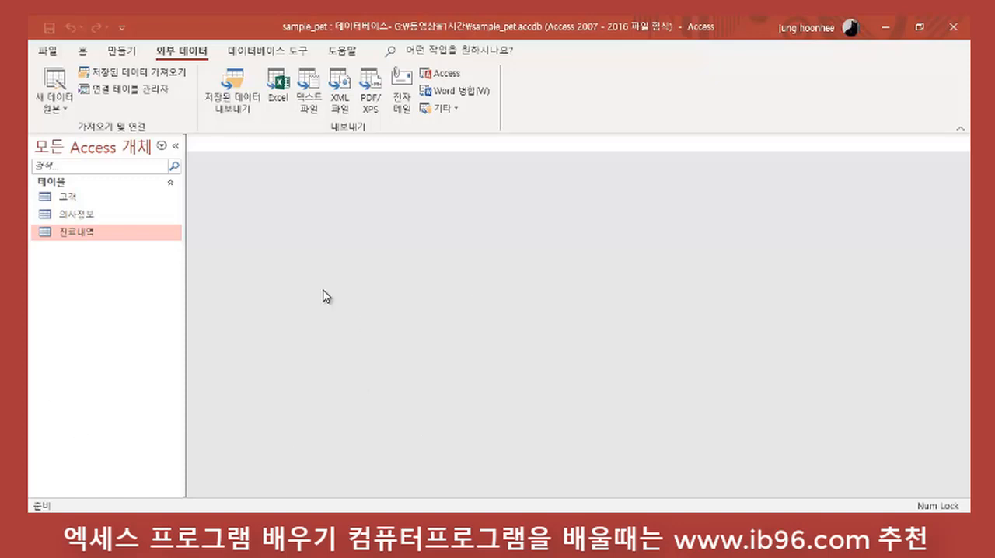
Step: Create a new table in design view and add the fields 동물번호, 품종 and 동물이름 with the default data type
left_click(122, 53)
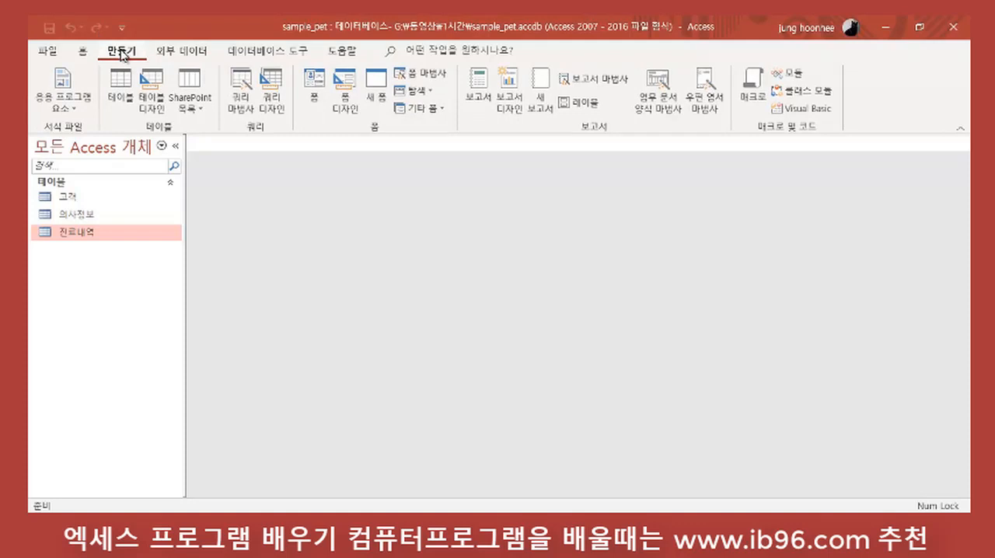
left_click(156, 87)
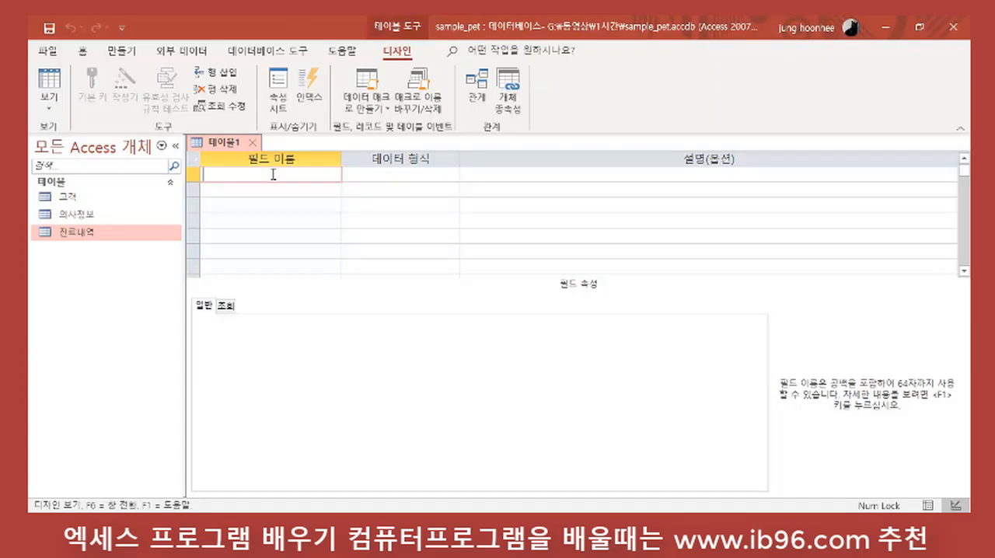
type("ㄷ")
type("물번호")
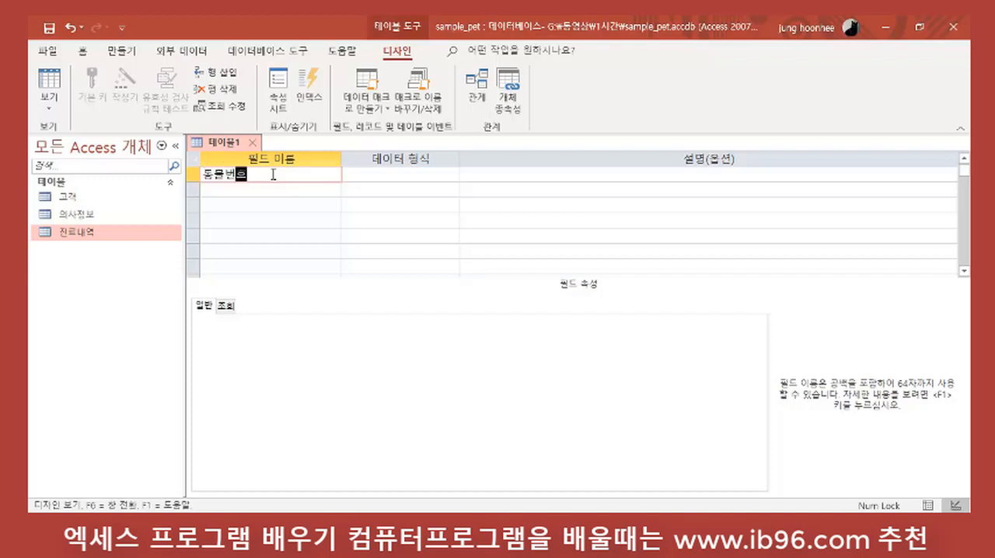
key("Down")
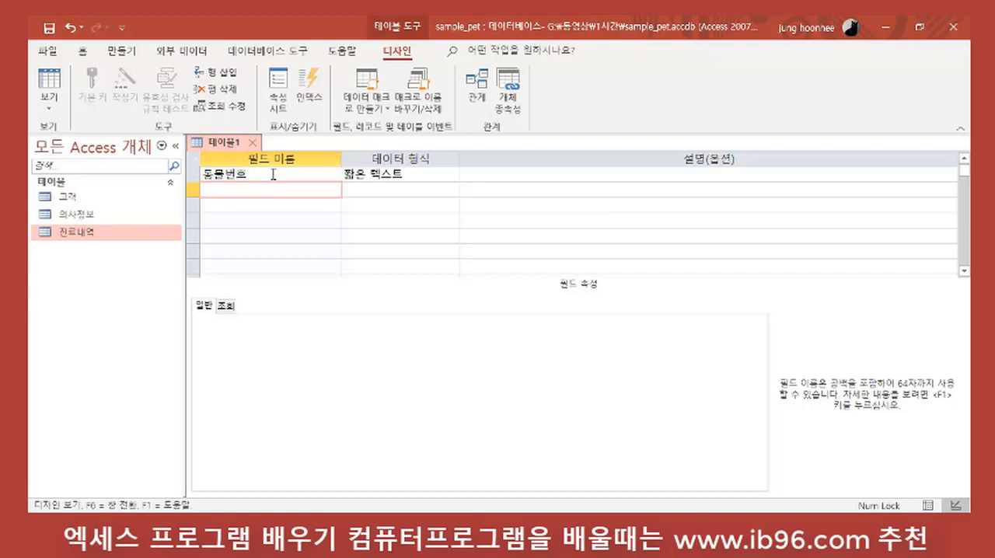
type("품종")
key("Down")
type("동물이름")
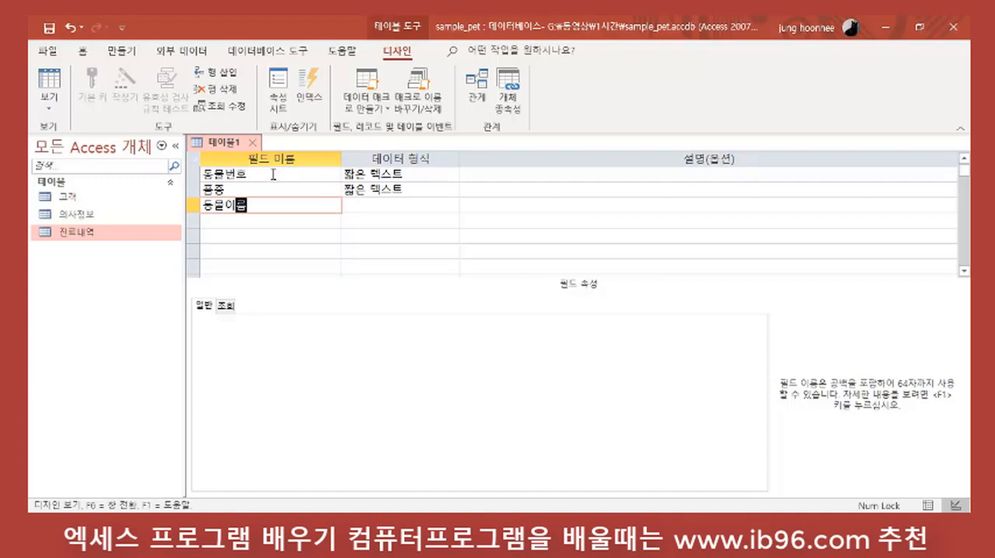
key("Down")
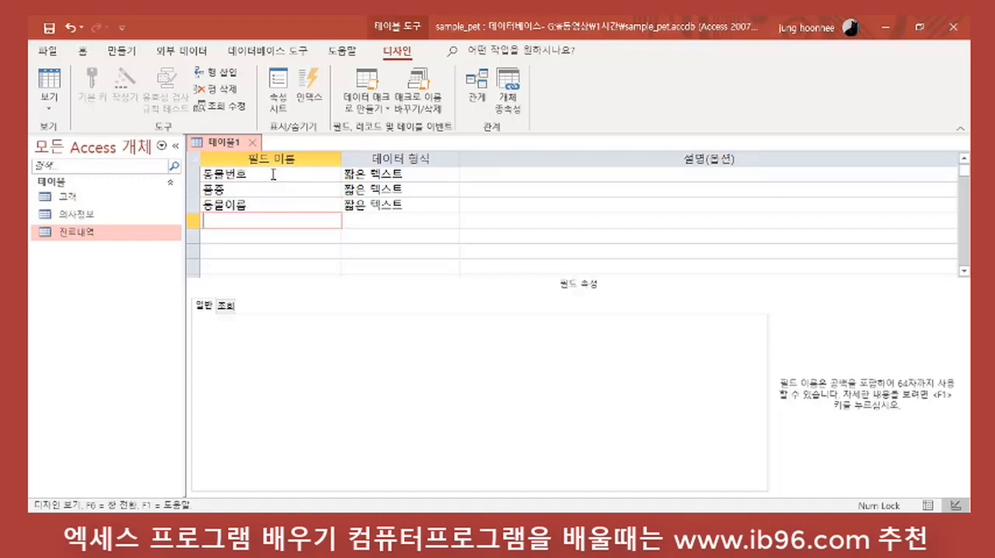
Step: Add the fields 성별, 나이 and 주인id below 동물이름 with the default data type
type("성별")
key("Down")
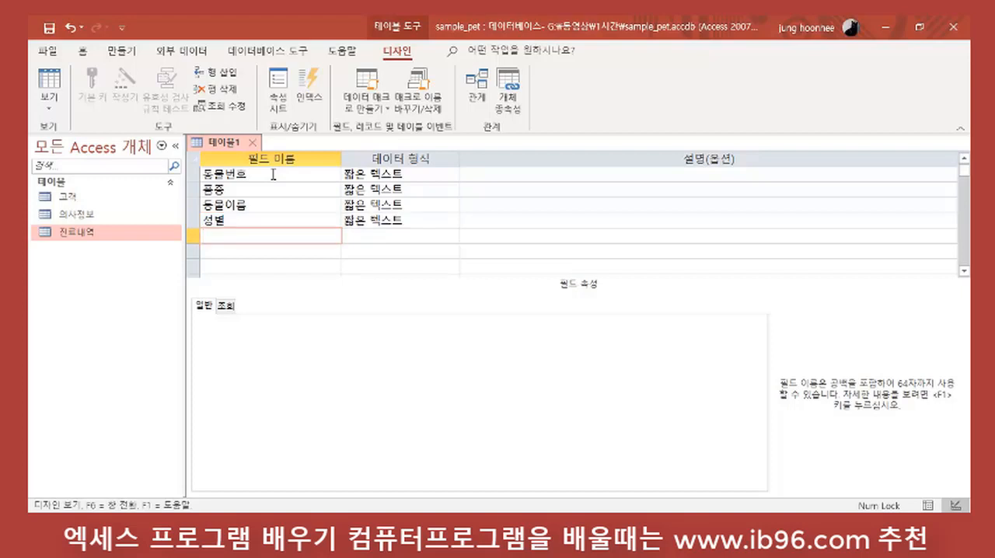
type("ㄴ")
type("이")
key("Down")
type("ㅈ")
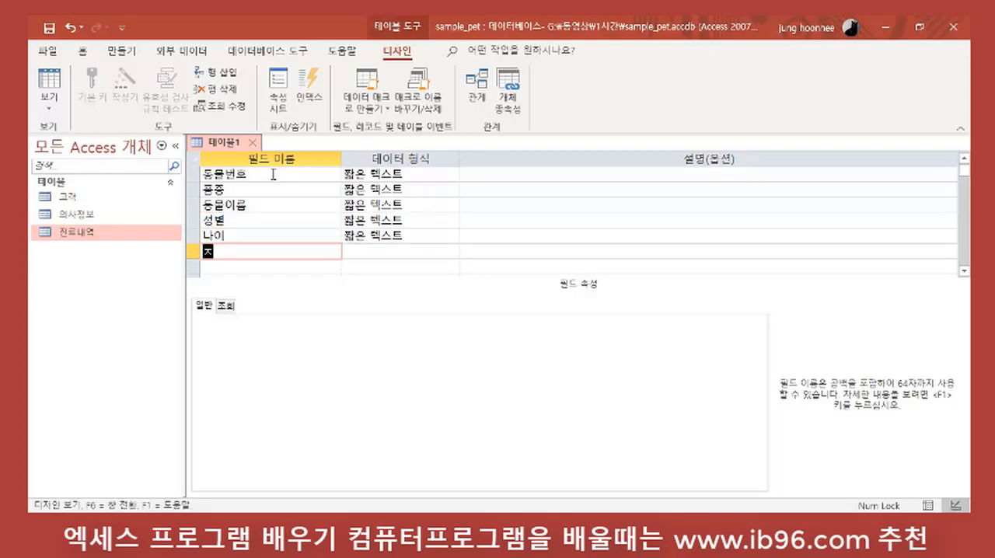
type("이")
key("Hangul")
type("id")
key("Return")
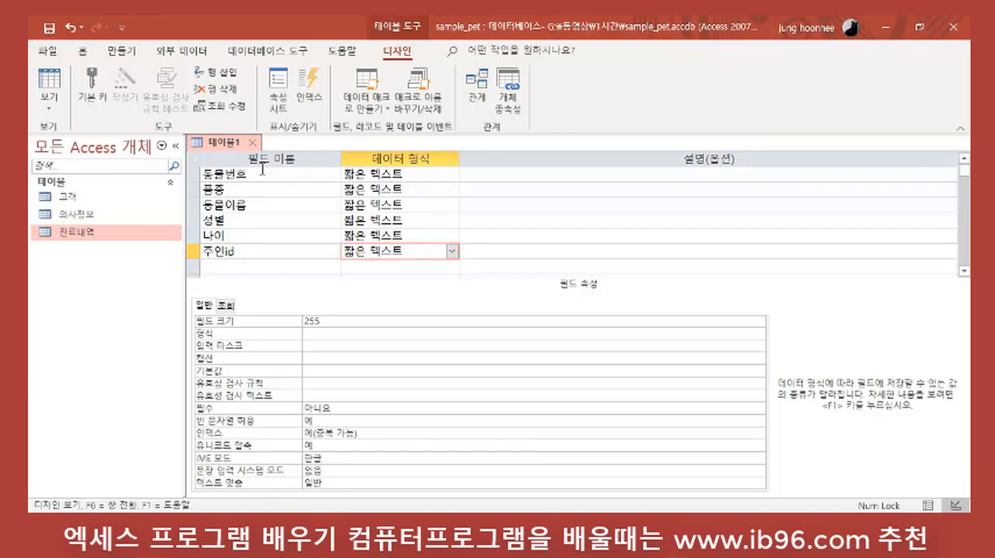
Step: Set the data type of 나이 to 숫자, leave the other fields as 짧은 텍스트, and make 동물번호 the primary key
left_click(285, 178)
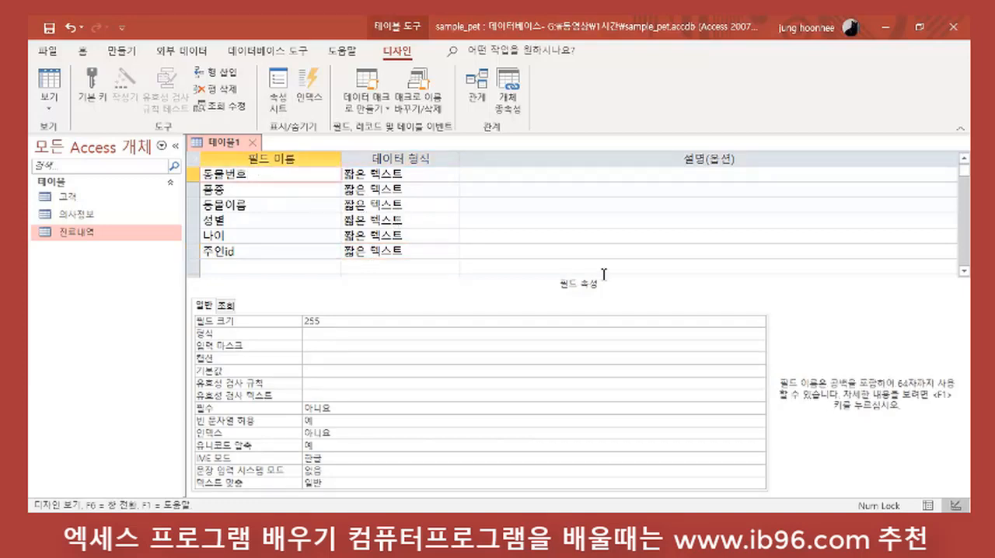
left_click(417, 171)
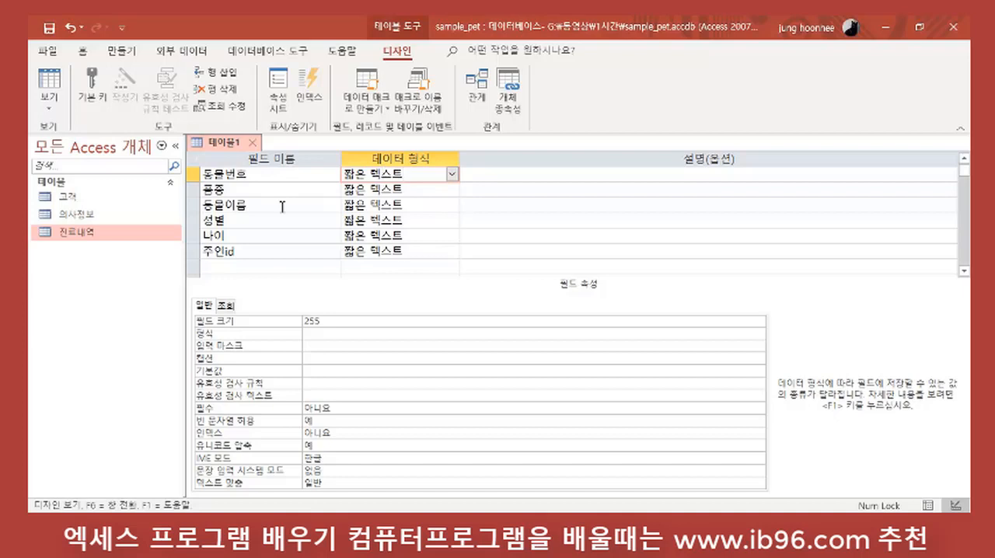
left_click(412, 191)
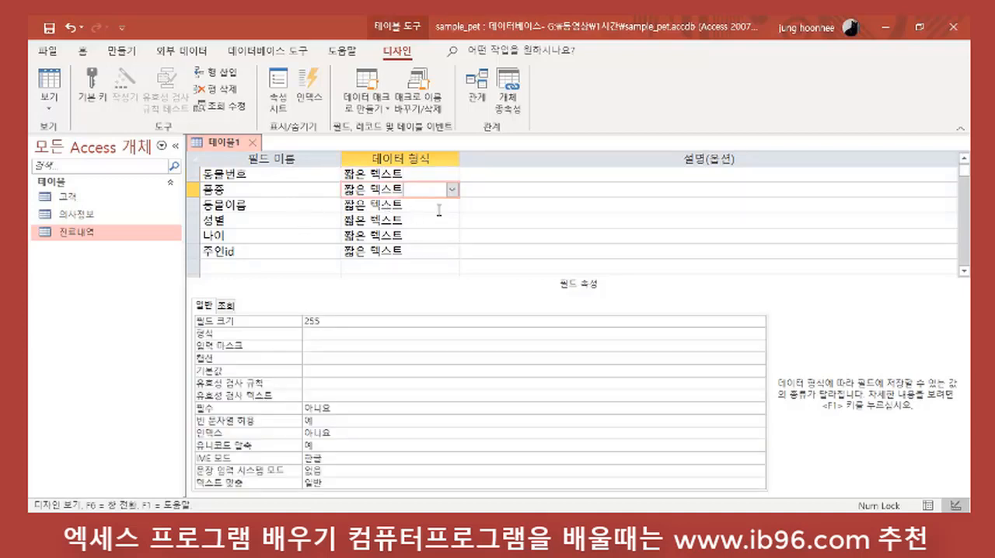
left_click(437, 208)
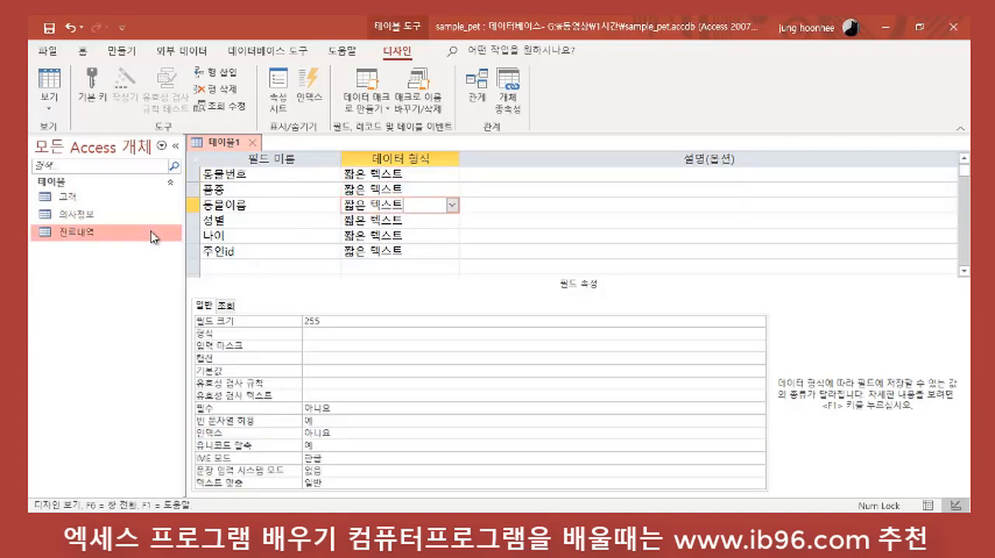
left_click(423, 221)
left_click(431, 236)
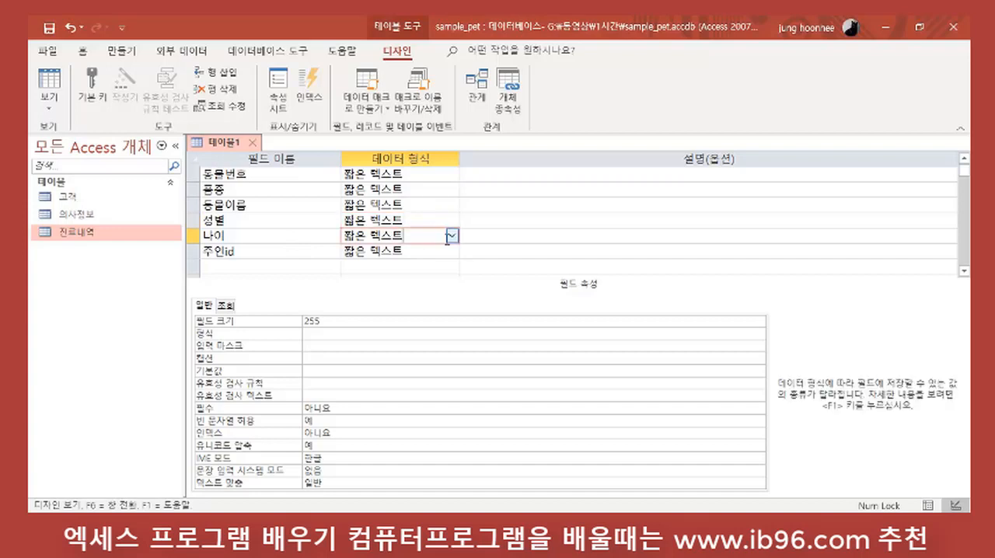
left_click(451, 236)
left_click(362, 284)
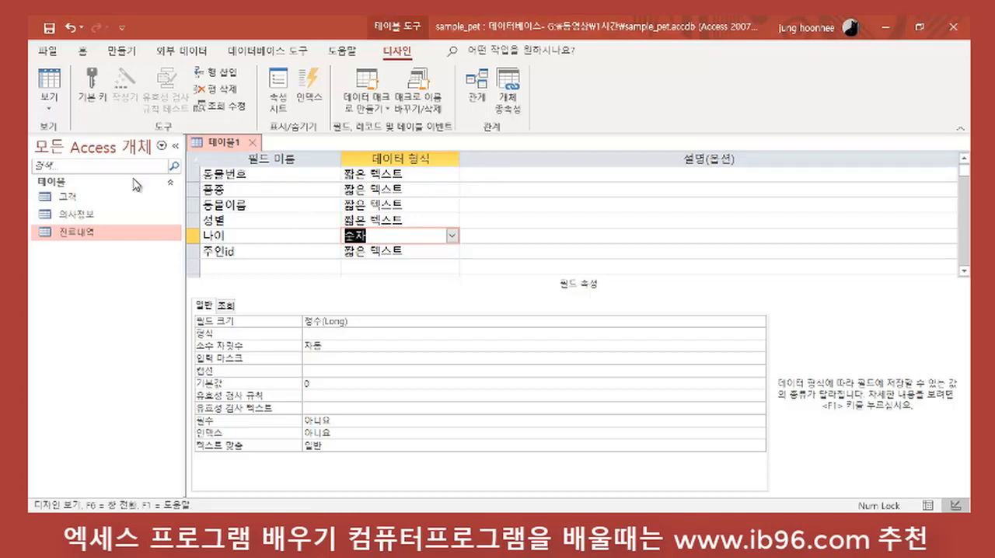
left_click(193, 175)
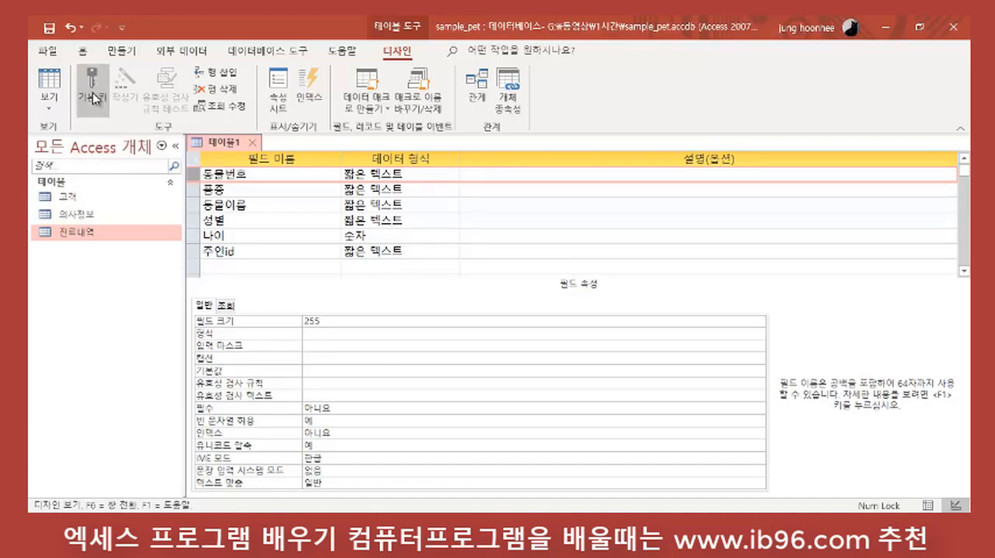
left_click(99, 104)
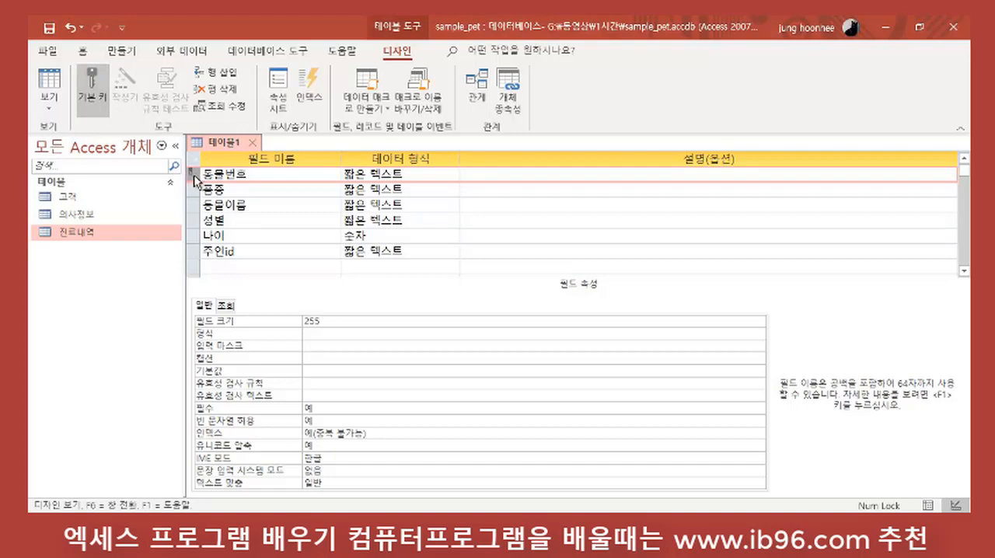
Step: Close the table design, saving it as 동물정보, and check the new table's columns in its datasheet before closing it
left_click(253, 143)
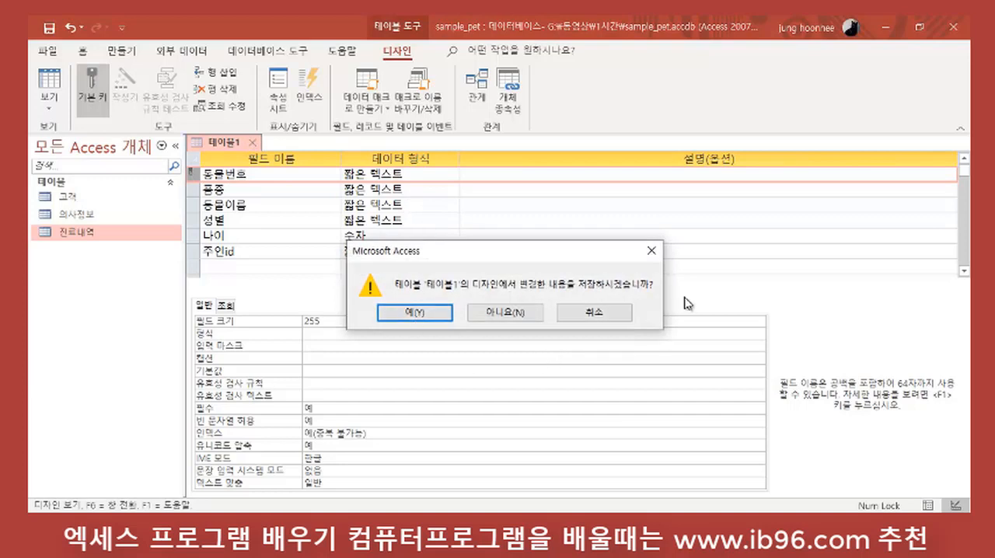
left_click(414, 313)
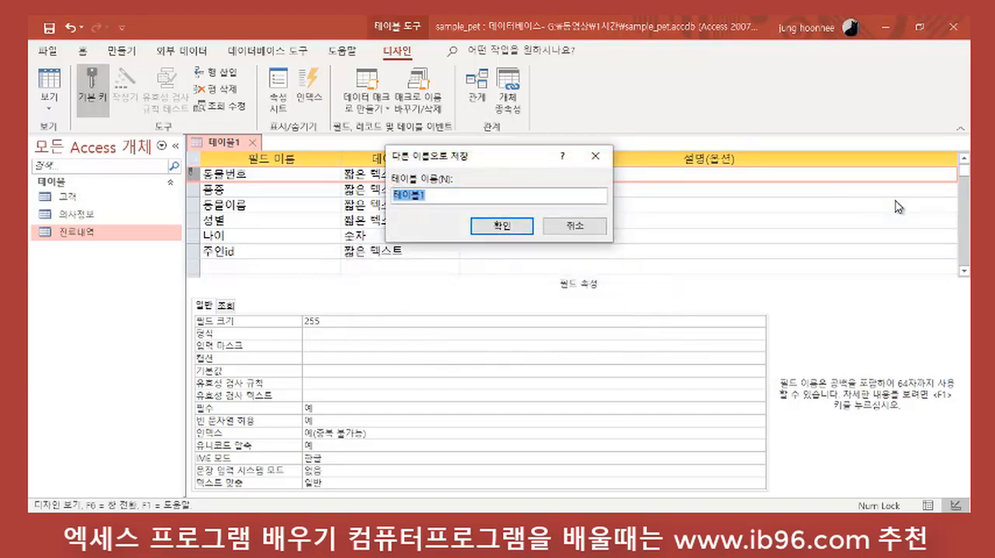
type("ㄷㅗㅇ물정보")
key("Return")
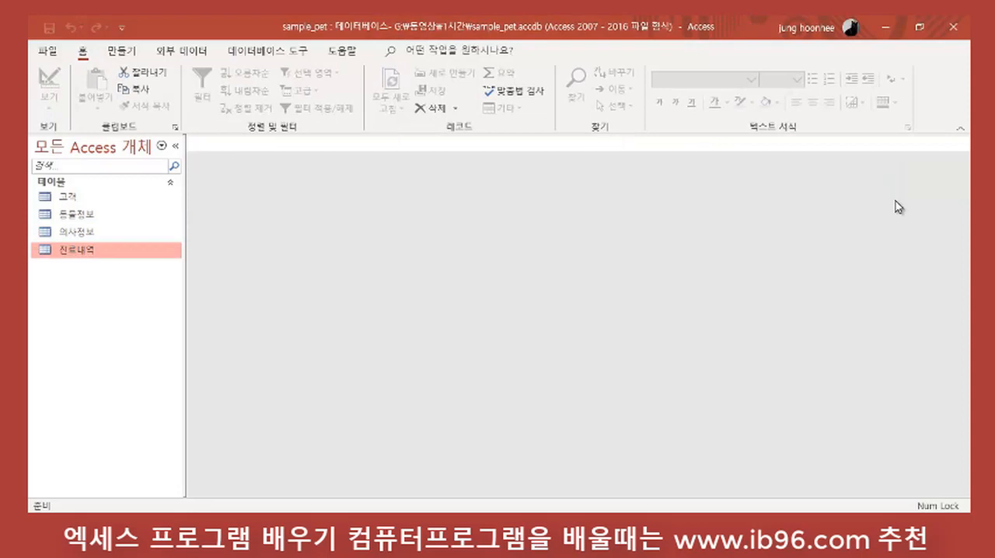
double_click(93, 218)
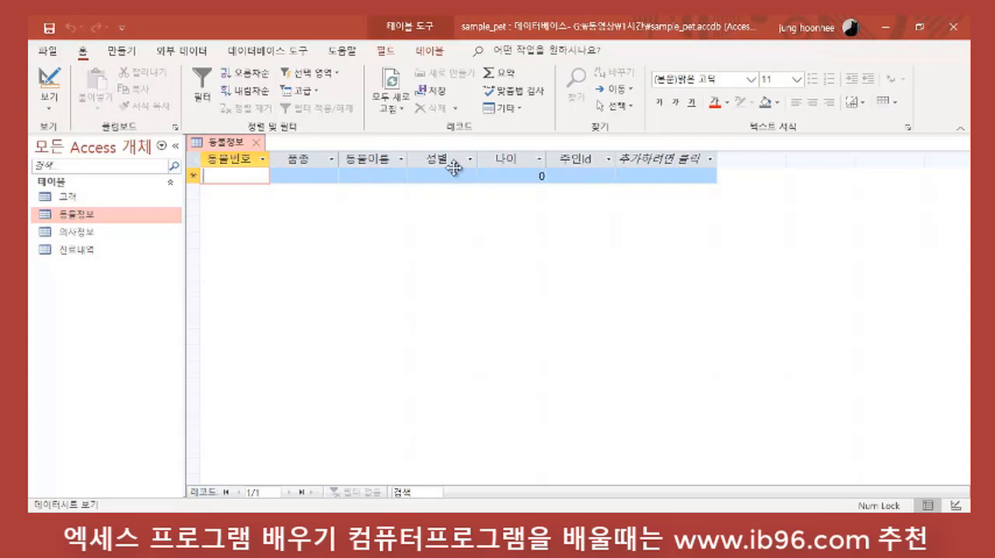
left_click(257, 143)
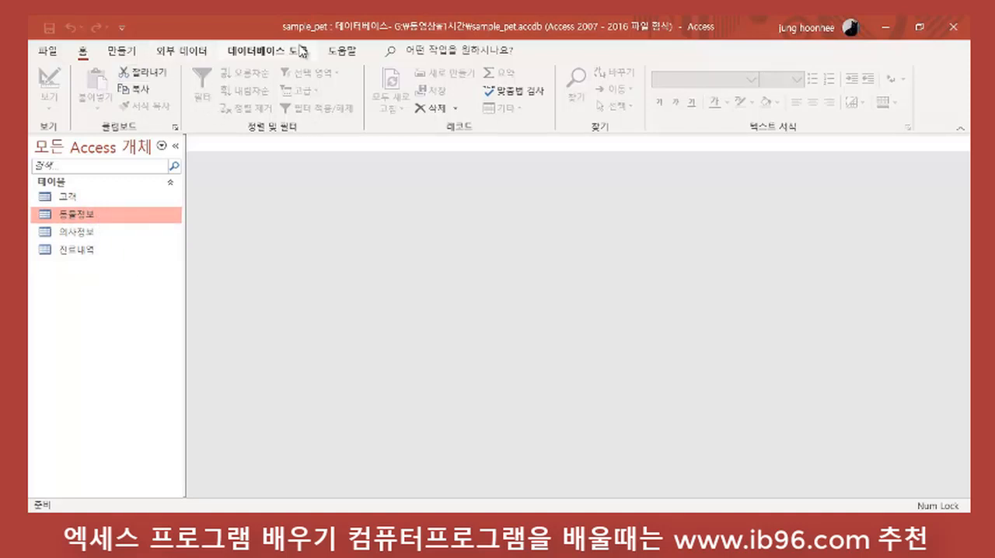
Step: Start an Excel import with 등록.xlsx from G:\동영상\1시간 as the source file
left_click(192, 53)
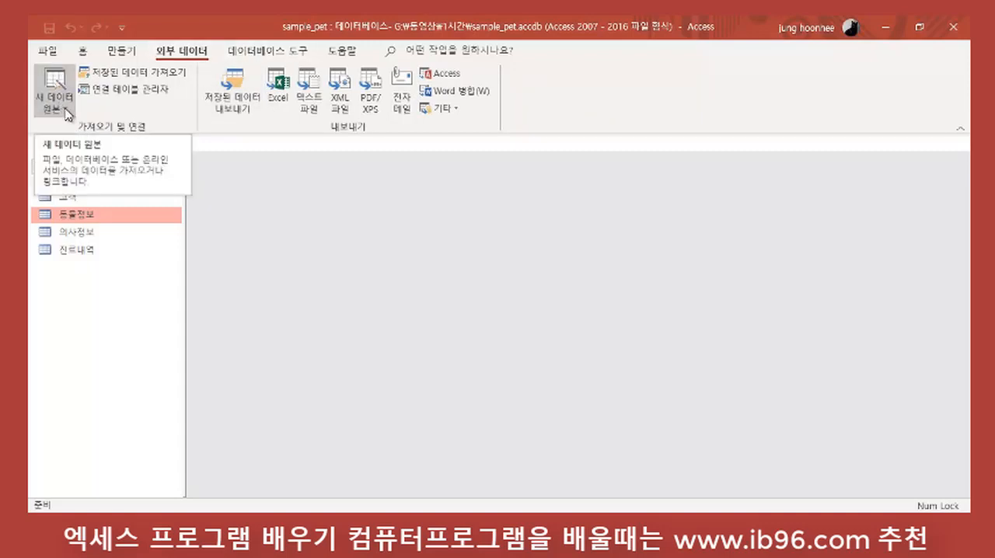
left_click(68, 115)
mouse_move(117, 139)
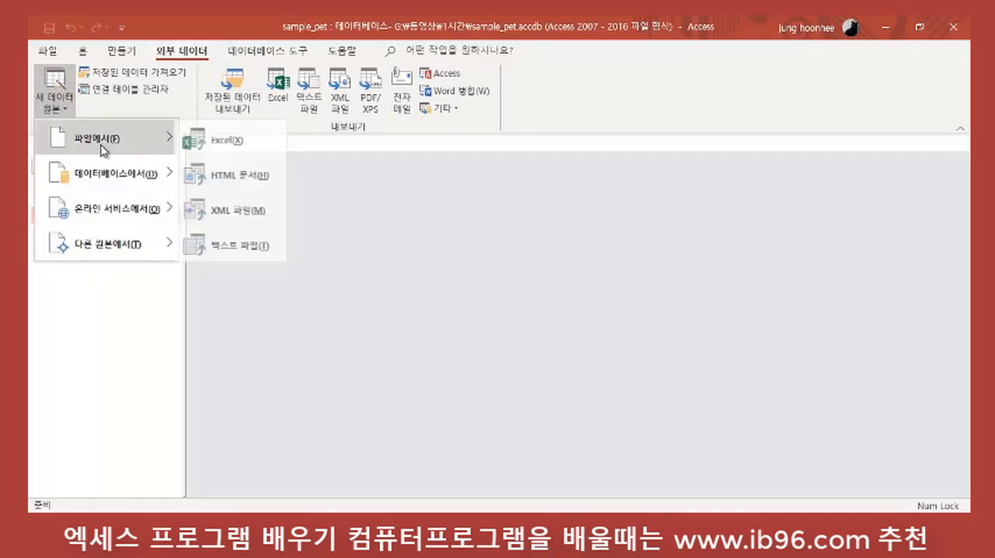
left_click(229, 145)
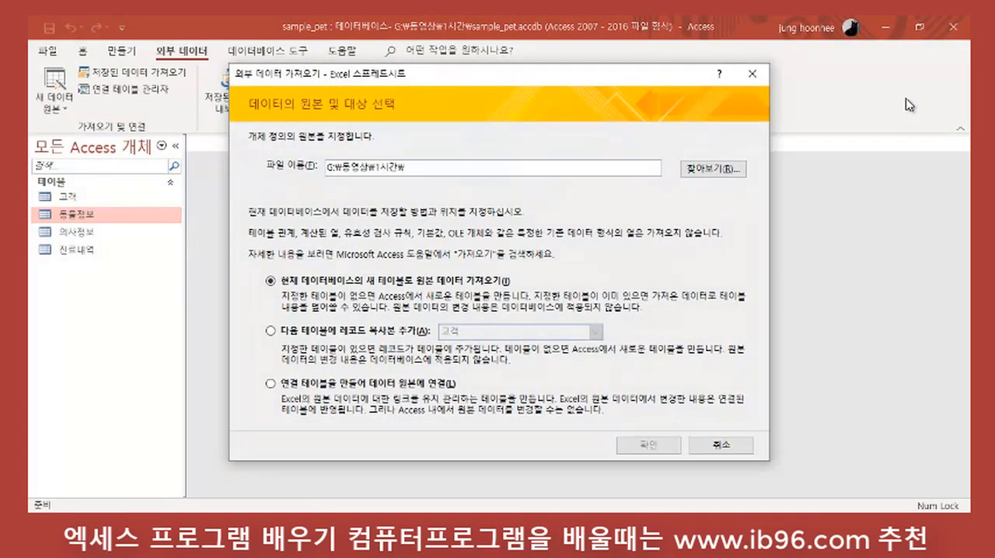
left_click(718, 169)
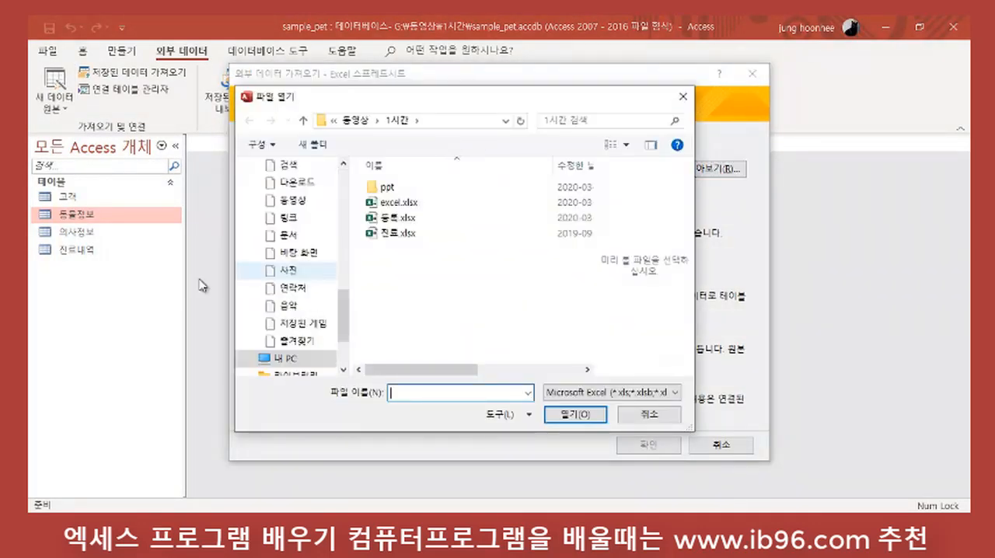
left_click(400, 218)
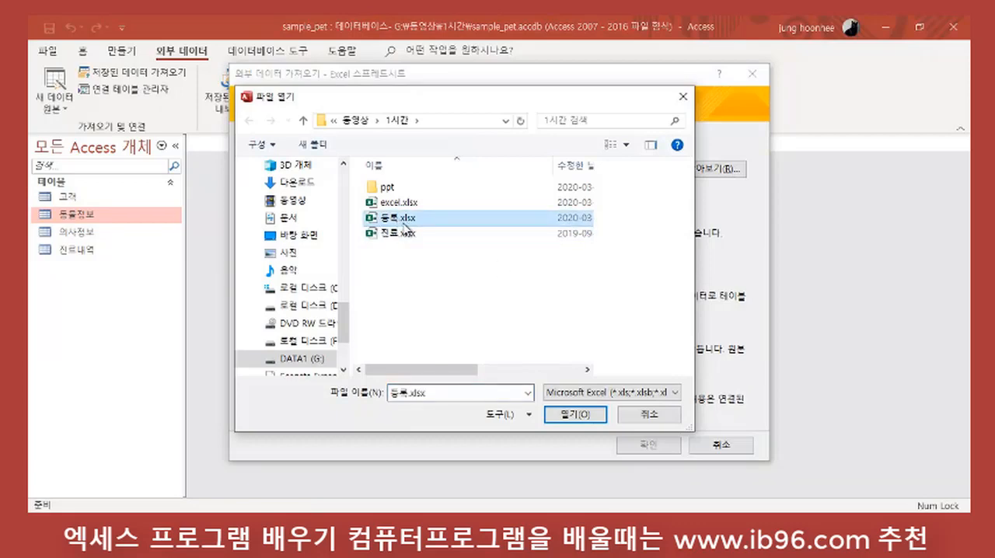
left_click(581, 415)
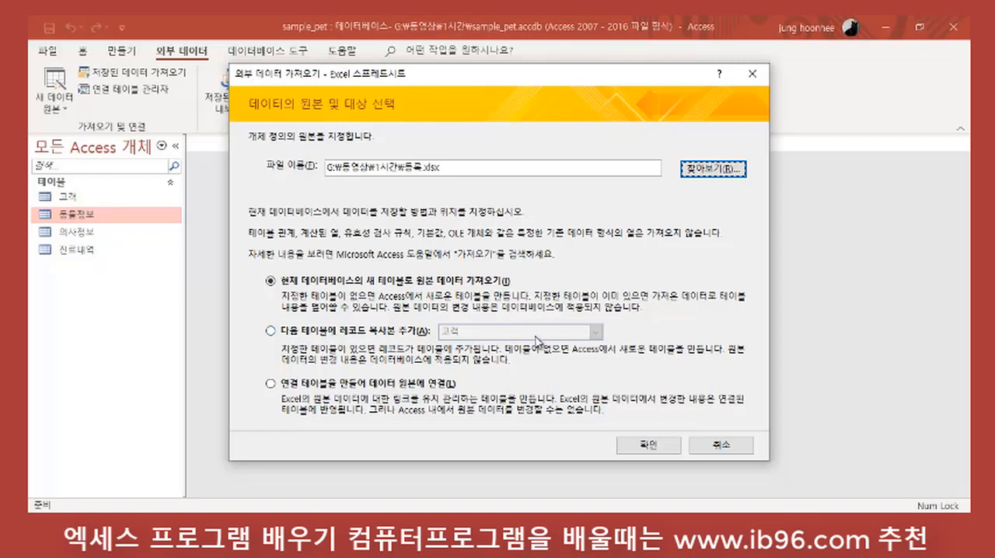
Step: Set the import to append a copy of the records to the existing 동물정보 table and proceed
left_click(272, 332)
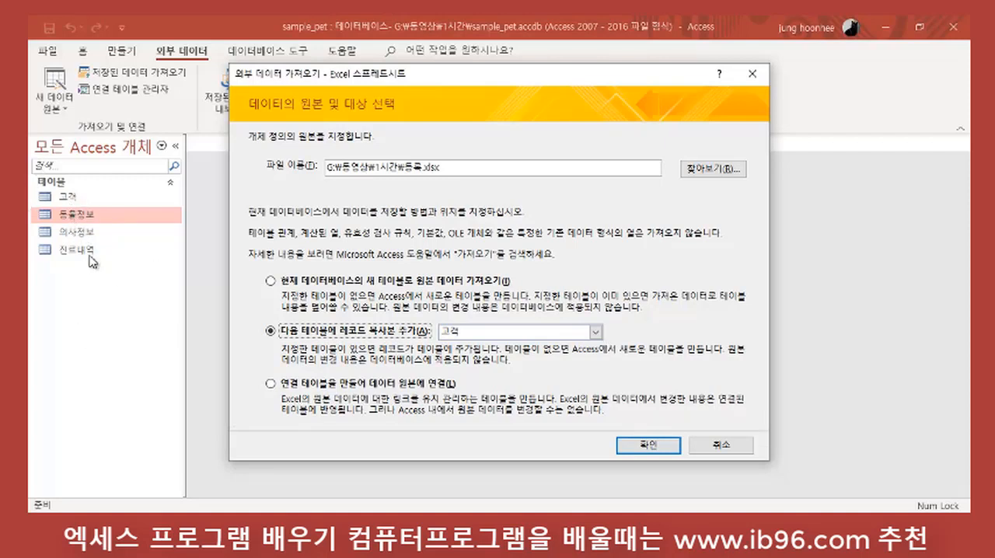
left_click(599, 332)
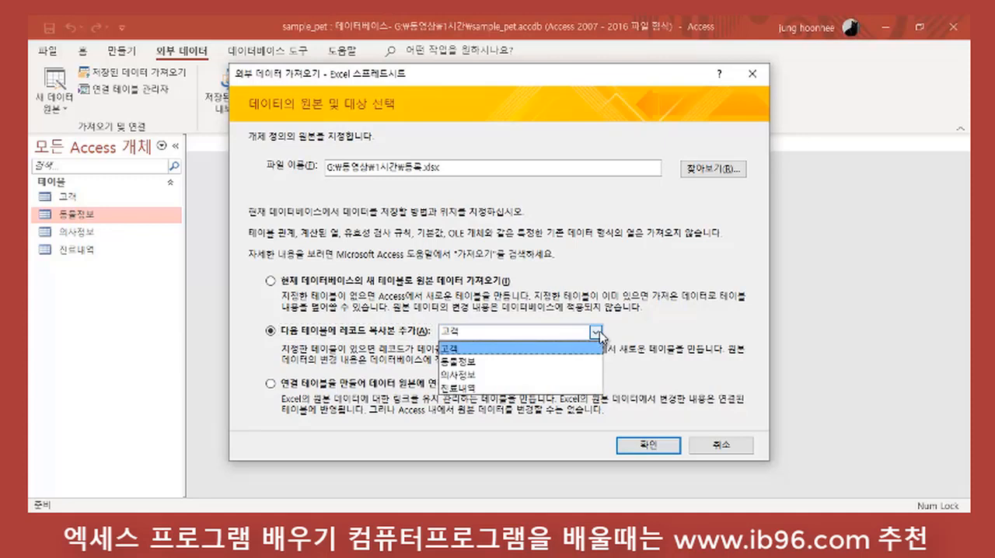
left_click(470, 361)
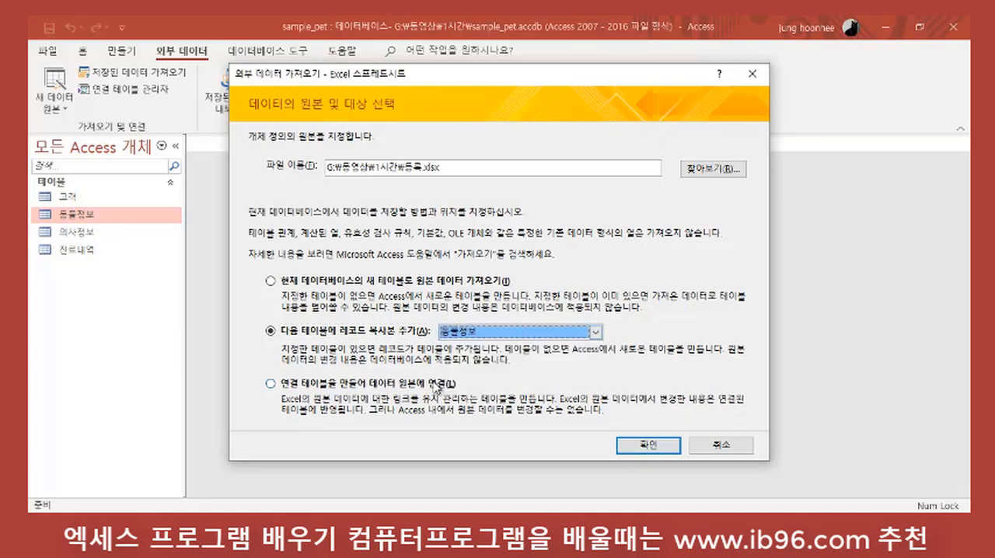
left_click(631, 449)
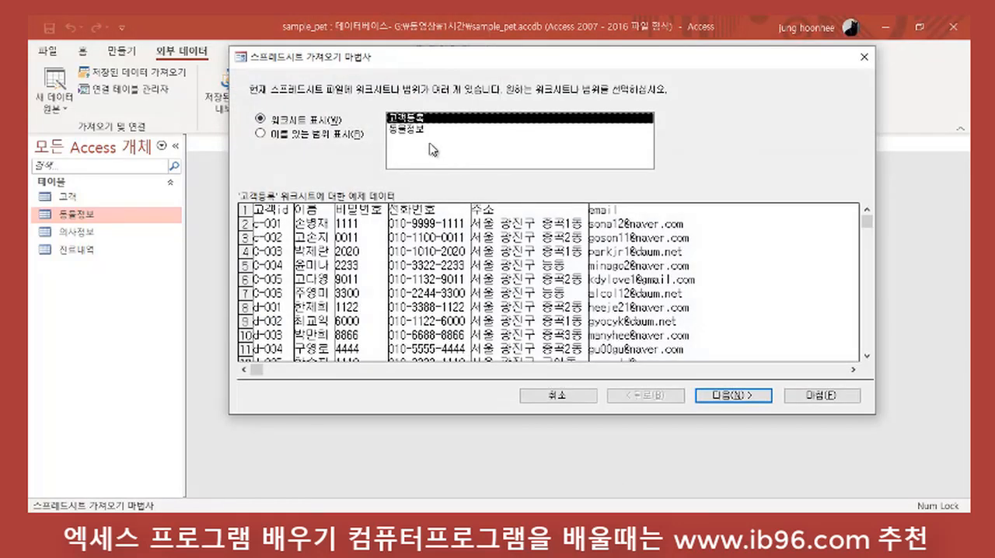
Step: Try to append the 동물정보 worksheet's records to the 동물정보 table, and cancel the import wizard
left_click(407, 129)
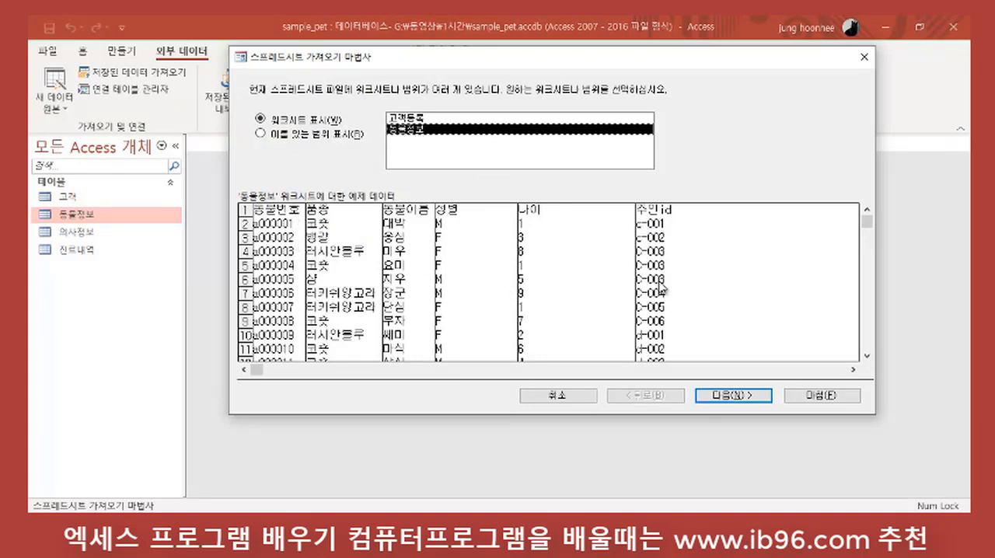
left_click(733, 398)
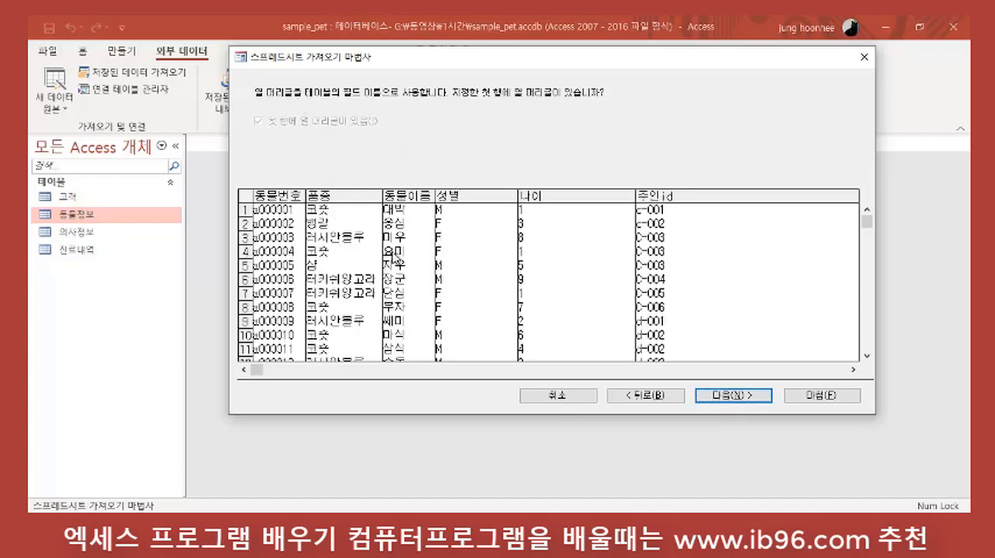
left_click(730, 397)
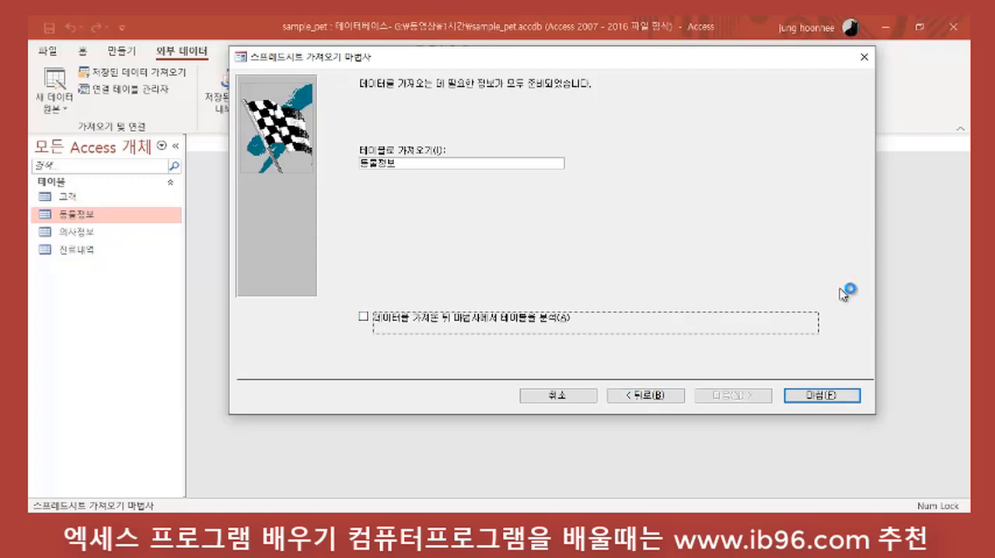
left_click(831, 396)
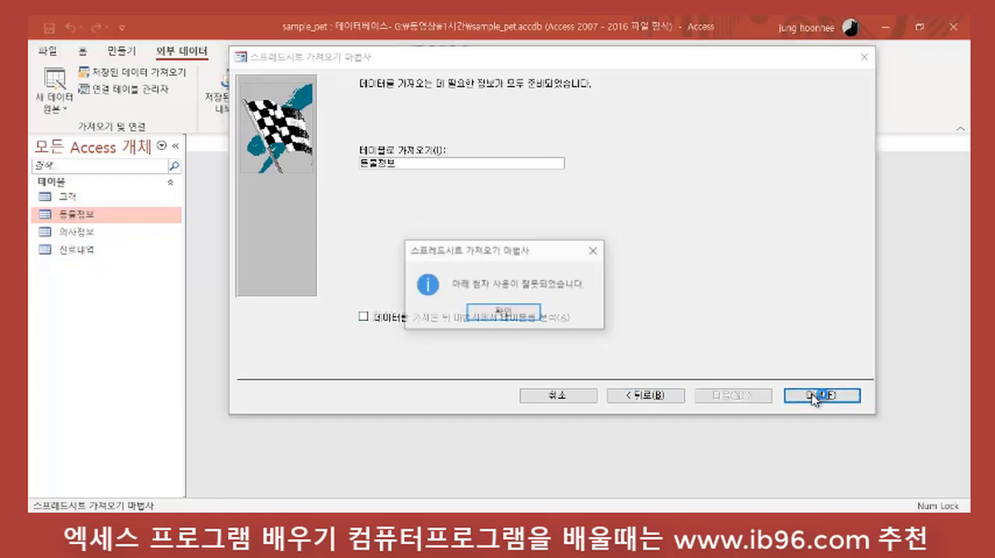
left_click(517, 316)
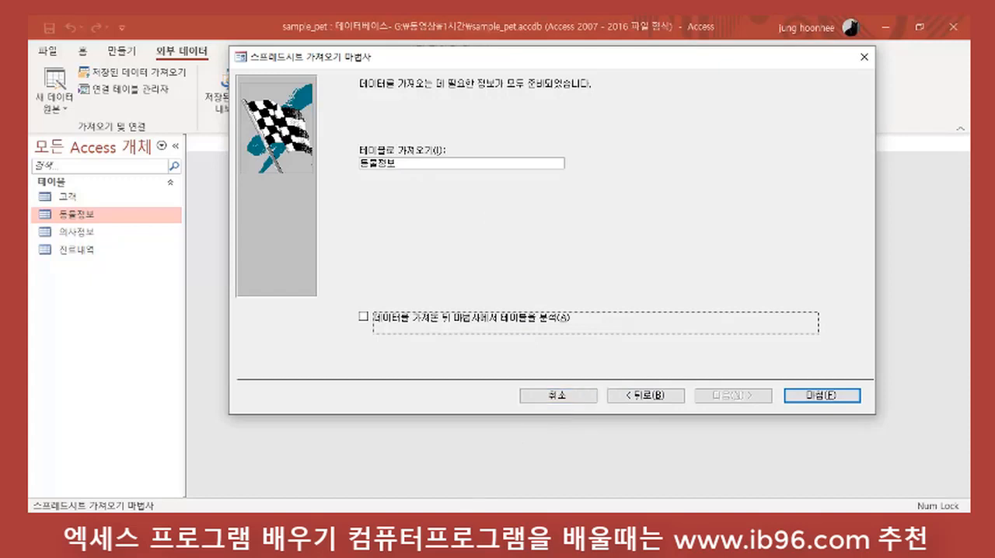
left_click(566, 398)
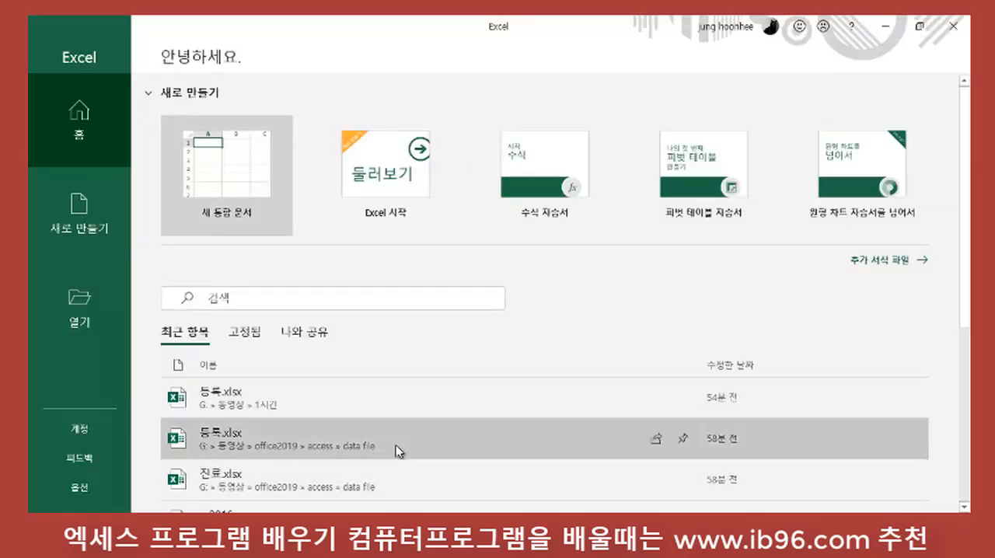
Step: Switch to Excel, open 등록.xlsx from G:\동영상\1시간, and look through the records on the 동물정보 sheet
left_click(244, 399)
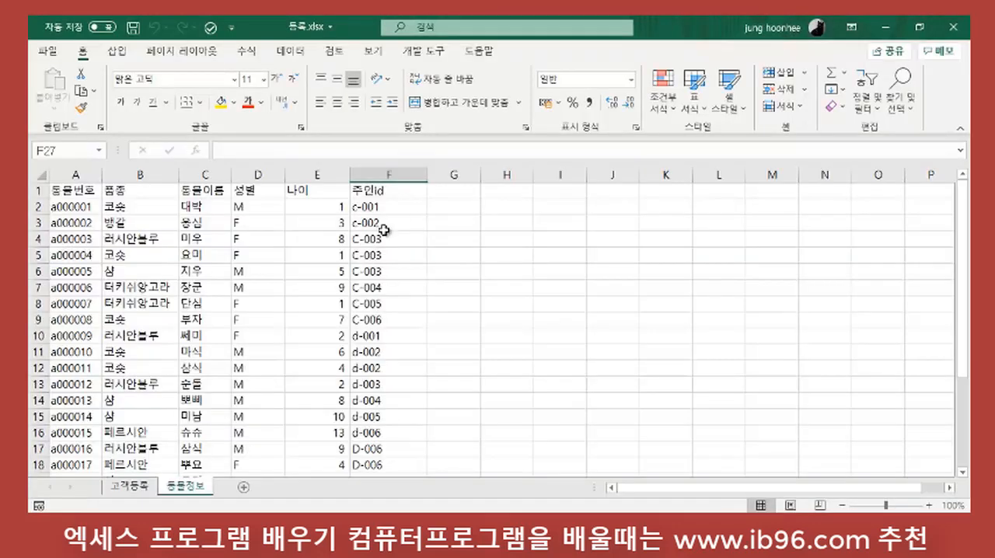
left_click(525, 273)
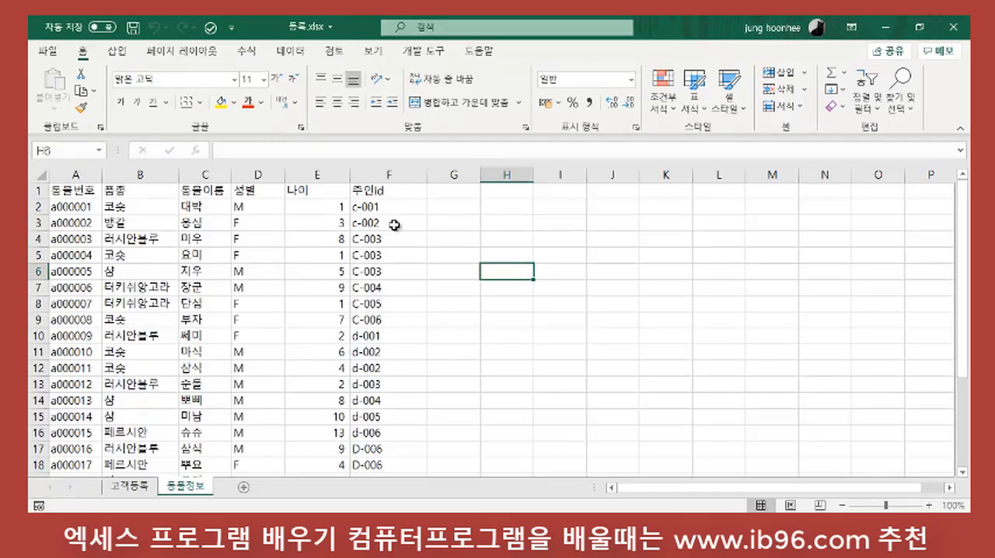
scroll(223, 306, "down", 3)
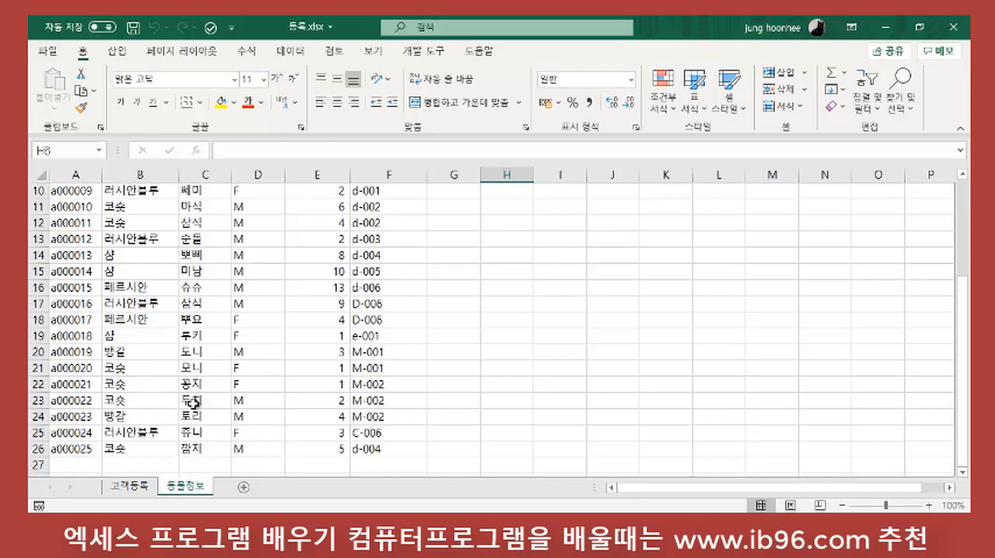
scroll(196, 405, "up", 1)
scroll(199, 405, "up", 3)
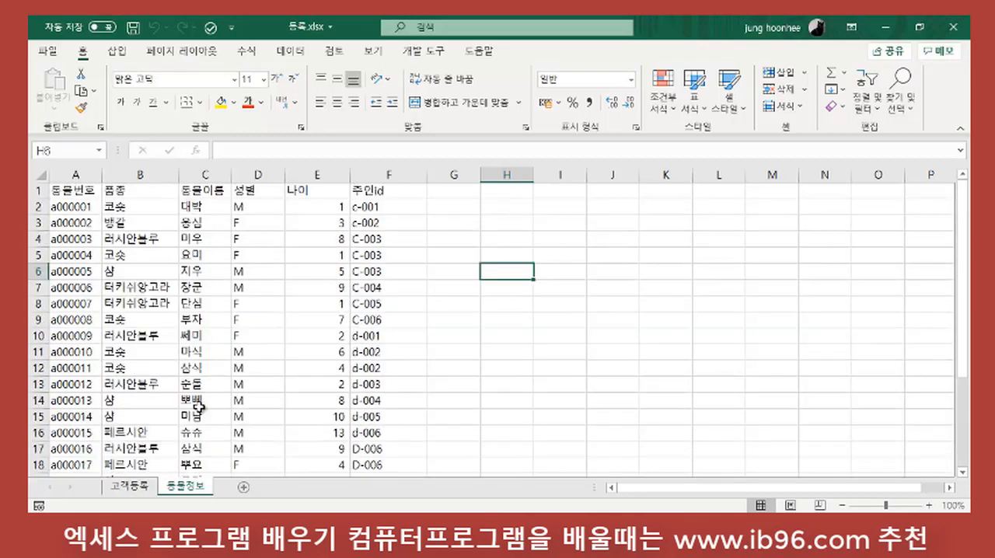
Step: Examine the 동물정보 sheet's column headings from 동물번호 to 주인id and the 주인id entries down to the last record
left_click(143, 492)
left_click(183, 487)
left_click(75, 190)
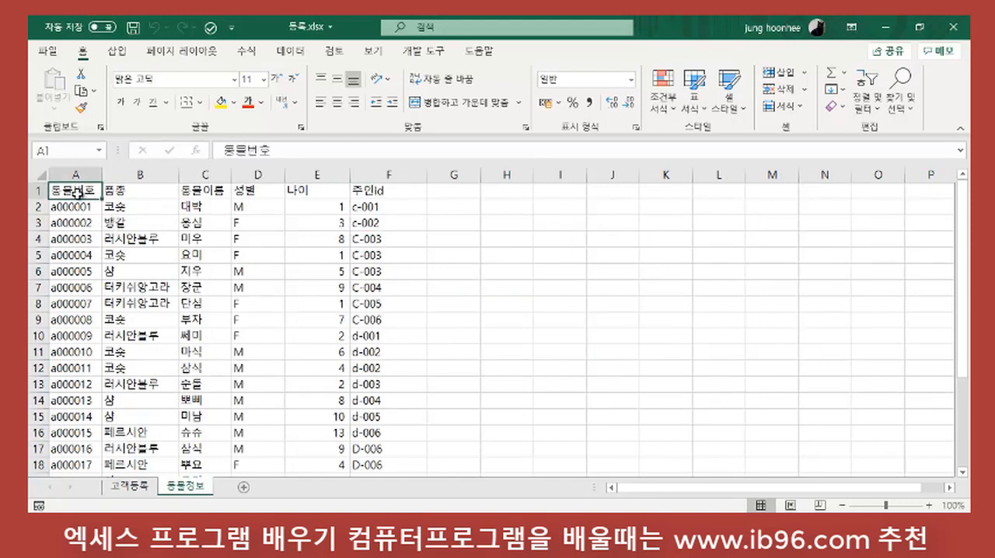
left_click(144, 190)
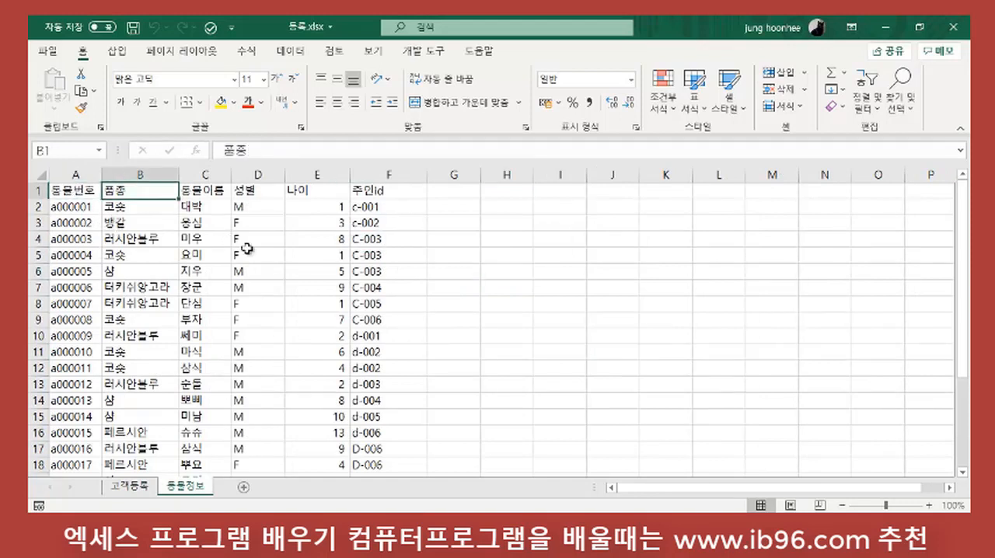
left_click(208, 191)
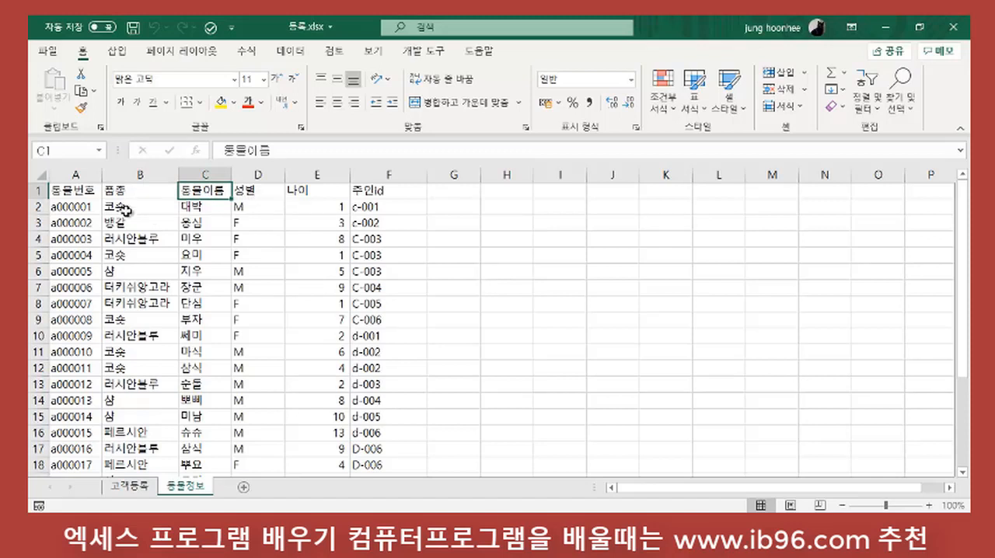
left_click(70, 188)
left_click(148, 189)
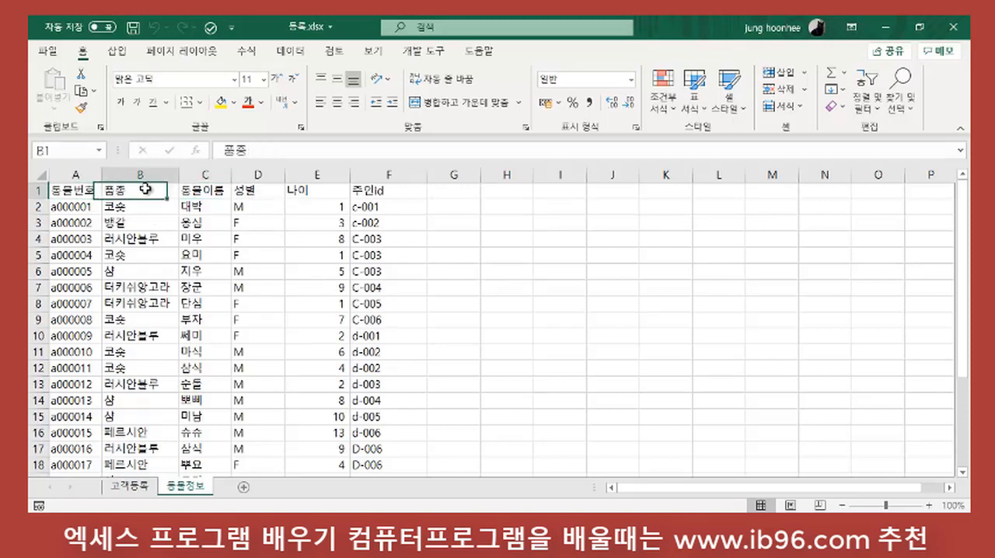
left_click(211, 191)
left_click(252, 190)
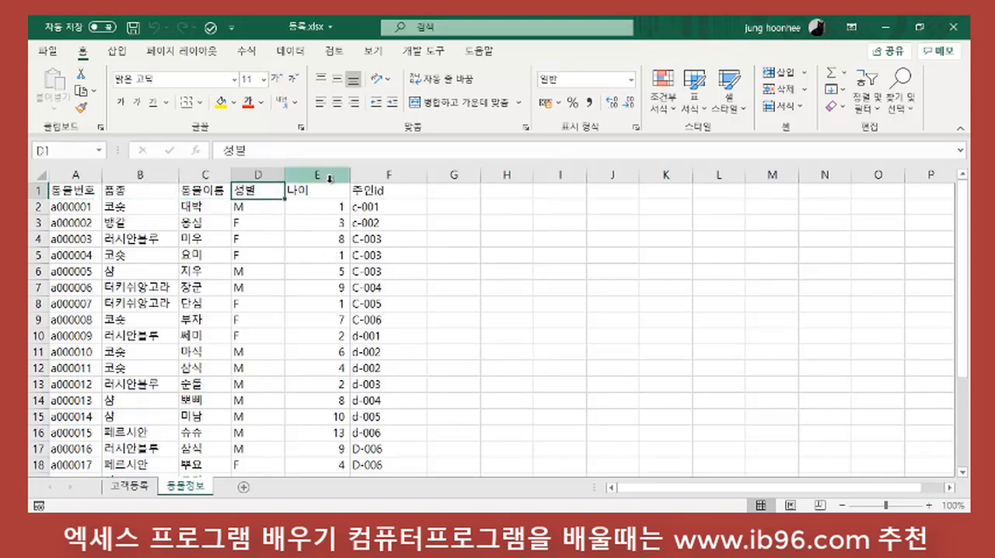
left_click(307, 193)
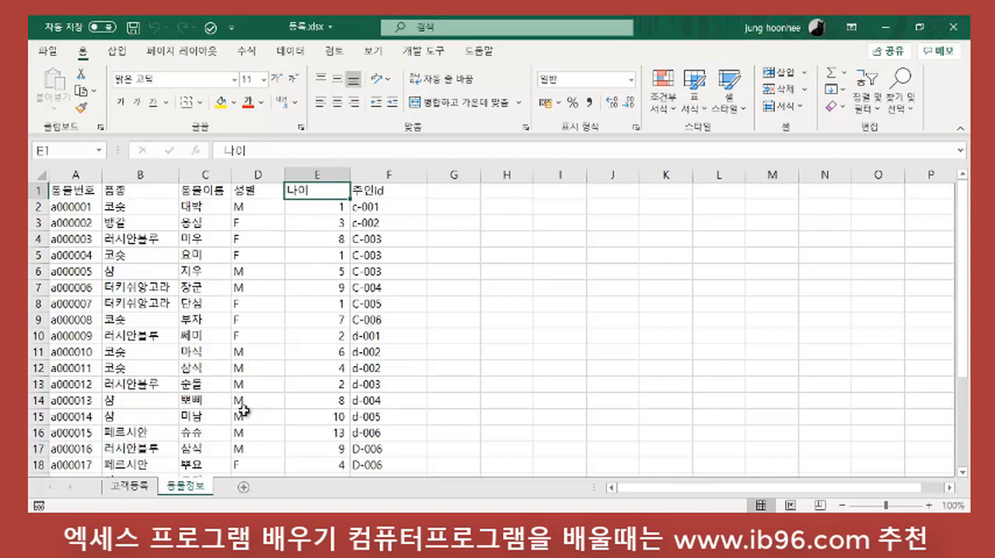
left_click(379, 193)
left_click(387, 369)
scroll(373, 393, "down", 4)
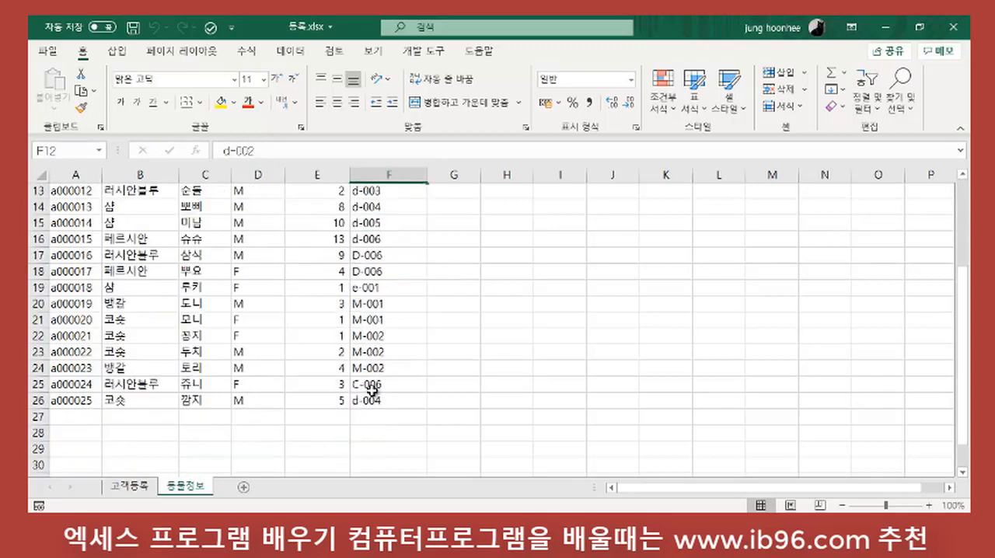
scroll(371, 391, "up", 4)
left_click(391, 466)
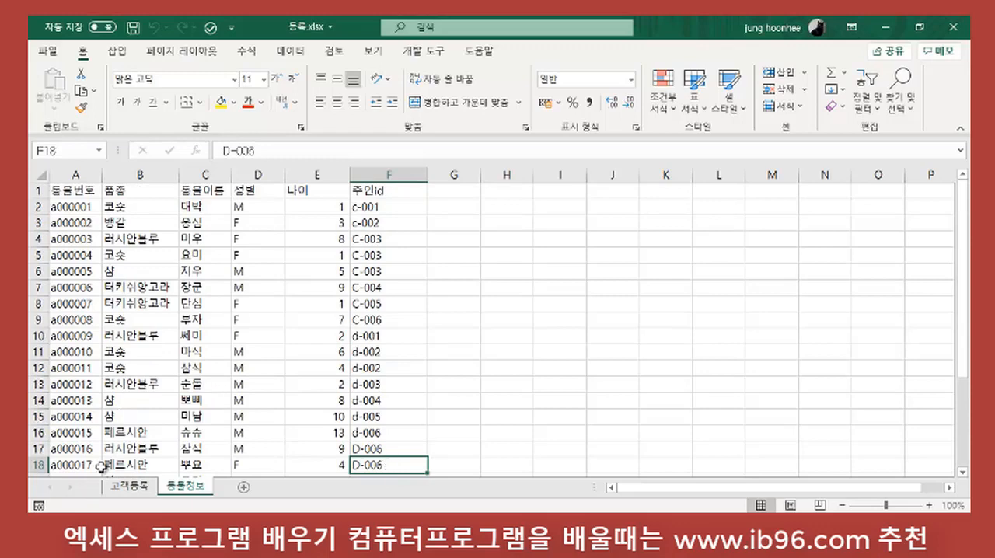
Step: Delete rows 27 to 42 below the last record on the 동물정보 sheet
scroll(33, 468, "down", 6)
left_click(34, 466)
scroll(55, 435, "down", 5)
scroll(96, 301, "up", 3)
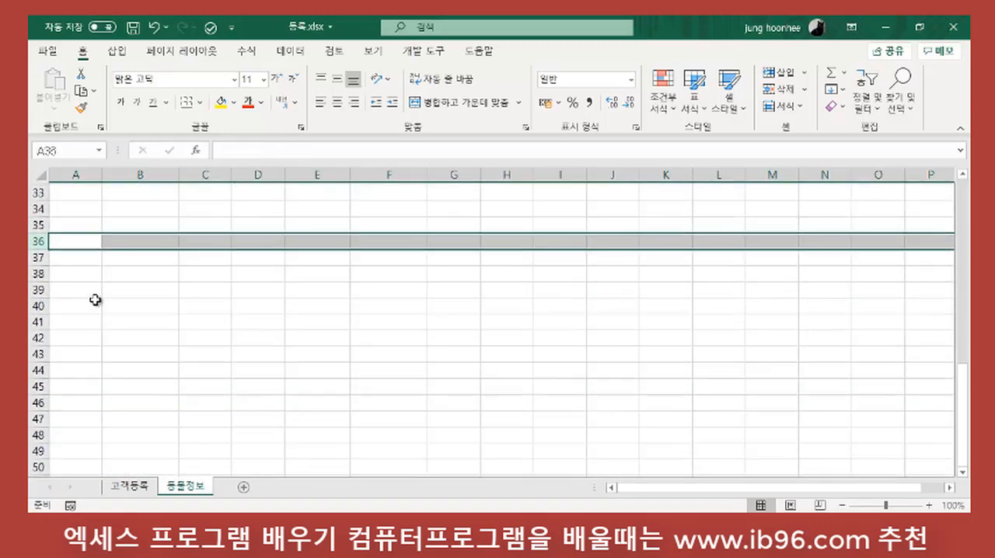
left_click_drag(37, 222, 54, 465)
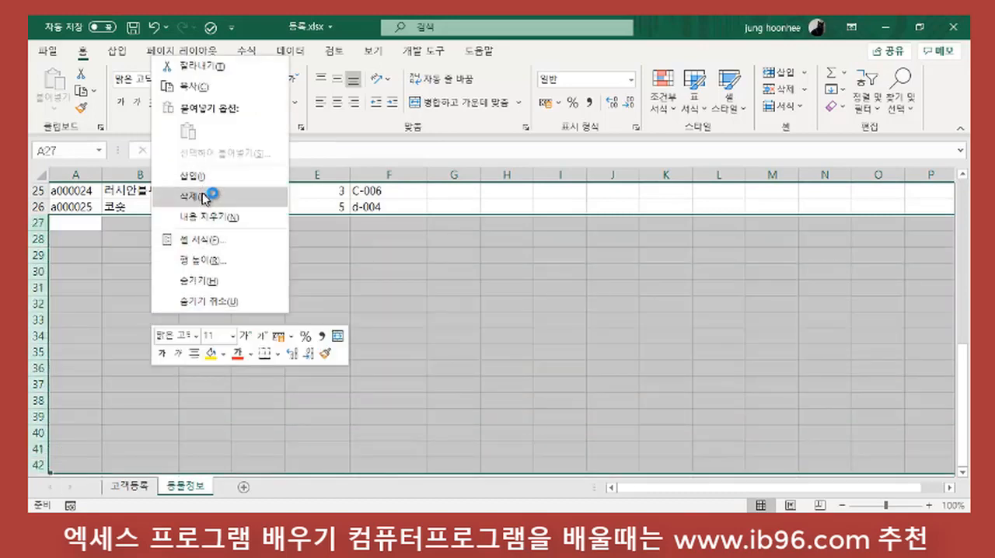
left_click(236, 194)
scroll(129, 371, "down", 8)
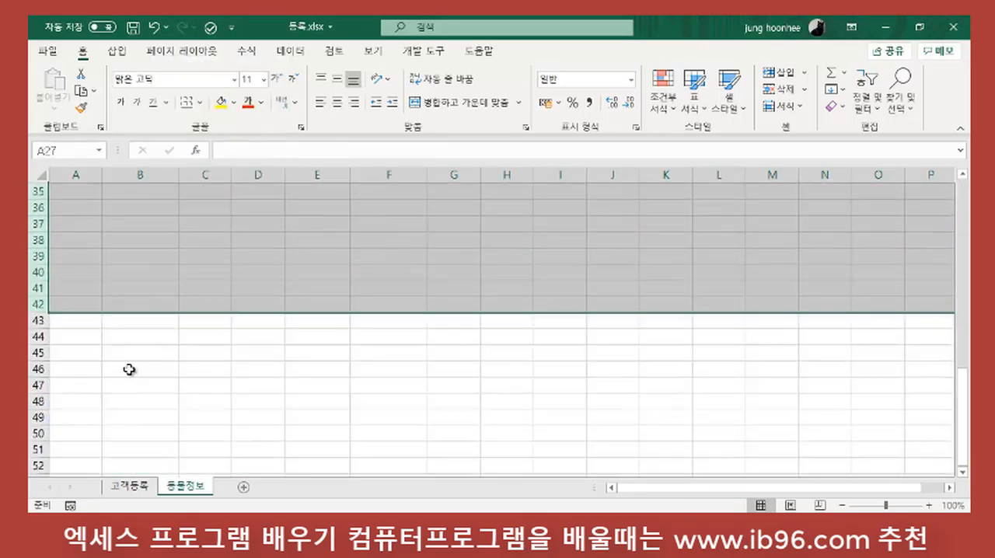
scroll(134, 369, "up", 10)
scroll(134, 365, "up", 3)
Step: Return to the start of the 동물정보 records and save the 등록.xlsx workbook
left_click(136, 334)
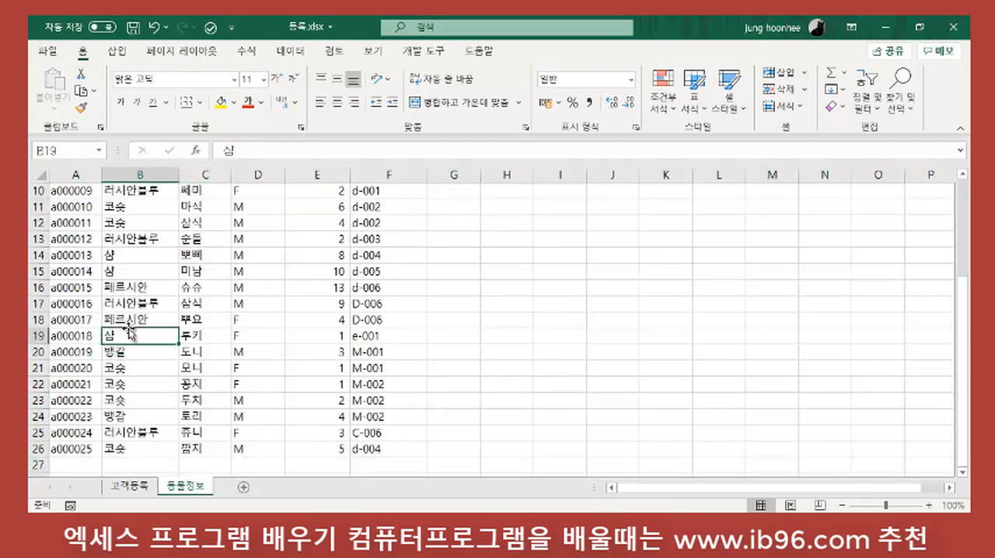
scroll(143, 311, "up", 3)
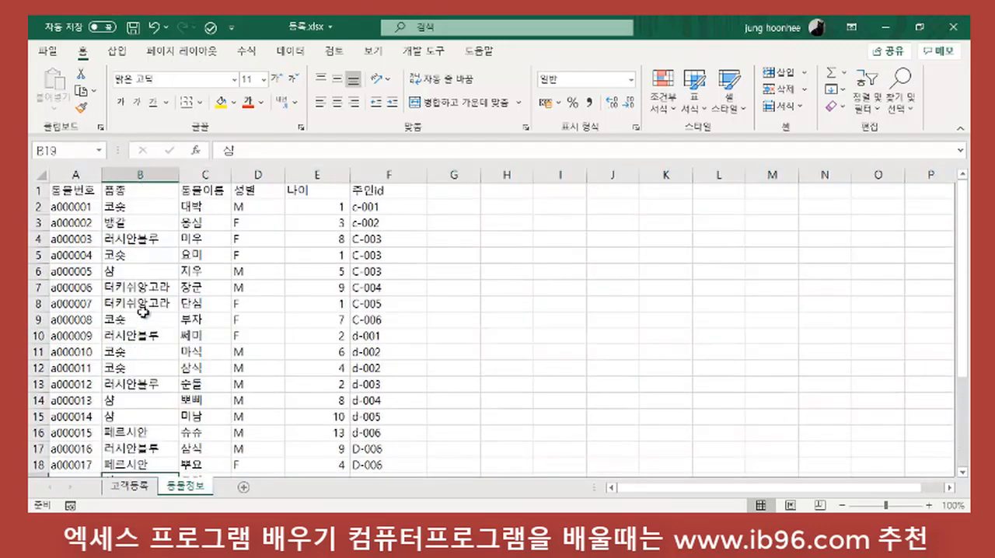
left_click(134, 29)
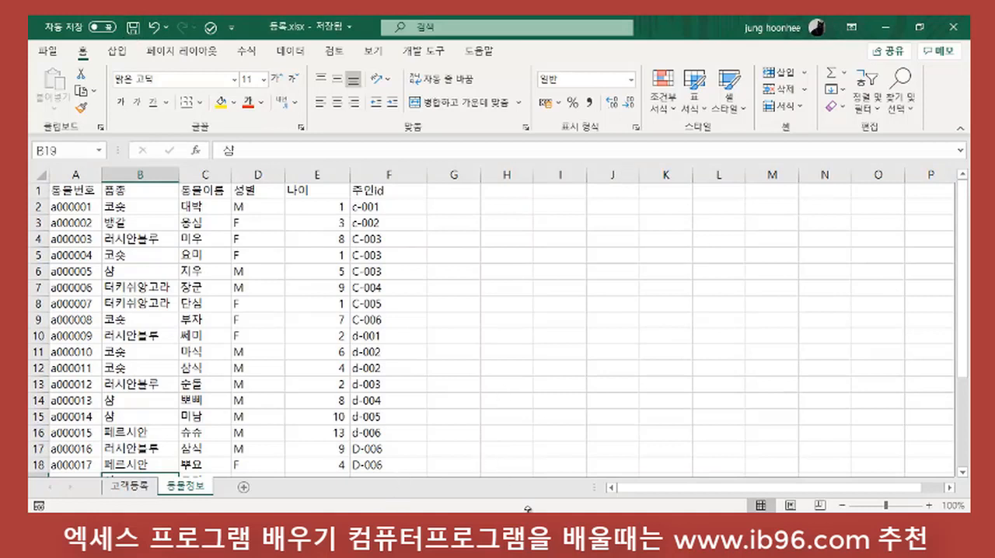
Step: Minimize Excel to return to Access, and open the 동물정보 table to view its columns
key("alt+Tab")
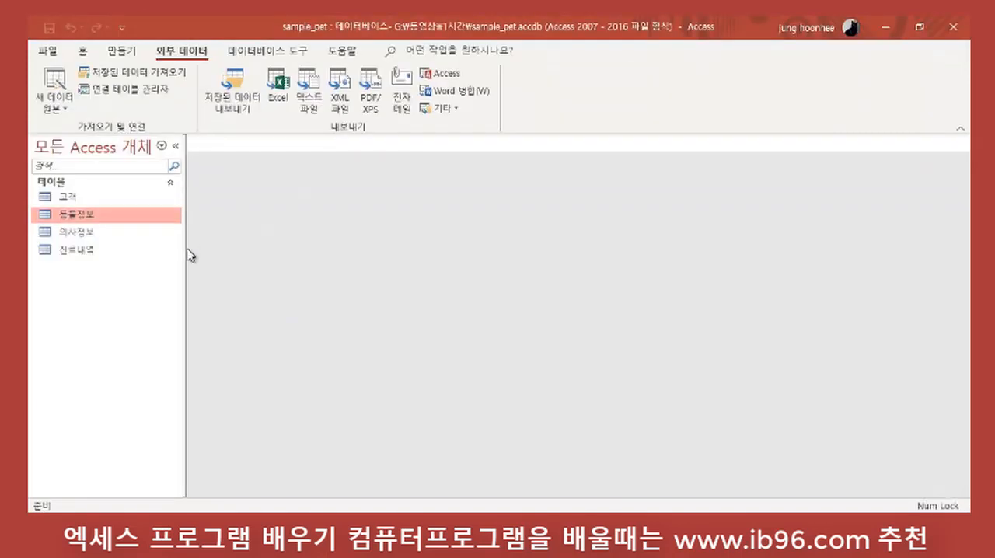
key("alt+Tab")
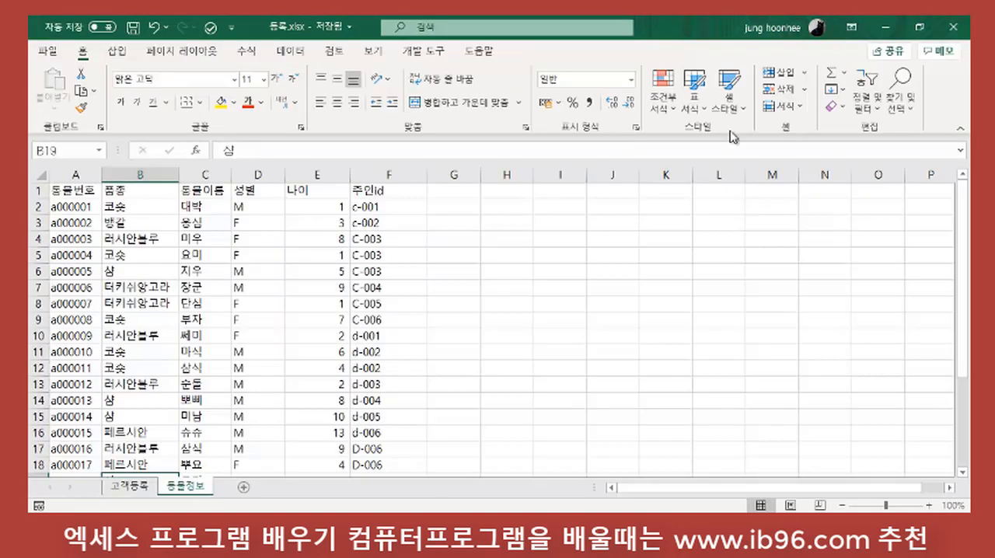
left_click(886, 29)
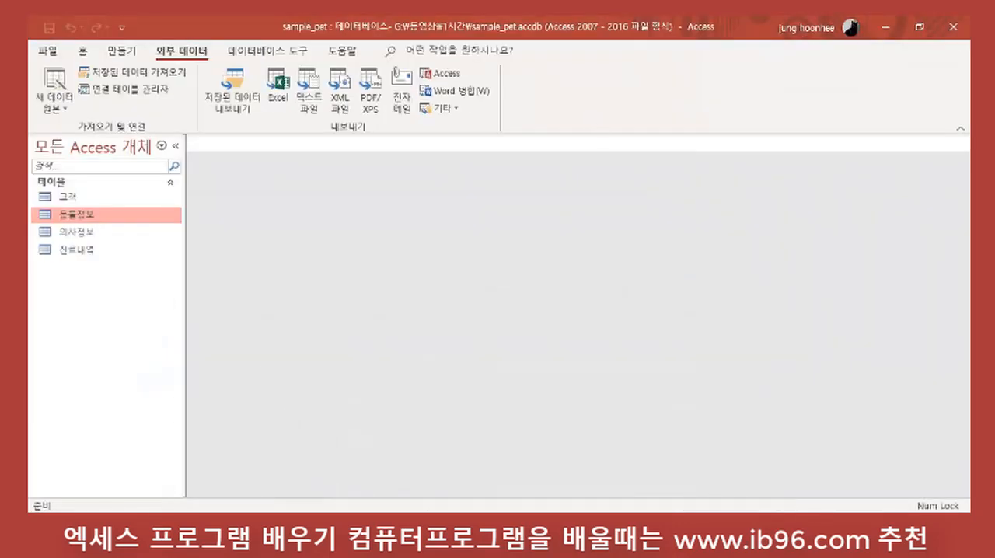
double_click(122, 224)
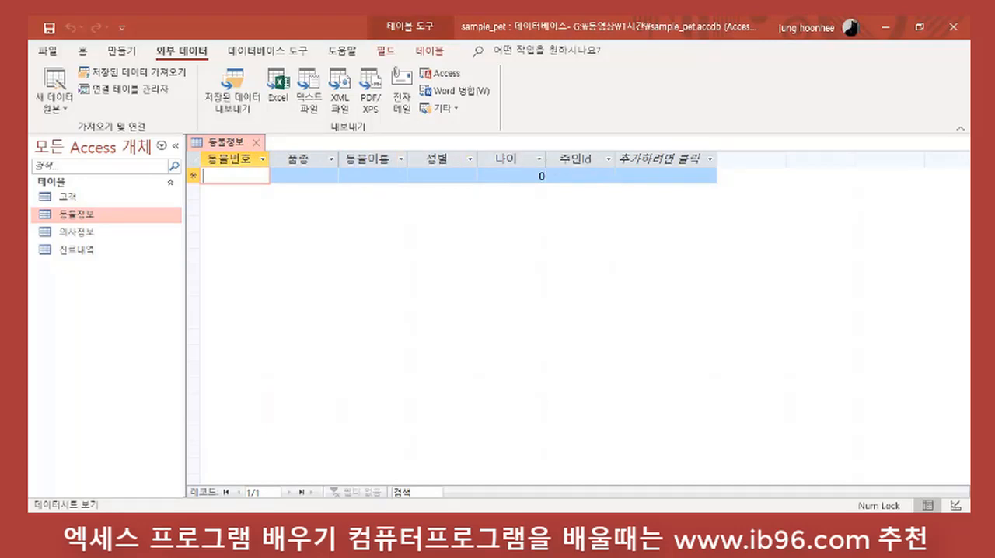
Step: Compare the Excel sheet's column headings with the 동물정보 table's fields, and close both the workbook and the table
left_click(484, 540)
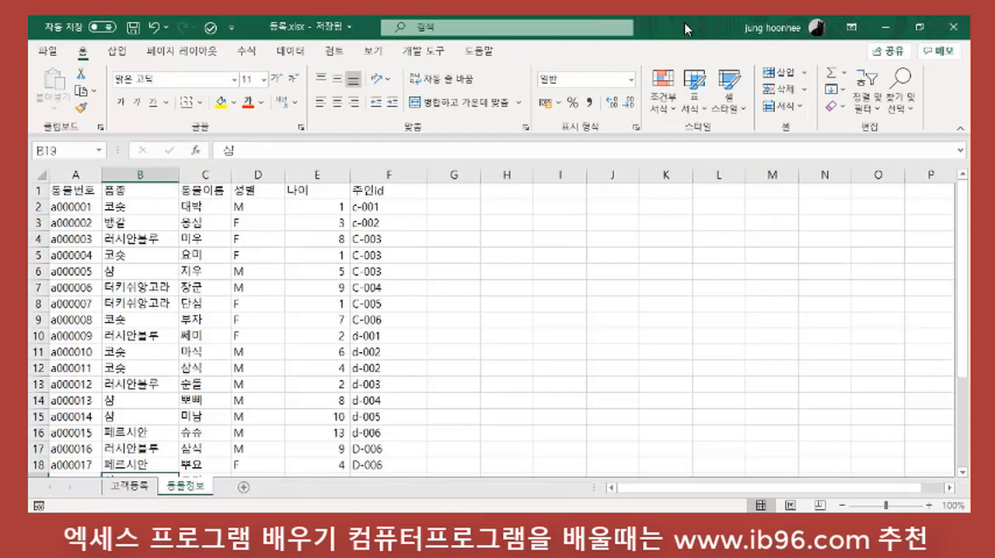
double_click(684, 29)
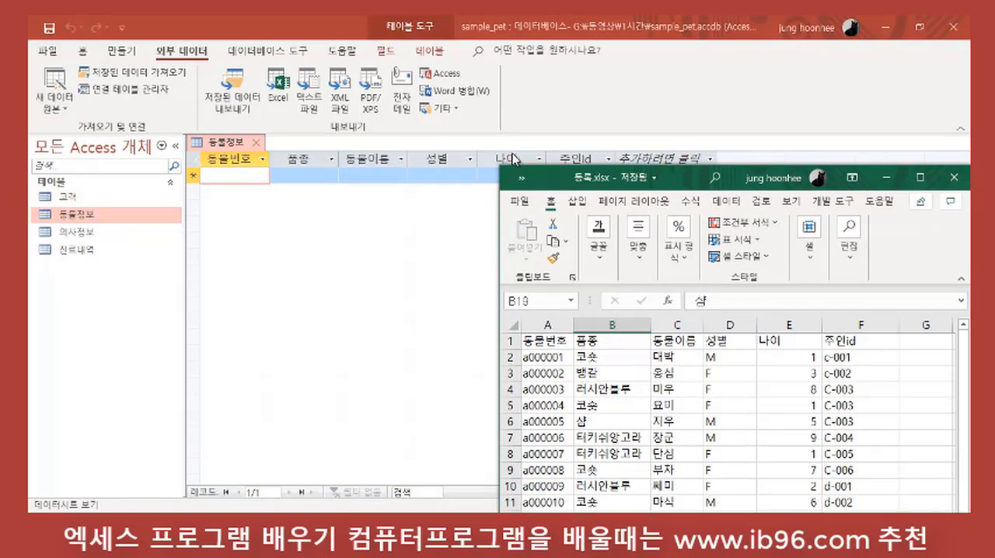
left_click(949, 178)
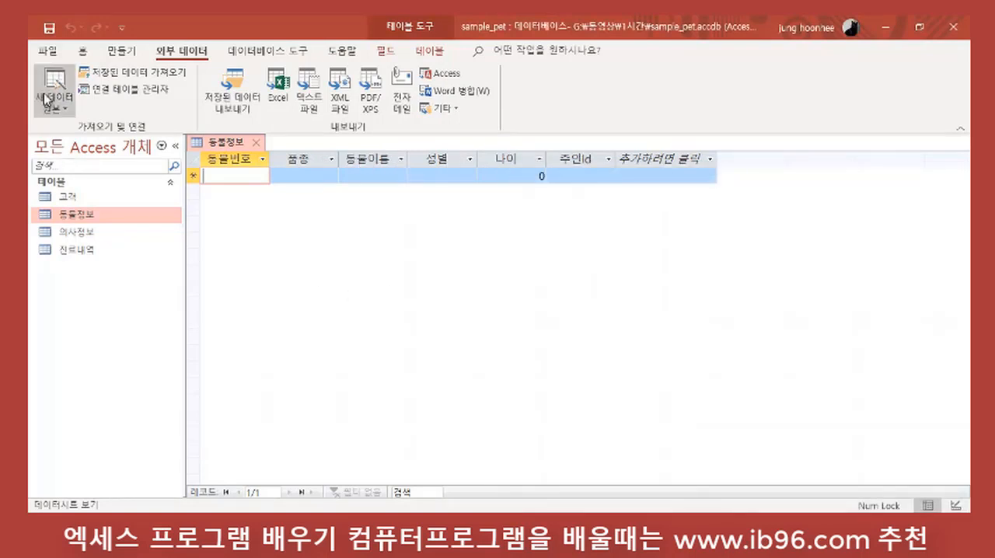
left_click(62, 108)
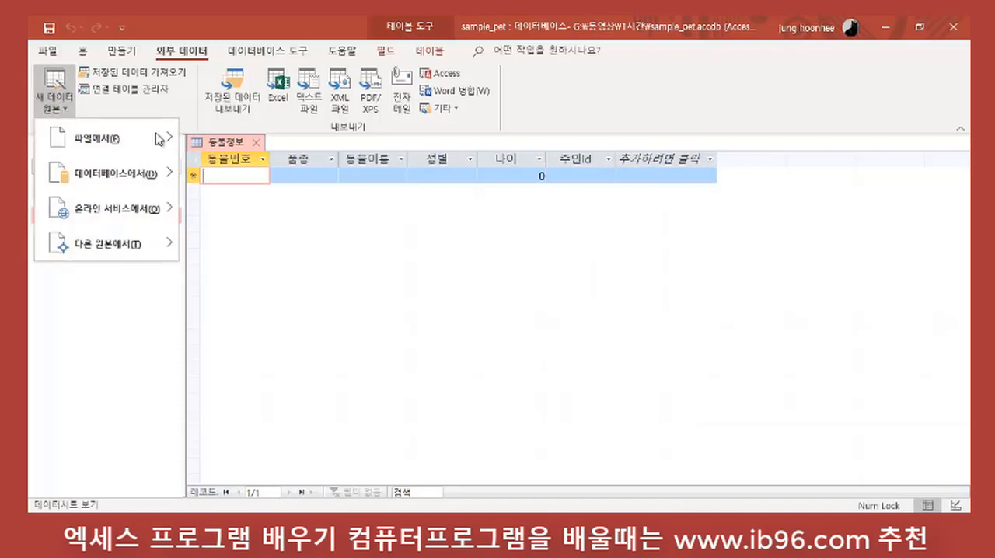
left_click(256, 144)
Step: Start an Excel import from 등록.xlsx in the 1시간 folder that appends a copy of the records to the 동물정보 table
left_click(67, 112)
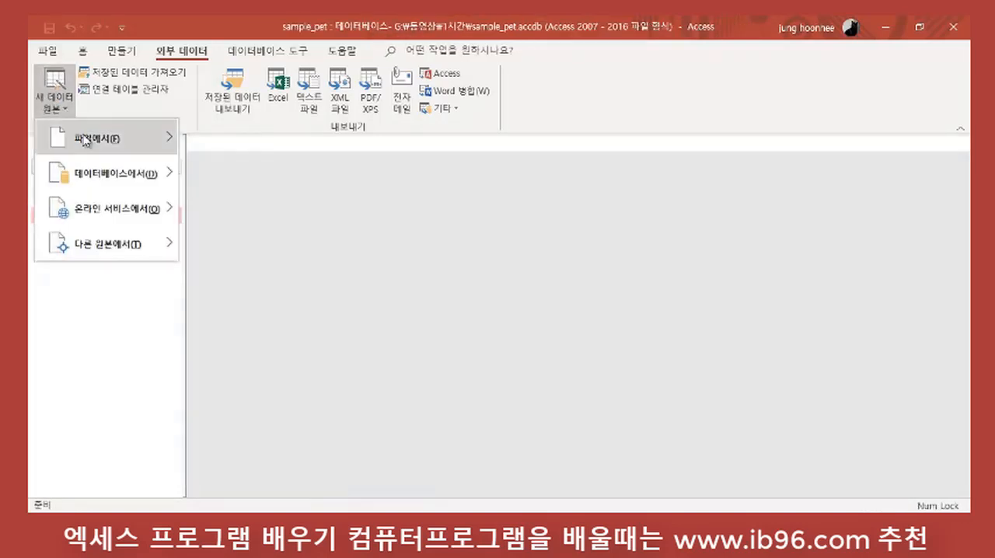
left_click(245, 145)
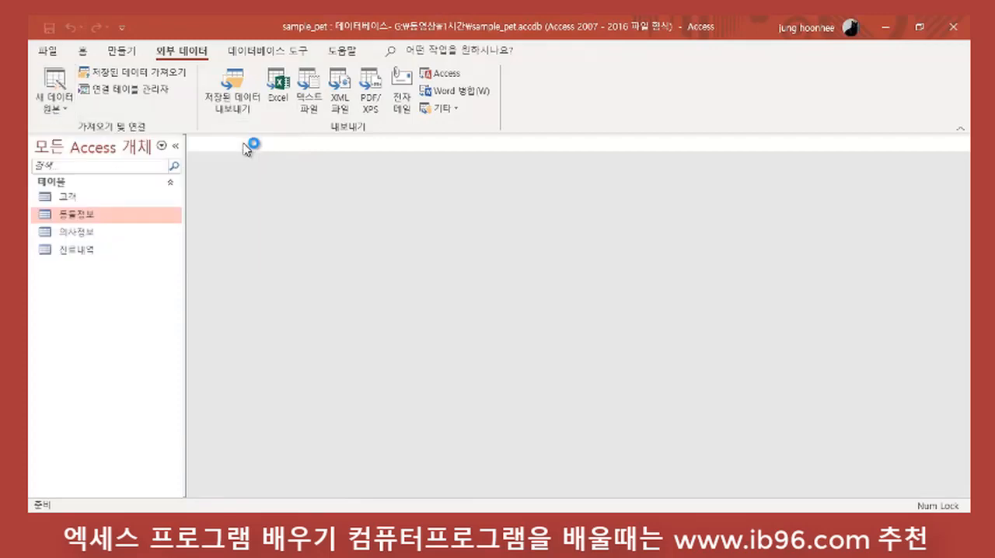
left_click(711, 169)
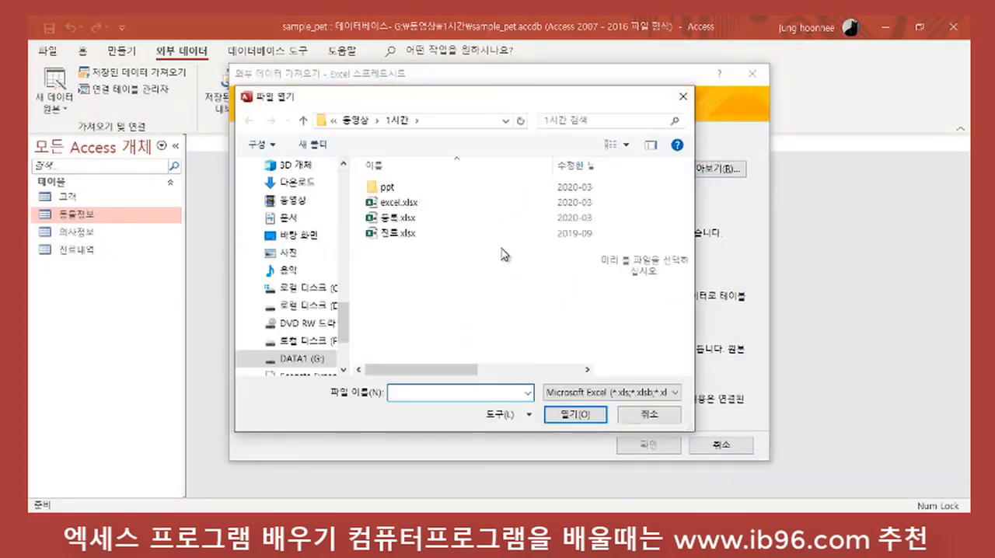
left_click(398, 219)
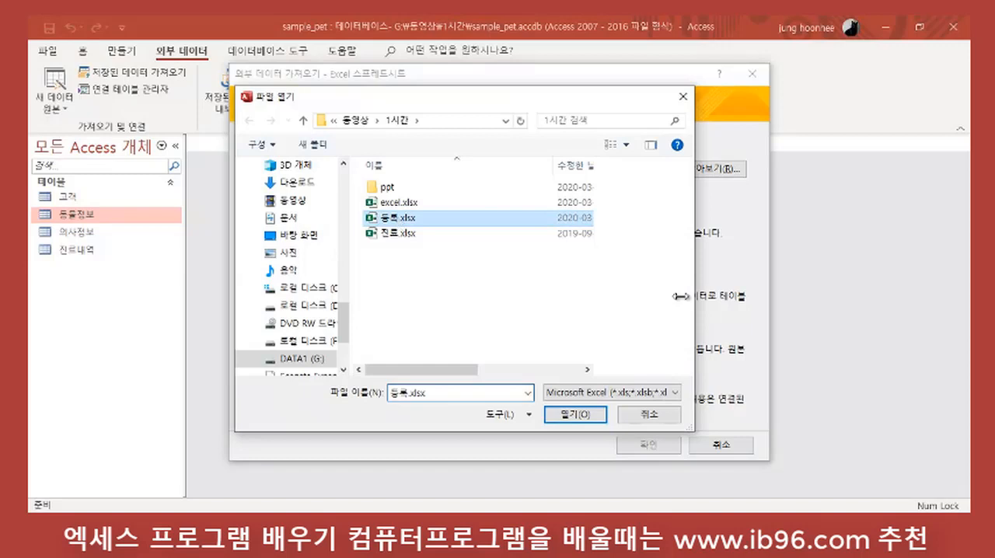
left_click(573, 414)
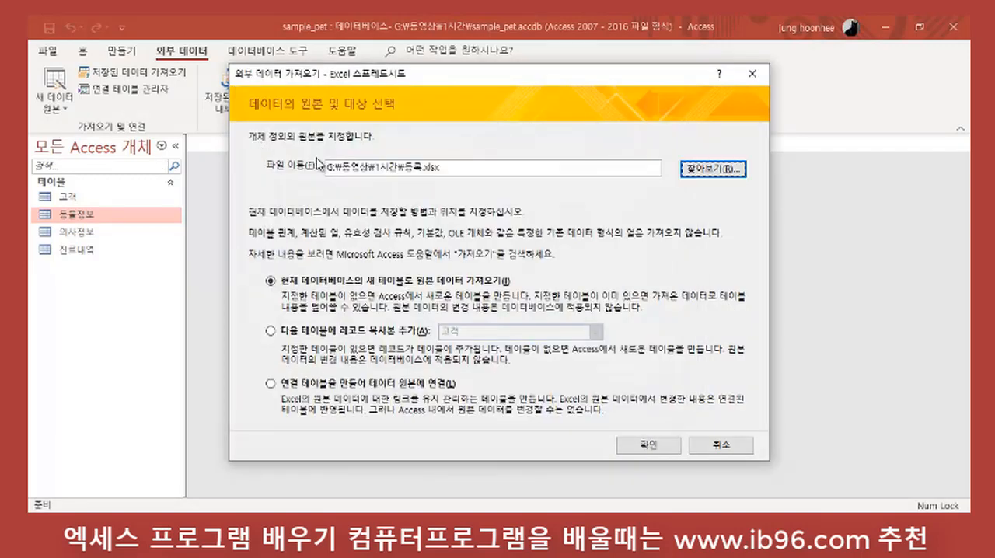
left_click(294, 333)
left_click(595, 332)
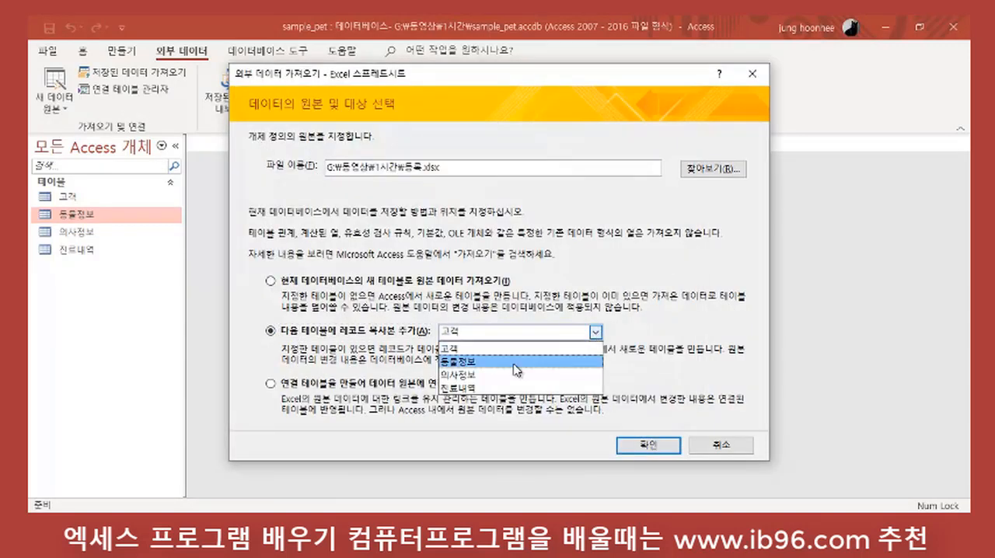
left_click(458, 362)
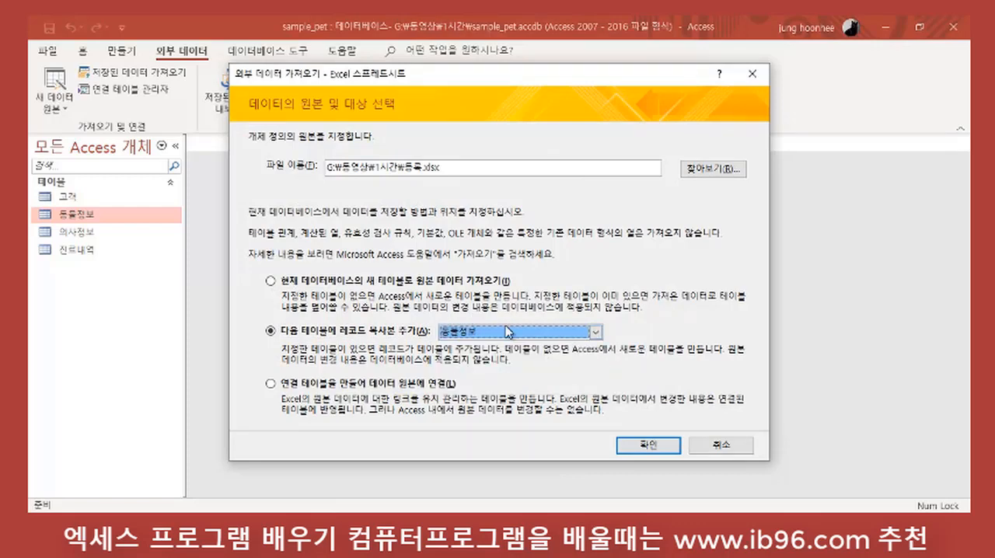
left_click(659, 449)
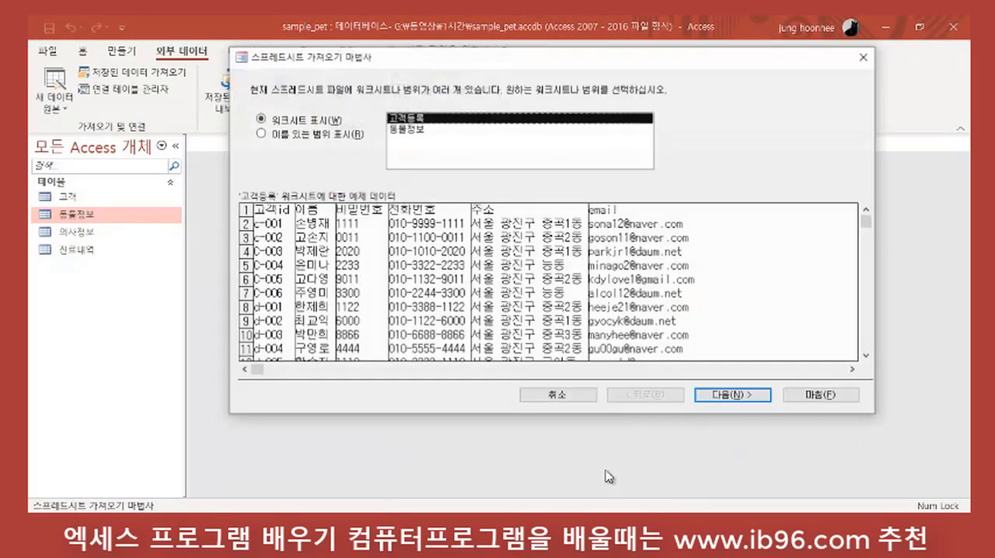
Step: Import the 동물정보 worksheet into the 동물정보 table, leaving the import steps unsaved
left_click(406, 130)
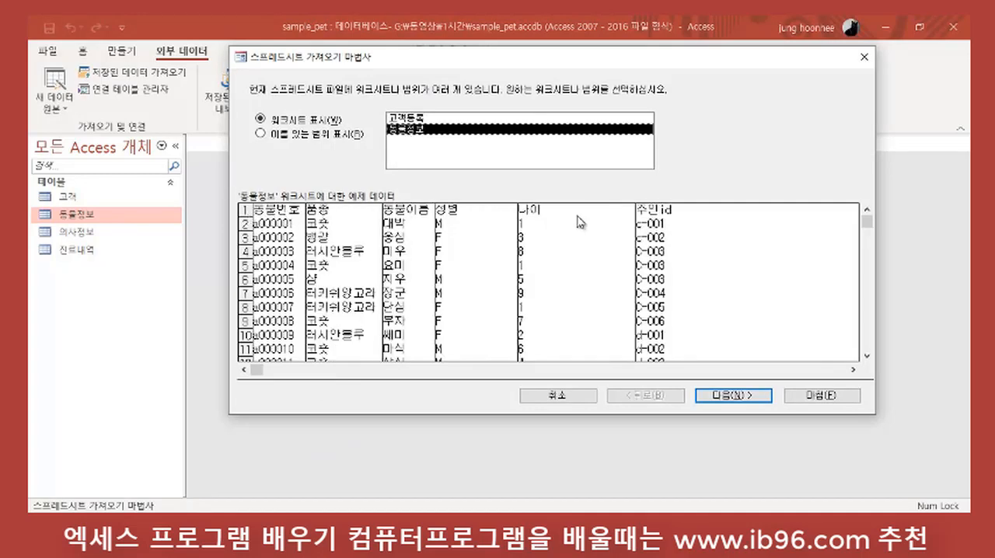
left_click(736, 397)
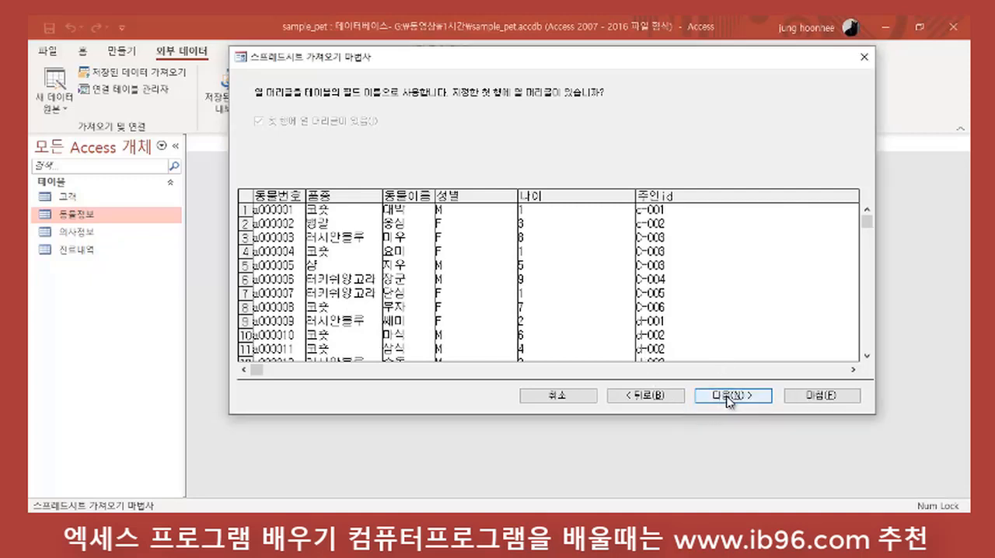
left_click(729, 396)
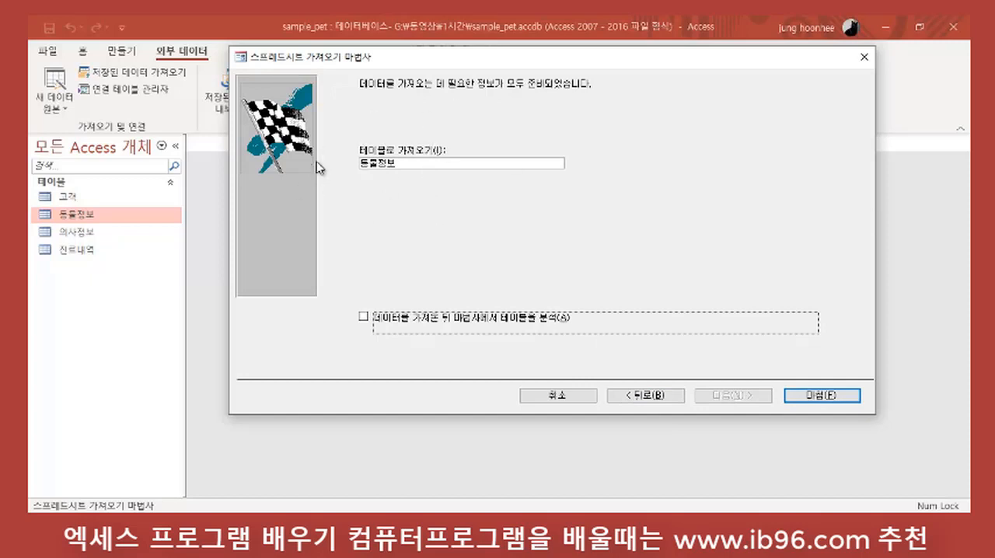
left_click(845, 398)
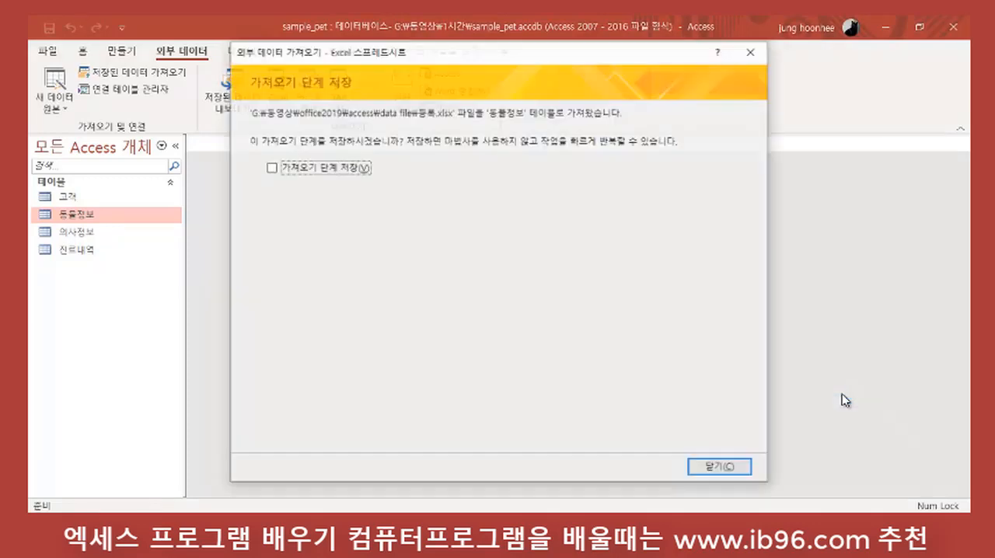
left_click(716, 468)
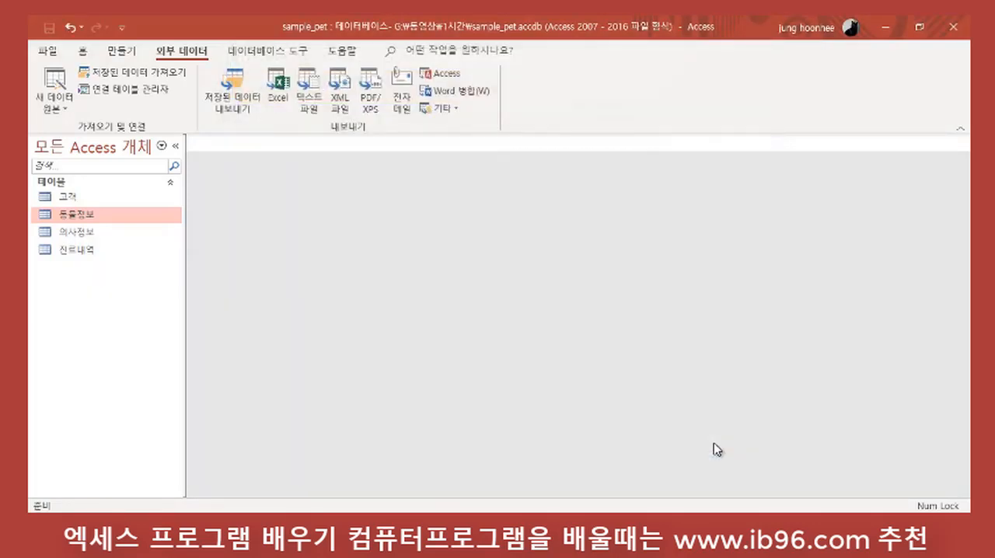
Step: Open the 동물정보 table to check the appended records, and close it
double_click(83, 220)
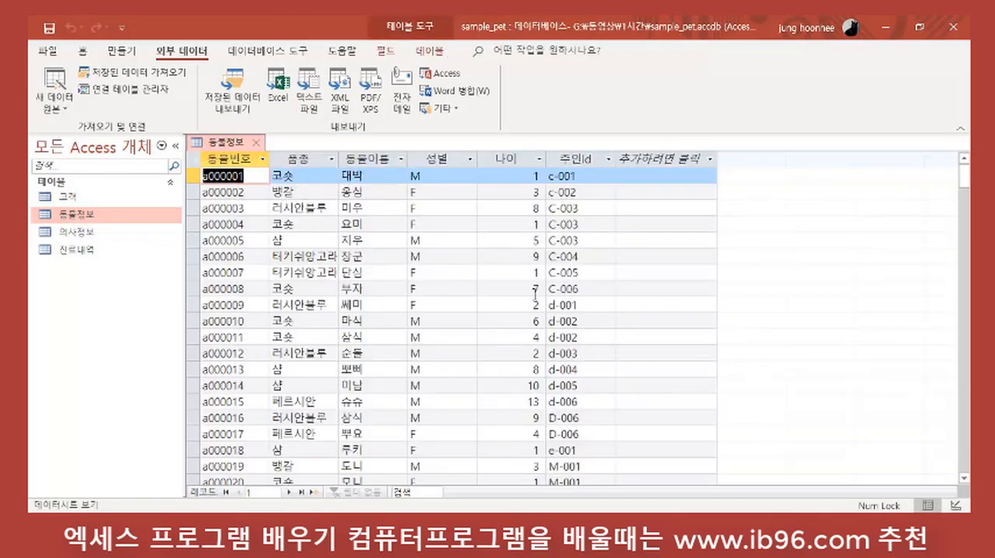
scroll(533, 292, "down", 4)
scroll(527, 294, "up", 4)
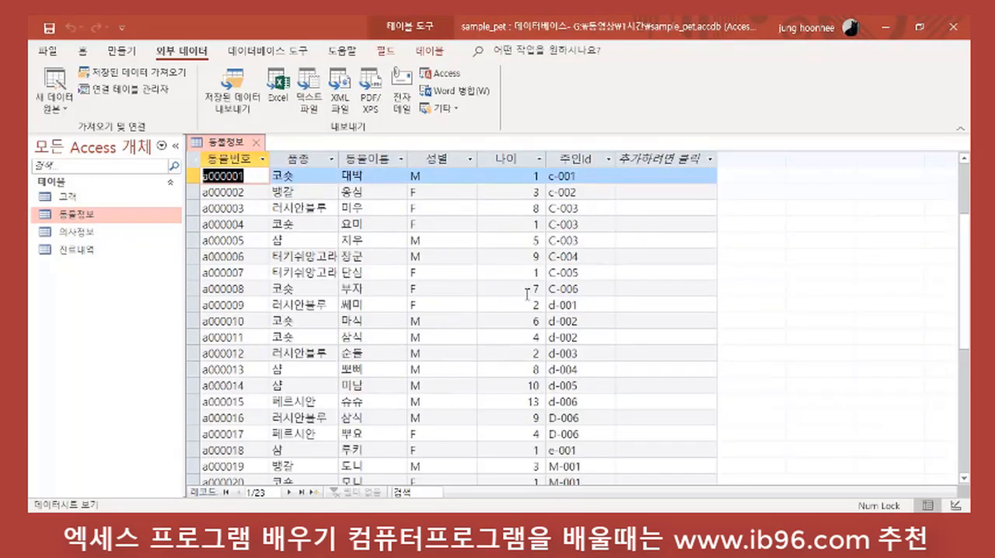
left_click(257, 141)
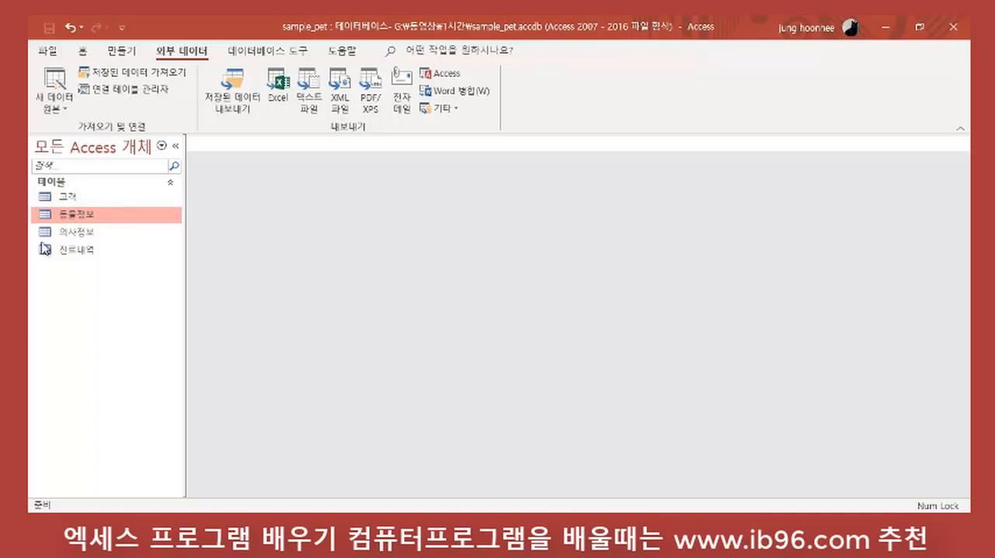
Step: Review the records of the 고객 table and of the 동물정보 table, closing each one after viewing
double_click(75, 199)
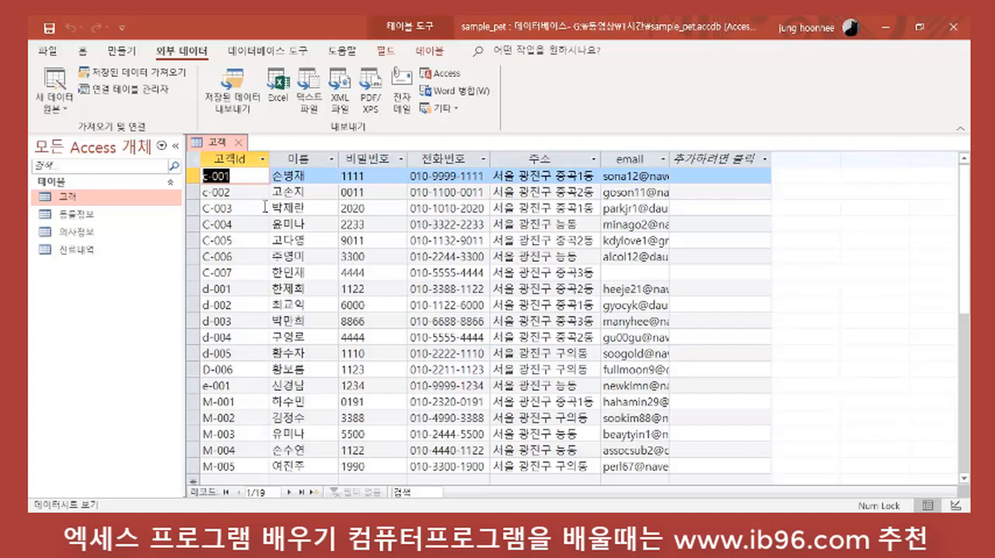
left_click(240, 142)
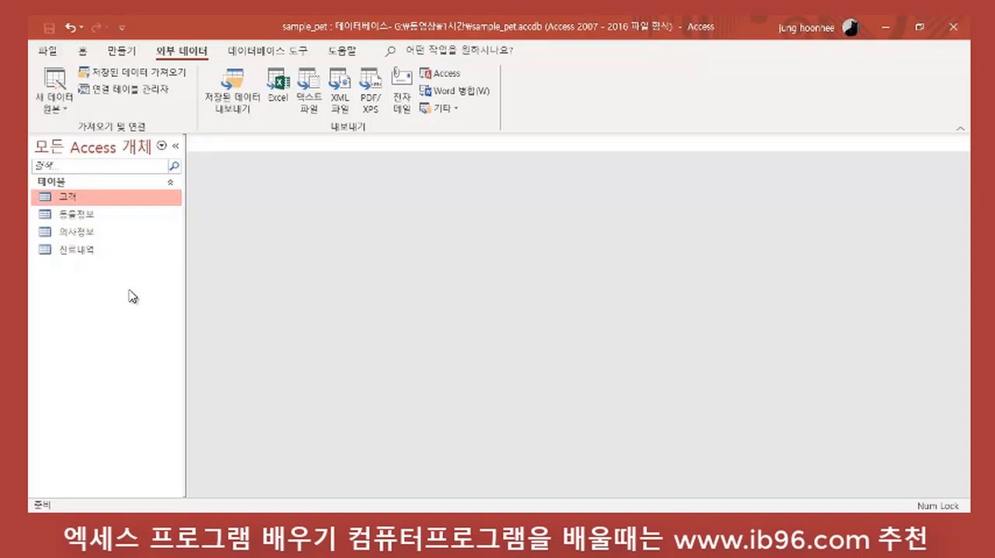
double_click(82, 223)
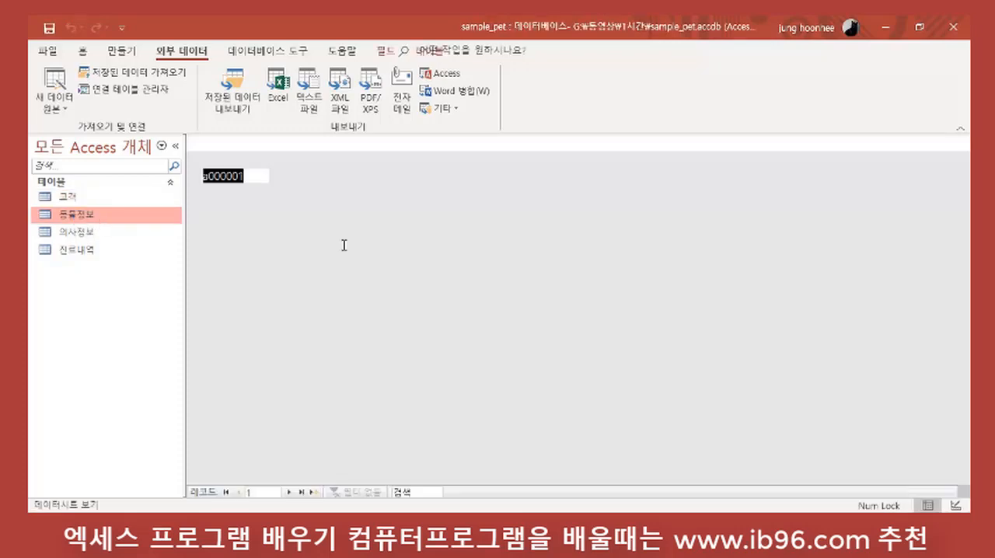
scroll(340, 225, "down", 5)
scroll(327, 328, "up", 5)
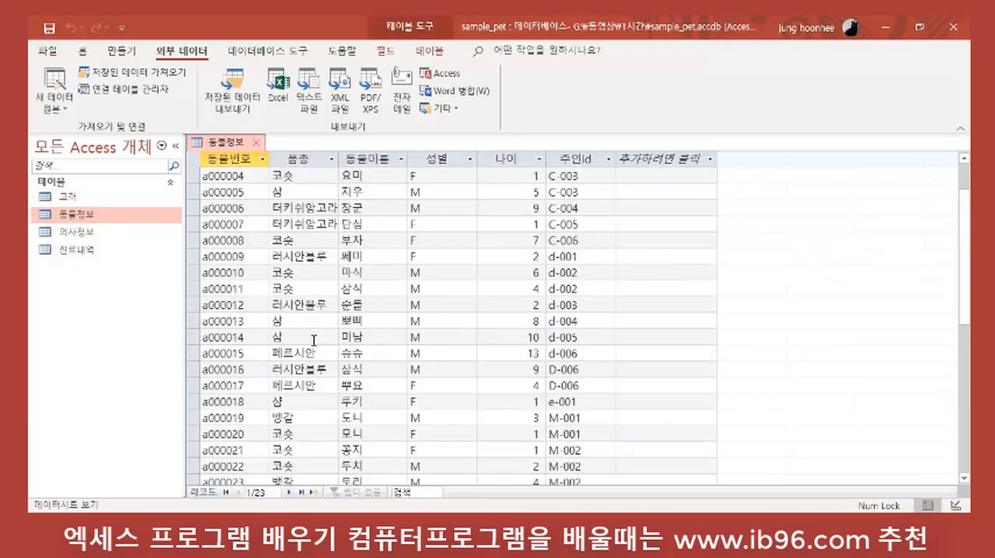
scroll(567, 241, "down", 3)
scroll(559, 259, "up", 3)
left_click(257, 142)
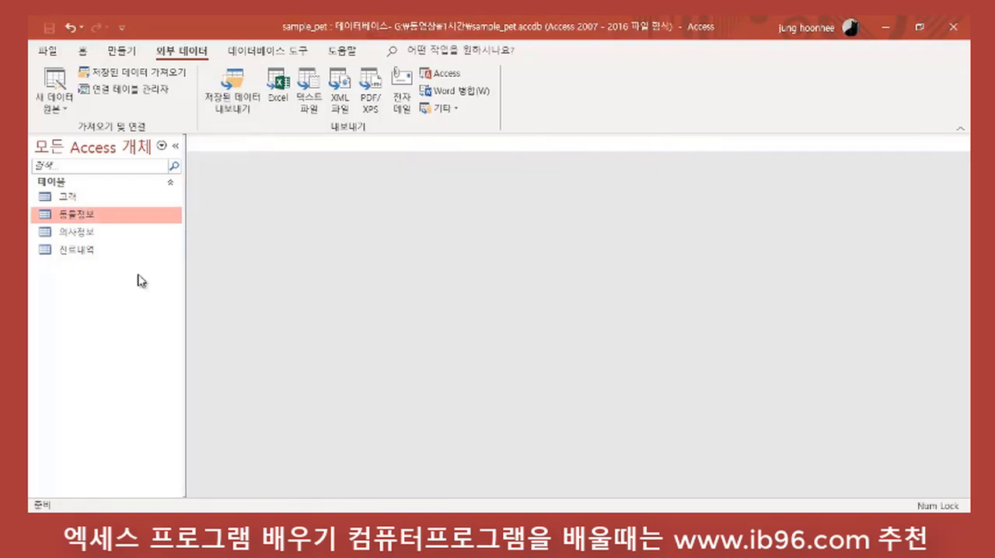
Step: Open the 고객 and 동물정보 tables together to compare their records
left_click(83, 197)
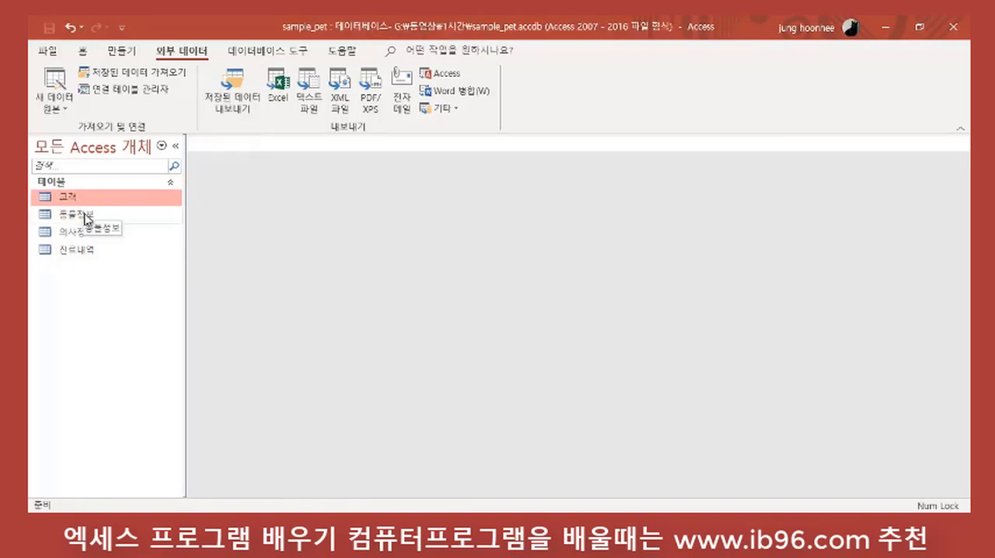
left_click(83, 215)
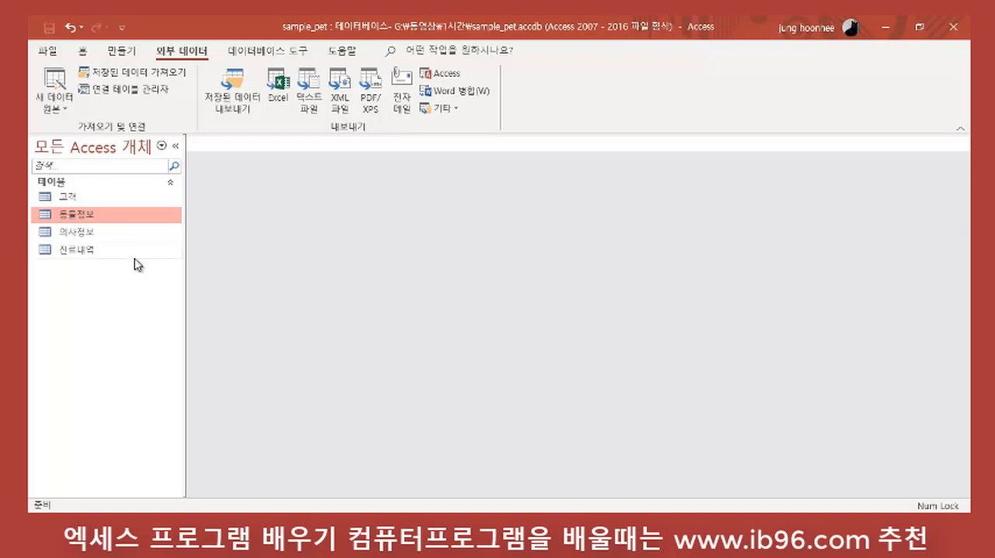
double_click(62, 198)
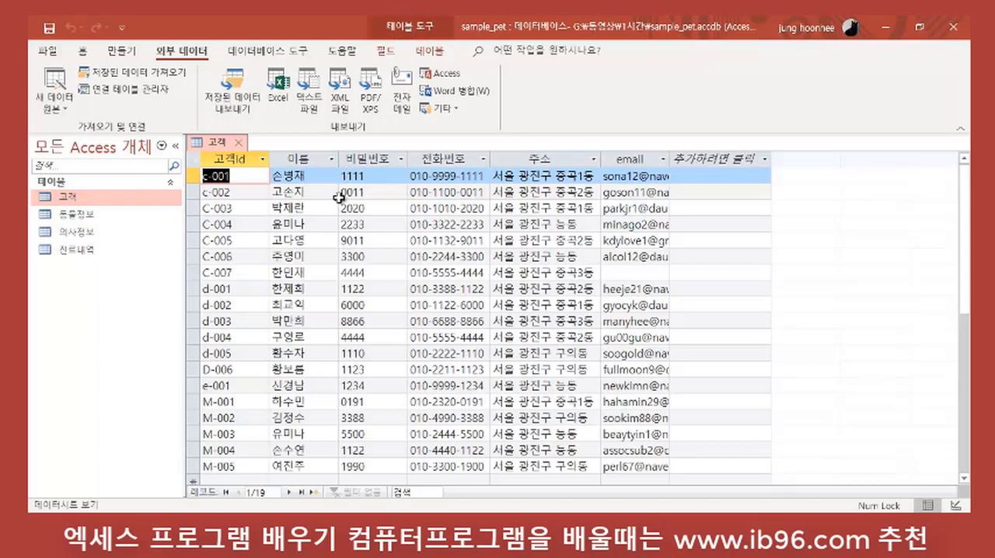
scroll(470, 365, "down", 3)
scroll(470, 365, "up", 3)
double_click(70, 214)
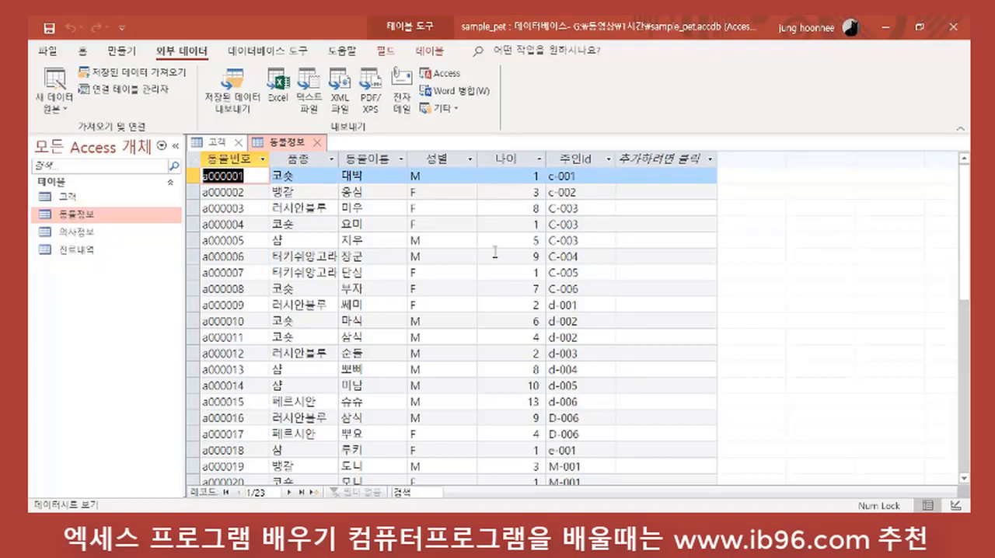
Step: Trace the first animal's 주인id to the matching 고객id, name and phone number in 고객, and close both tables
left_click(585, 174)
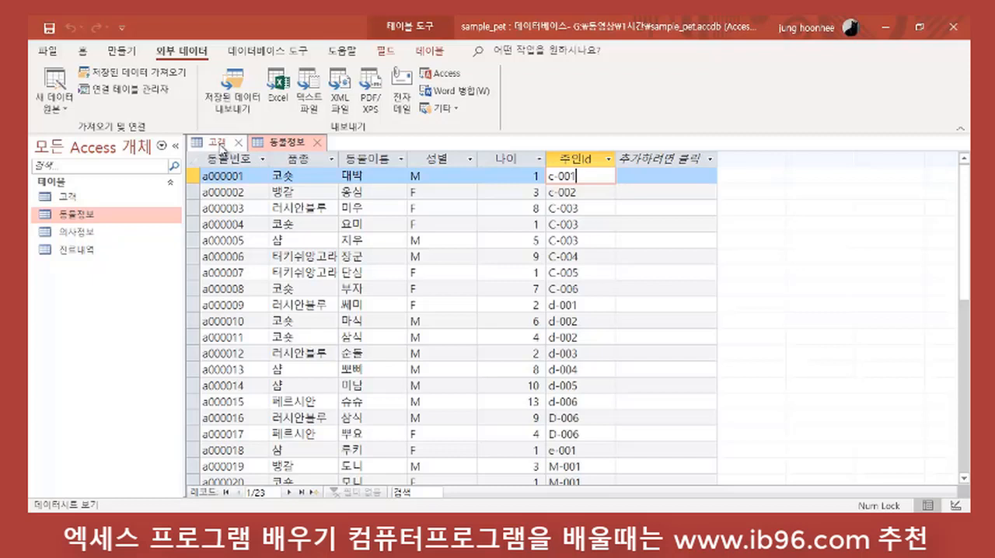
left_click(219, 142)
left_click(248, 174)
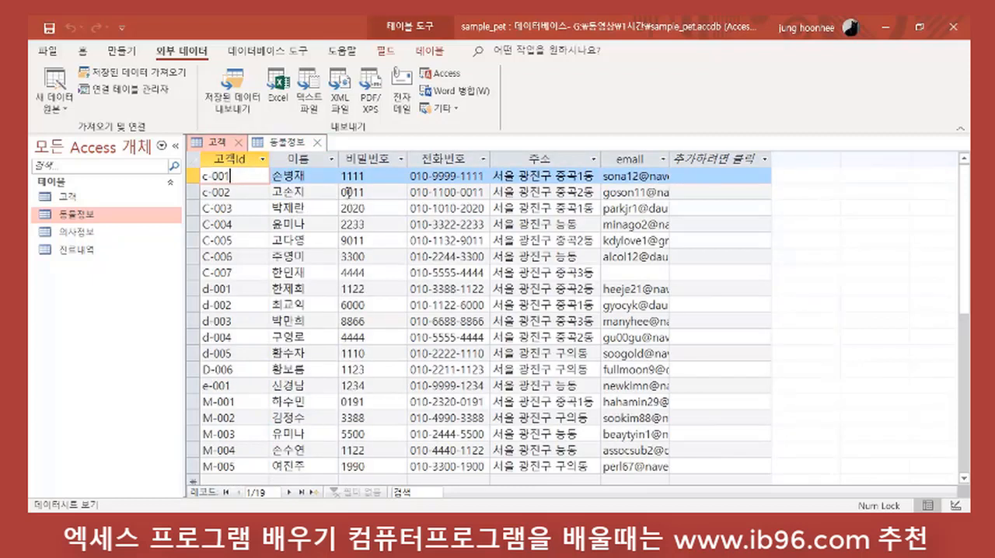
left_click(330, 178)
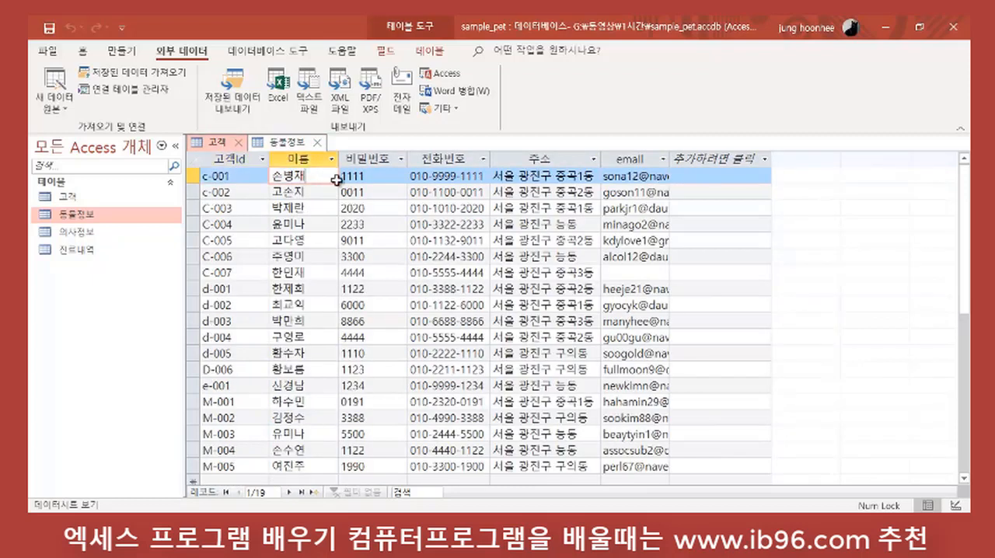
left_click(487, 176)
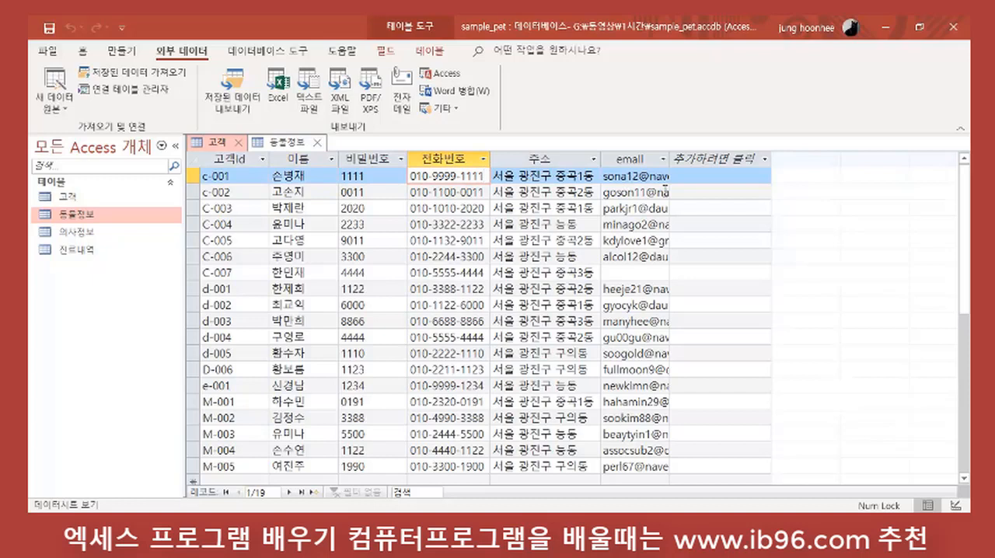
left_click(317, 143)
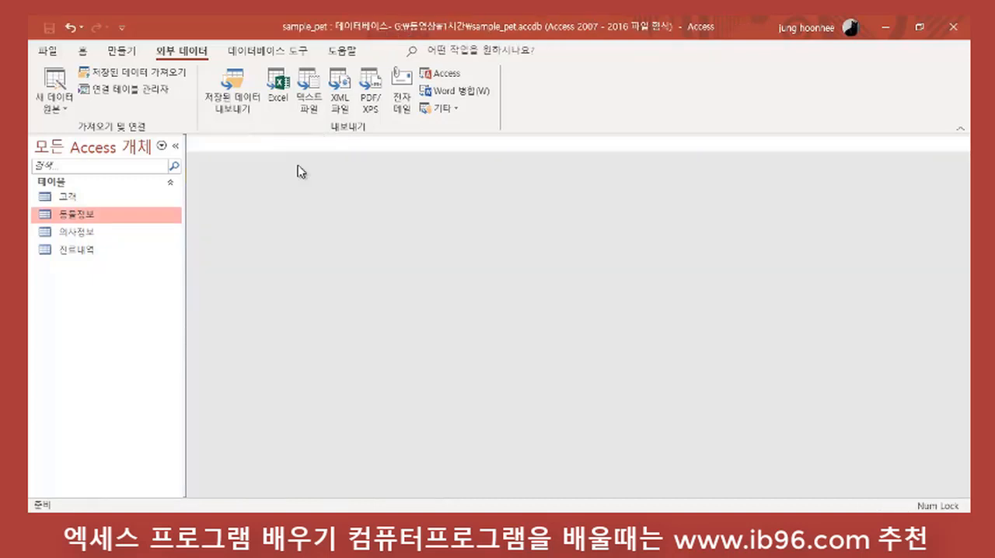
left_click(238, 142)
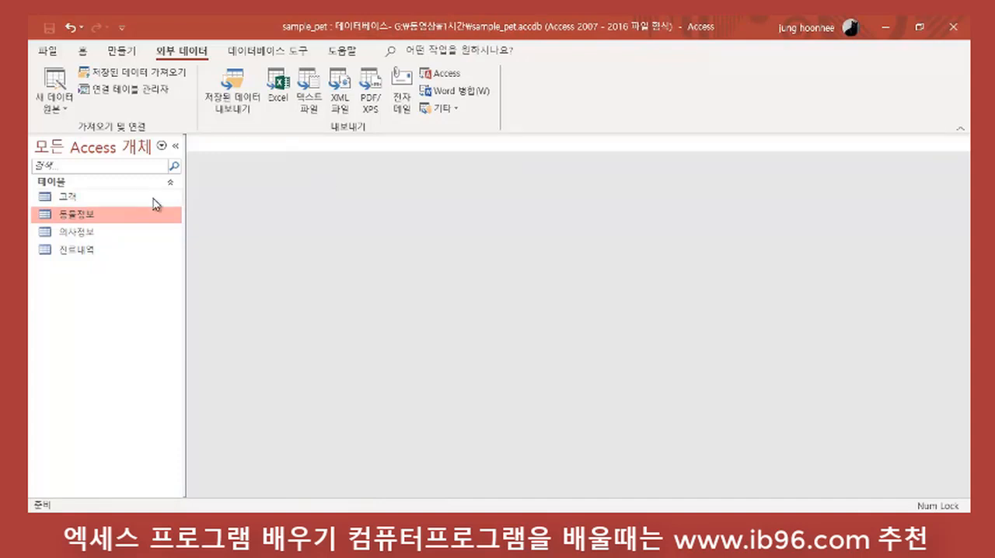
Step: Open the database relationships layout and add the 고객, 동물정보, 의사정보 and 진료내역 tables to it
left_click(267, 53)
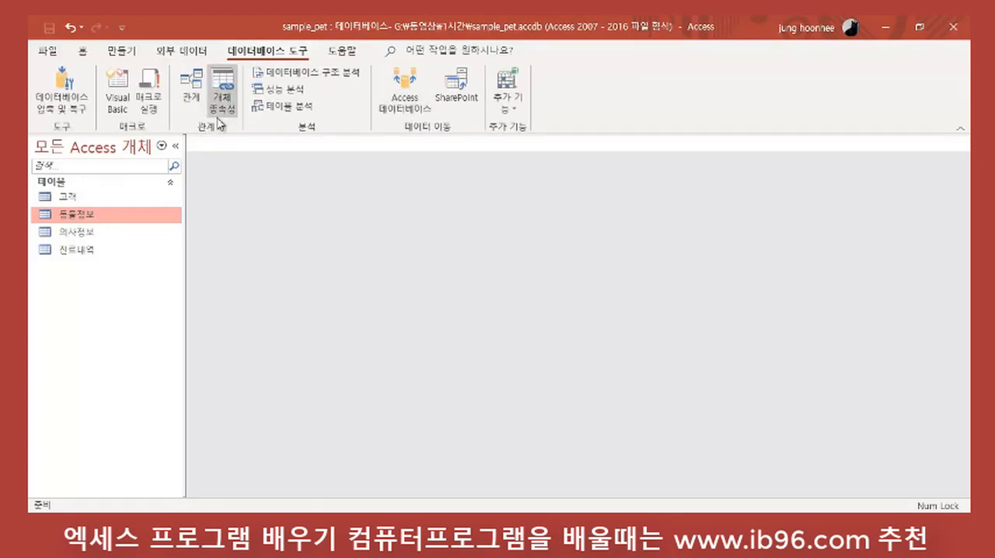
left_click(195, 94)
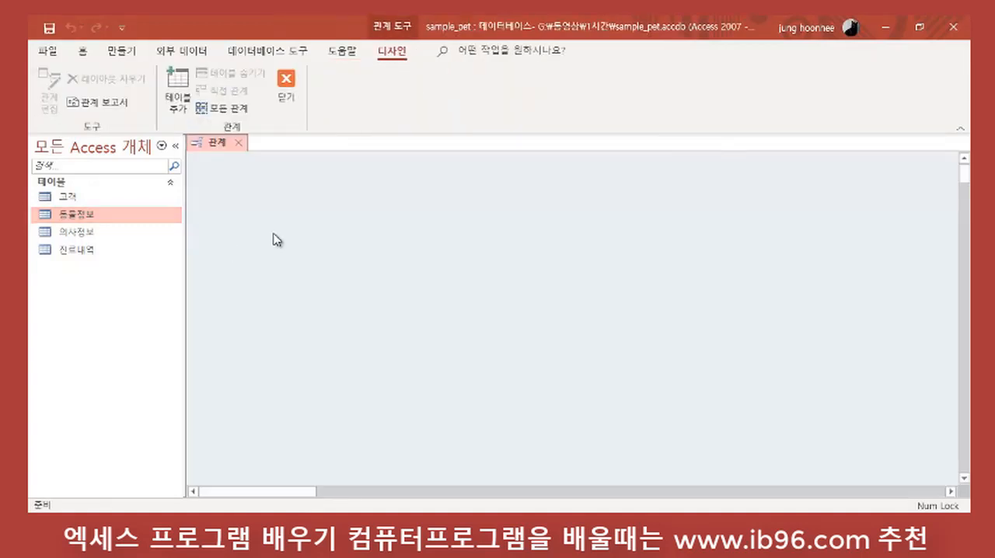
left_click(179, 87)
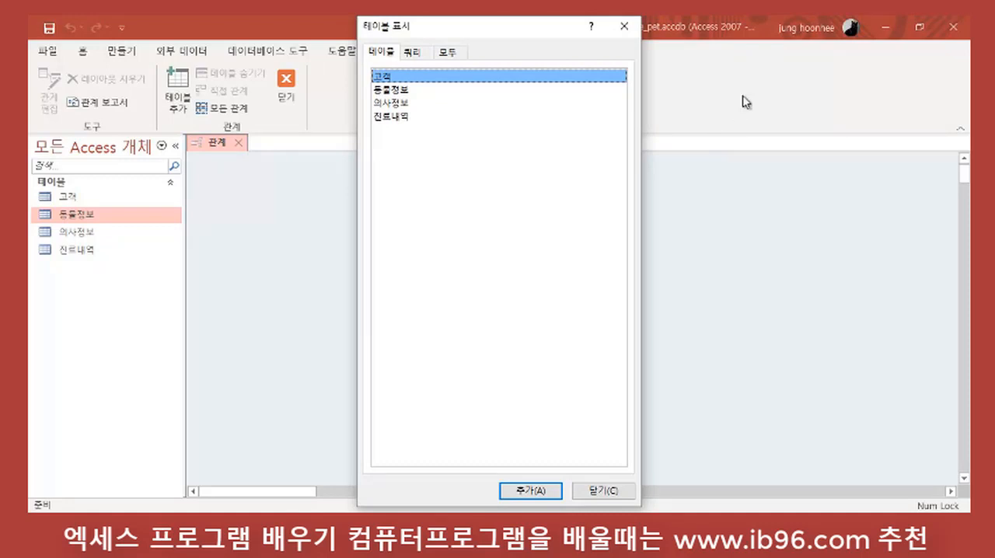
left_click_drag(496, 35, 694, 106)
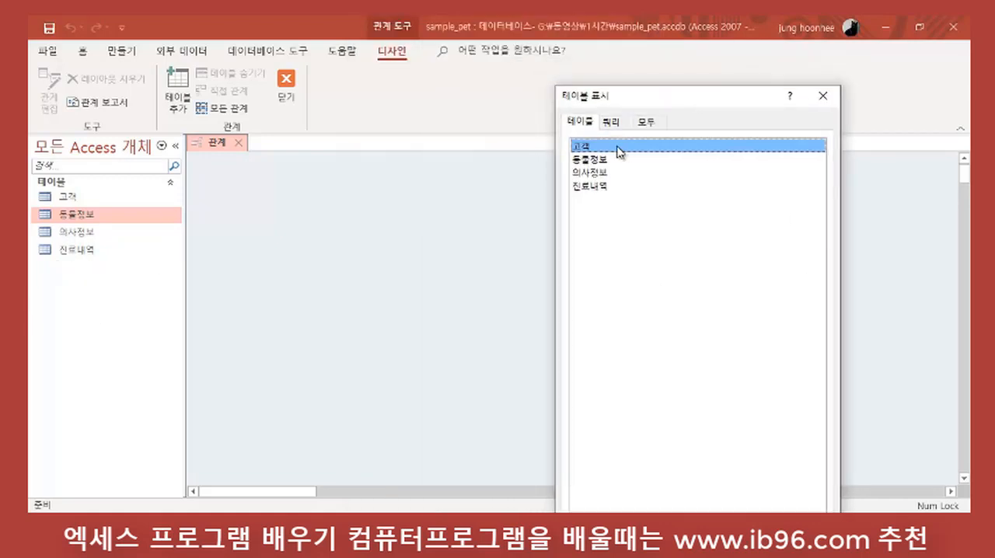
double_click(593, 150)
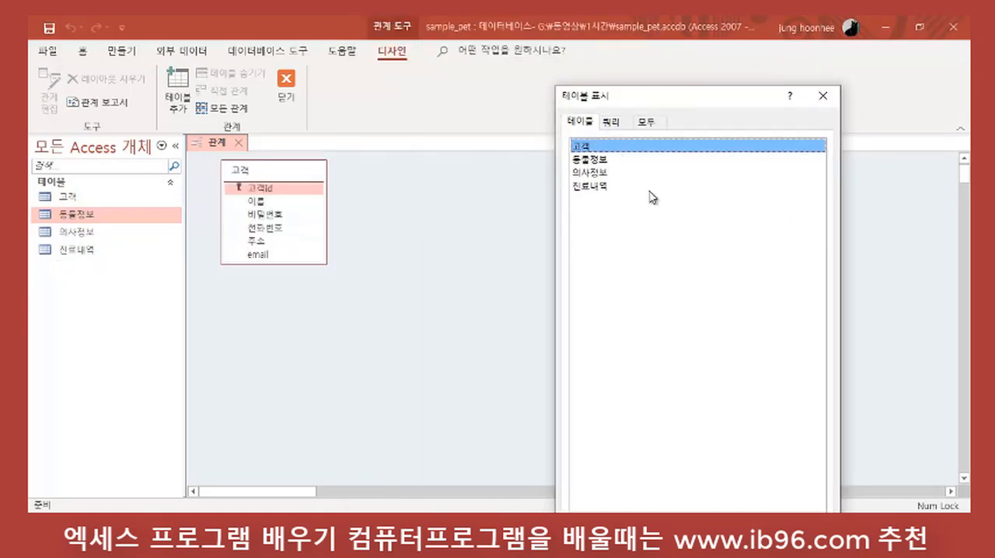
double_click(594, 160)
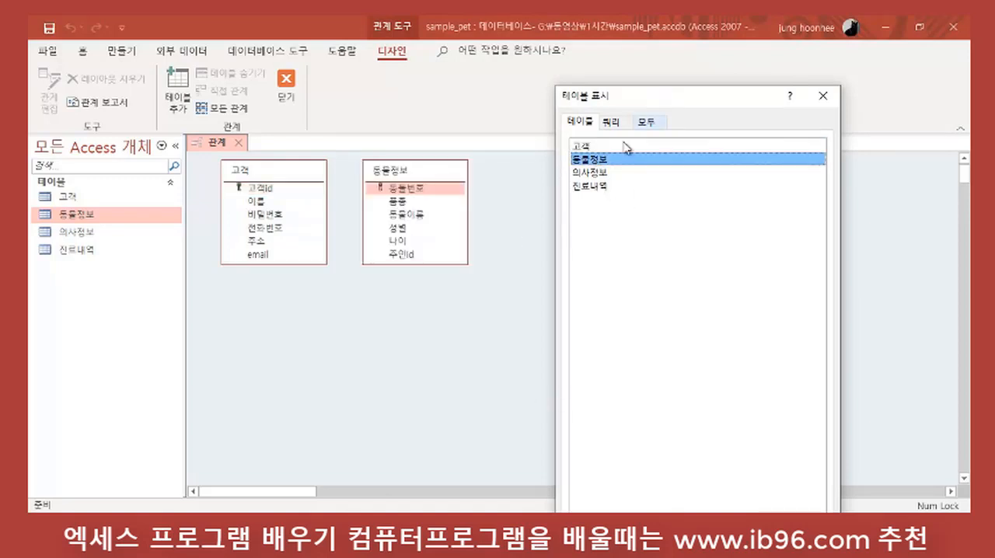
double_click(595, 172)
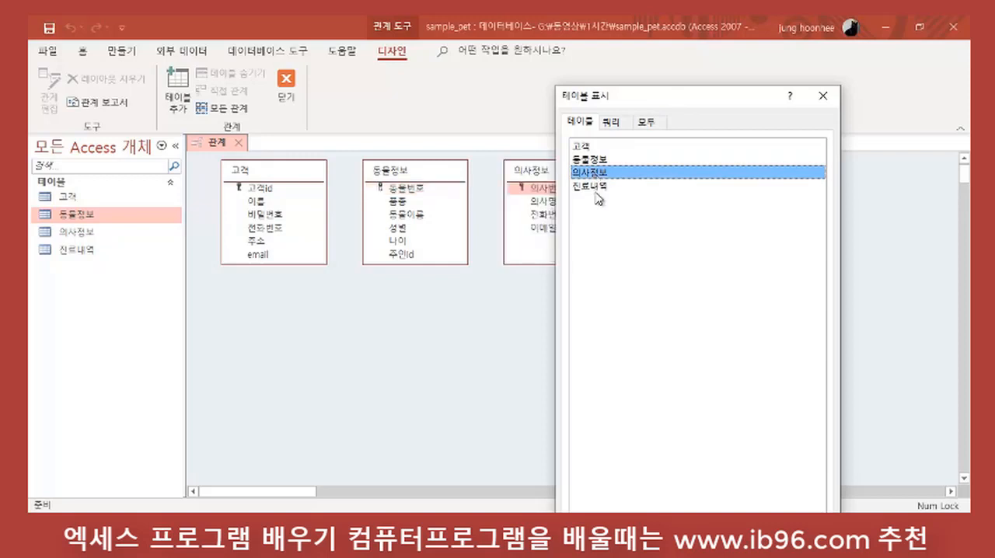
double_click(597, 187)
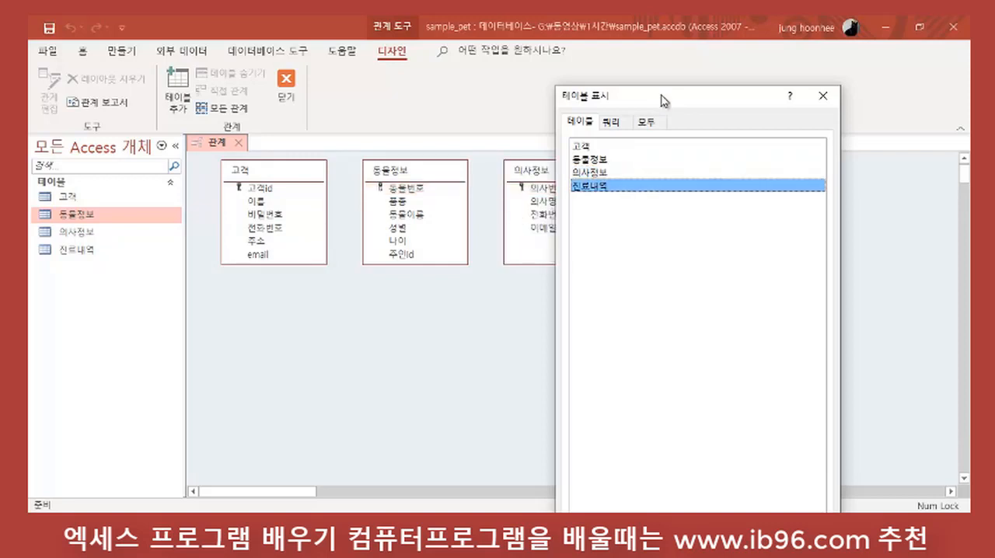
left_click_drag(659, 104, 162, 75)
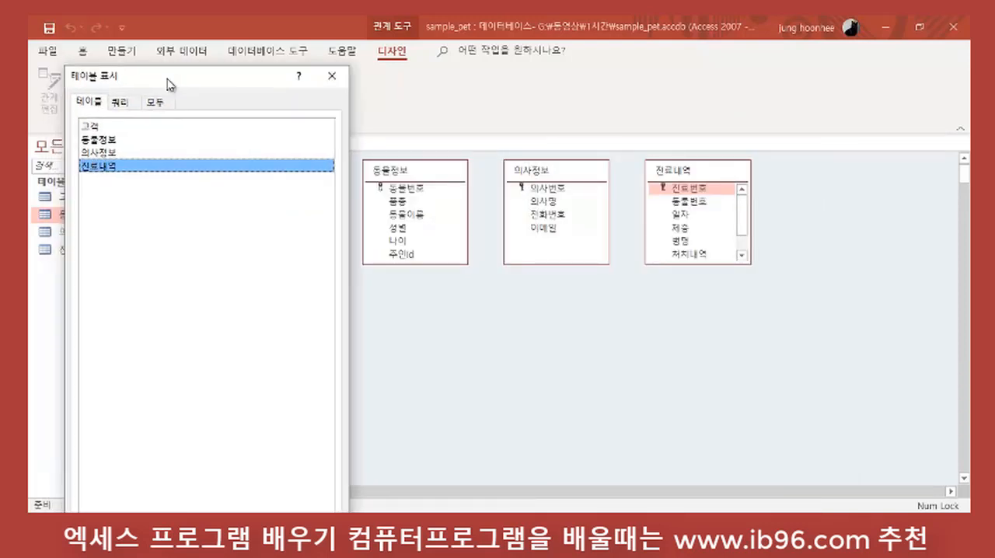
left_click(329, 78)
Step: Spread the four tables apart in the relationships layout and make the 고객 and 동물정보 boxes taller
left_click_drag(687, 172, 801, 212)
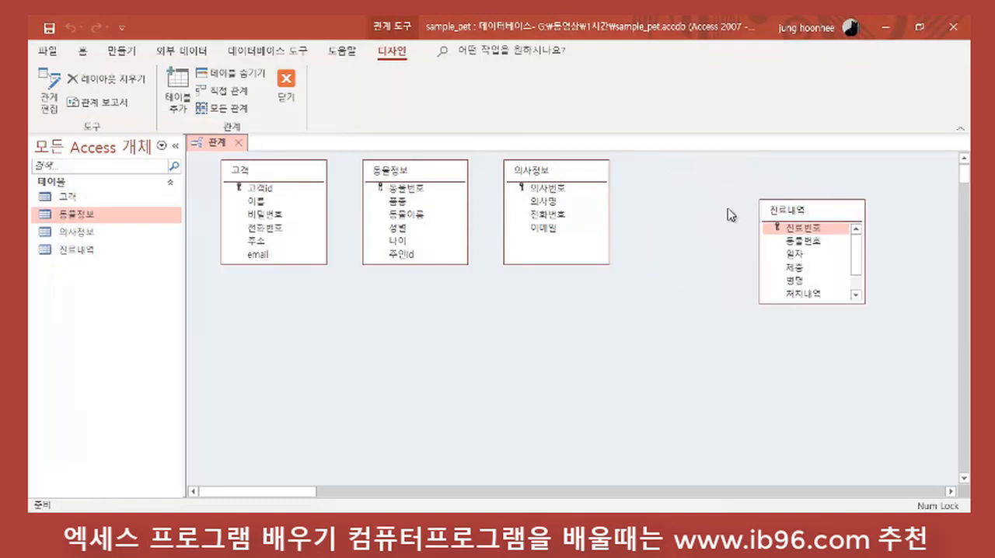
left_click_drag(579, 171, 647, 196)
left_click_drag(399, 172, 401, 228)
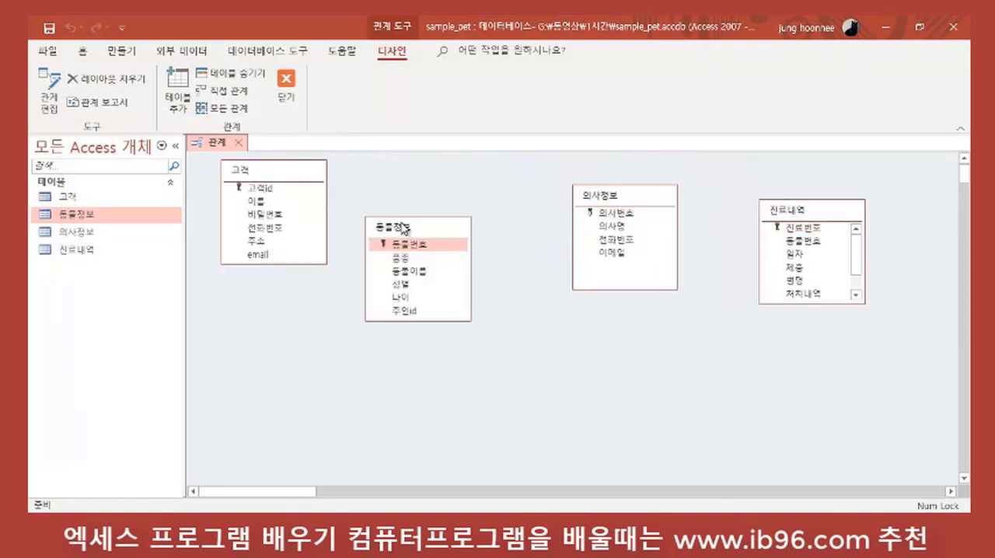
left_click_drag(277, 160, 280, 359)
left_click_drag(402, 230, 478, 213)
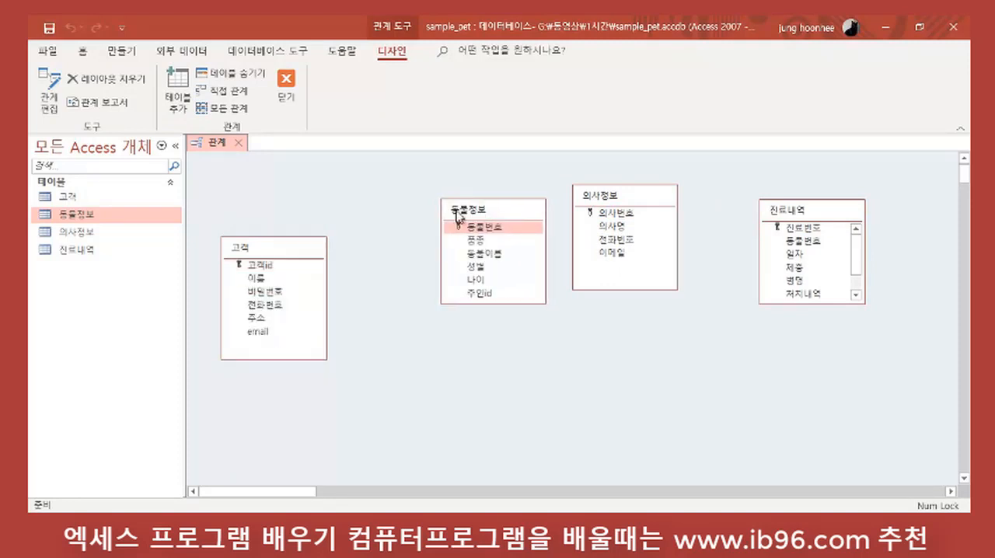
left_click_drag(617, 195, 650, 194)
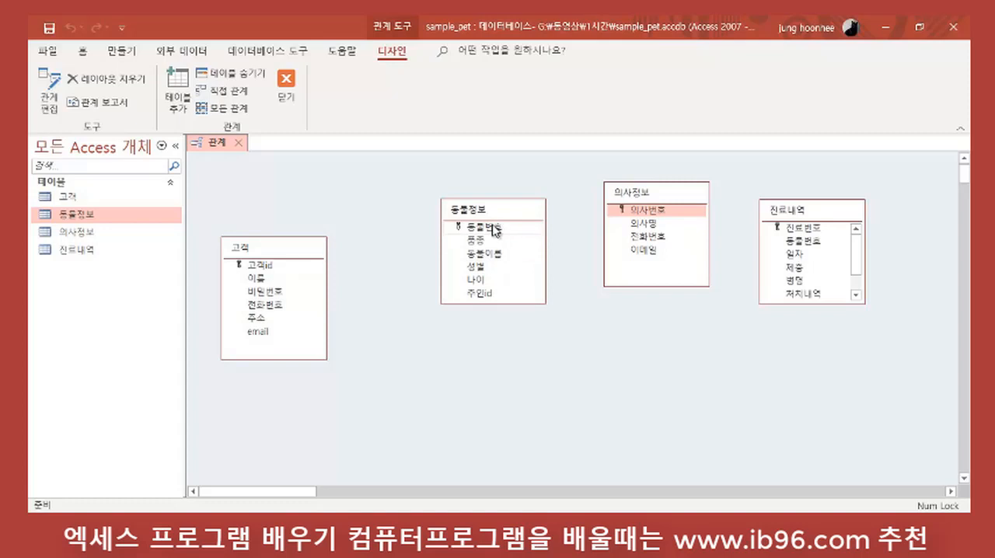
left_click_drag(283, 245, 265, 201)
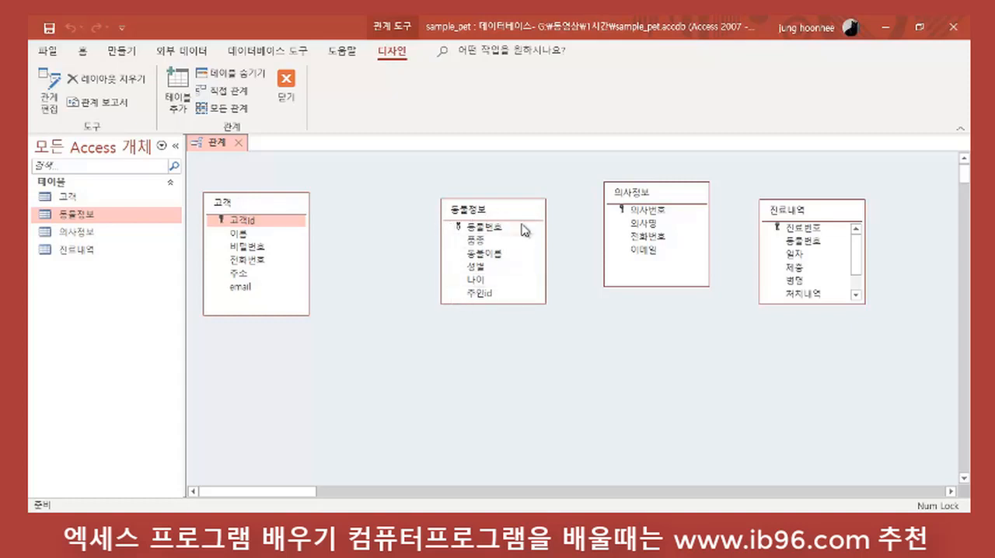
left_click_drag(515, 302, 515, 348)
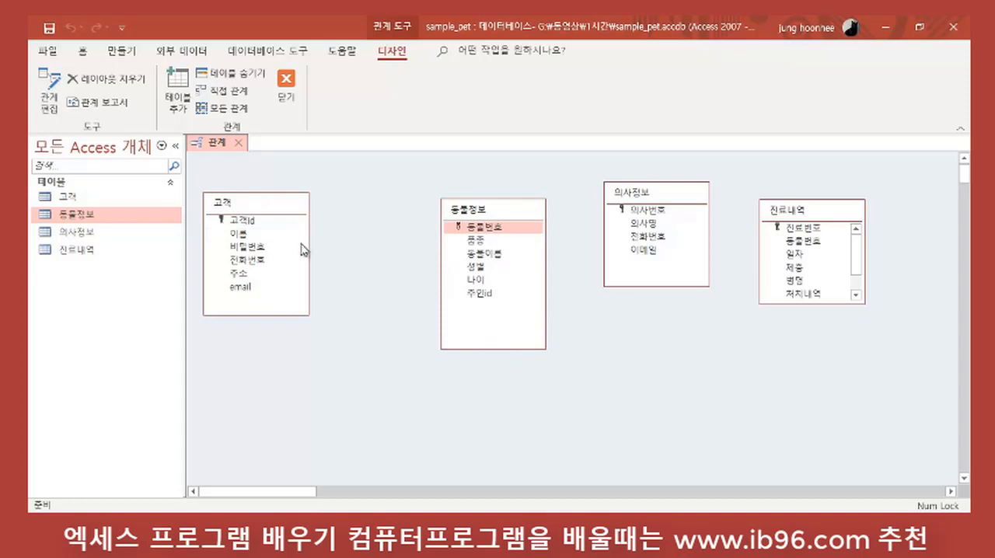
Step: Move the 고객 table slightly closer to the 동물정보 table in the relationships layout
left_click(248, 224)
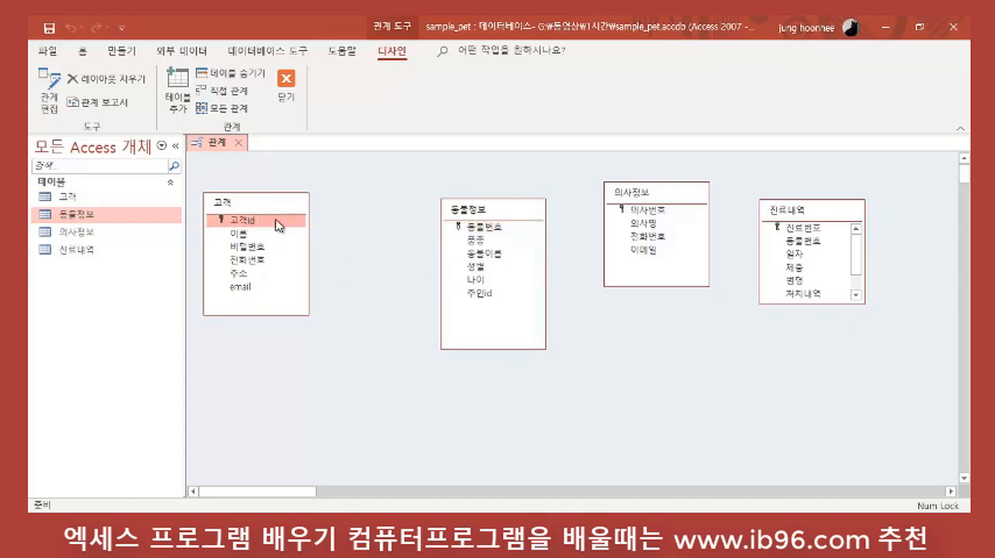
left_click_drag(301, 231, 506, 298)
left_click_drag(485, 199, 483, 298)
left_click_drag(403, 280, 501, 297)
left_click_drag(277, 208, 296, 213)
left_click(501, 211)
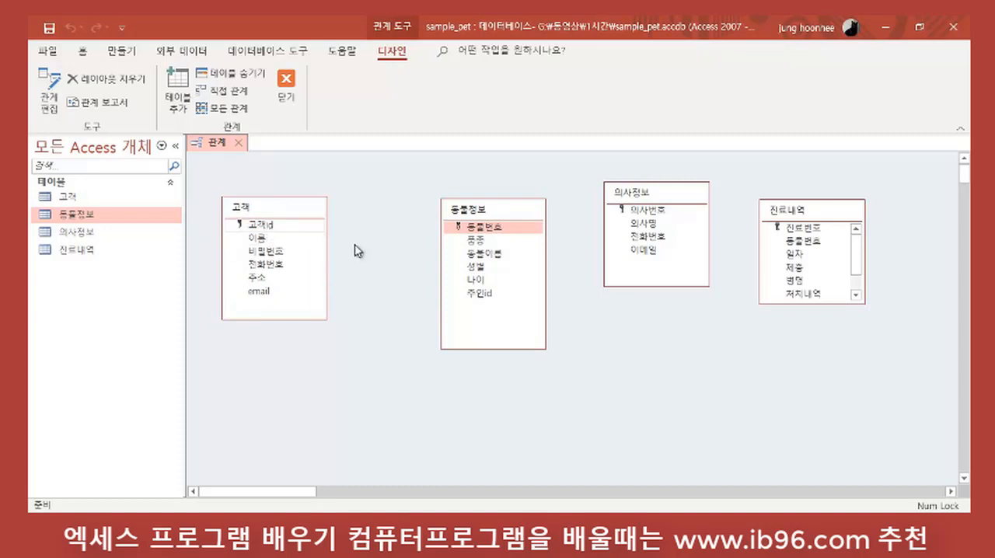
Step: Create a relationship from 고객id in 고객 to 주인id in 동물정보 without enforcing referential integrity
left_click(267, 227)
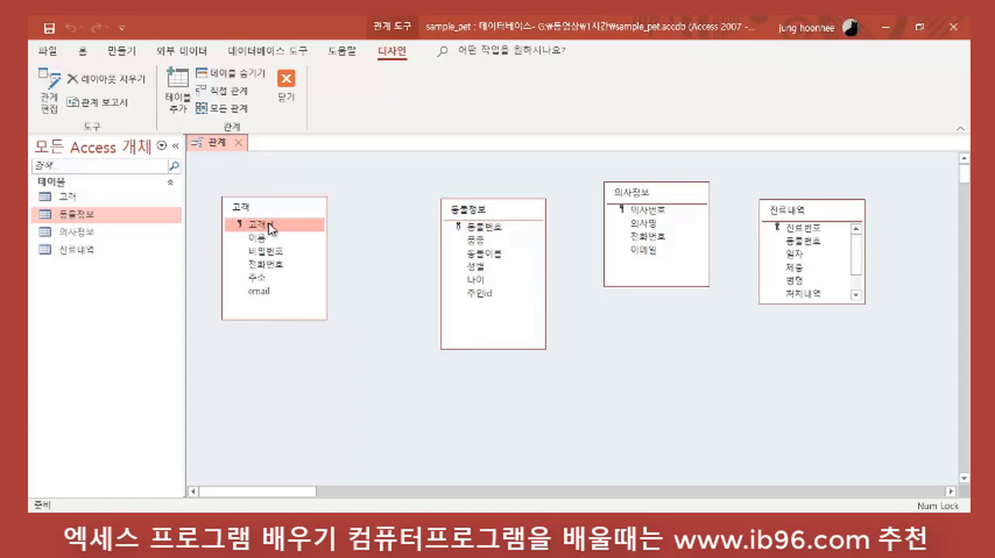
left_click_drag(268, 227, 486, 299)
left_click_drag(281, 228, 483, 298)
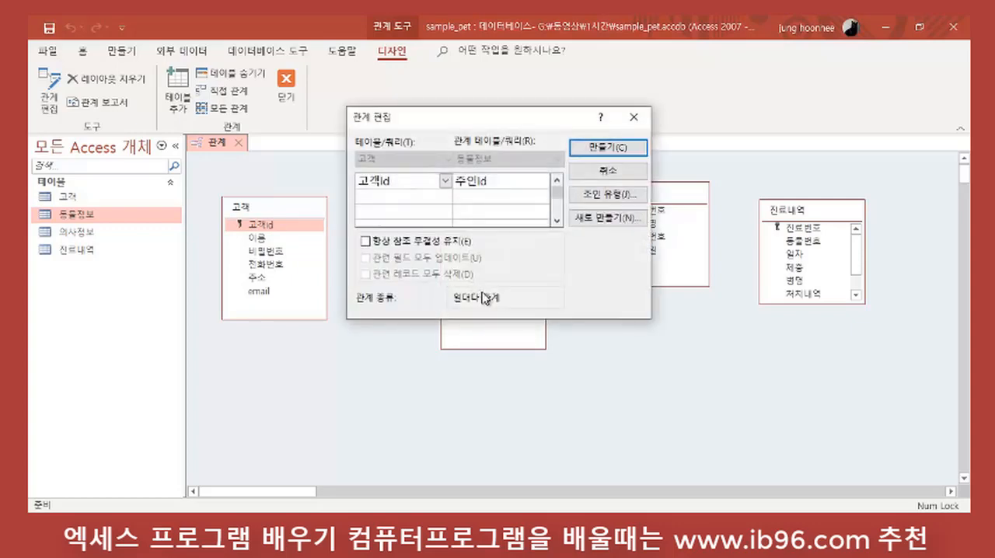
left_click_drag(433, 118, 559, 172)
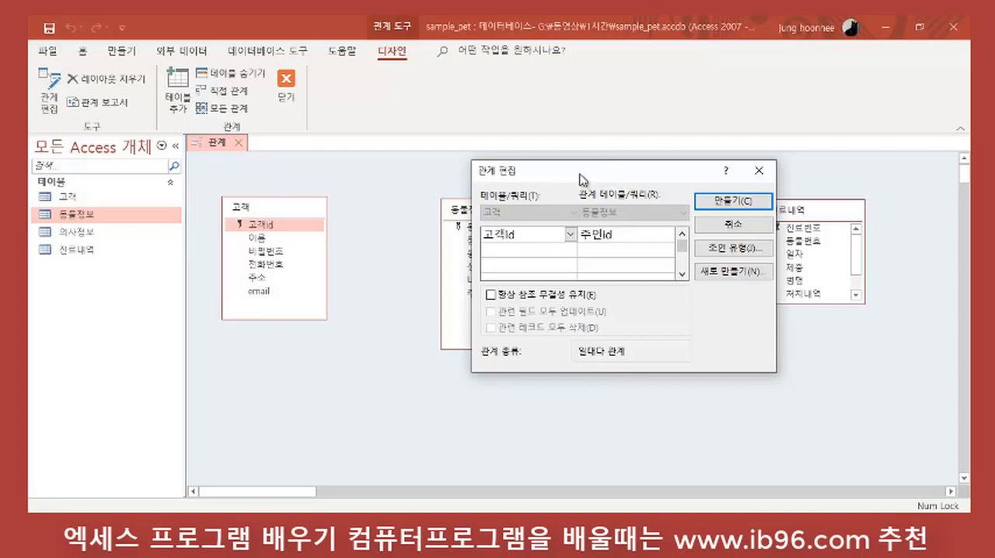
left_click_drag(591, 171, 487, 201)
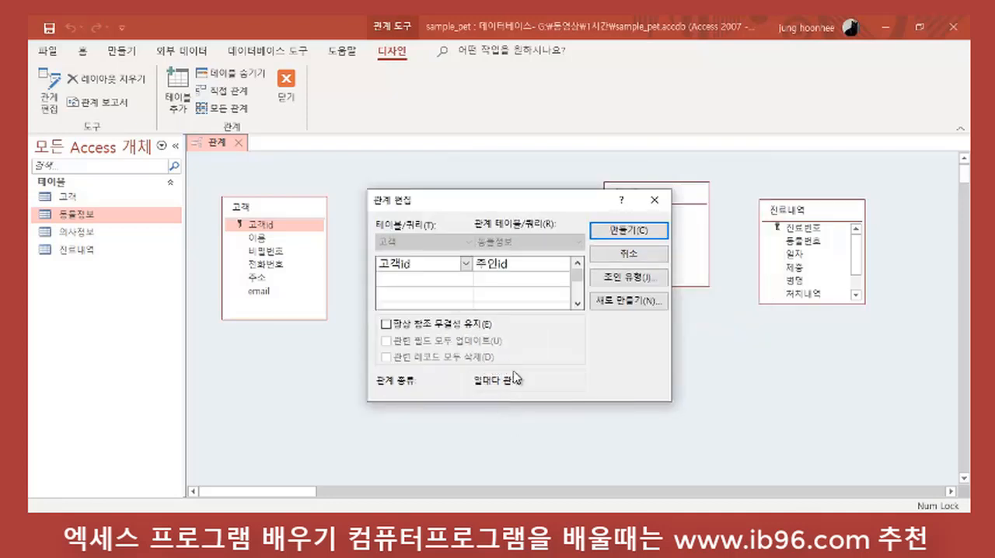
left_click(627, 231)
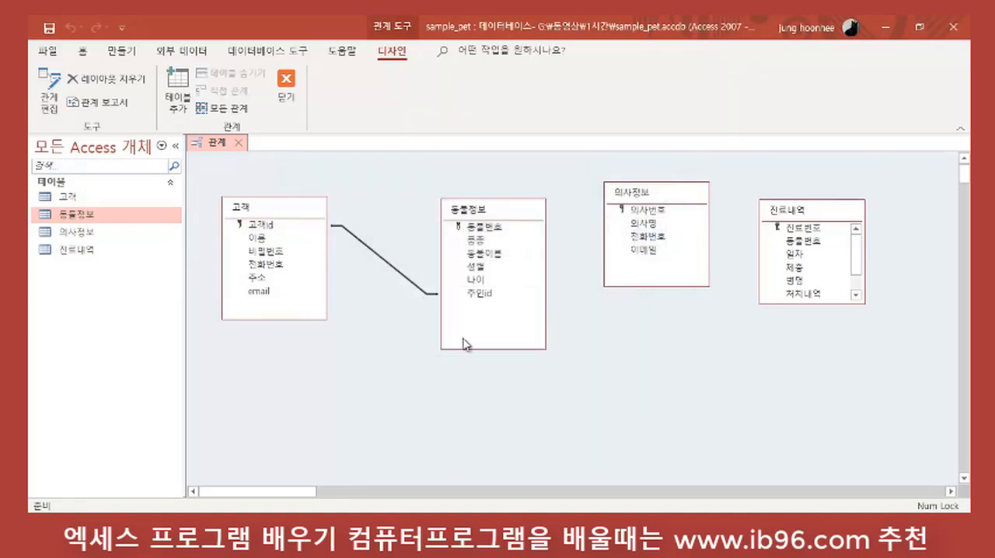
Step: Shift the 동물정보 table slightly and delete the relationship between 고객 and 동물정보
mouse_move(500, 212)
left_mouse_down()
mouse_move(481, 305)
mouse_move(429, 302)
mouse_move(488, 224)
left_mouse_up()
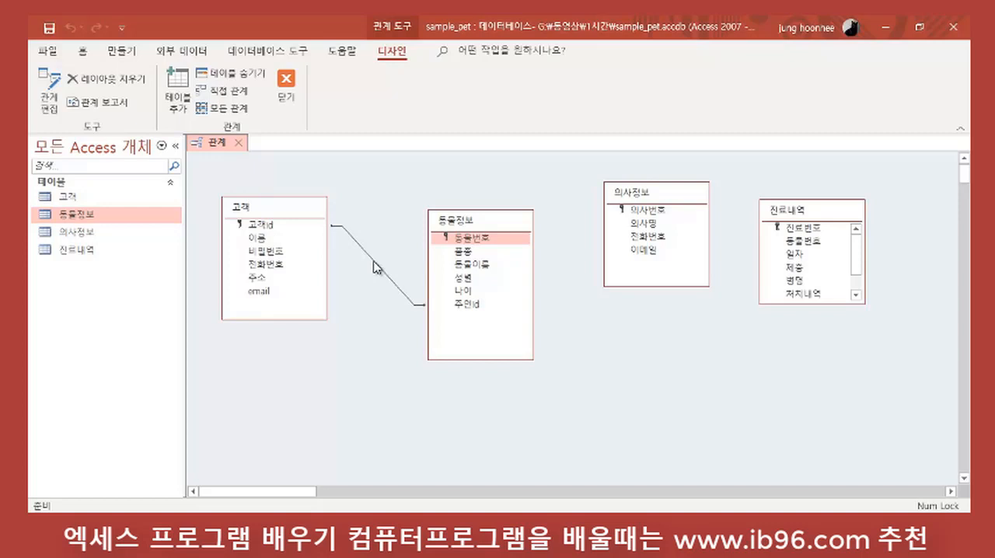
left_click(374, 266)
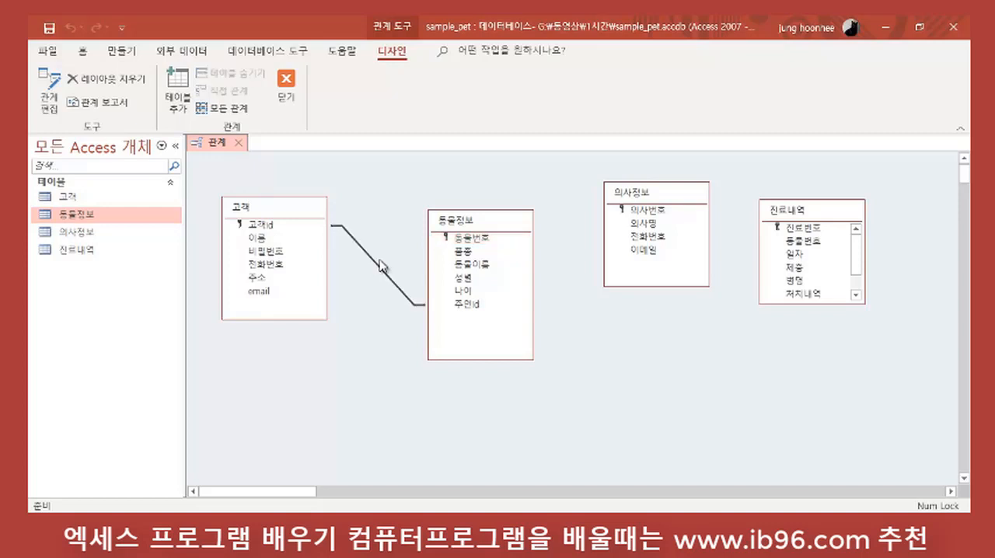
key("Delete")
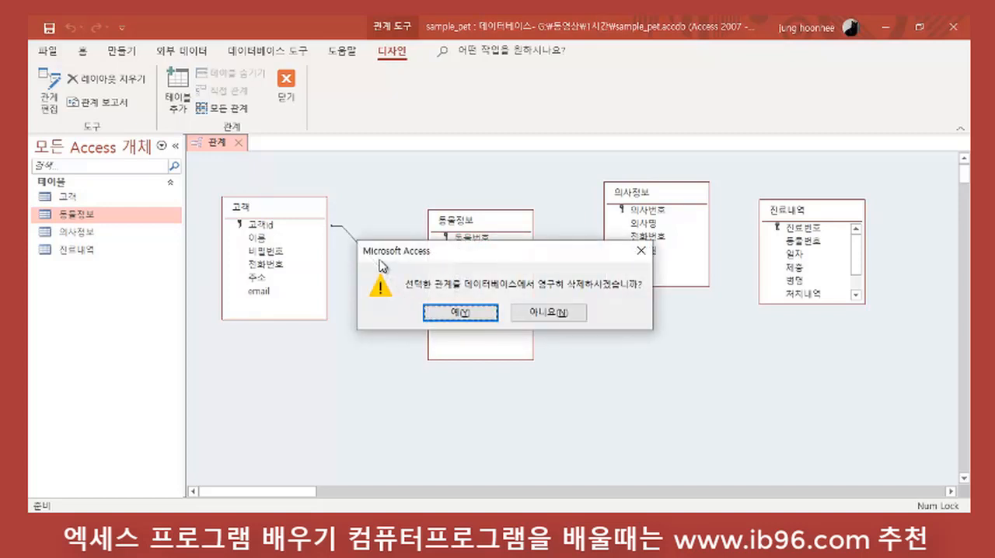
left_click(450, 314)
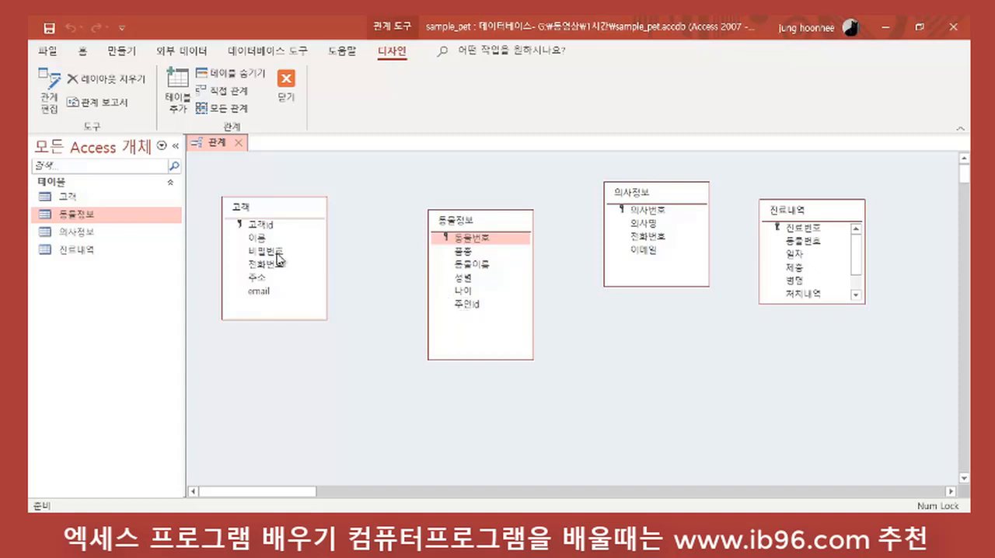
Step: Link 고객id in 고객 to 주인id in 동물정보 again and move the relationship settings clear of both tables
left_click(264, 226)
left_click(268, 227)
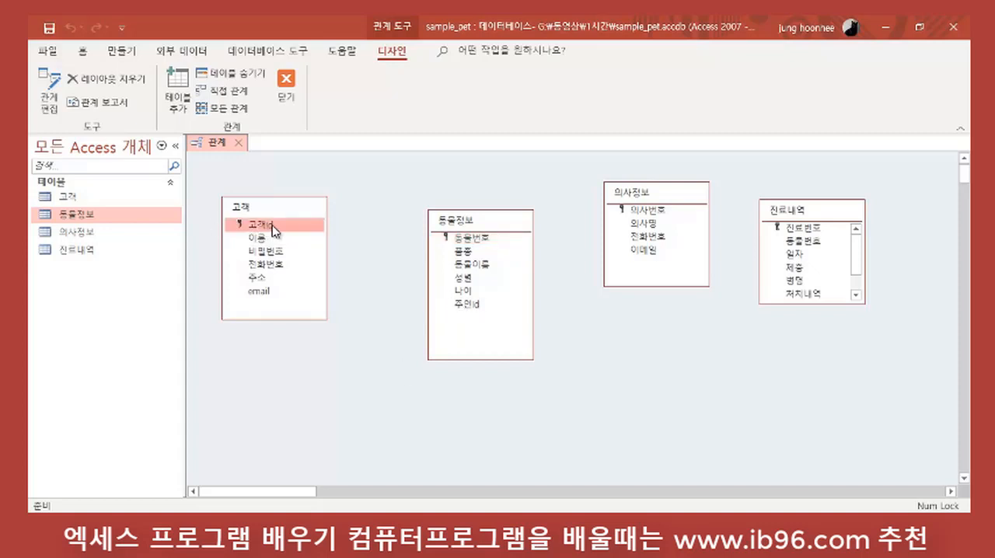
left_click_drag(276, 229, 471, 308)
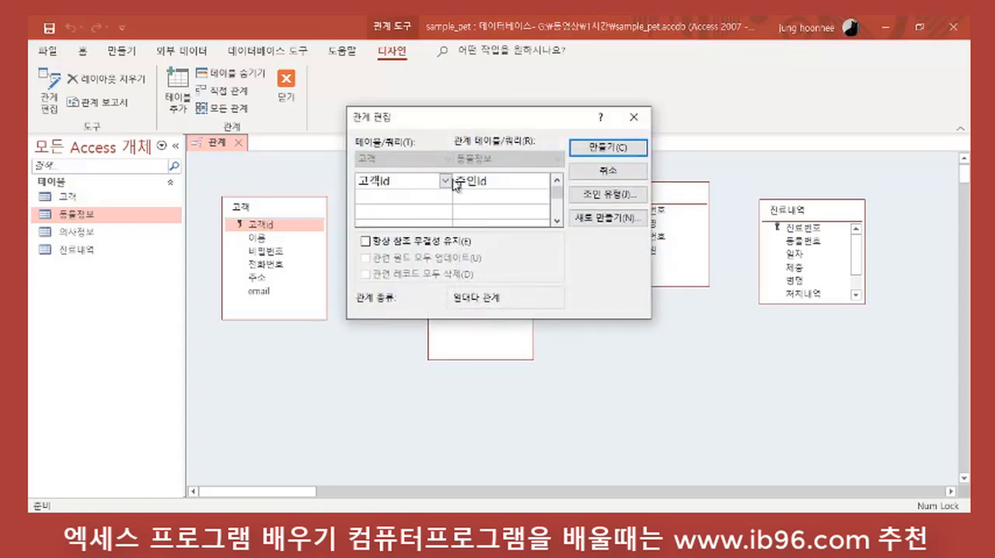
left_click_drag(444, 120, 566, 175)
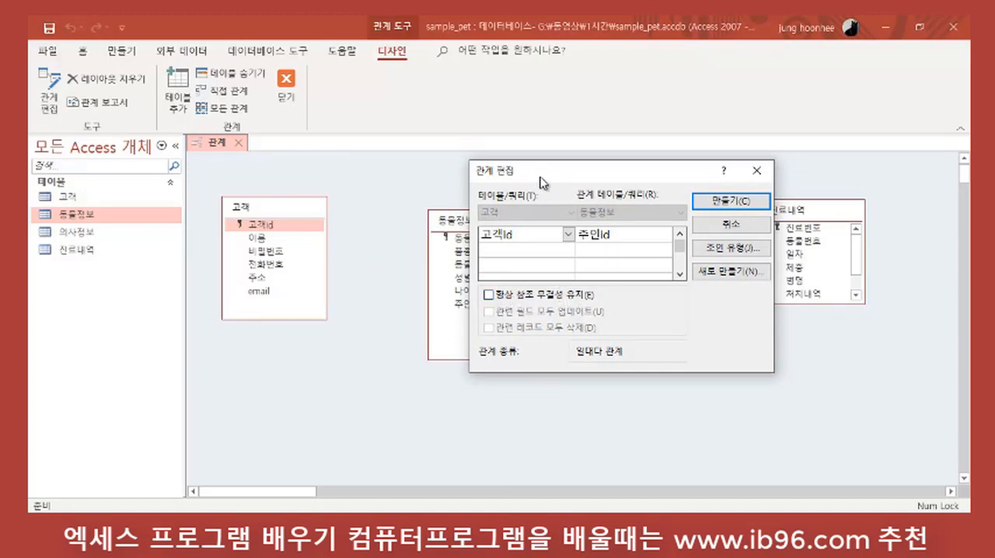
left_click_drag(557, 172, 650, 151)
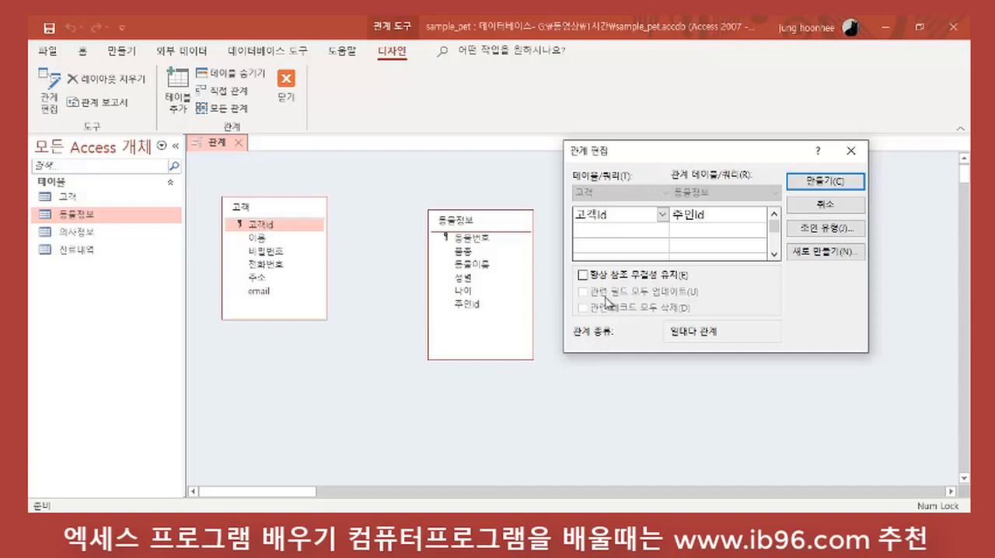
Step: Enforce referential integrity with cascading updates of related fields and create the relationship between 고객 and 동물정보
left_click(582, 274)
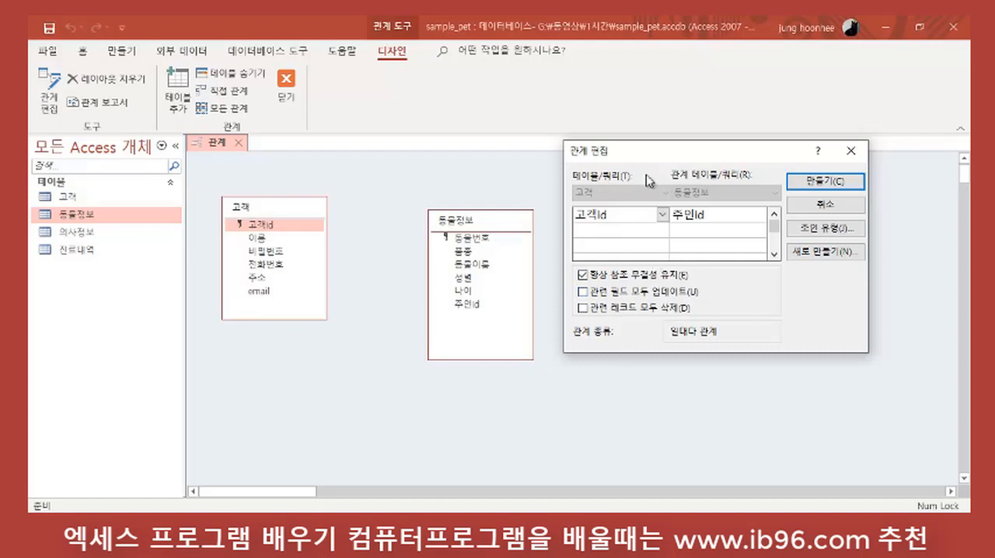
left_click_drag(630, 149, 616, 110)
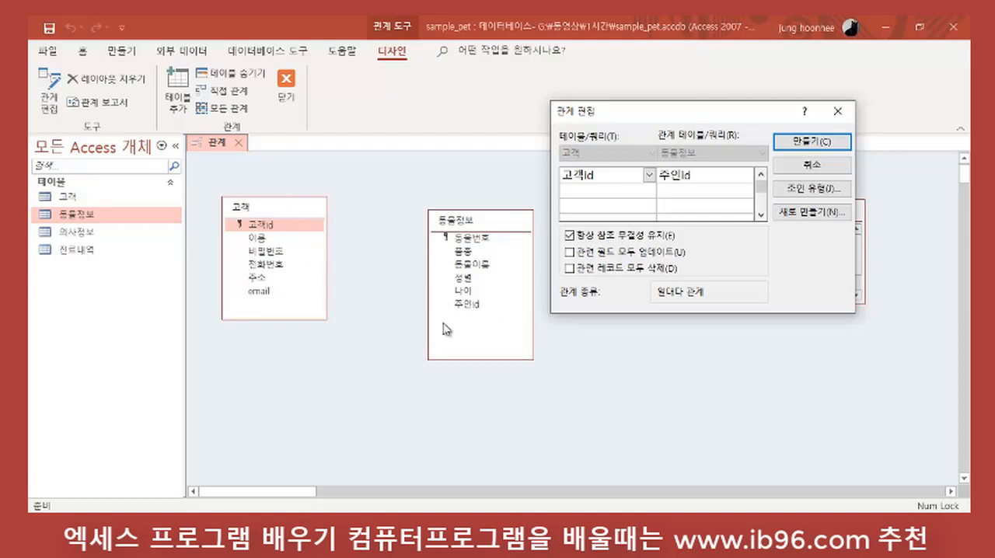
left_click(569, 252)
left_click(806, 143)
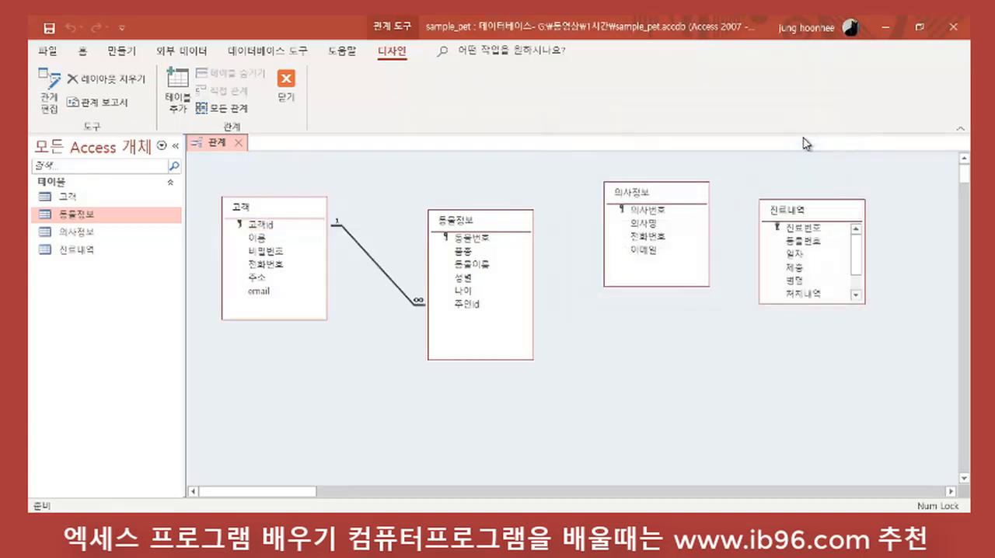
Step: Arrange 진료내역 between 동물정보 and 의사정보 in the relationships layout and lengthen its box to show all fields
left_click_drag(503, 226, 528, 167)
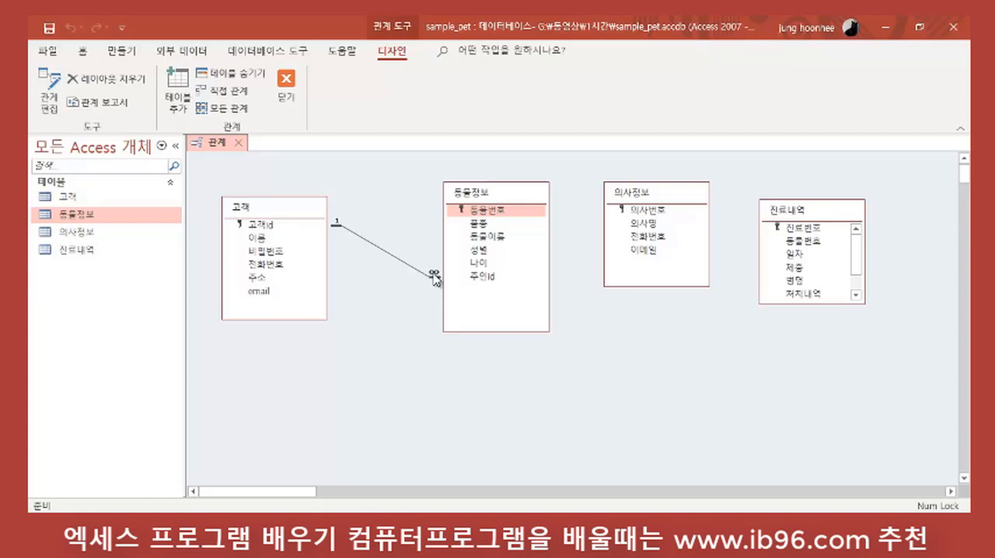
left_click_drag(821, 214, 745, 318)
left_click_drag(641, 194, 837, 196)
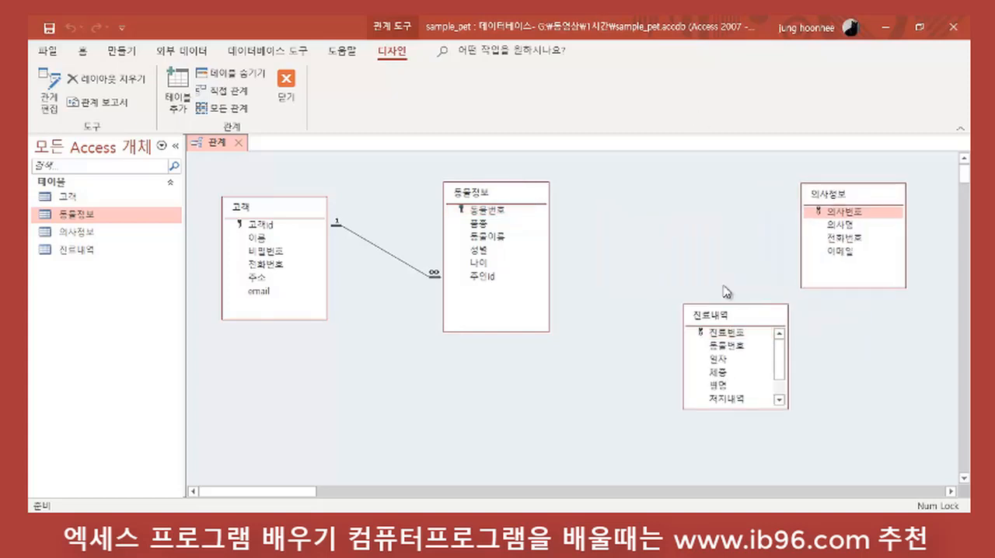
left_click_drag(718, 320, 676, 204)
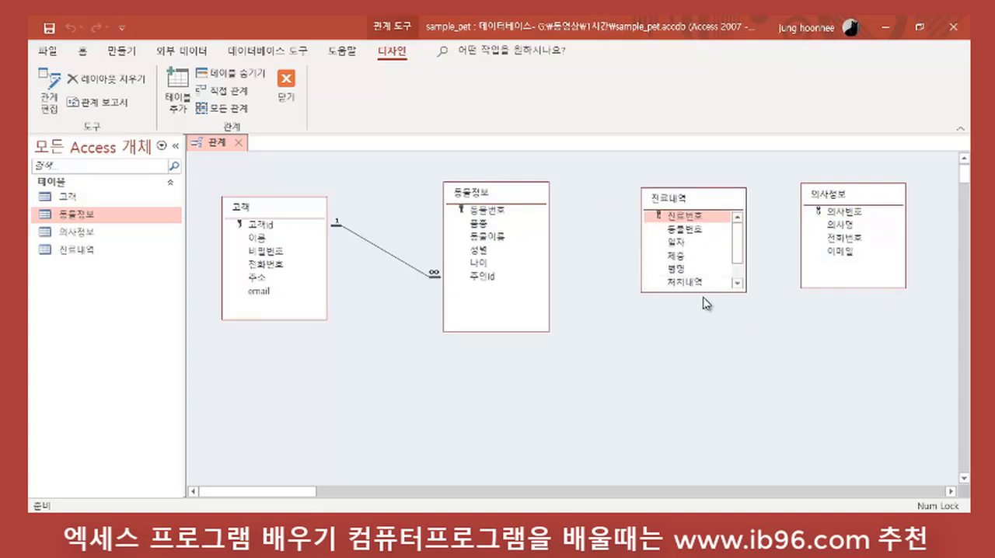
left_click_drag(707, 293, 716, 382)
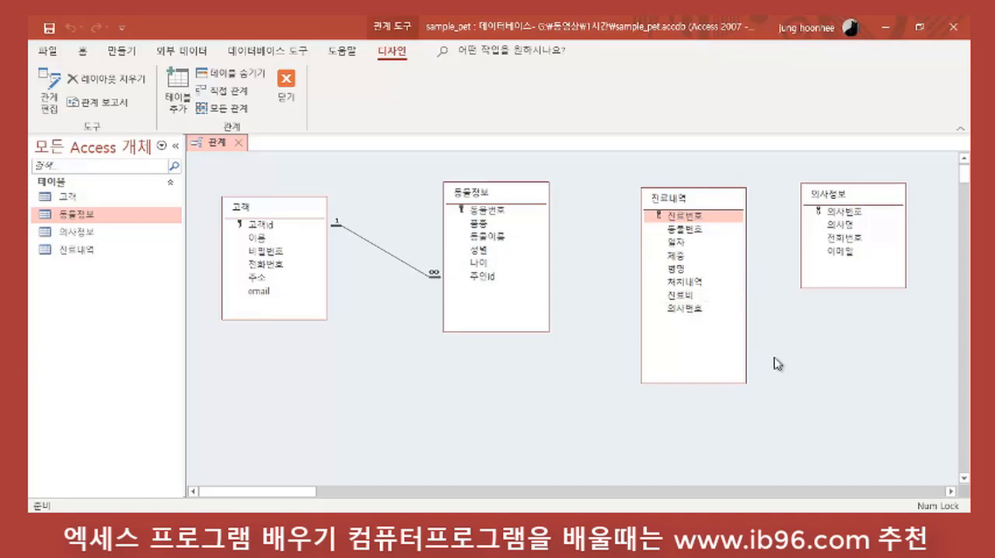
Step: Create a relationship from 동물번호 in 동물정보 to 동물번호 in 진료내역 with referential integrity enforced
left_click(494, 211)
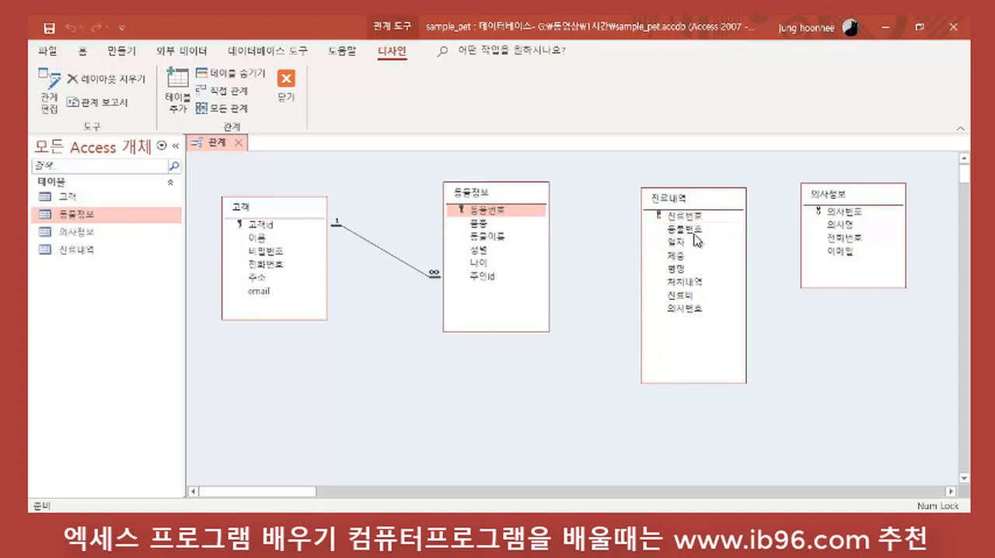
left_click(542, 215)
left_click_drag(539, 214, 682, 231)
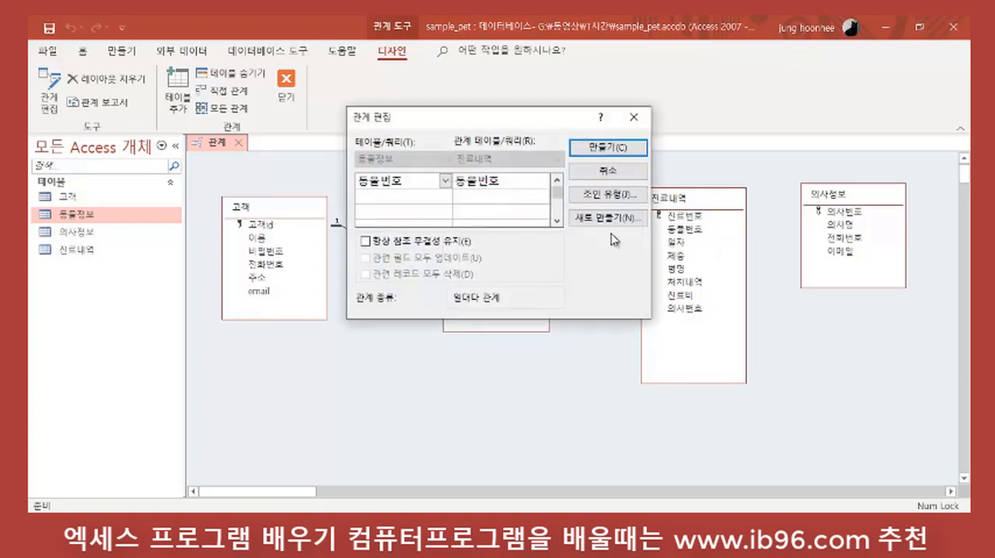
left_click_drag(510, 117, 716, 229)
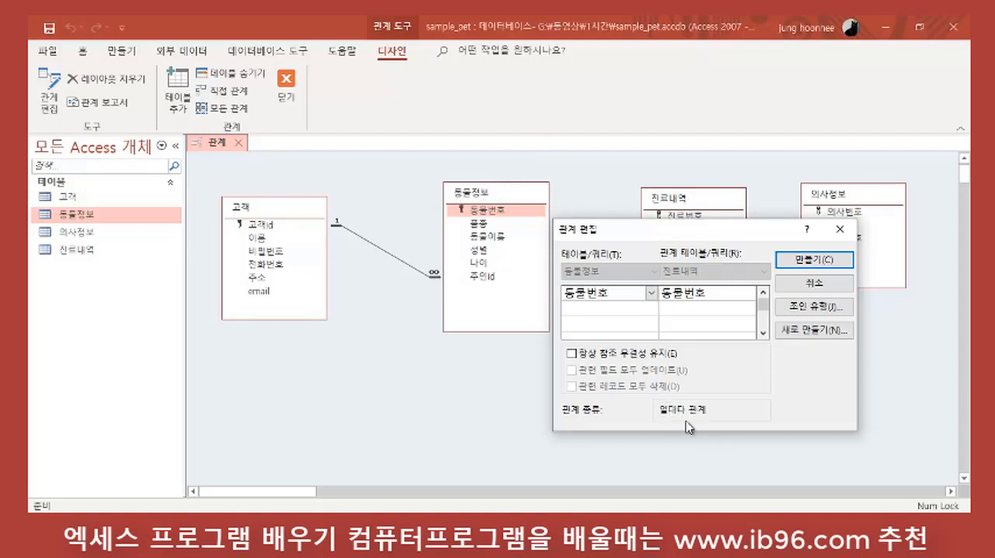
left_click(572, 354)
left_click_drag(693, 232, 774, 289)
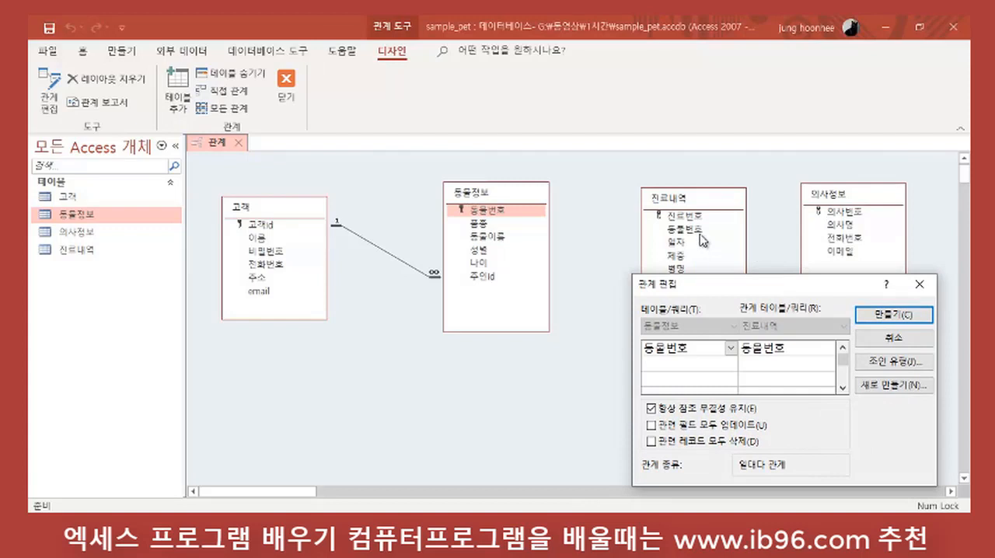
left_click_drag(768, 289, 733, 291)
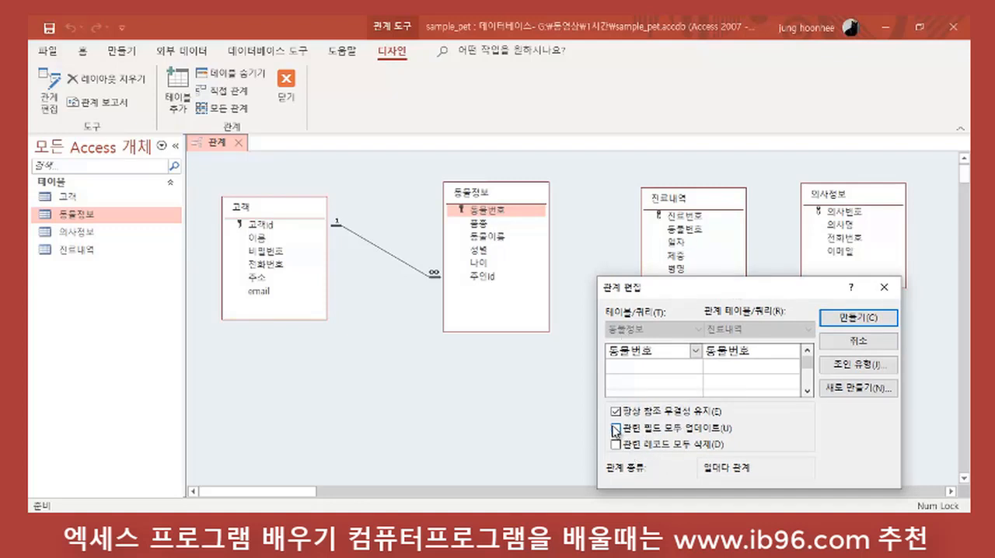
left_click(855, 318)
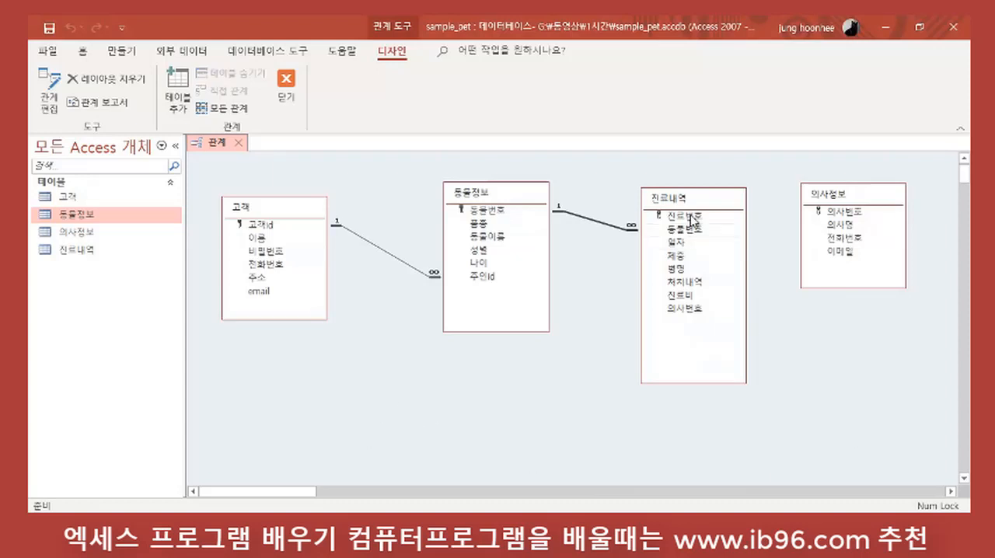
Step: Move the 진료내역 table lower in the relationships layout and hide the 의사정보 table
left_click_drag(679, 195, 663, 242)
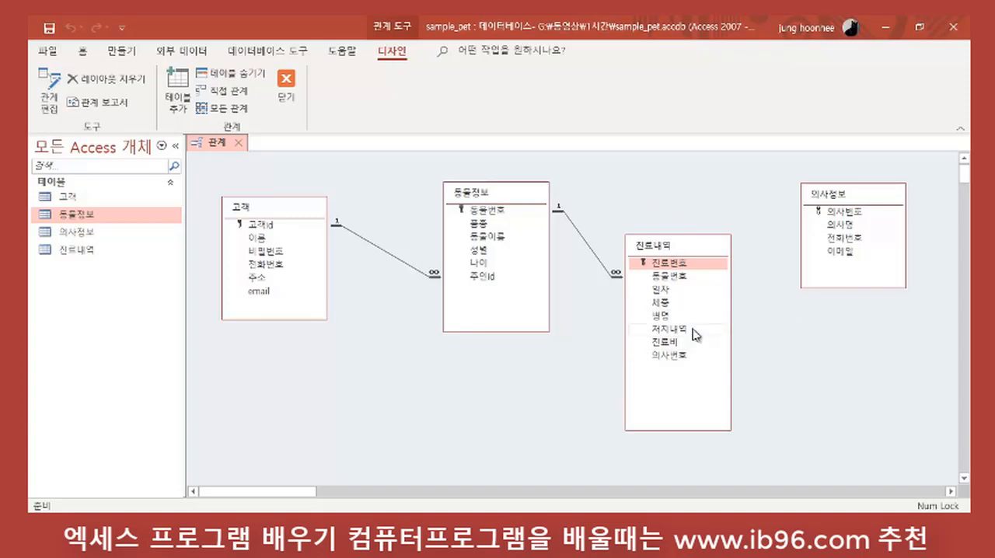
right_click(849, 199)
left_click(842, 191)
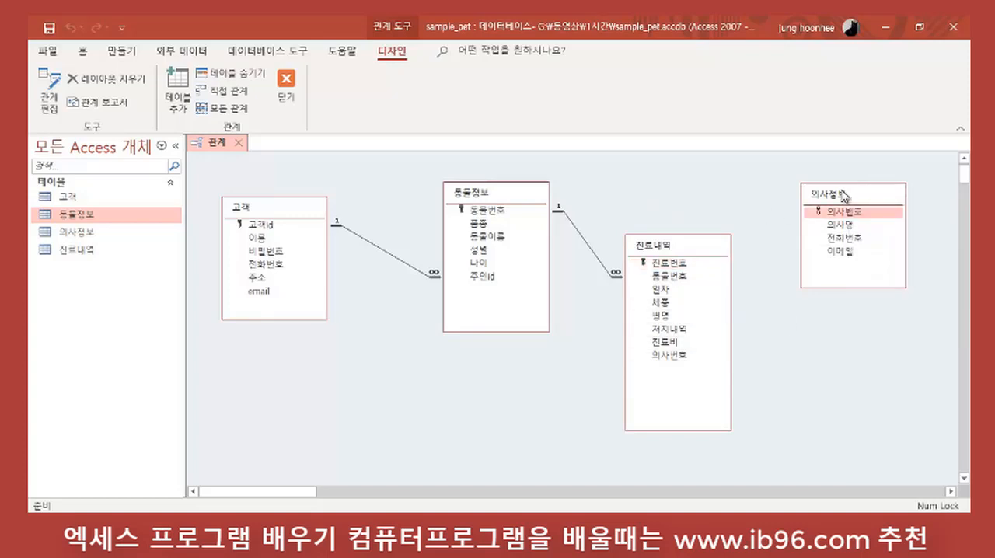
right_click(843, 195)
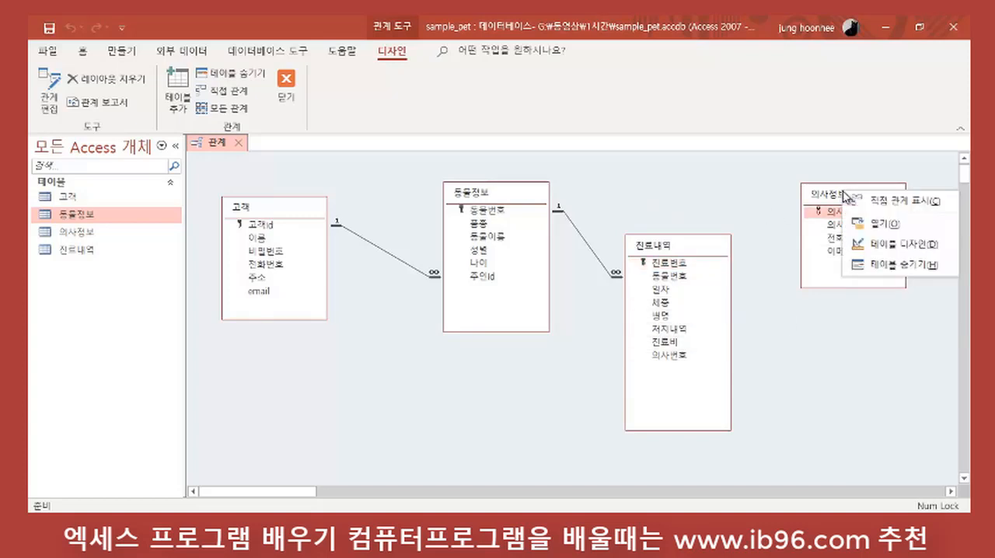
left_click(905, 265)
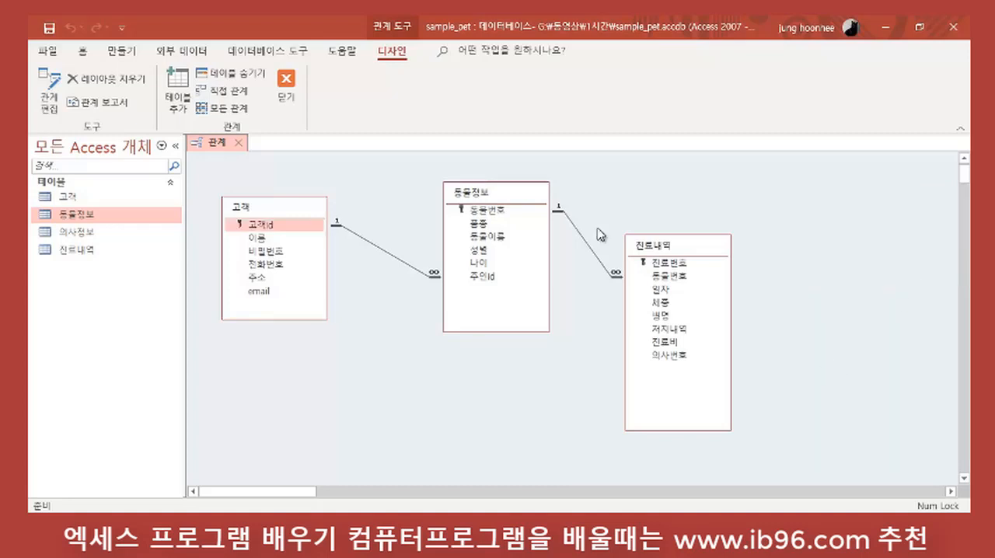
Step: Move 진료내역 farther from 동물정보 and close the relationships layout, saving its changes
left_click_drag(691, 246, 737, 250)
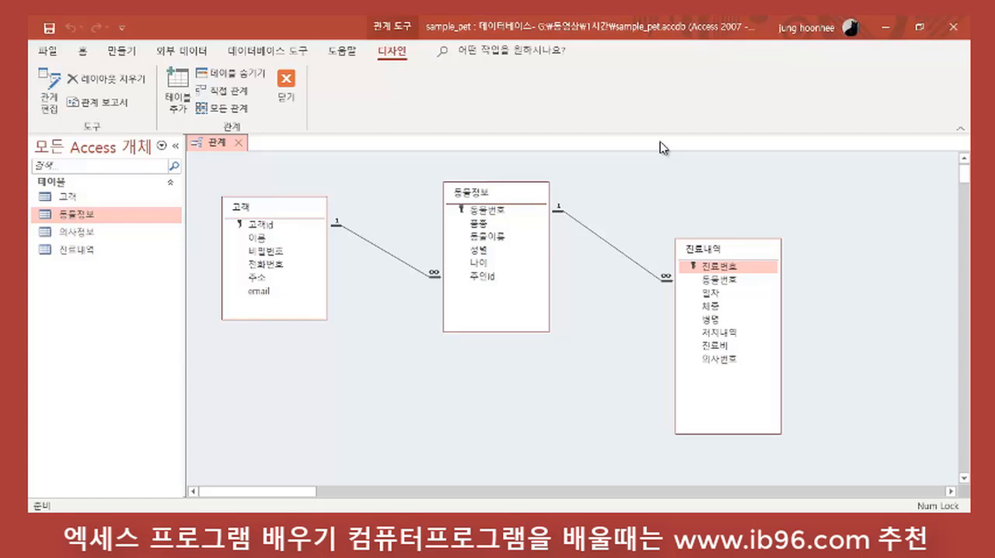
left_click(284, 86)
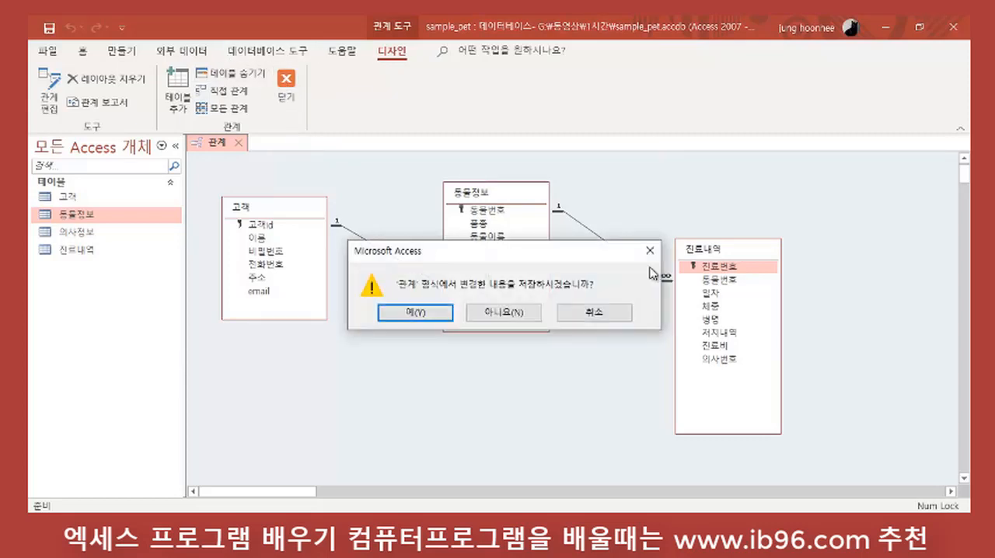
left_click(423, 314)
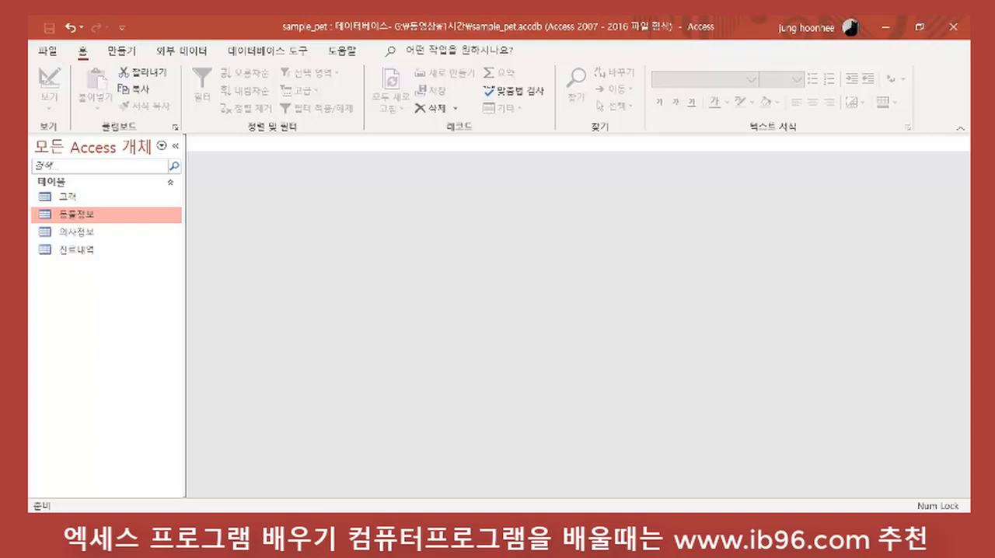
Step: Create a new query in design view using the 고객 and 동물정보 tables
left_click(121, 52)
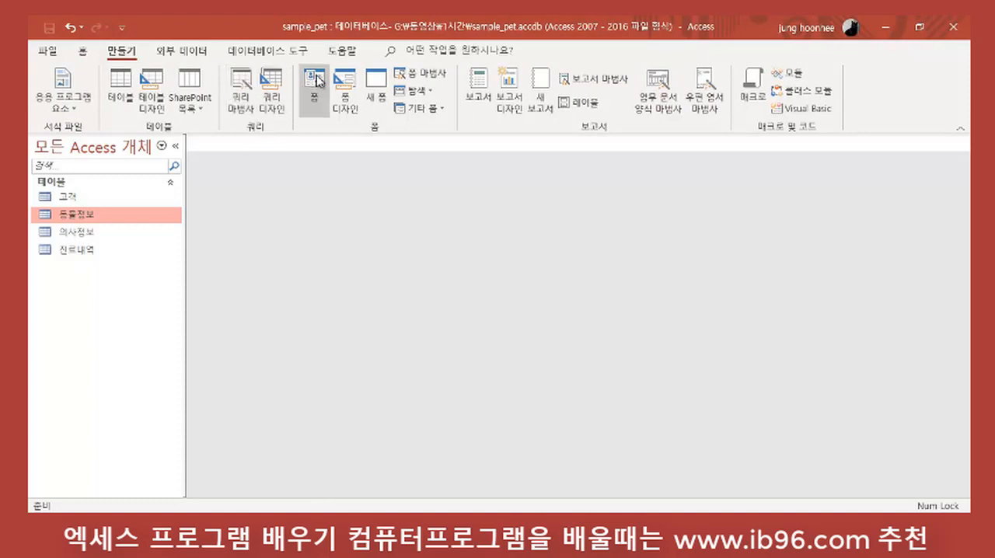
left_click(276, 84)
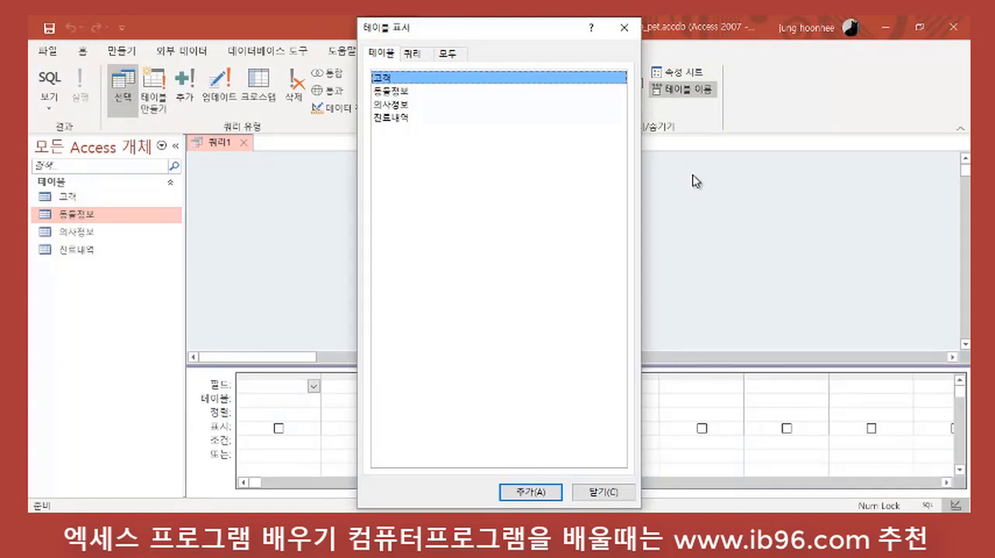
left_click_drag(464, 26, 565, 116)
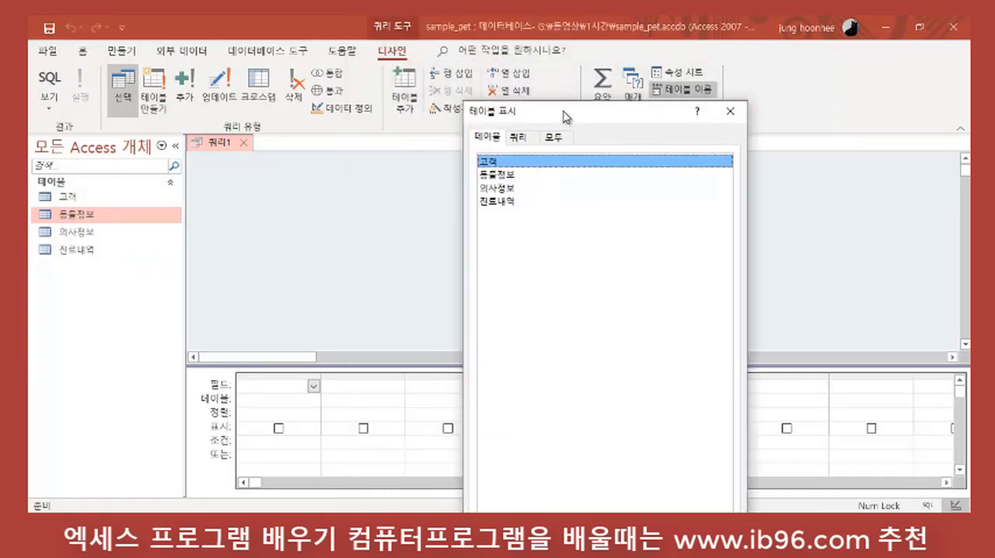
double_click(497, 164)
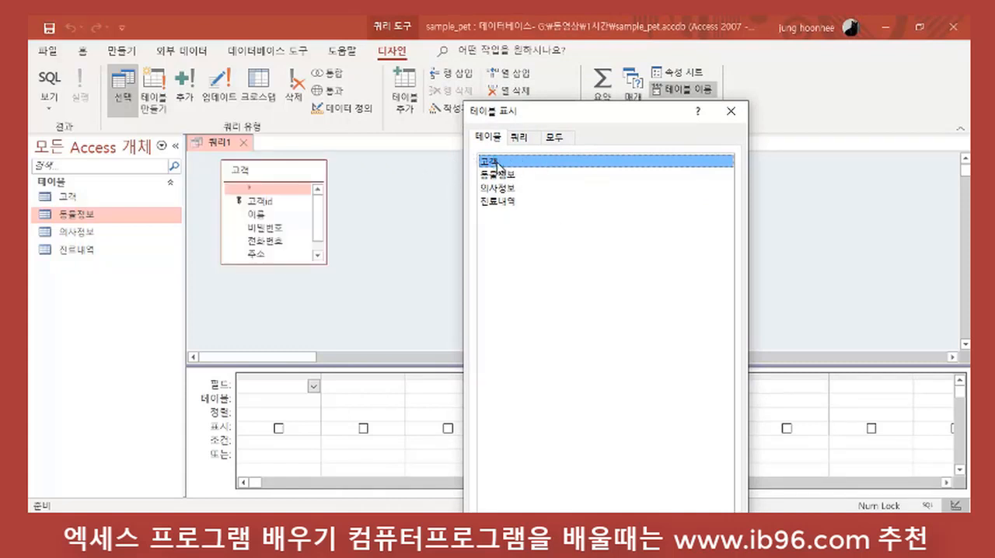
left_click(317, 215)
left_click(314, 247)
double_click(504, 180)
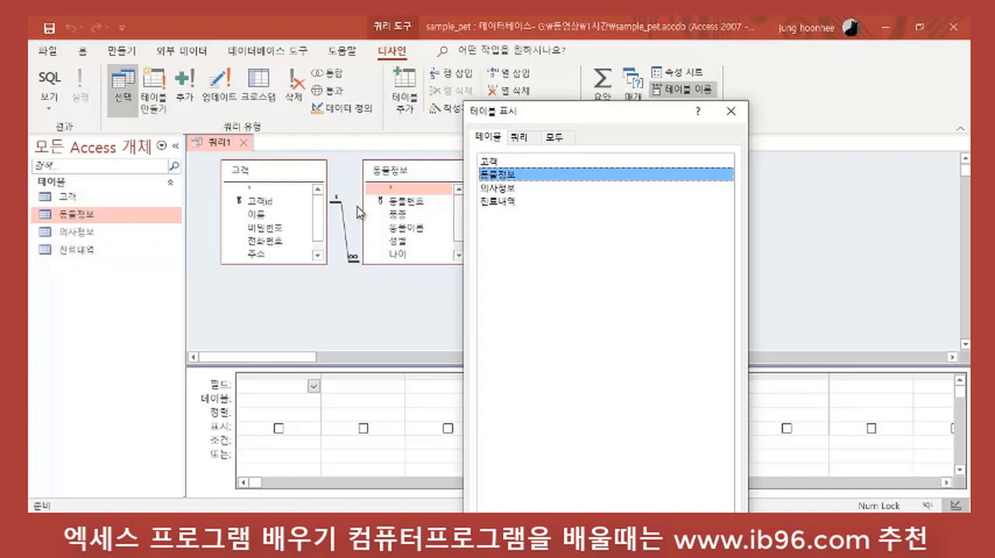
left_click(730, 112)
Step: Enlarge the query design grid and arrange the 고객 and 동물정보 boxes farther apart with all their fields showing
left_click_drag(515, 365, 502, 314)
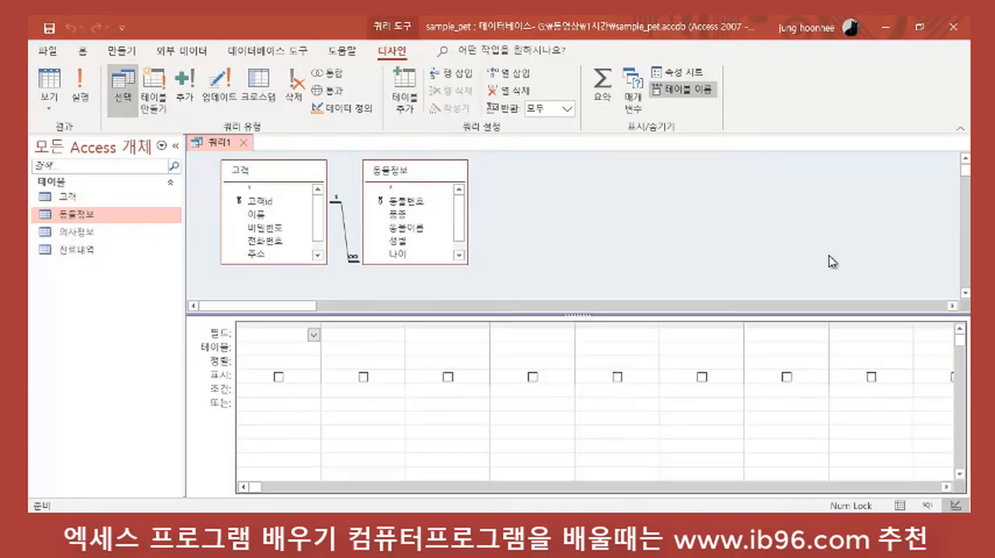
left_click_drag(394, 265, 405, 280)
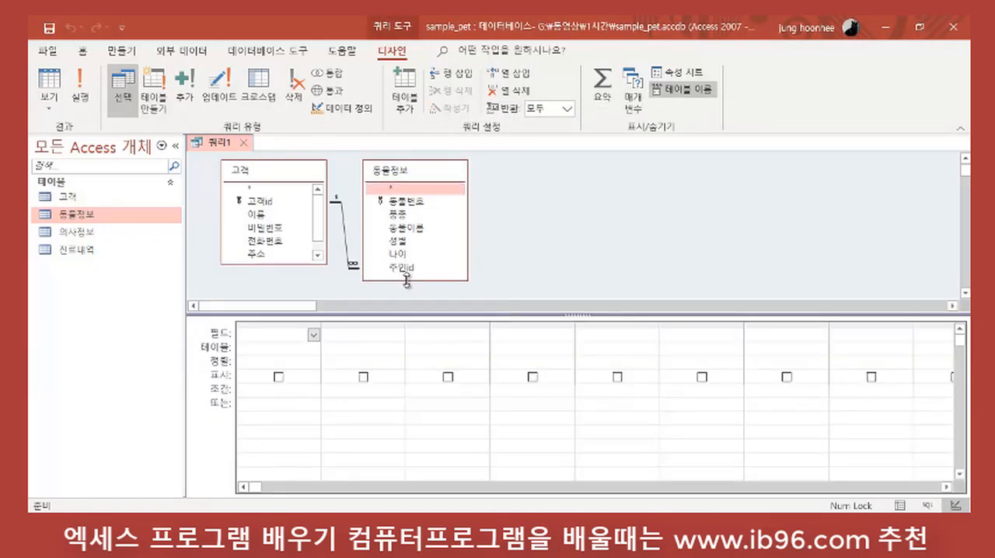
left_click_drag(274, 264, 269, 293)
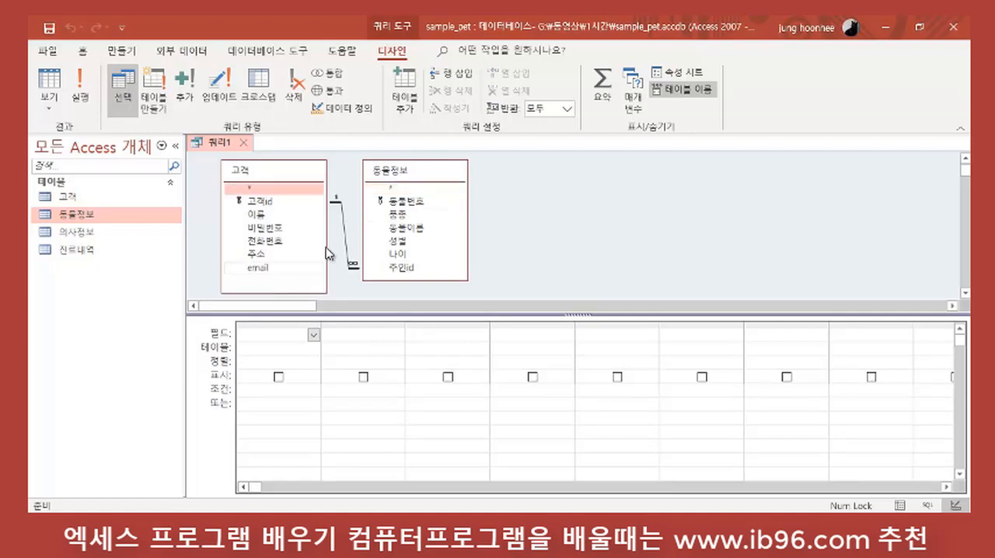
left_click_drag(418, 171, 457, 175)
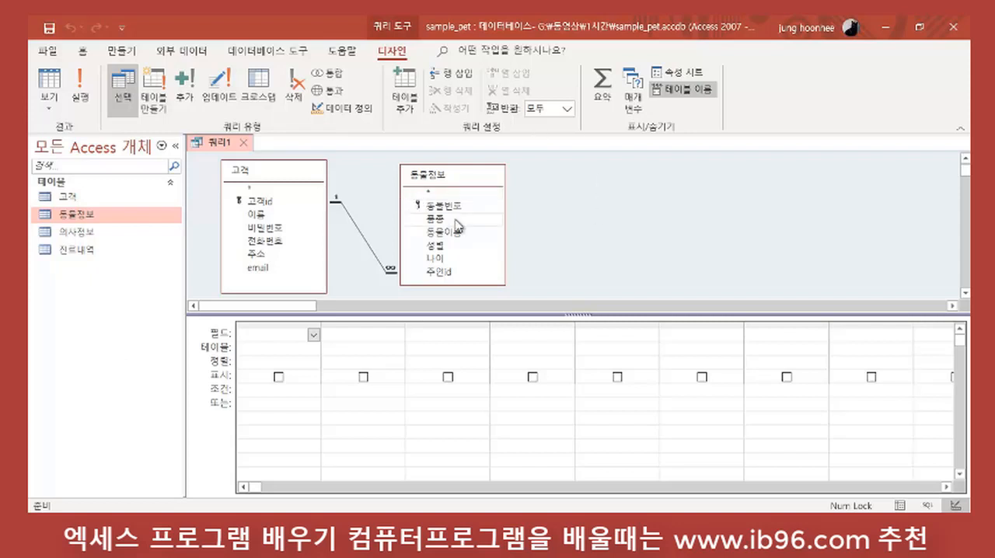
Step: Add 이름 and 전화번호 from 고객, and 동물이름, 품종, 성별 and 나이 from 동물정보, to the query design grid
double_click(256, 215)
left_click(278, 246)
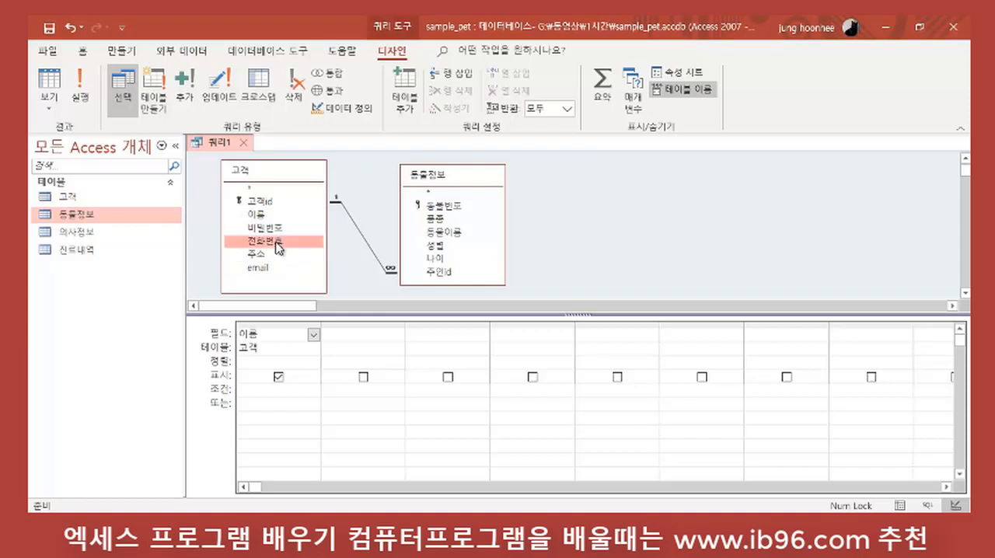
double_click(279, 245)
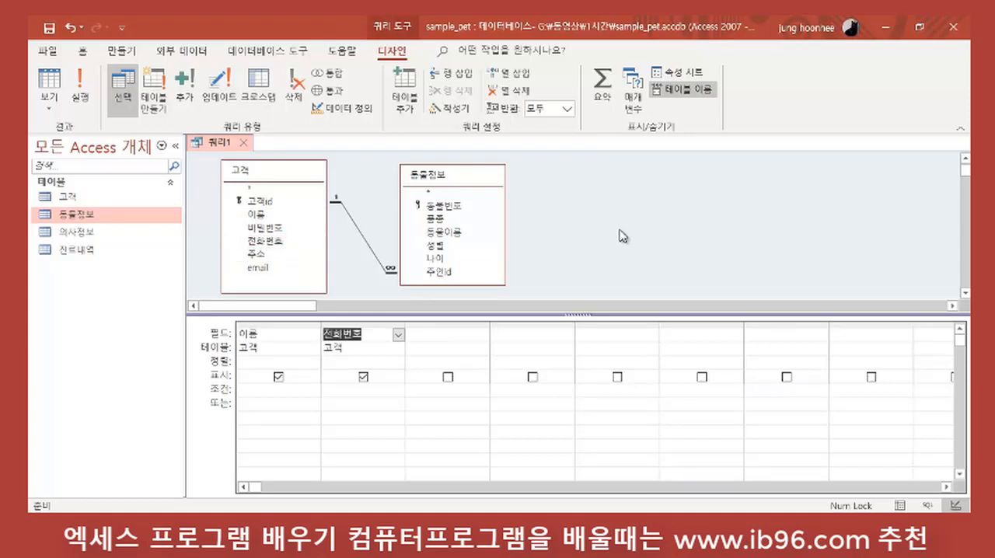
double_click(453, 232)
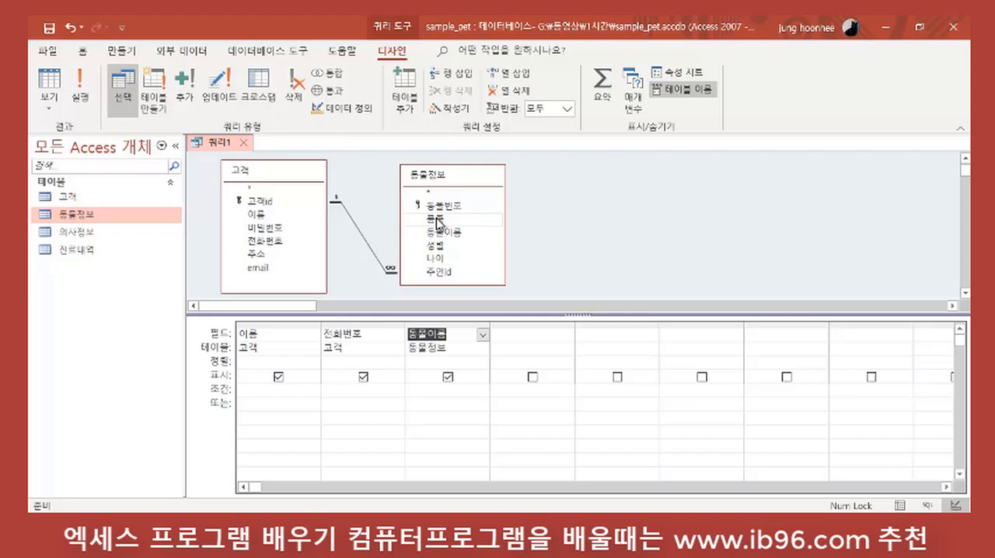
double_click(436, 220)
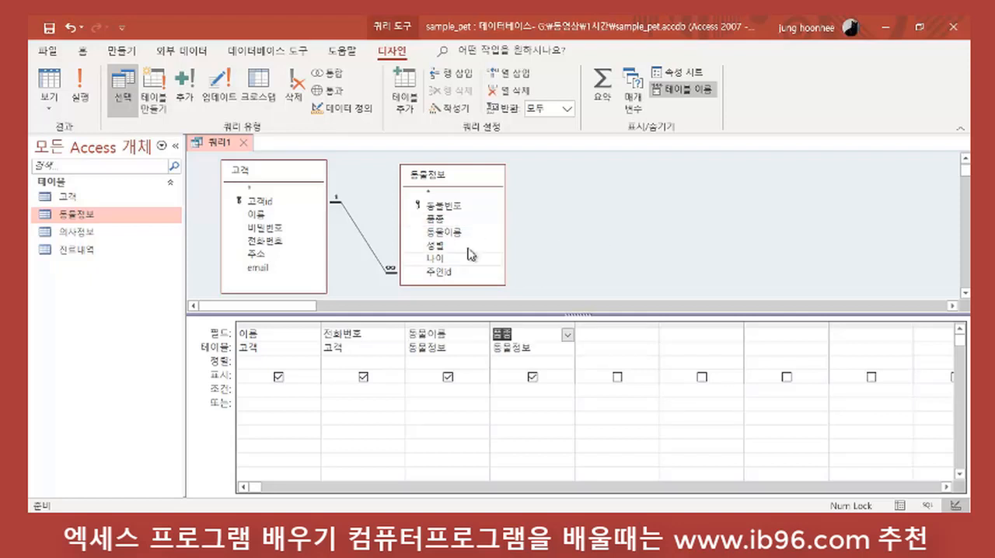
double_click(435, 245)
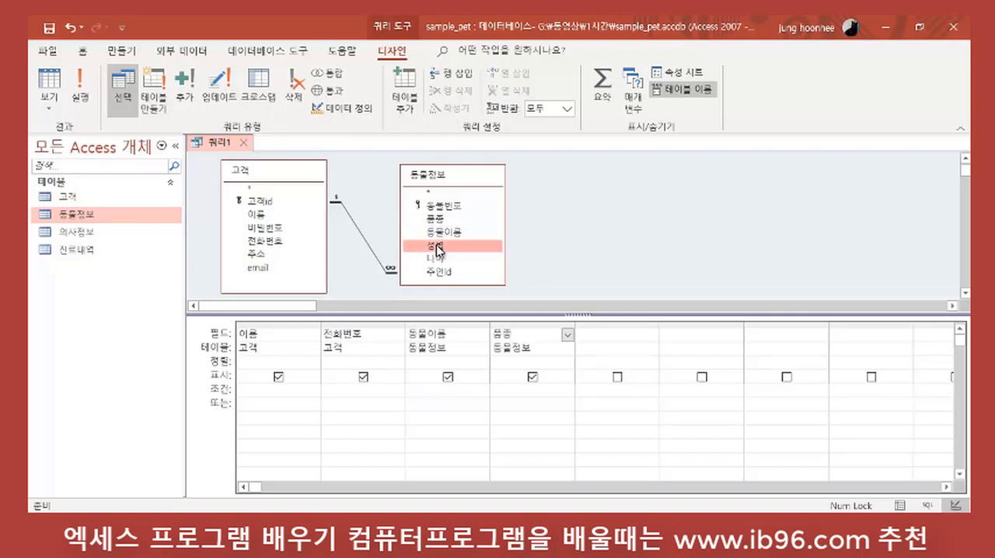
double_click(440, 258)
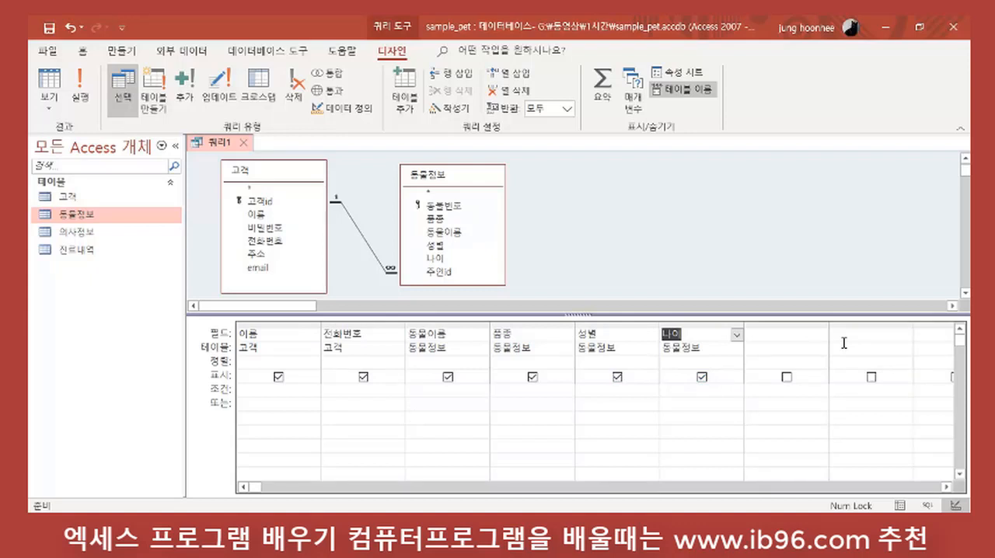
Step: Run the query and look through the combined customer and animal records
left_click(78, 91)
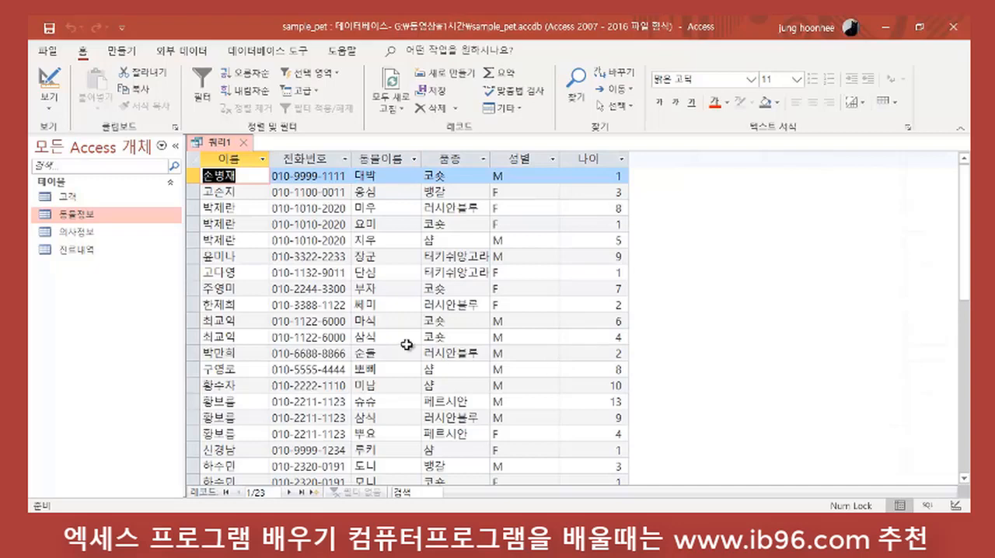
scroll(495, 321, "down", 2)
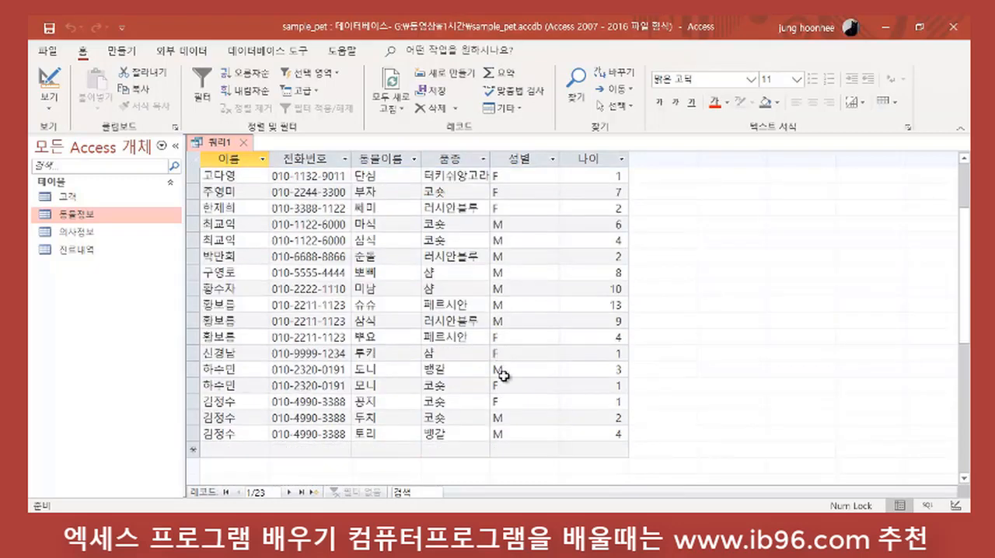
scroll(305, 393, "up", 2)
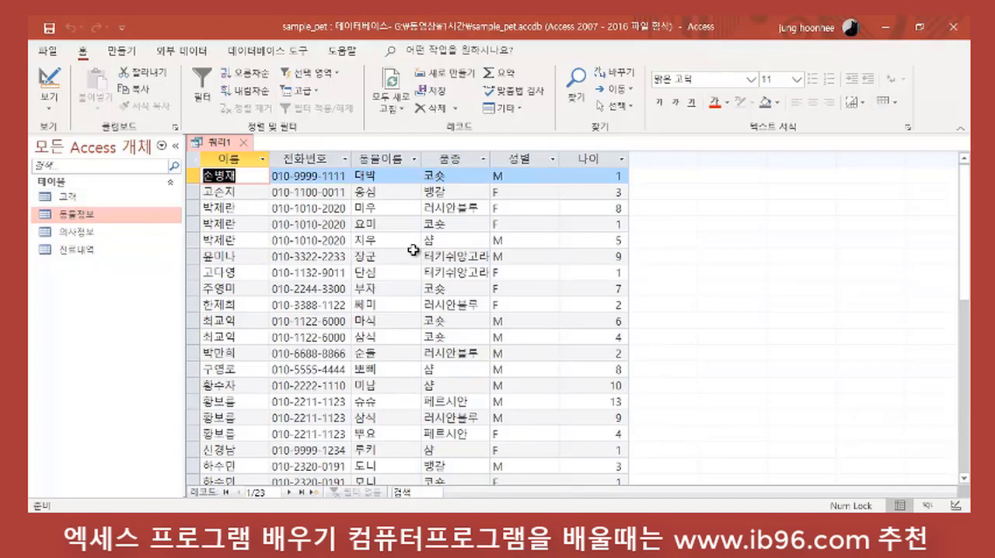
scroll(390, 265, "down", 2)
scroll(361, 283, "up", 2)
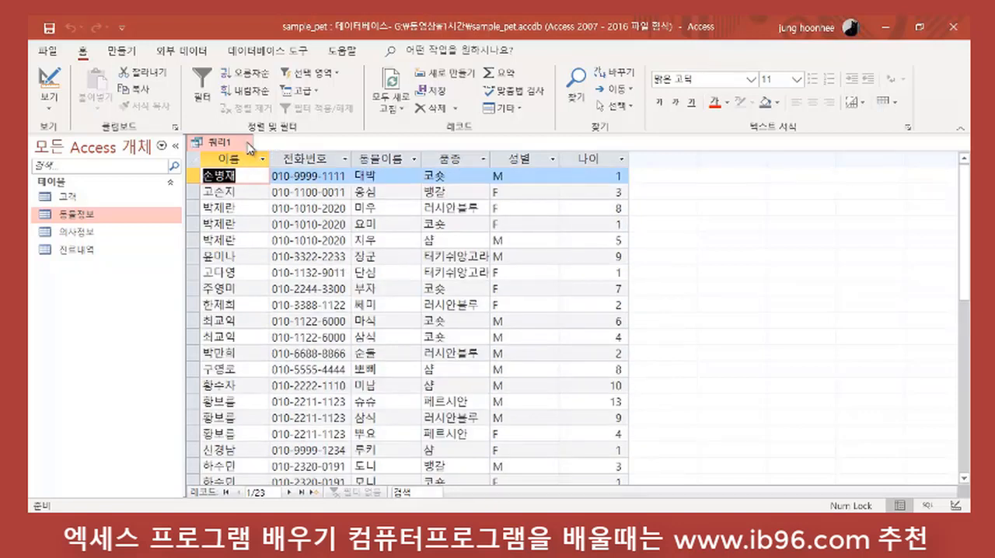
Step: Return to the query's design view and remove the 전화번호 column from the grid
left_click(49, 81)
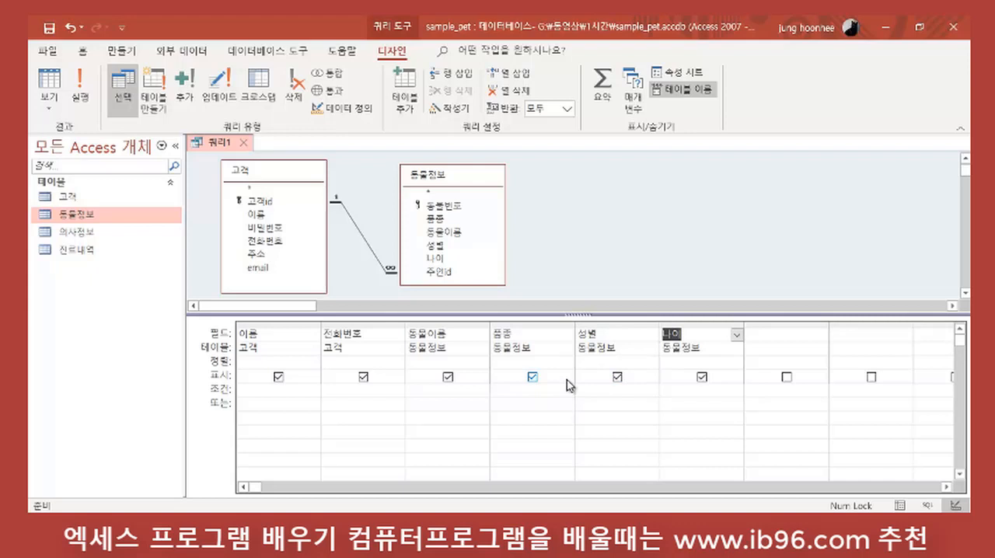
left_click(353, 321)
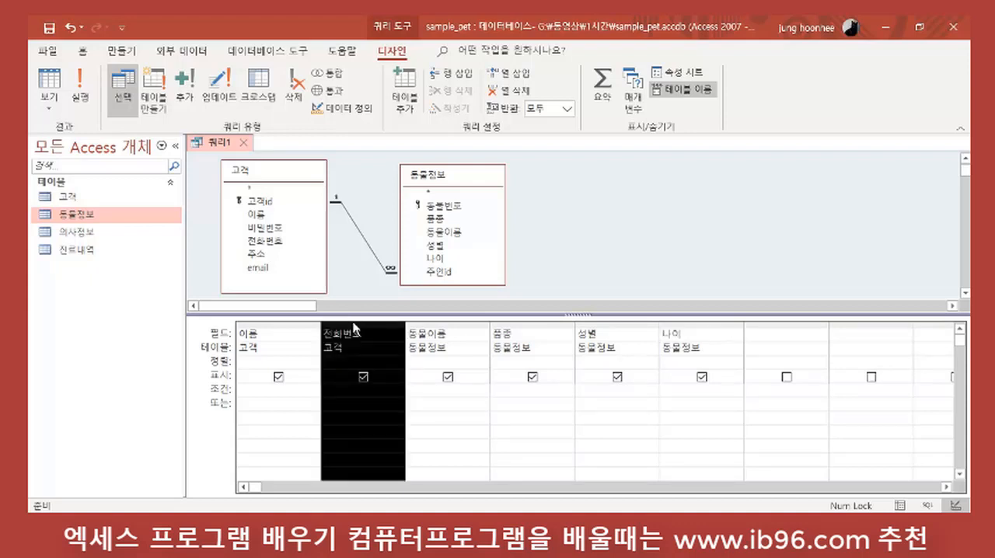
key("Delete")
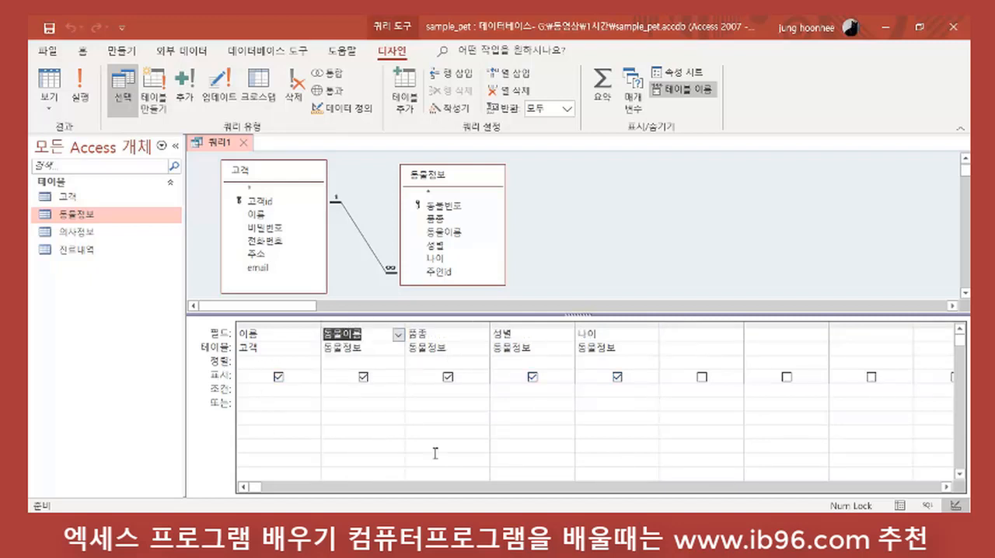
Step: Run the query again without the phone number field and review its records
left_click(87, 99)
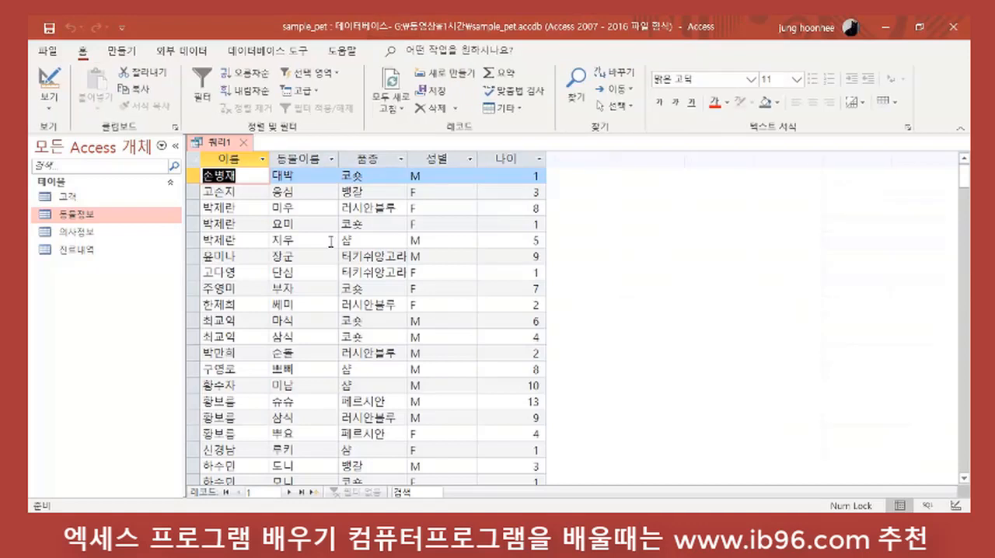
scroll(479, 377, "down", 2)
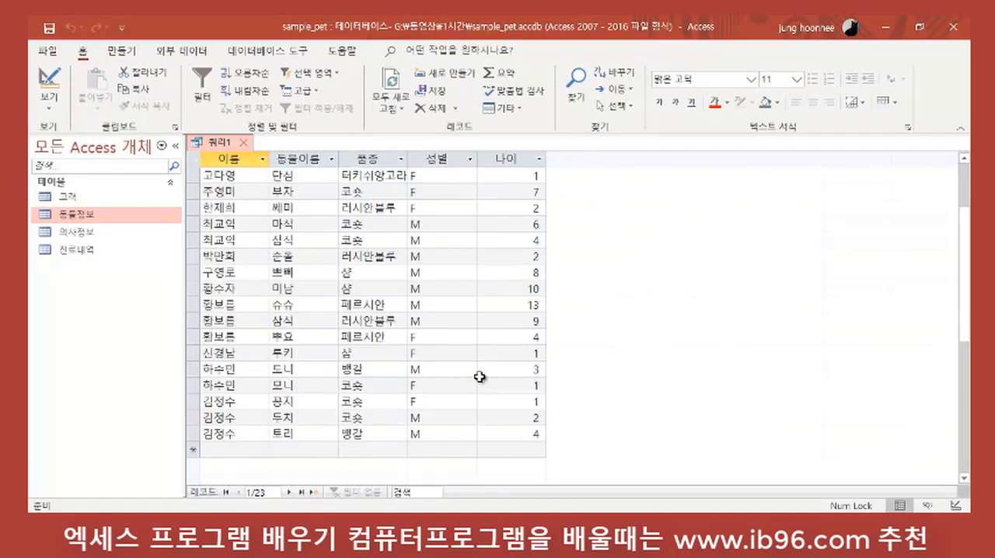
scroll(446, 412, "up", 2)
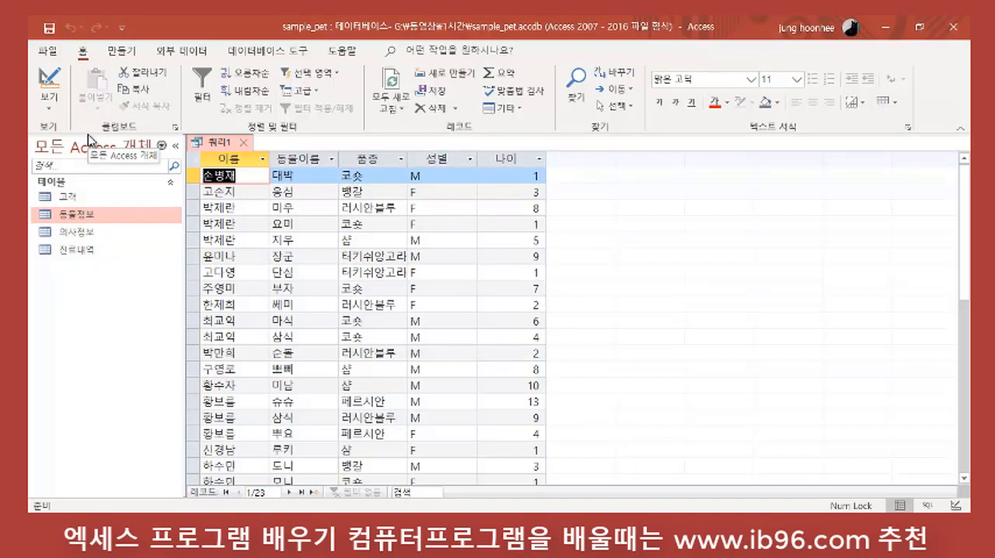
Step: Switch the query to SQL view and examine its SELECT statement and INNER JOIN clause
left_click(52, 110)
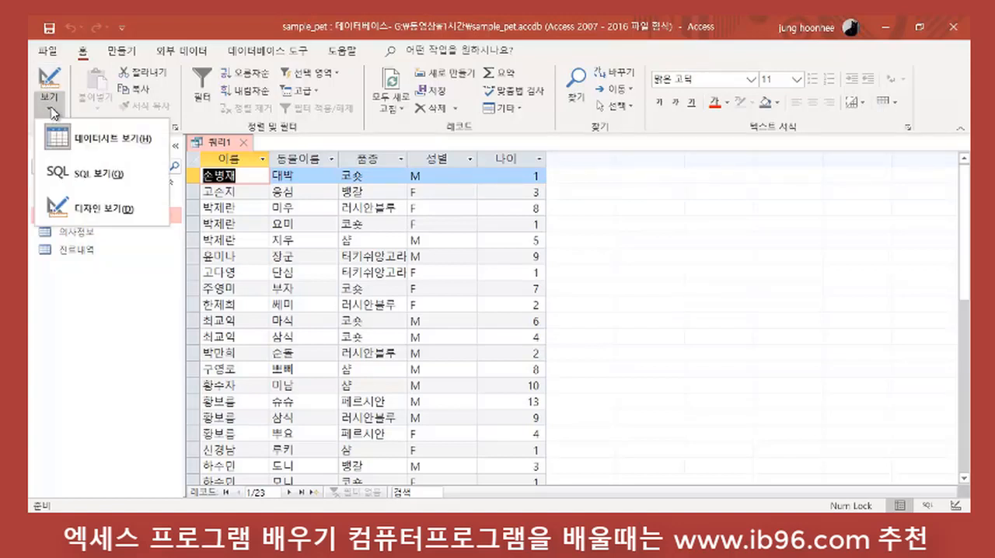
left_click(112, 175)
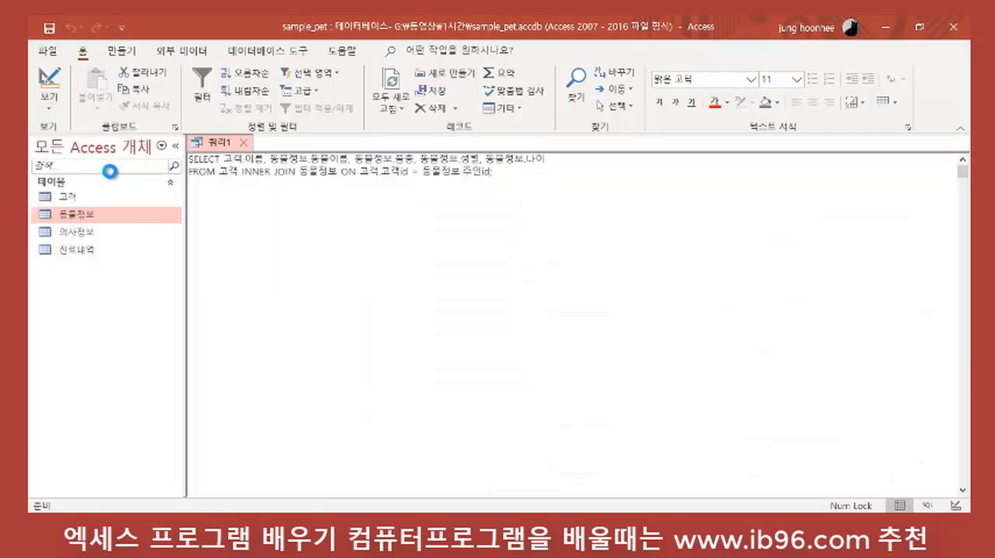
left_click(465, 234)
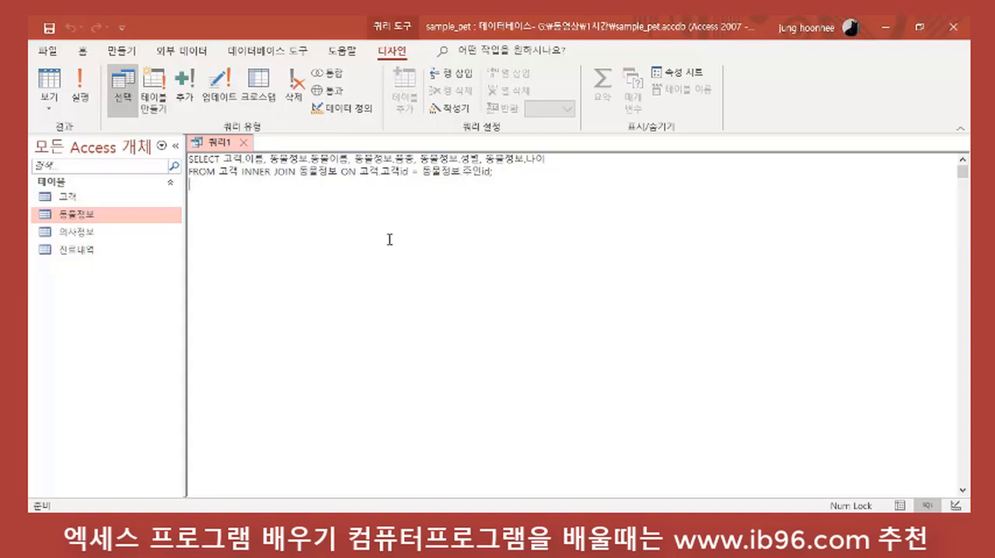
left_click(52, 54)
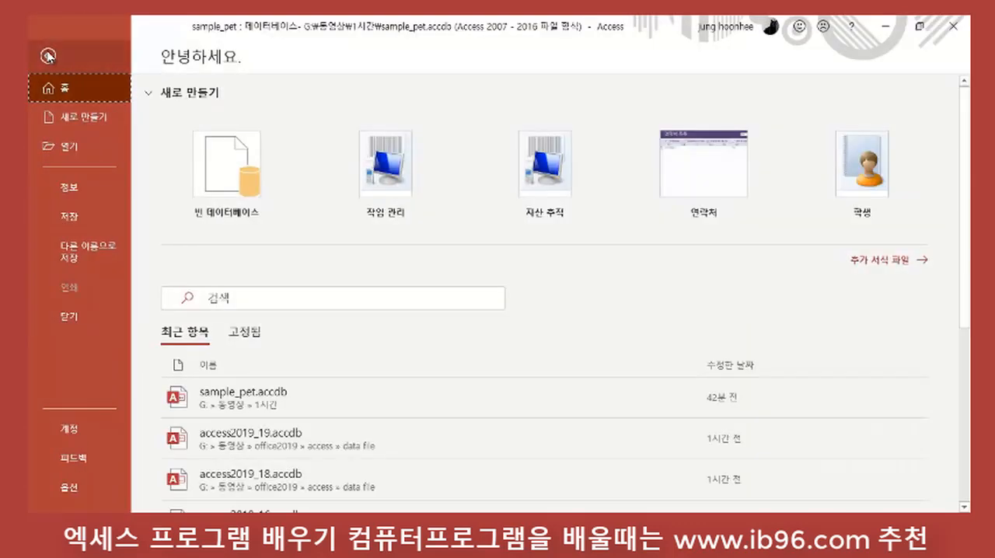
left_click(48, 55)
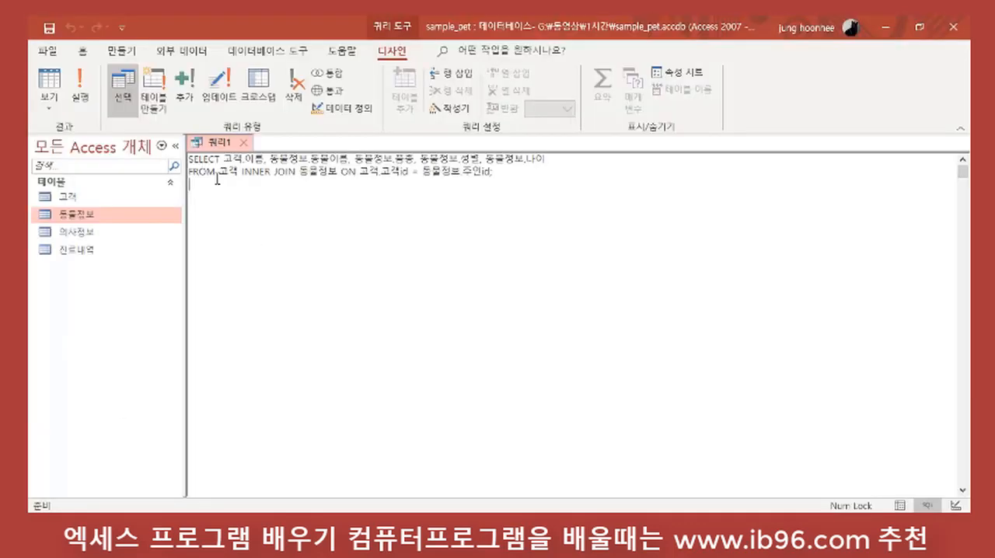
Step: Close the query, saving its changes under the name 고객조회
left_click(245, 144)
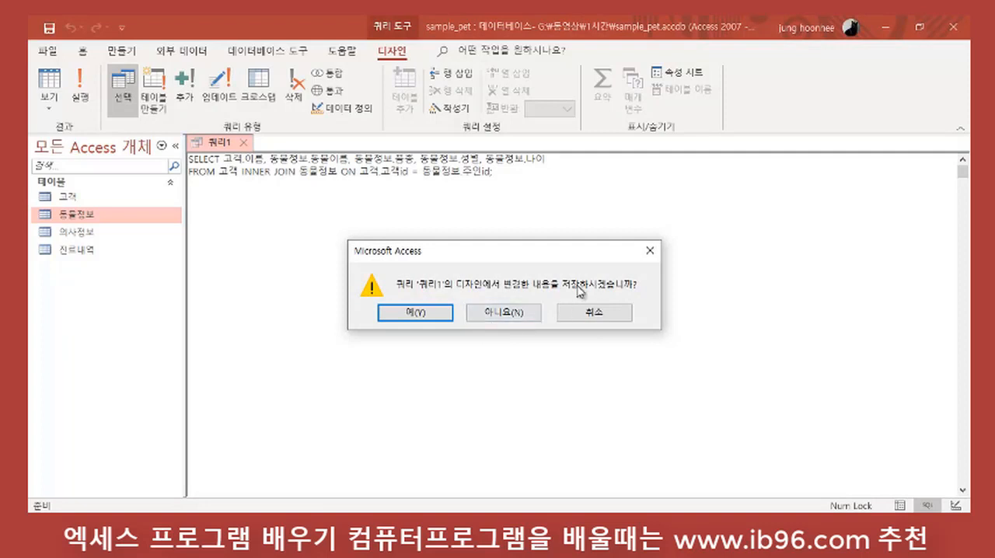
left_click(430, 313)
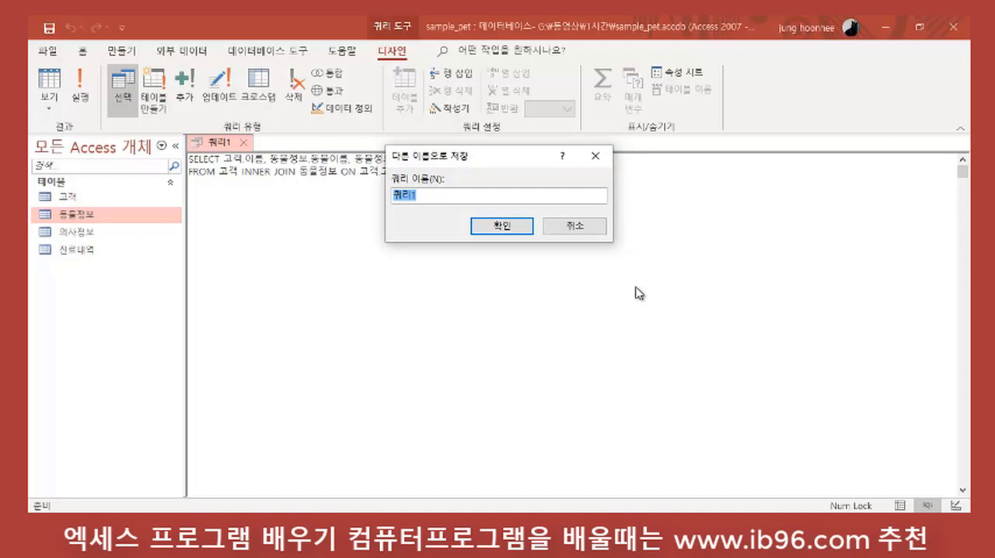
type("고객조회")
key("Return")
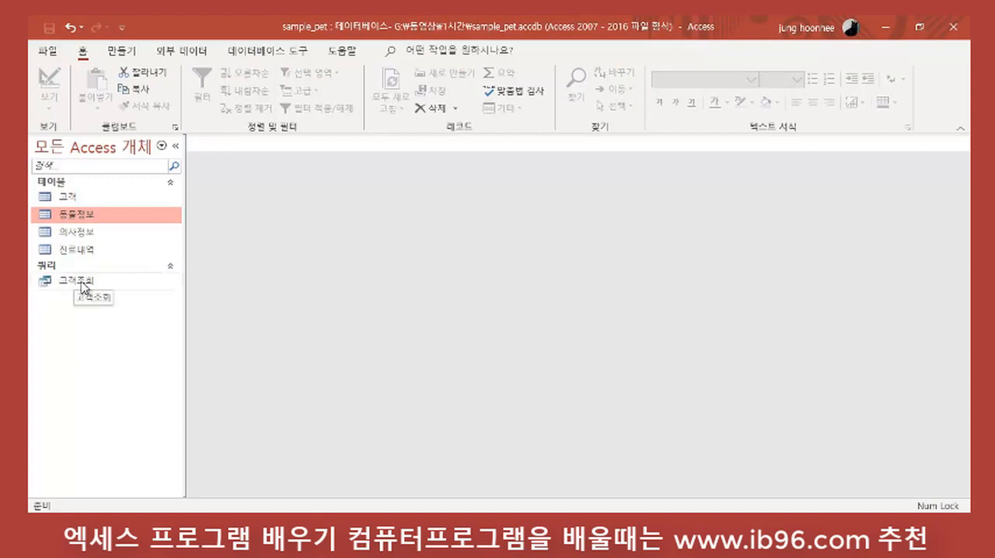
Step: Set the query design font size to 16 in the object designer options and apply the change
left_click(51, 53)
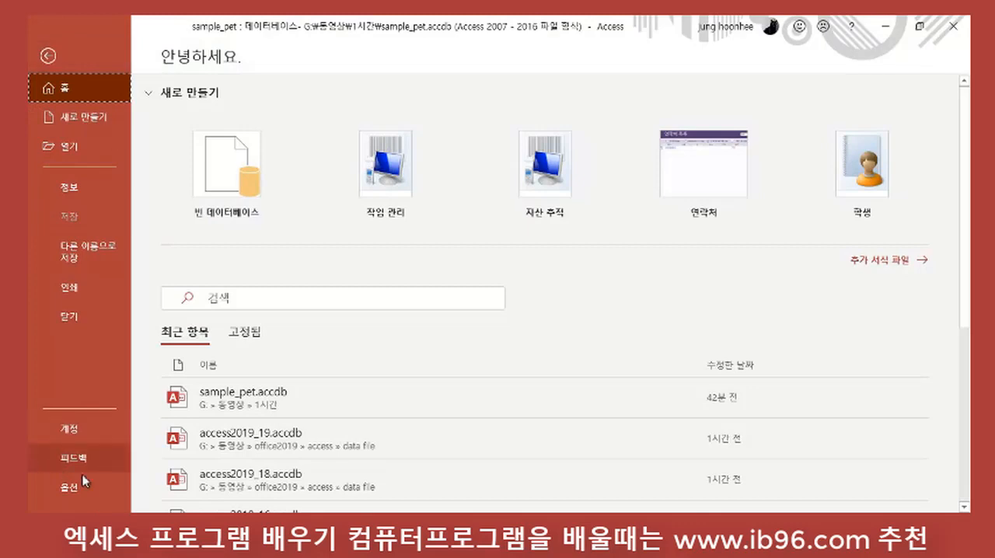
left_click(69, 488)
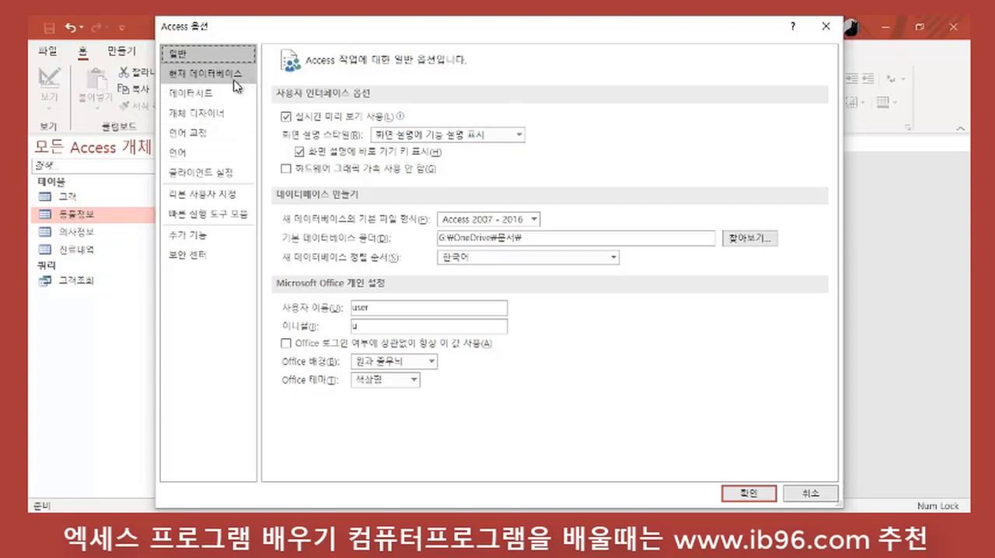
left_click(213, 122)
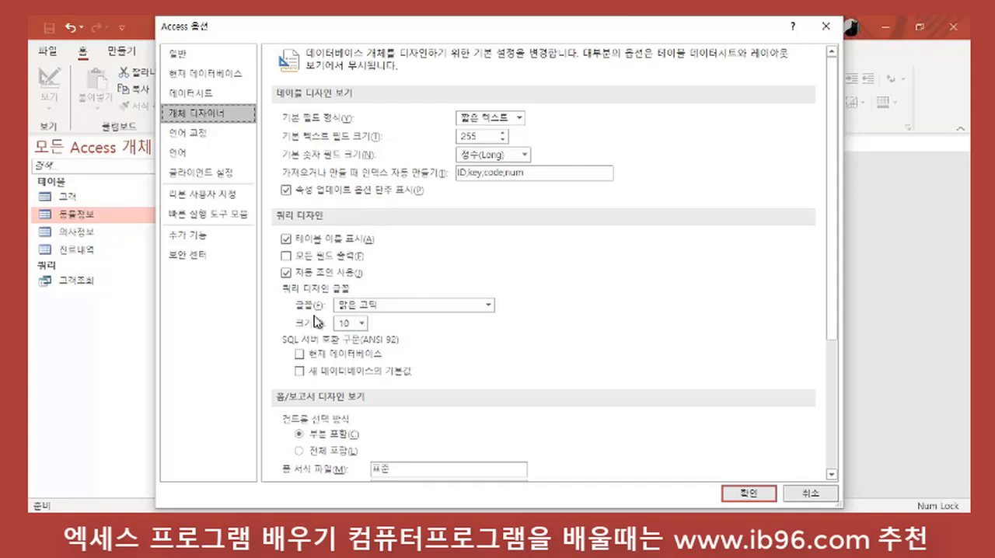
left_click(362, 323)
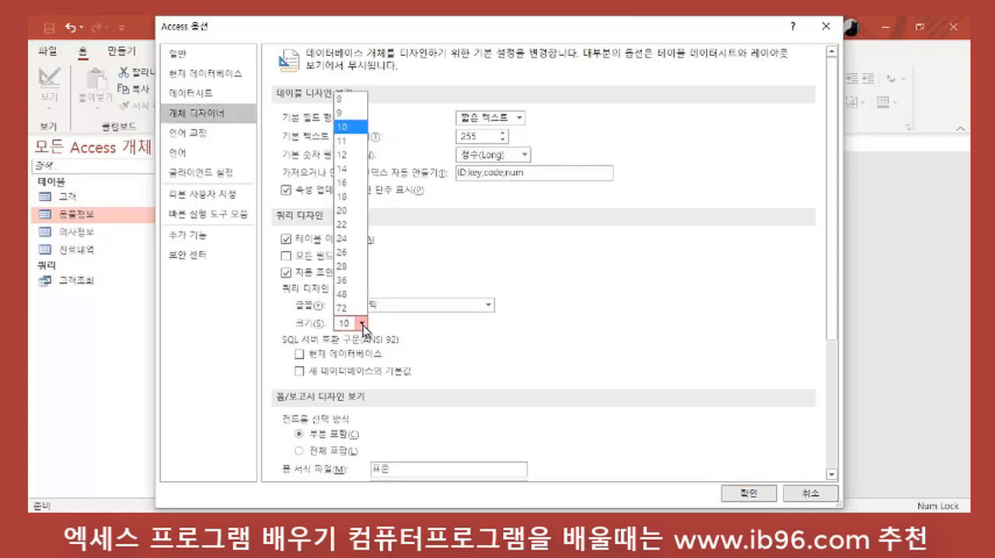
left_click(342, 183)
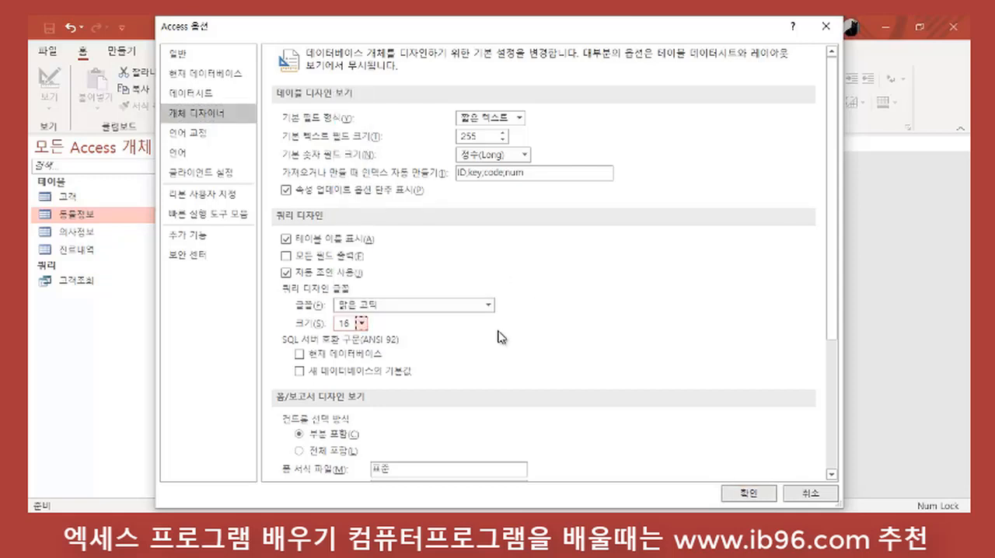
scroll(511, 350, "down", 3)
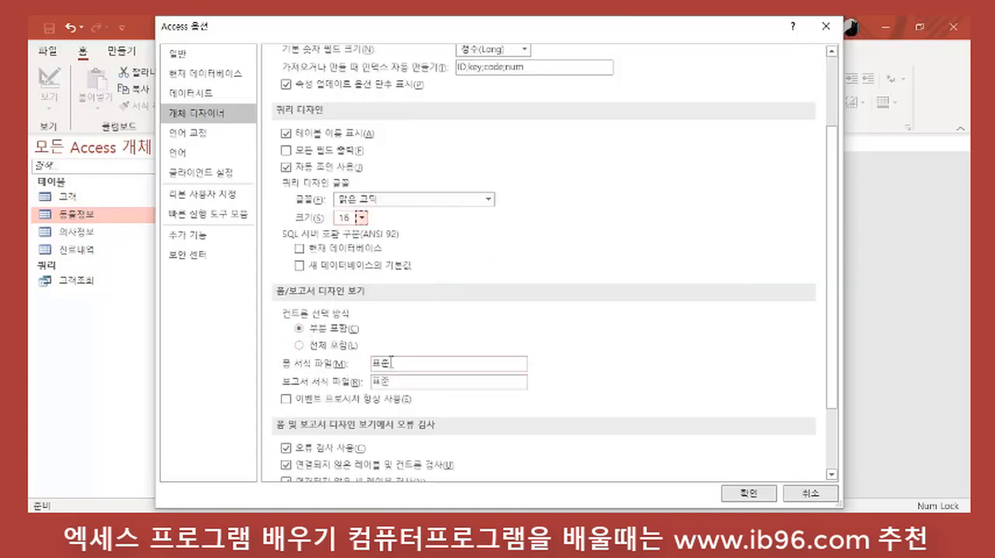
scroll(391, 361, "down", 3)
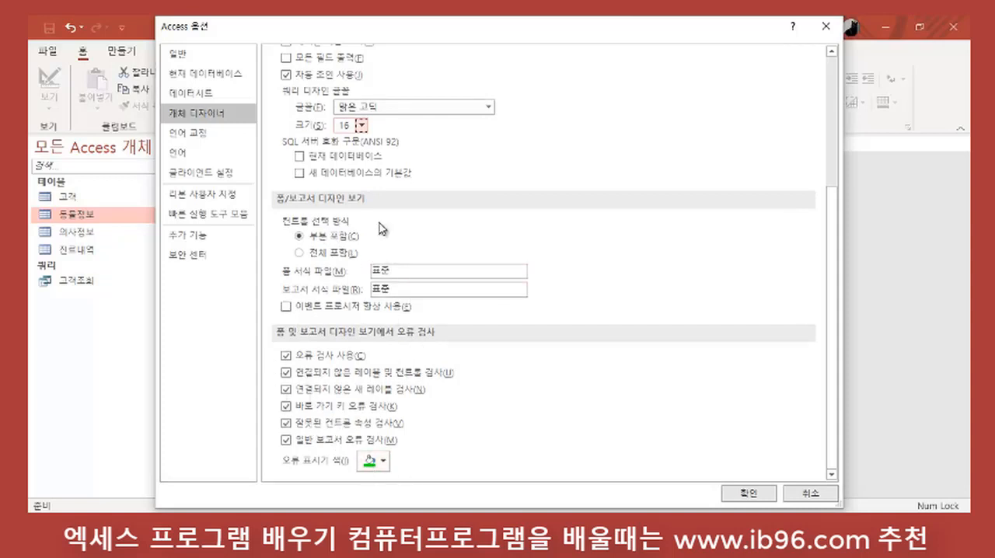
scroll(426, 251, "up", 1)
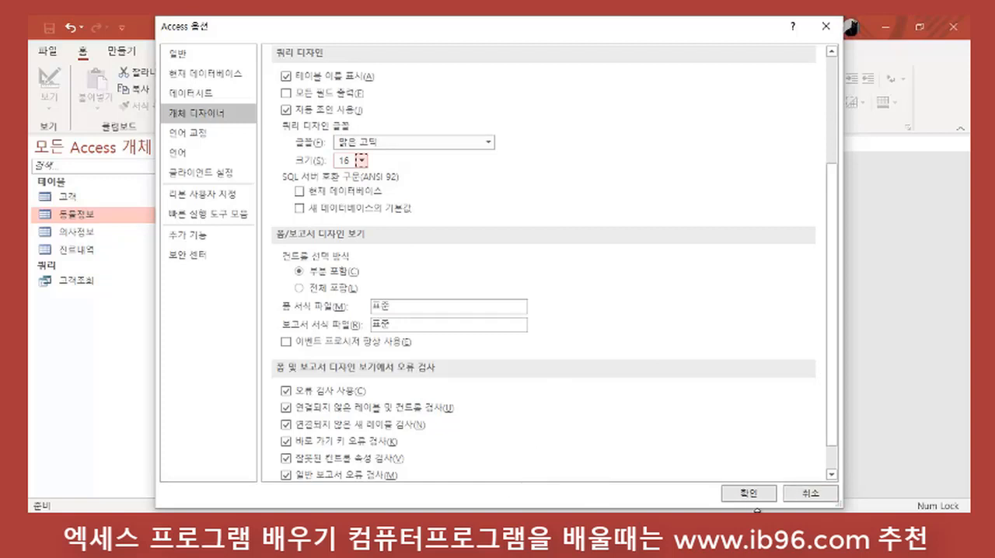
left_click(750, 494)
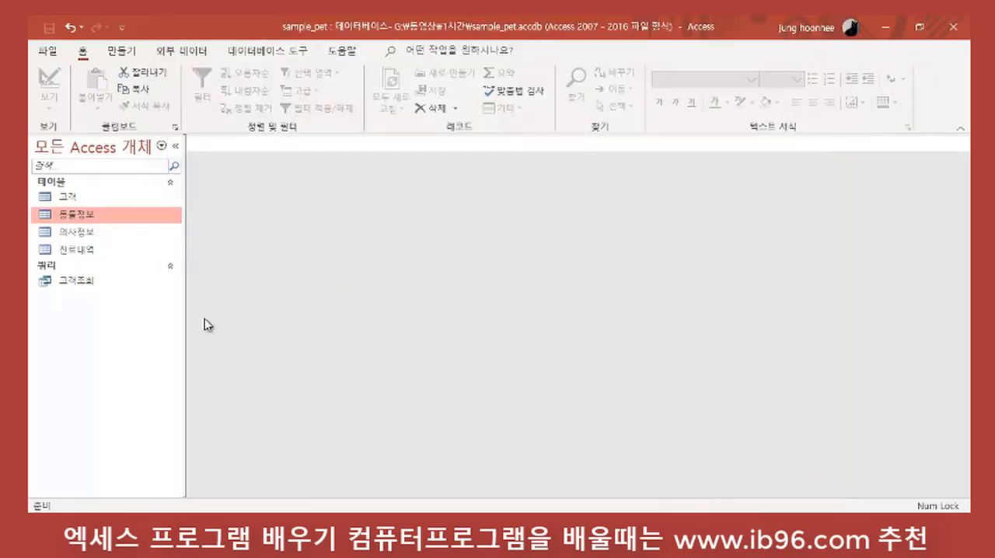
Step: Reopen the saved 고객조회 query for design editing, showing its SQL statement in the larger font
left_click(87, 286)
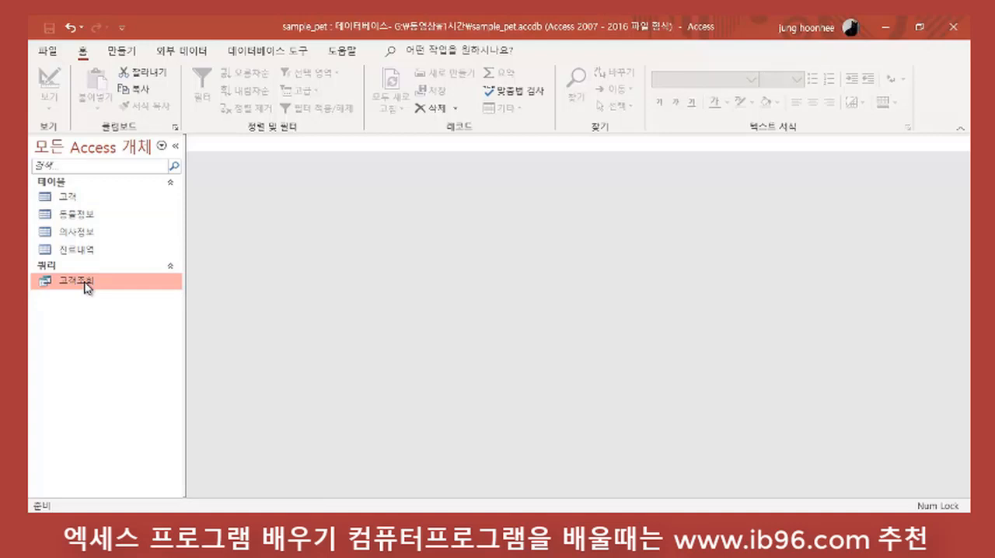
right_click(87, 287)
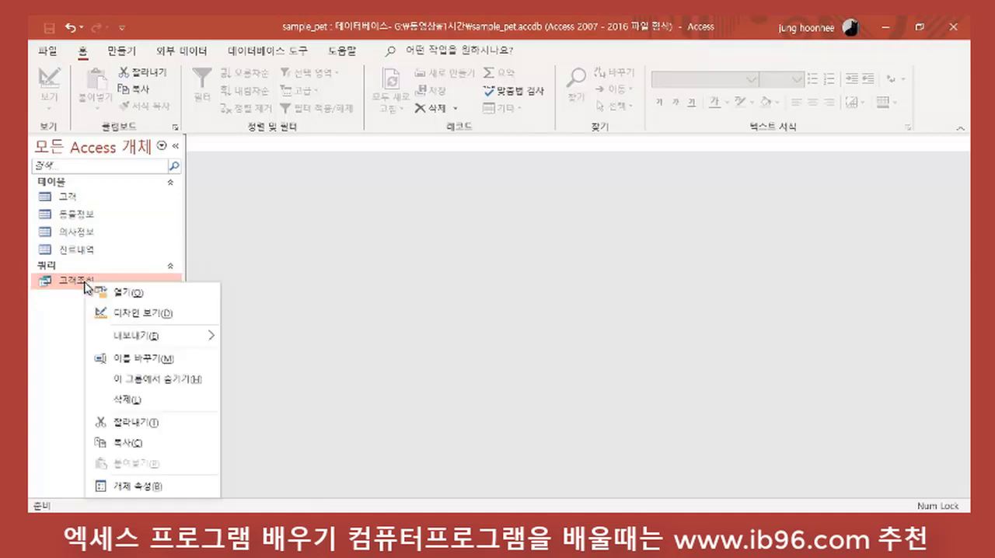
left_click(127, 314)
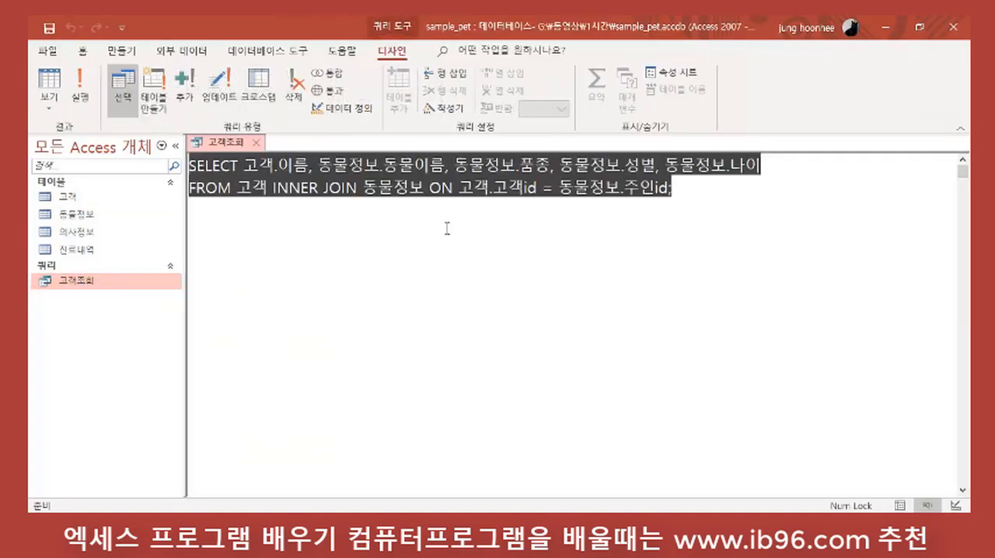
left_click(342, 277)
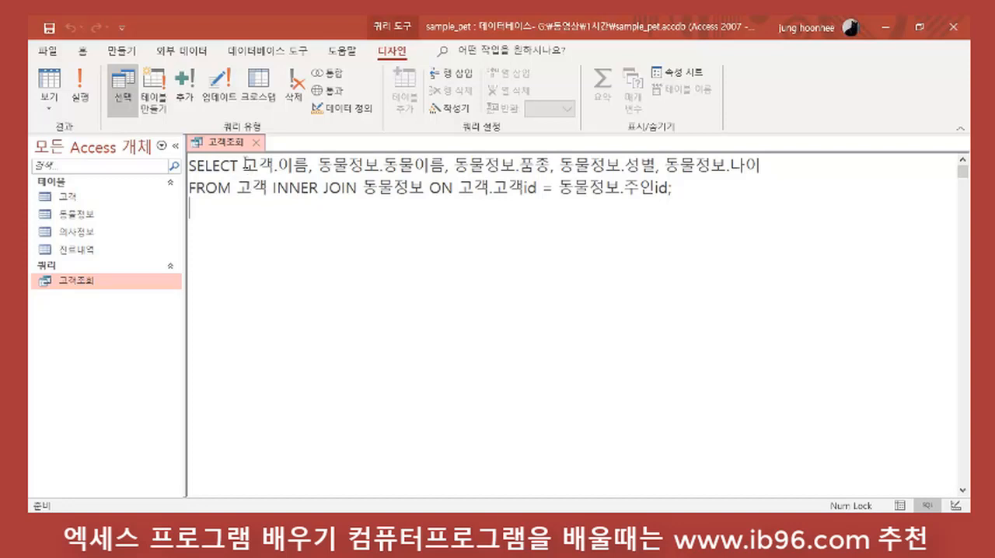
Step: Examine the SELECT keyword and the list of table-qualified fields that follows it in the SQL statement
left_click_drag(188, 167, 241, 167)
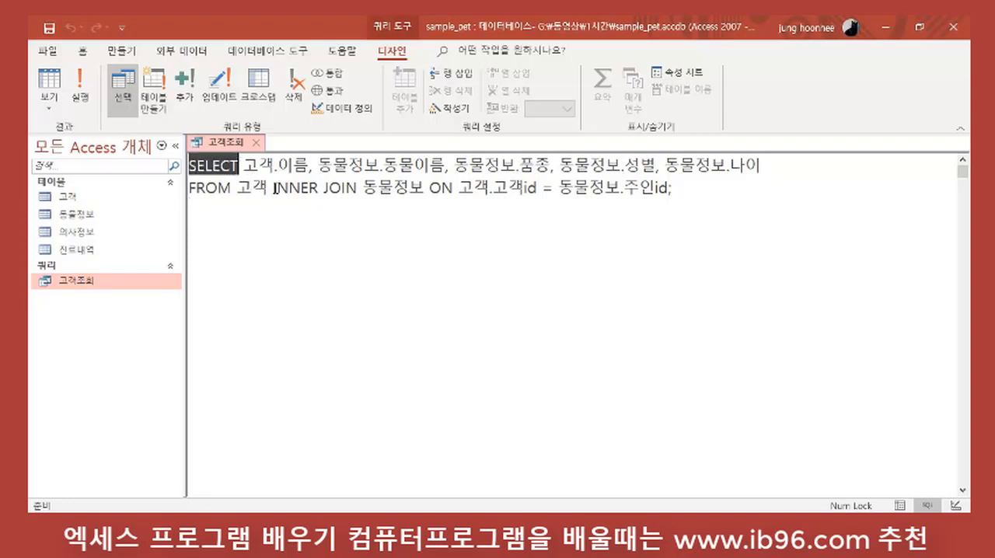
left_click(340, 239)
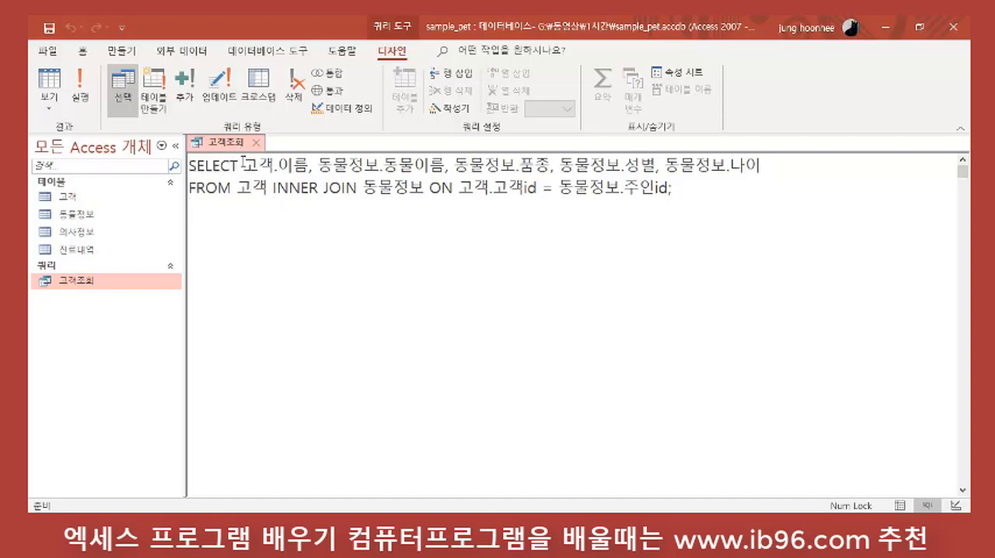
left_click_drag(243, 165, 780, 157)
left_click(699, 186)
left_click_drag(275, 164, 244, 165)
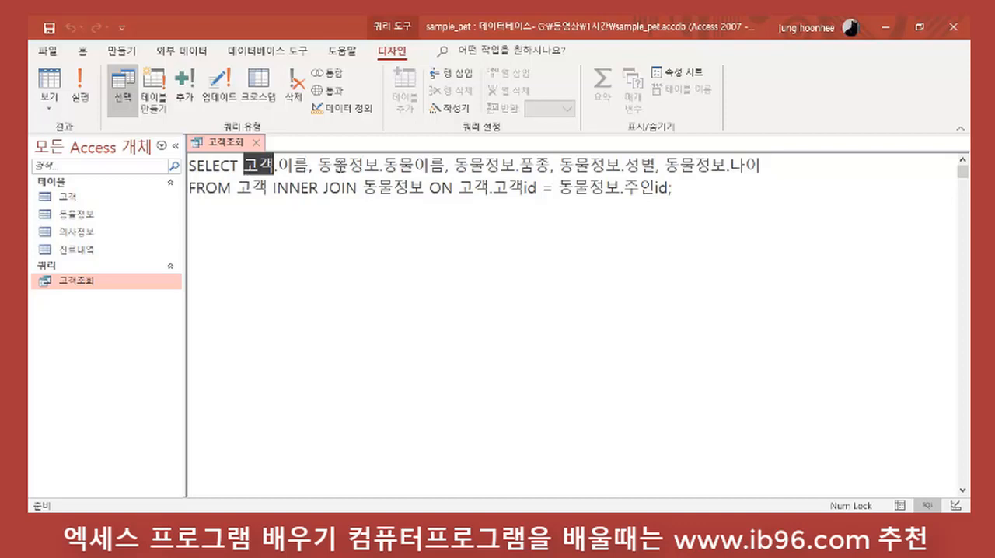
left_click_drag(382, 164, 237, 165)
left_click(327, 302)
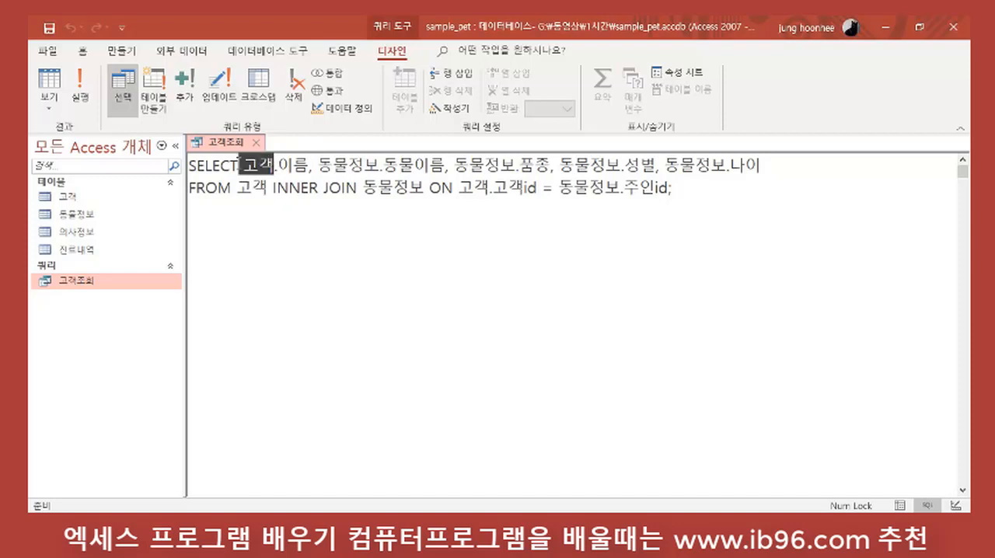
left_click(292, 223)
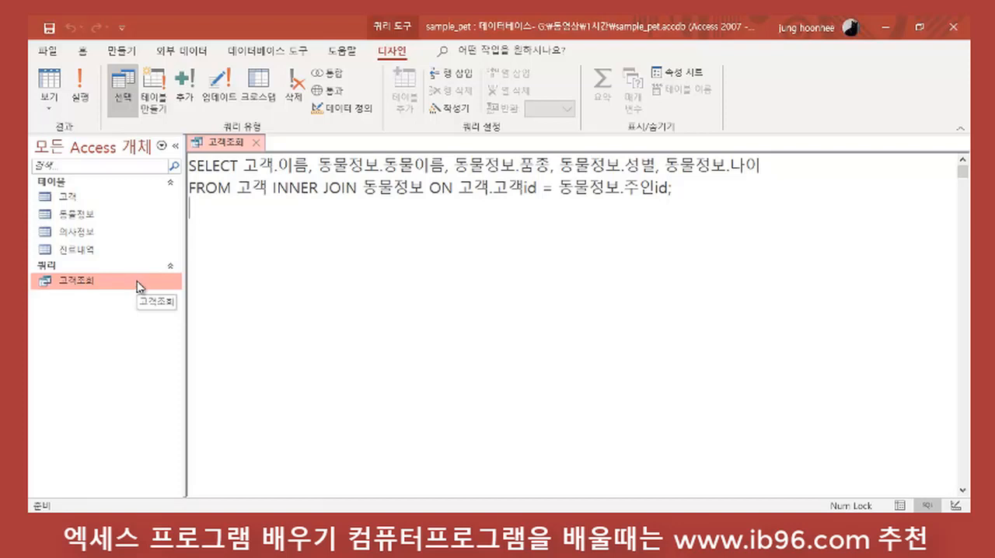
Step: Examine the table names in the FROM clause and the table.field notation of the selected fields
left_click(253, 190)
left_click(394, 190)
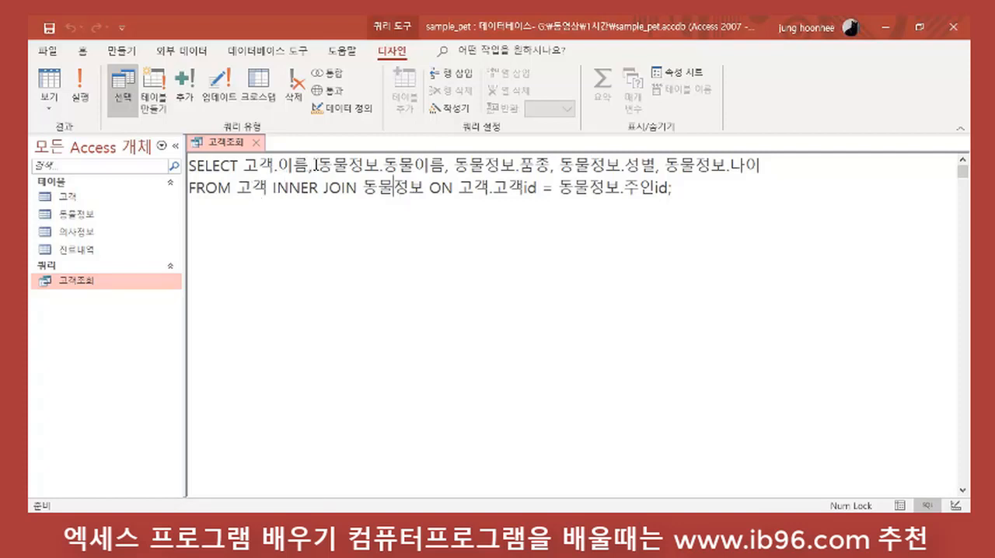
left_click_drag(308, 165, 274, 165)
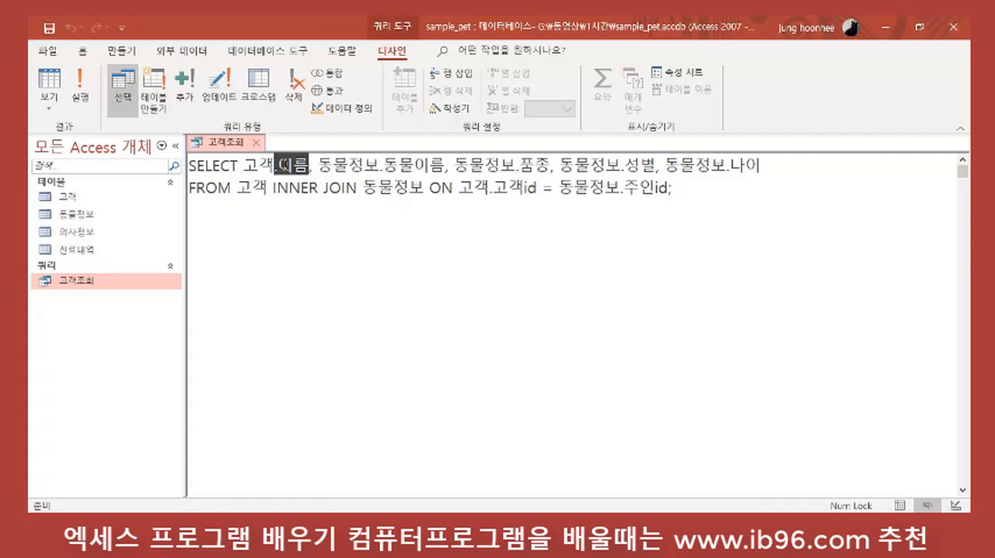
left_click(279, 164)
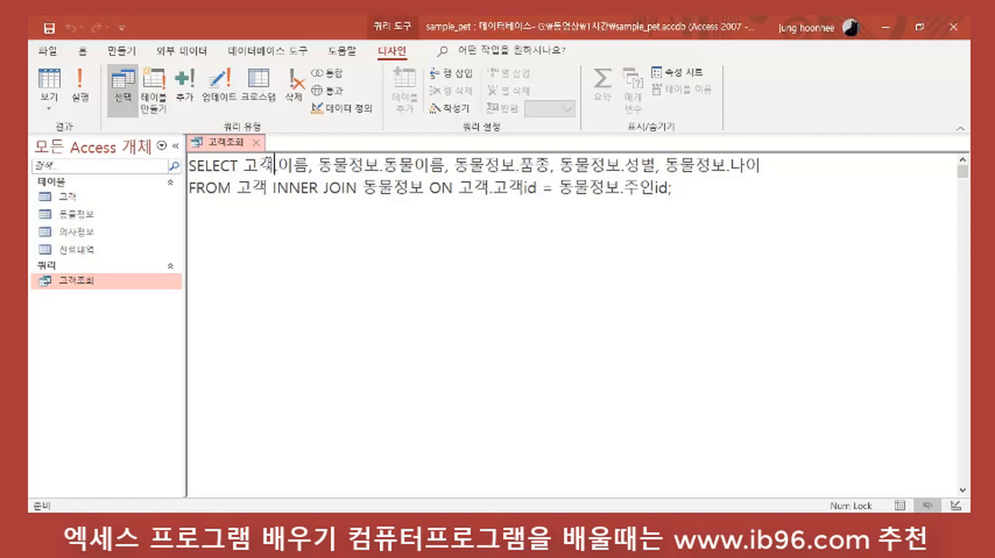
left_click(336, 166)
left_click(606, 170)
left_click(708, 162)
left_click(378, 274)
Step: Remove the 동물정보.품종 field and its separating comma from the SELECT list
left_click_drag(455, 165, 550, 165)
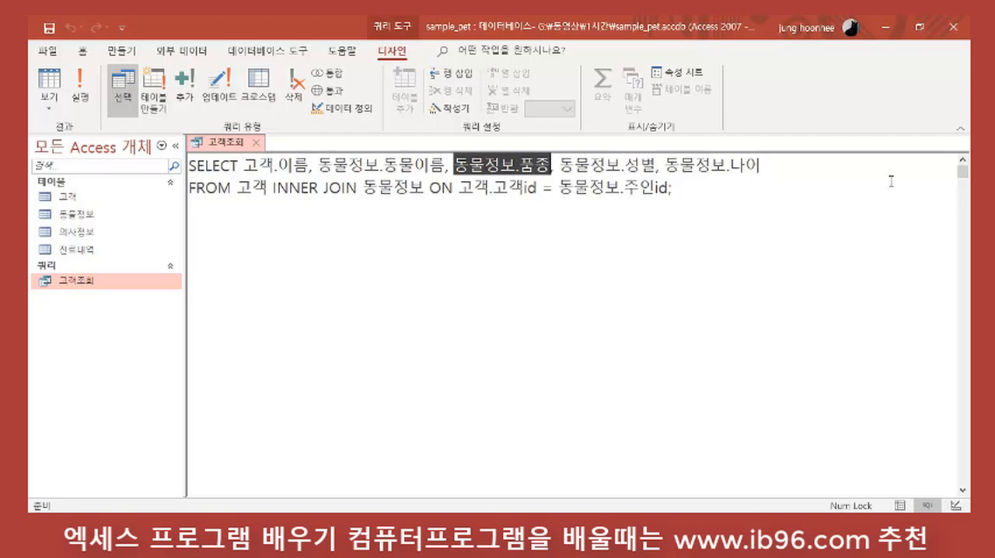
key("Delete")
key("BackSpace")
key("BackSpace")
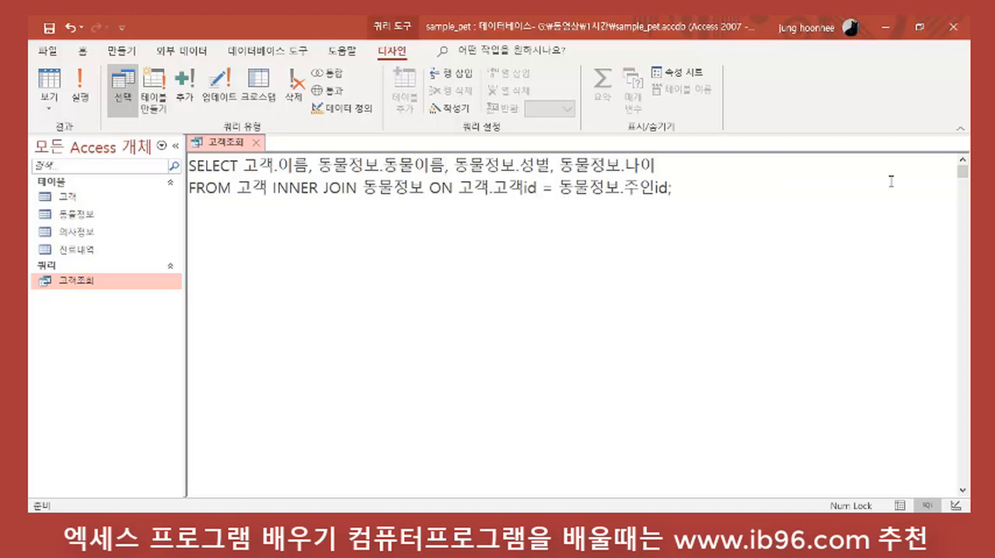
Step: Examine the INNER JOIN of 고객 and 동물정보, its ON condition matching 고객id with 주인id, and the selected fields
left_click(624, 186)
left_click_drag(272, 188, 359, 188)
left_click(356, 237)
left_click_drag(493, 188, 536, 188)
left_click(494, 188)
left_click(614, 267)
left_click_drag(623, 188, 673, 188)
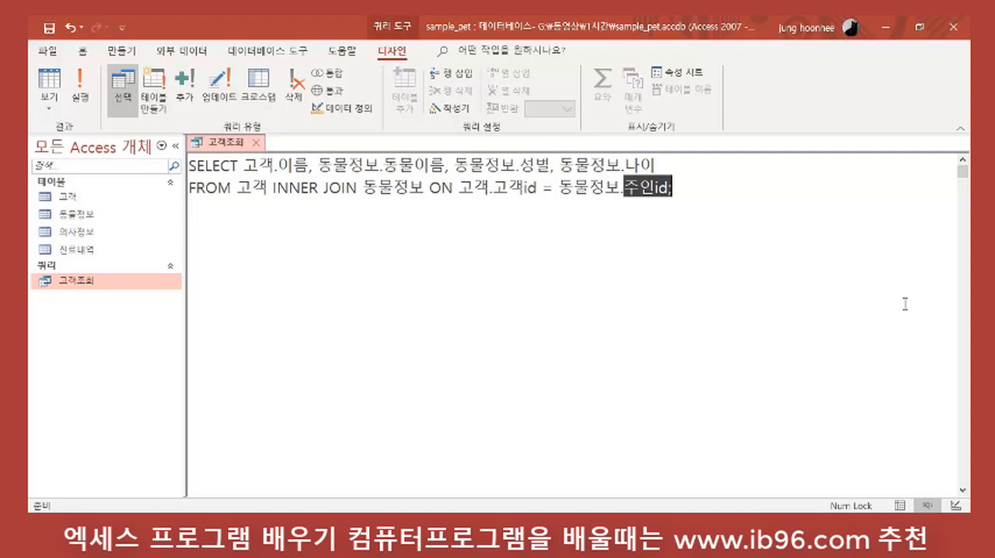
left_click(331, 190)
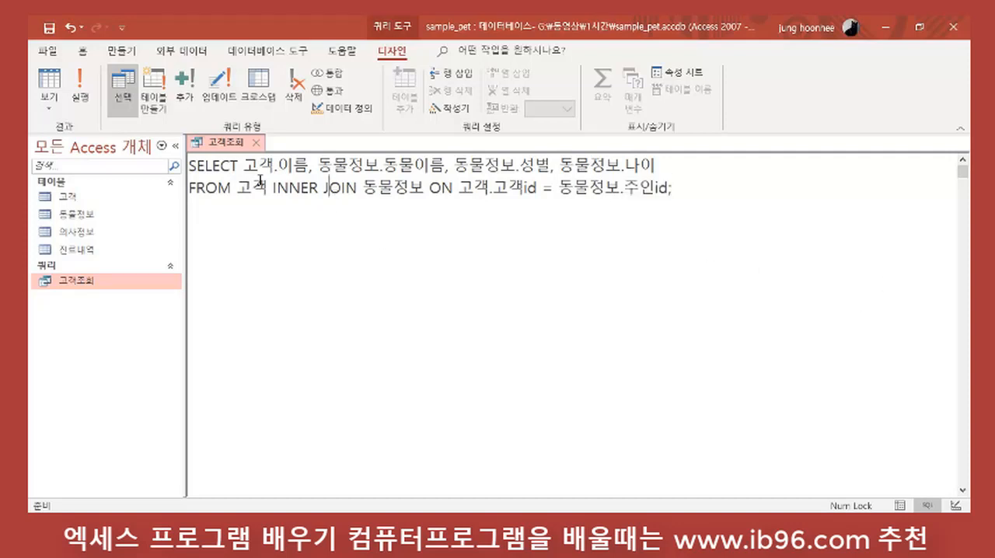
left_click_drag(233, 186, 272, 187)
left_click_drag(362, 186, 408, 186)
left_click_drag(246, 164, 692, 153)
left_click(615, 237)
Step: Run the edited query to review its records, and return it to design view
left_click(80, 92)
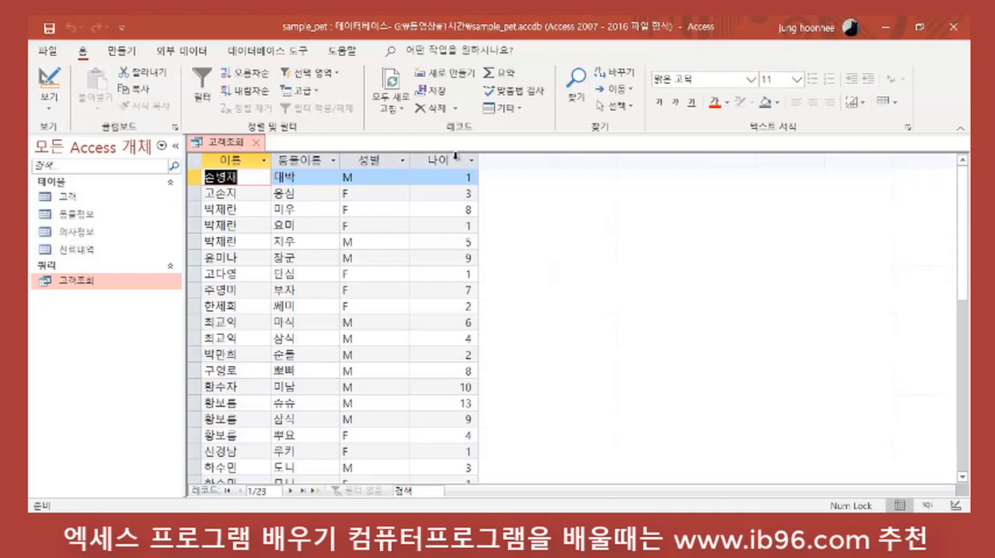
scroll(459, 237, "down", 4)
scroll(449, 303, "up", 3)
scroll(449, 304, "up", 1)
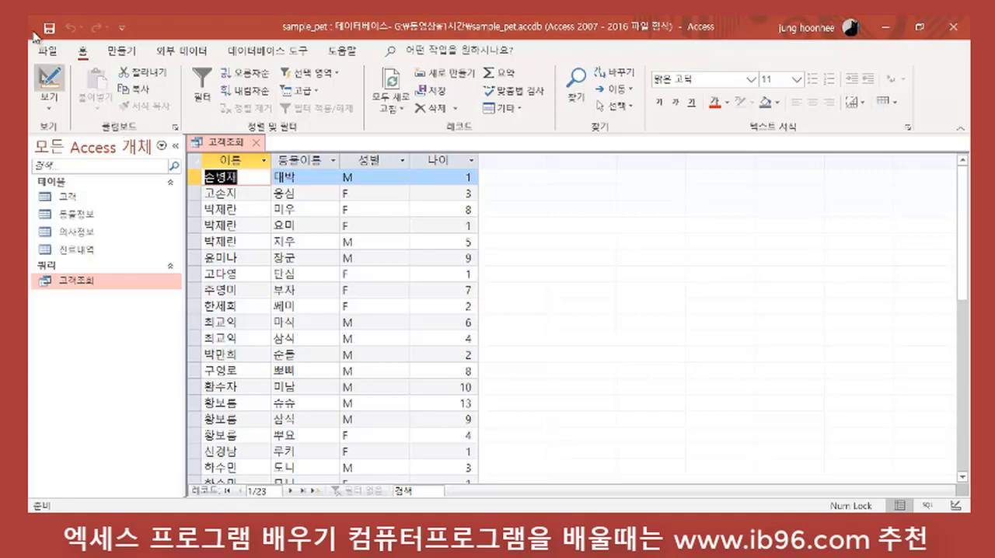
left_click(47, 82)
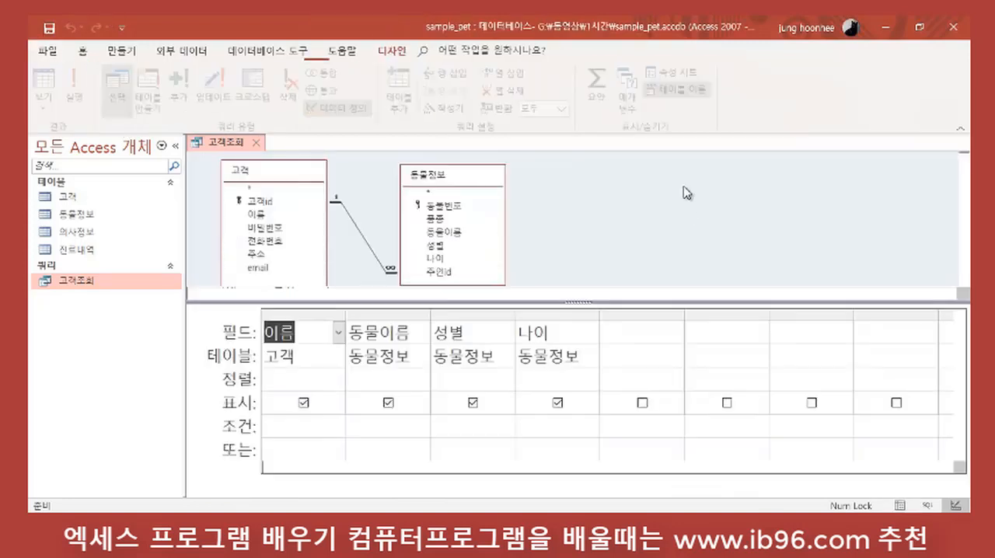
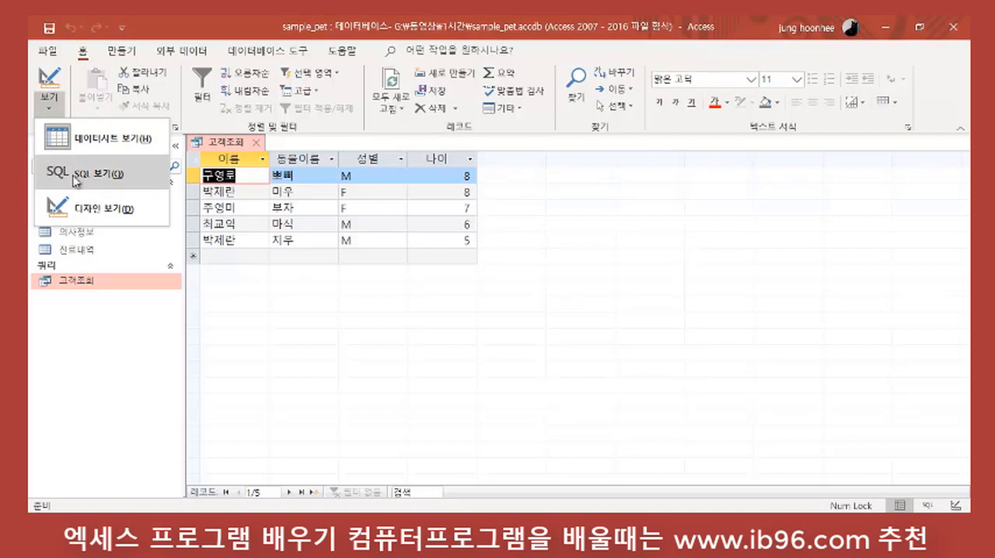
Step: Show the 고객조회 query's SQL and remove DESC from its ORDER BY 동물정보.나이 clause, ending the statement with a semicolon
left_click(84, 174)
left_click(518, 283)
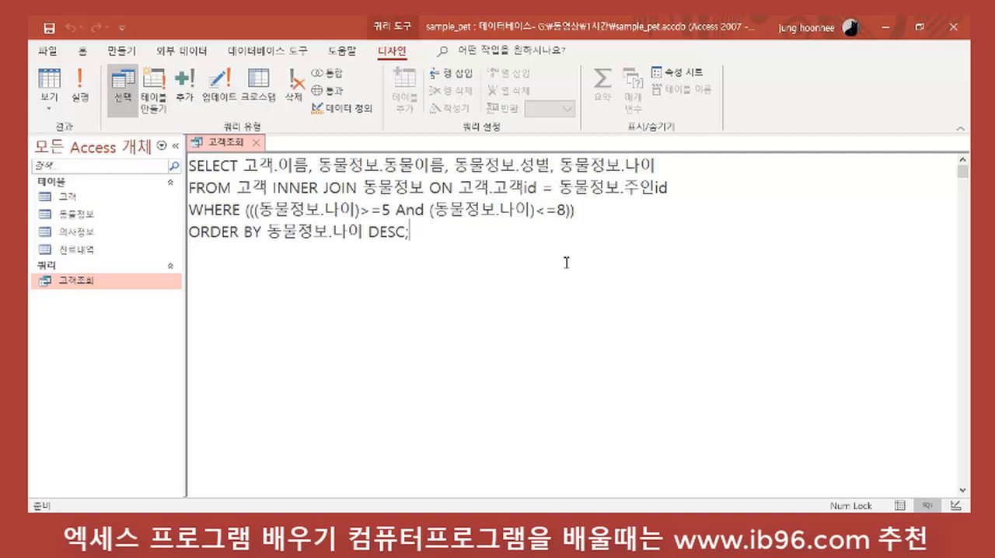
key("BackSpace")
key("BackSpace")
key("BackSpace")
key("BackSpace")
key("BackSpace")
key("BackSpace")
type(";")
left_click(595, 285)
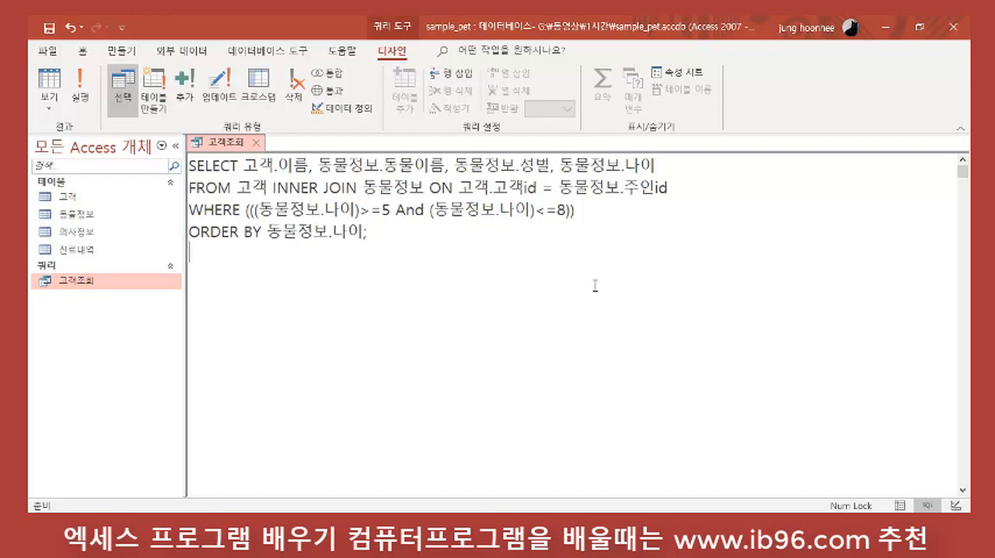
Step: Run the 고객조회 query to review its records and close it, saving the design changes
left_click(81, 81)
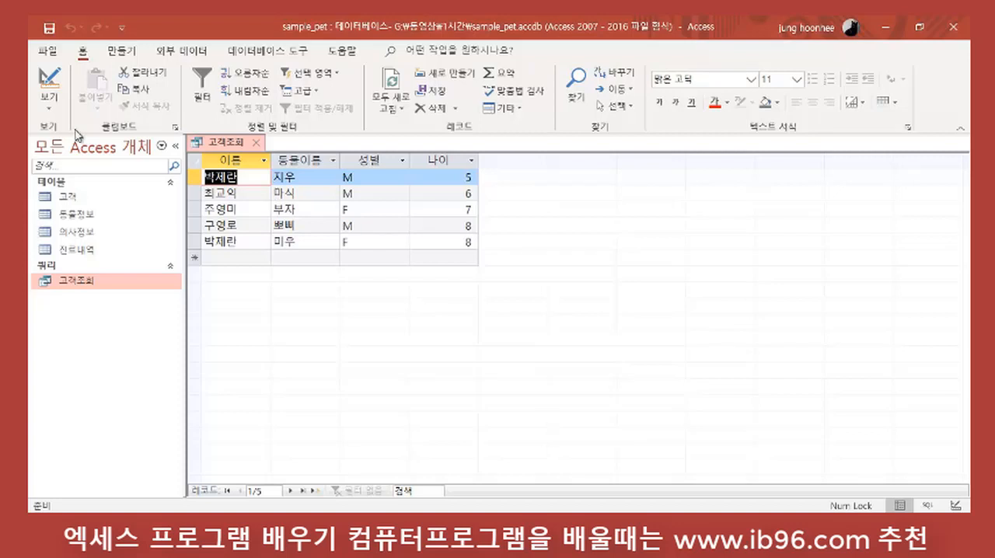
left_click(257, 144)
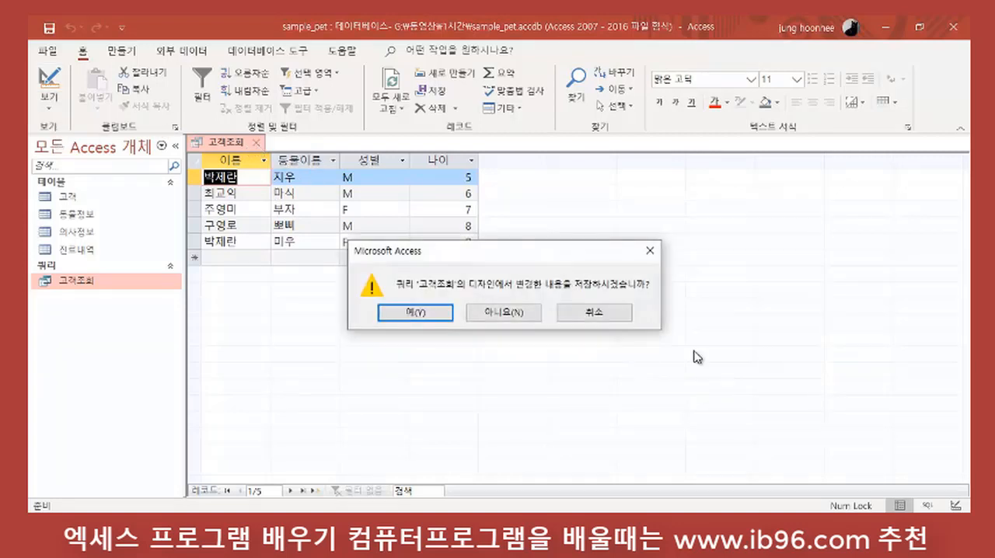
left_click(428, 313)
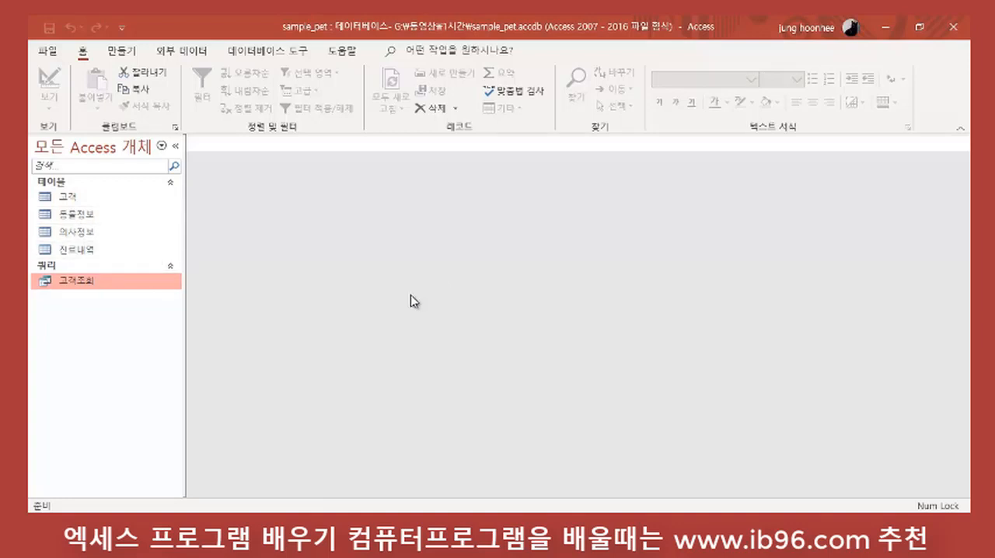
Step: Create a new query in design view with the 동물정보 and 진료내역 tables as its sources
left_click(85, 218)
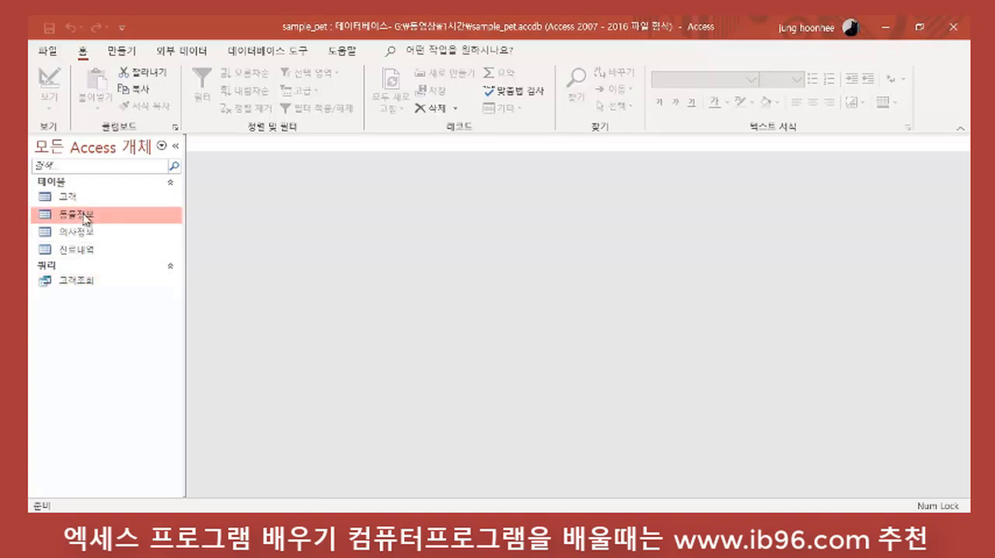
left_click(92, 250)
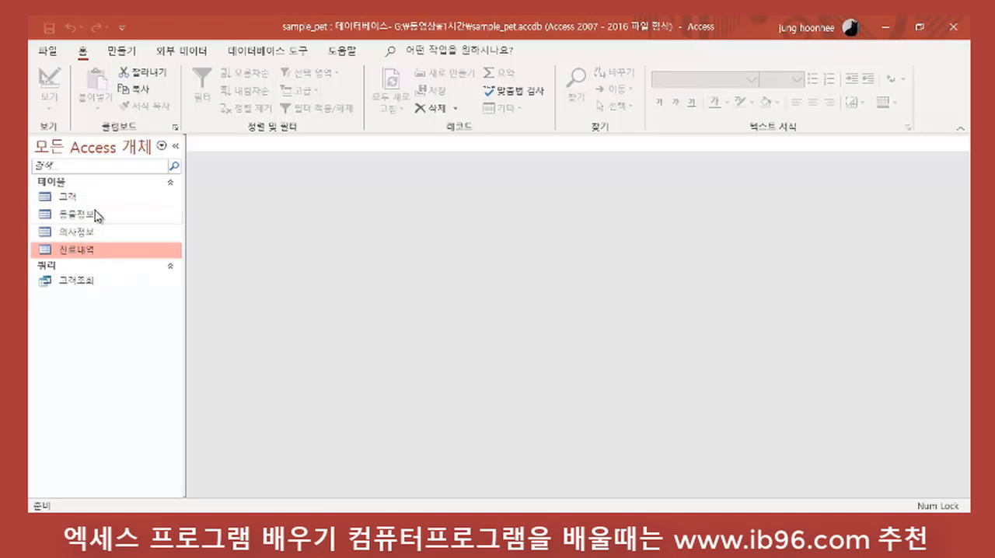
left_click(97, 216)
left_click(94, 252)
left_click(120, 51)
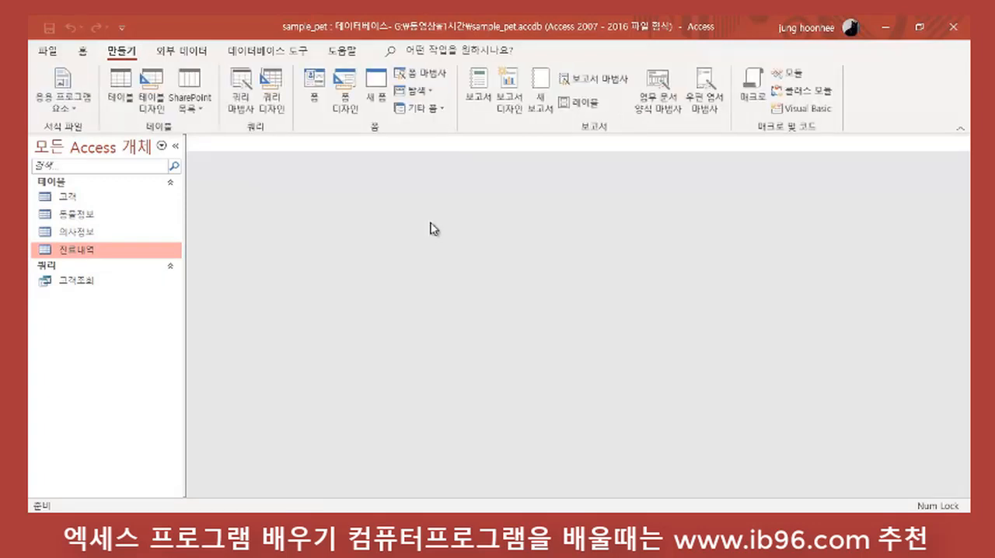
left_click(271, 84)
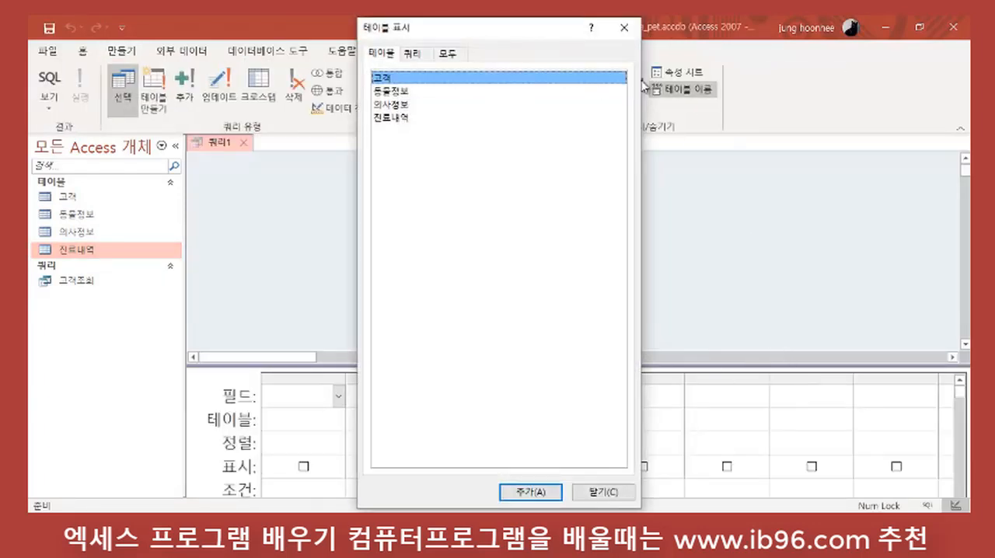
double_click(401, 92)
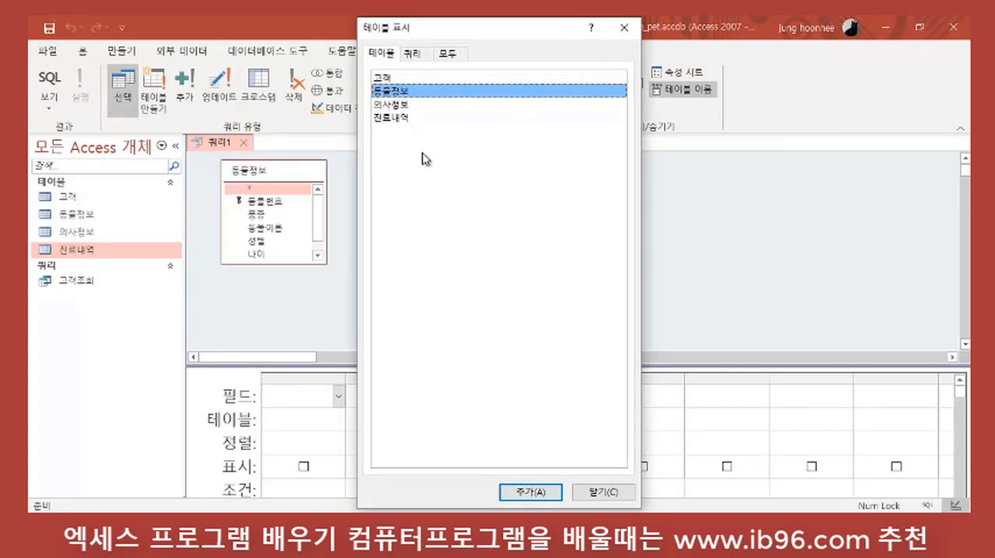
double_click(402, 119)
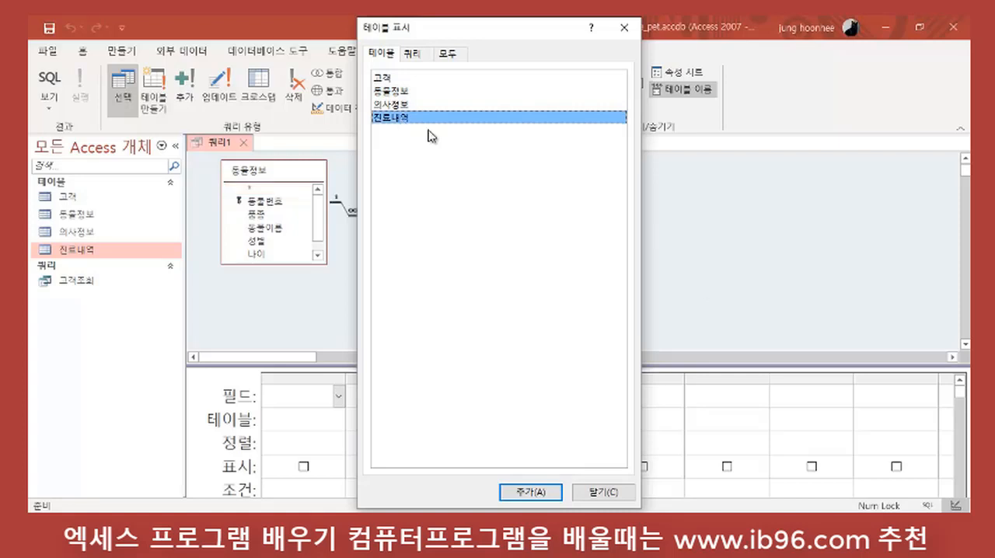
left_click(604, 492)
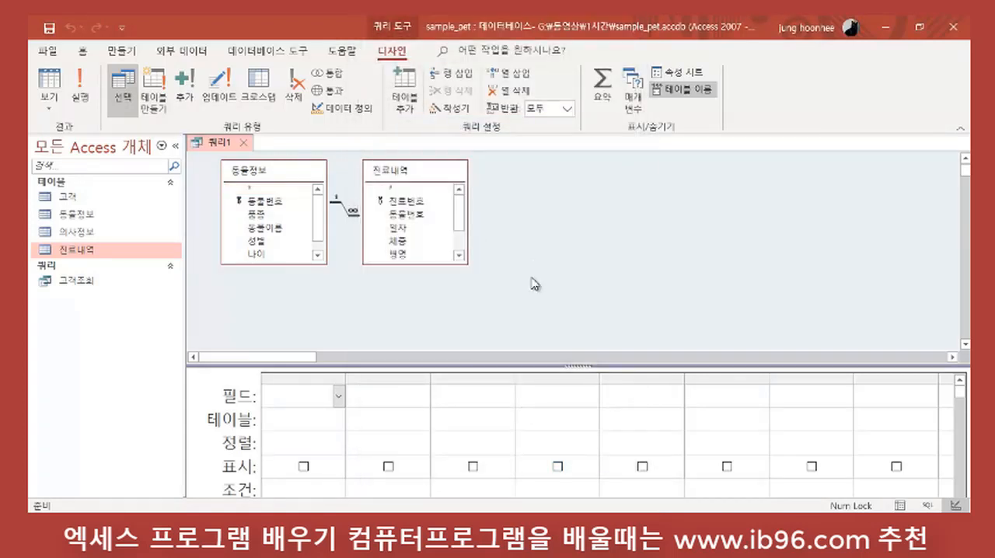
Step: Move the 진료내역 table farther from 동물정보 and enlarge the design grid to show its criteria rows
left_click_drag(428, 169, 509, 173)
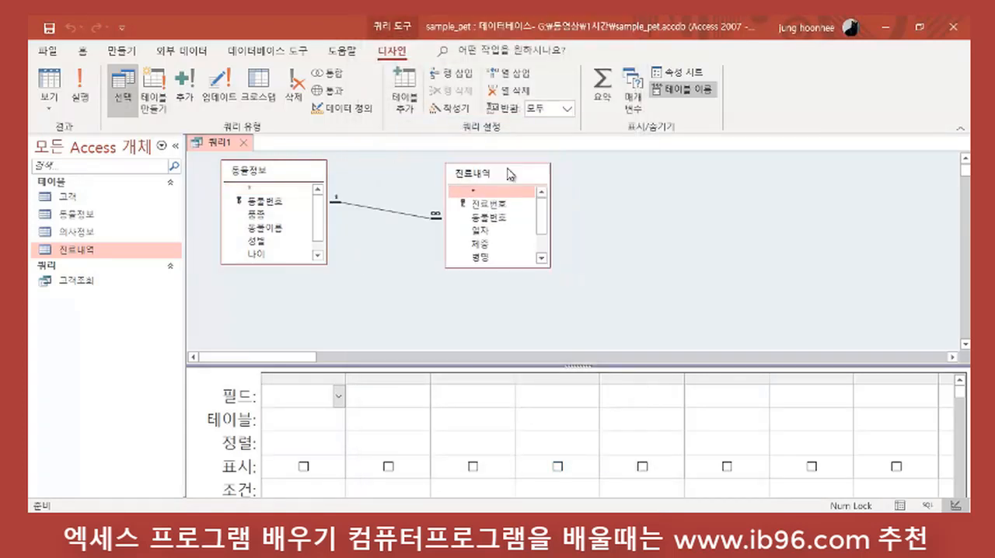
left_click(607, 232)
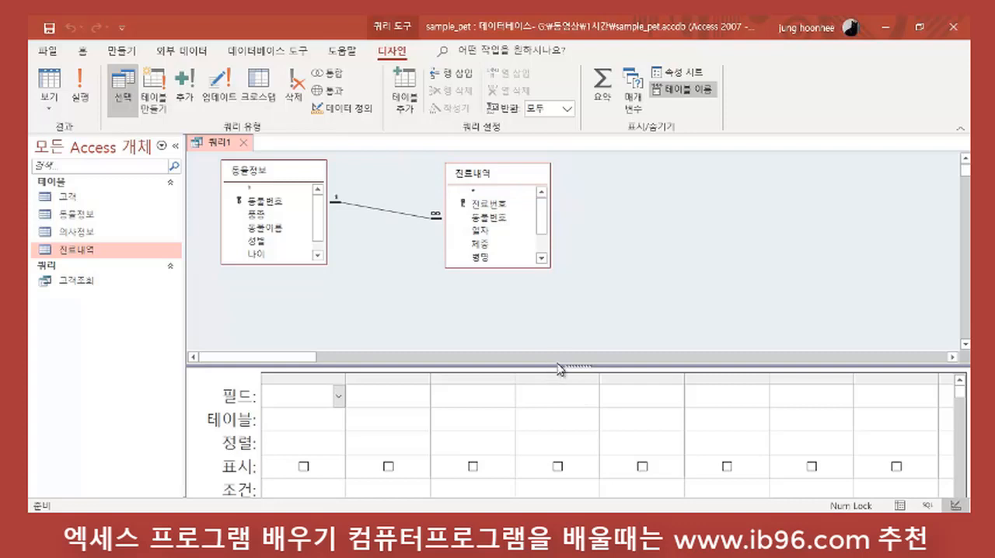
left_click_drag(557, 368, 547, 297)
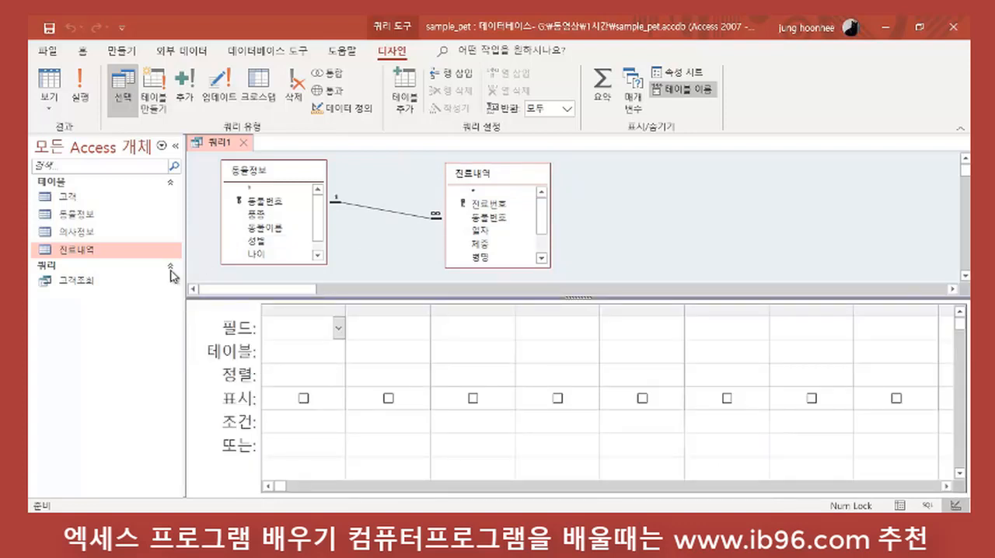
Step: Add the 동물이름, 품종 and 나이 fields of 동물정보 to the query's design grid
double_click(272, 231)
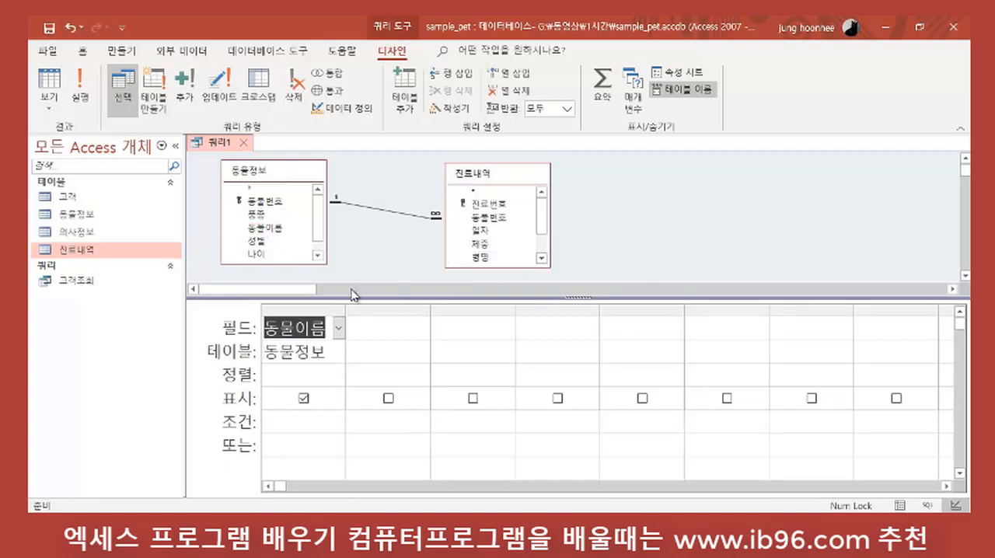
double_click(258, 215)
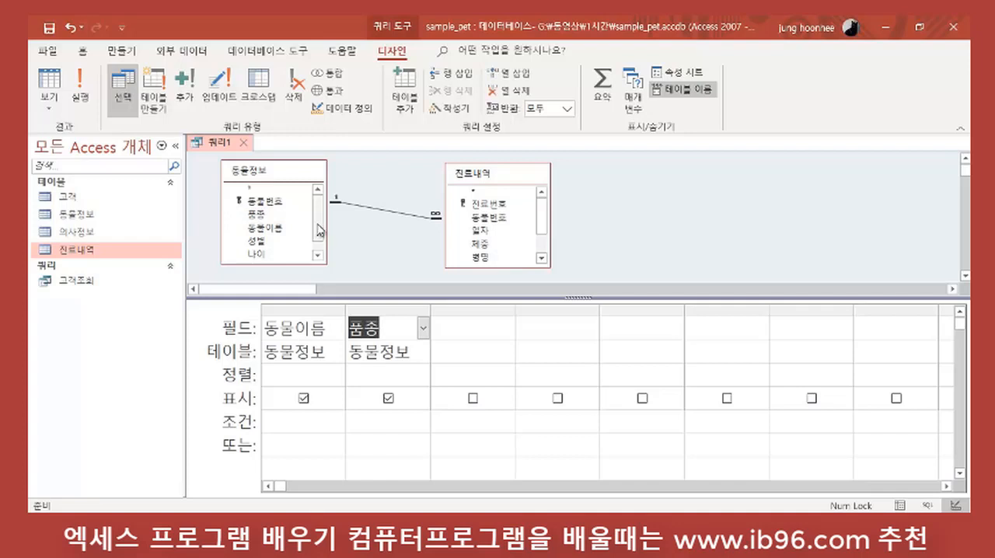
scroll(319, 230, "down", 1)
double_click(256, 241)
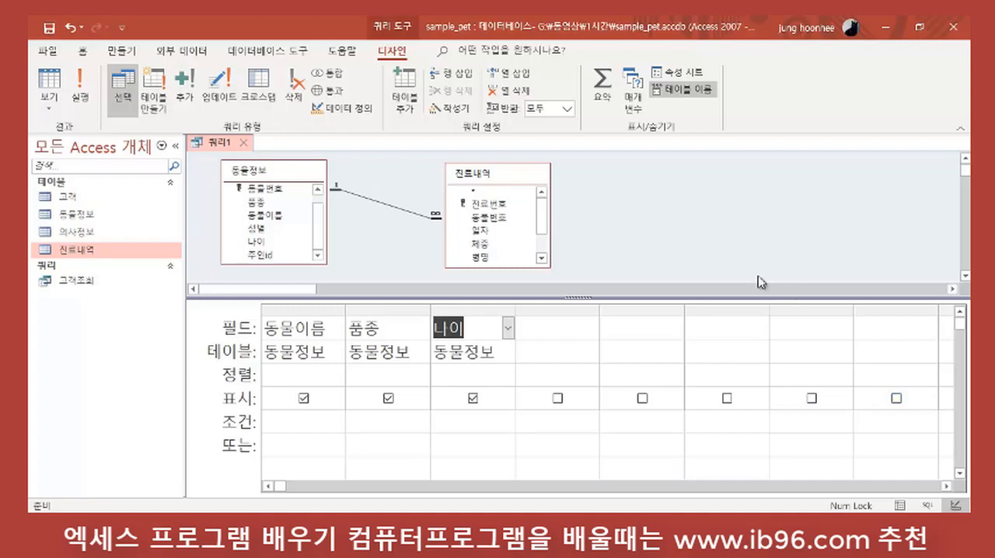
Step: Examine the fields of 동물정보 and 진료내역 and the relationship linking both tables through 동물번호
mouse_move(542, 221)
left_mouse_down()
mouse_move(541, 232)
mouse_move(542, 207)
mouse_move(542, 247)
mouse_move(541, 206)
left_mouse_up()
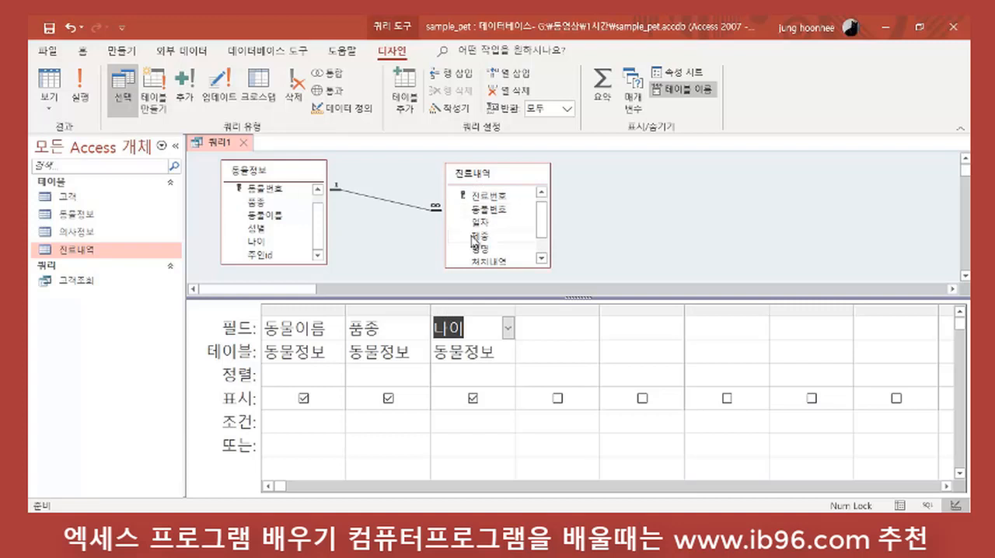
scroll(305, 233, "up", 1)
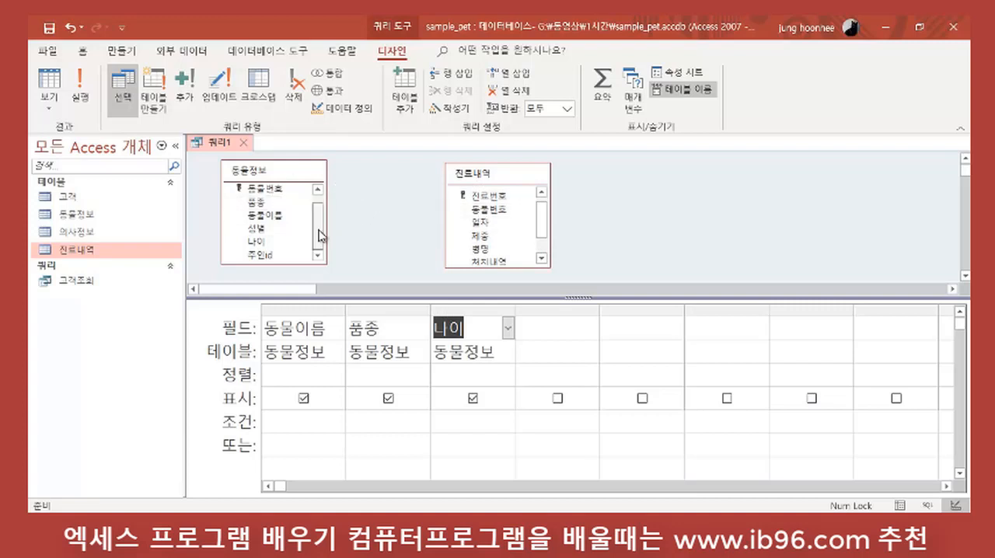
left_click(265, 204)
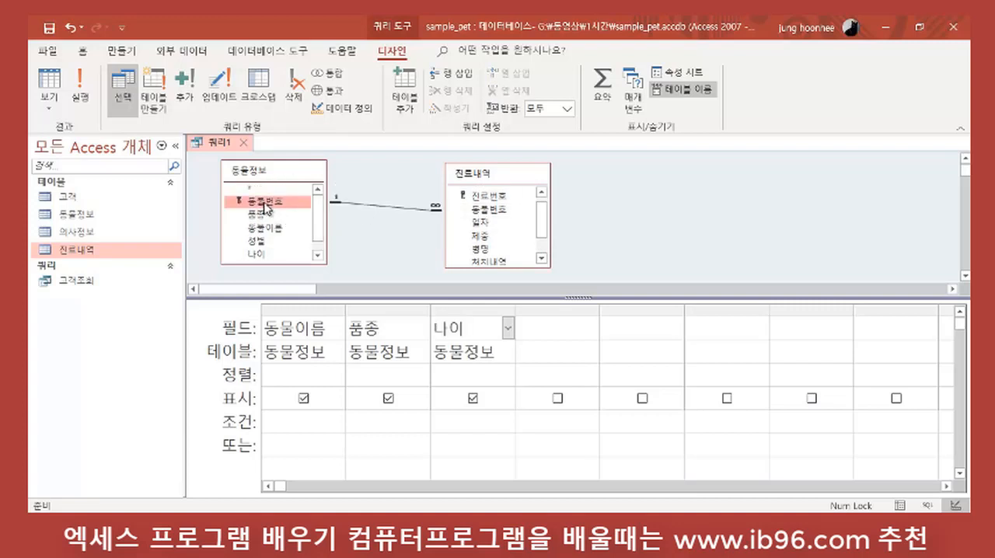
left_click(498, 211)
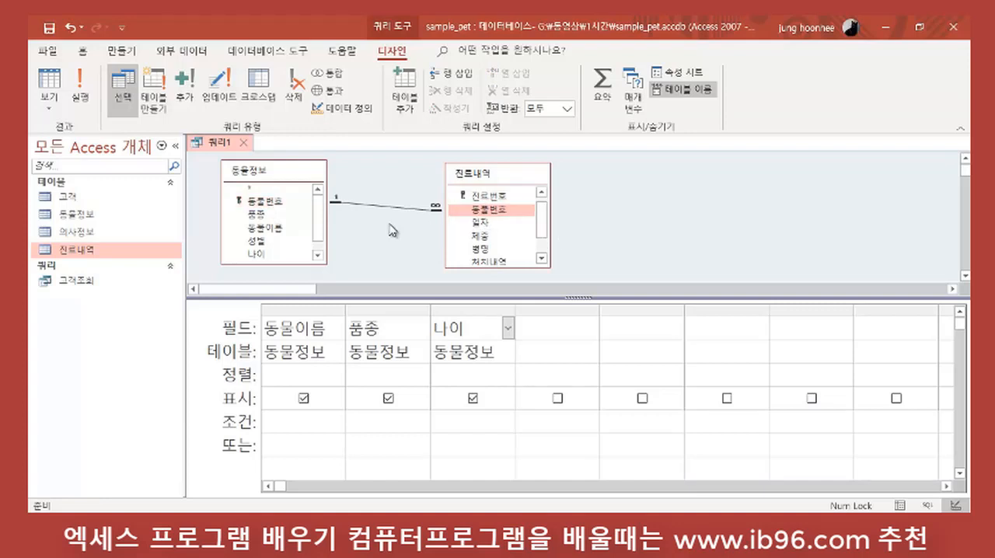
left_click_drag(278, 203, 483, 213)
left_click(263, 202)
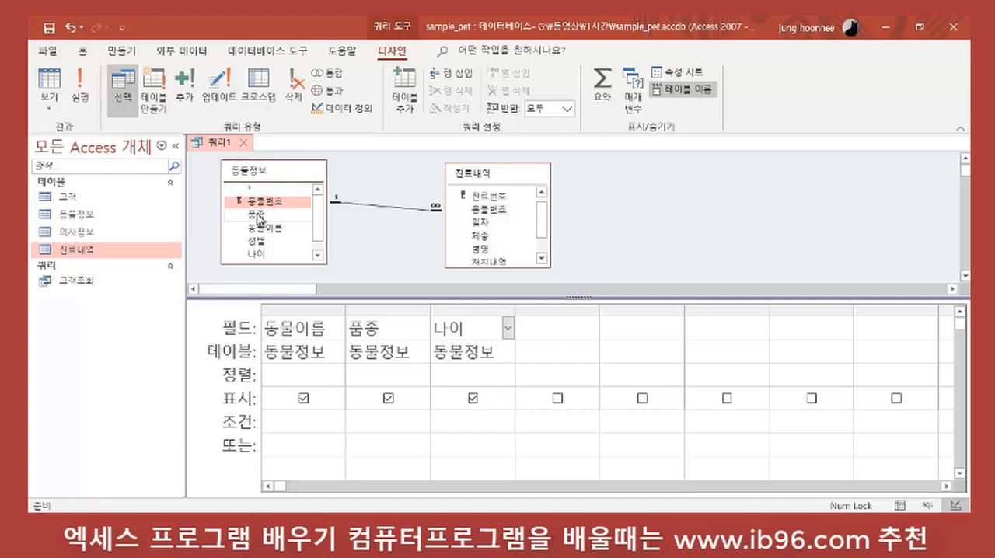
left_click(260, 217)
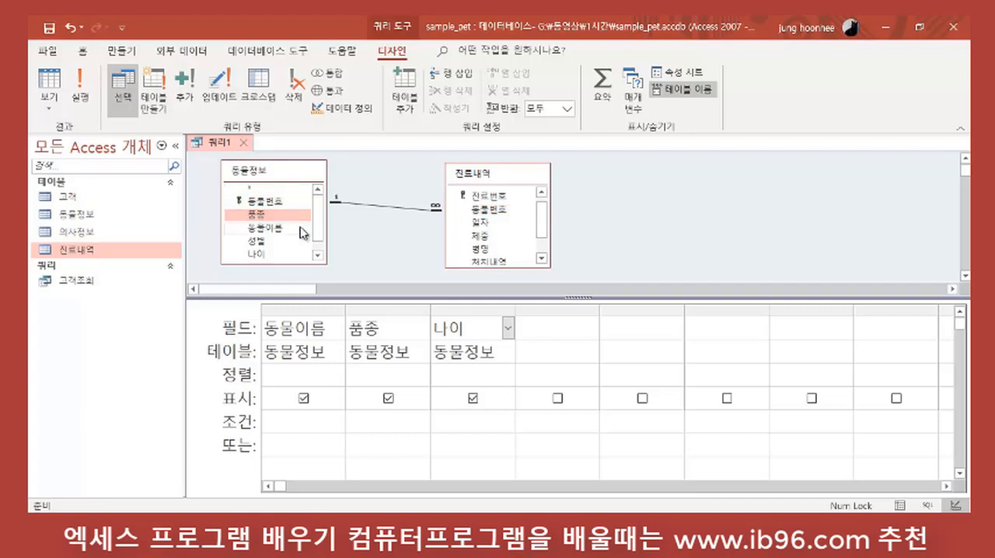
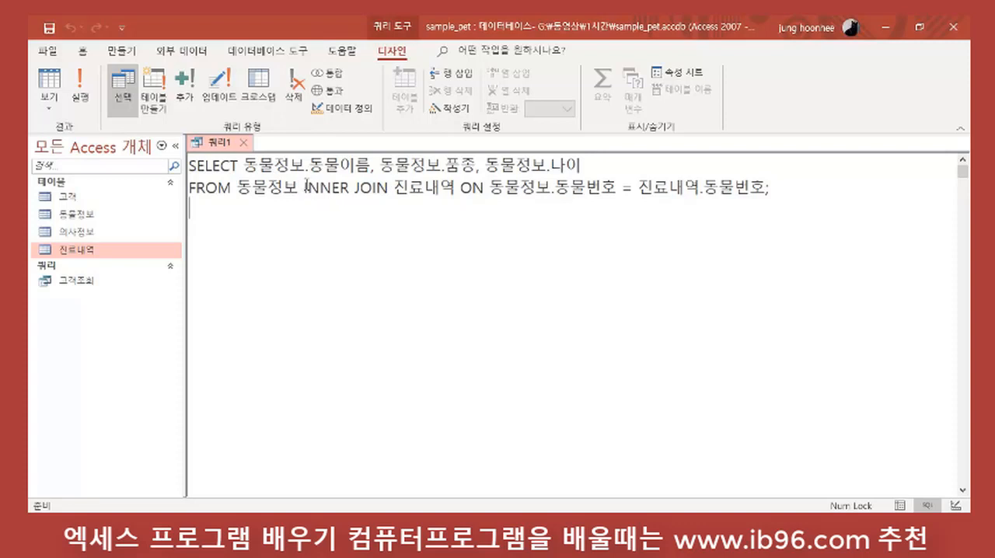
Step: Examine the INNER JOIN, the 동물번호 join condition and the selected 동물정보 fields in the query's SQL
left_click_drag(300, 186, 389, 188)
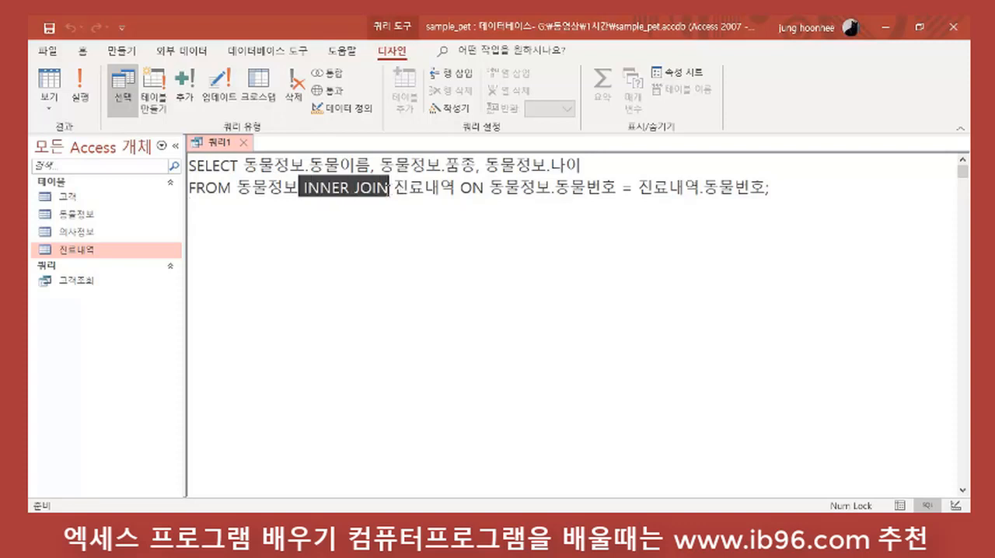
left_click(357, 242)
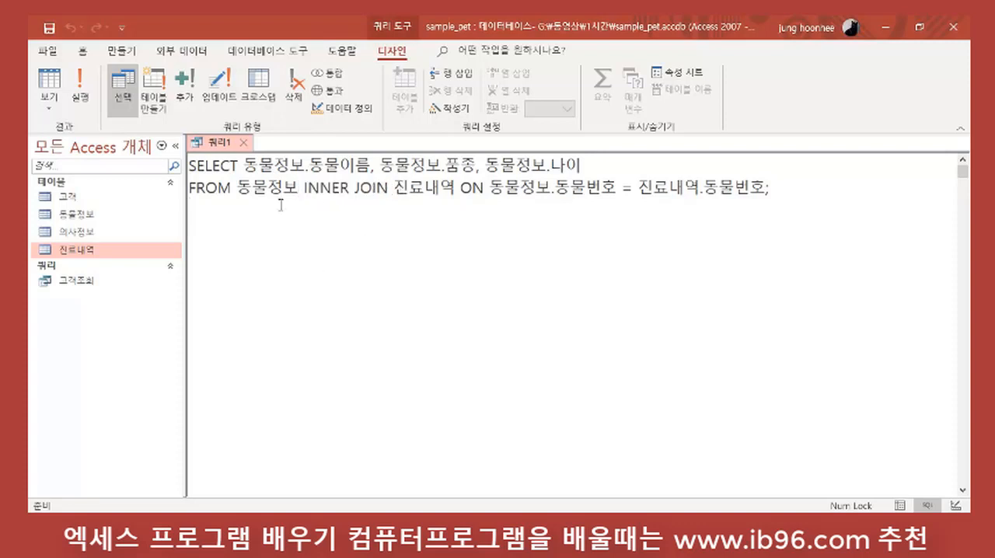
left_click_drag(237, 186, 300, 187)
left_click(389, 265)
left_click_drag(557, 188, 617, 188)
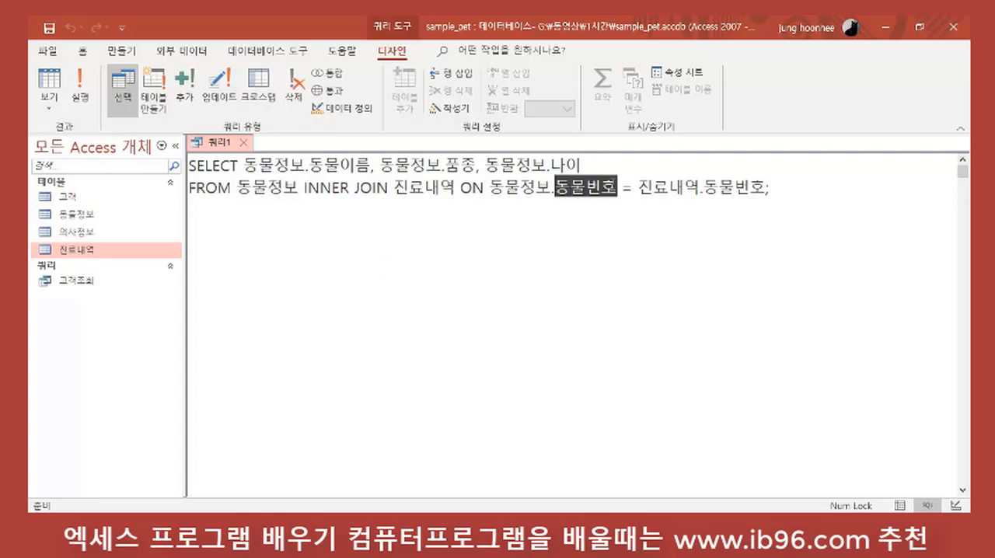
left_click(675, 274)
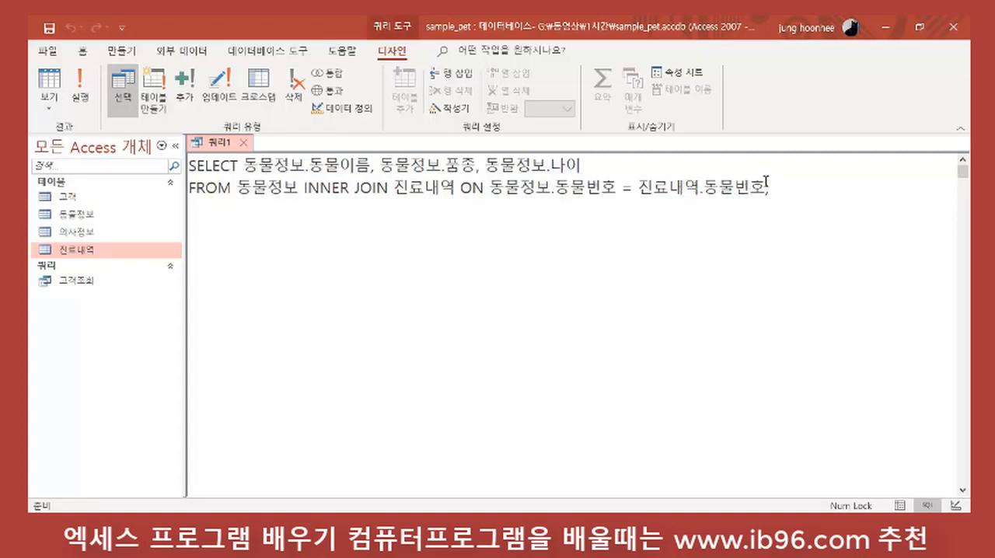
left_click_drag(768, 186, 694, 237)
left_click(671, 195)
key("Right")
left_click_drag(244, 165, 591, 159)
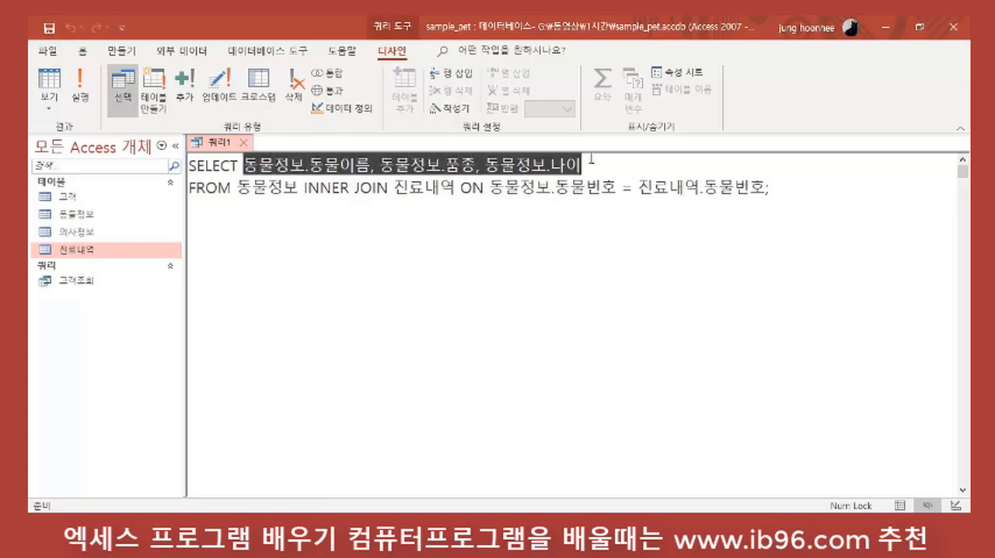
left_click(590, 158)
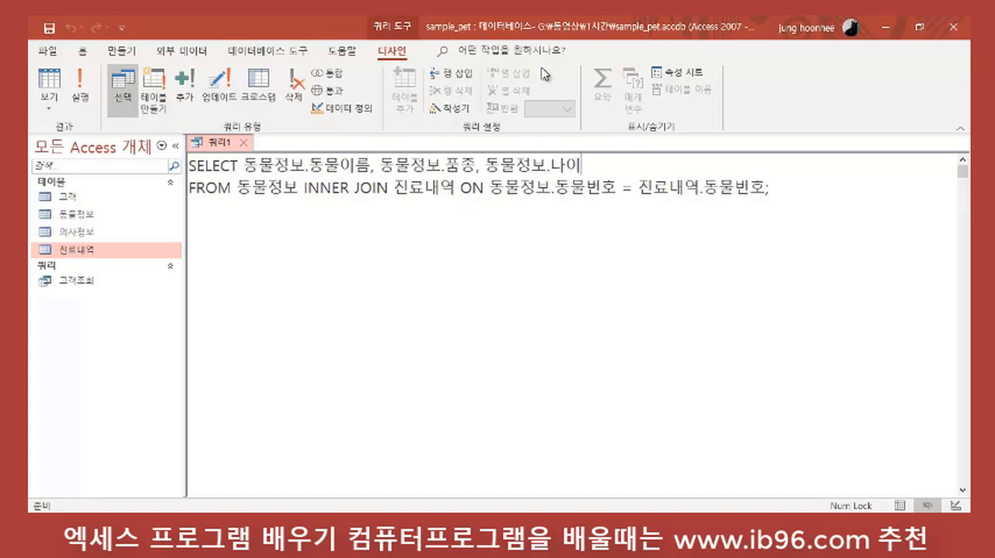
Step: Replace INNER with outer before JOIN in the query's FROM clause
left_click(348, 186)
key("BackSpace")
key("BackSpace")
key("BackSpace")
key("BackSpace")
key("BackSpace")
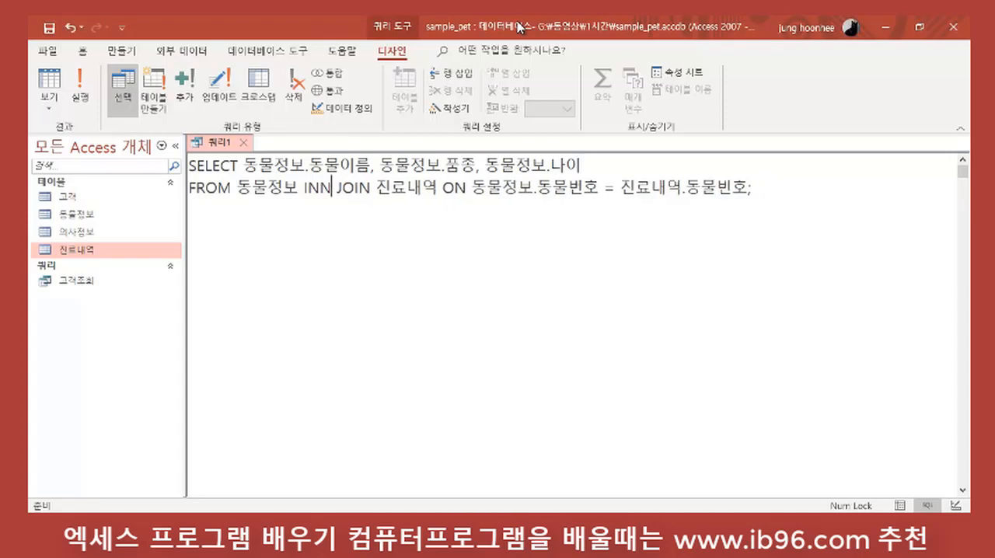
type("ㅐ ㅓ")
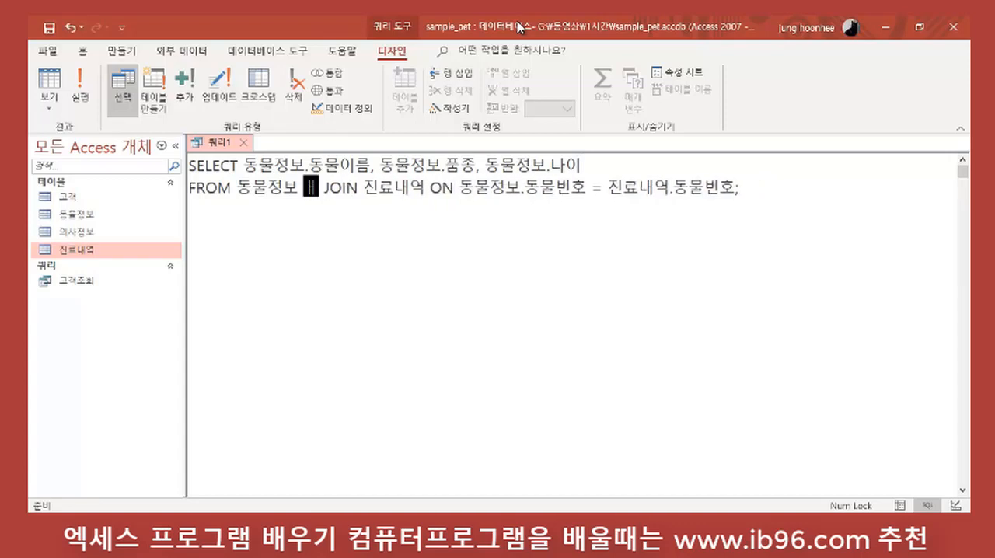
key("BackSpace")
key("BackSpace")
key("BackSpace")
key("BackSpace")
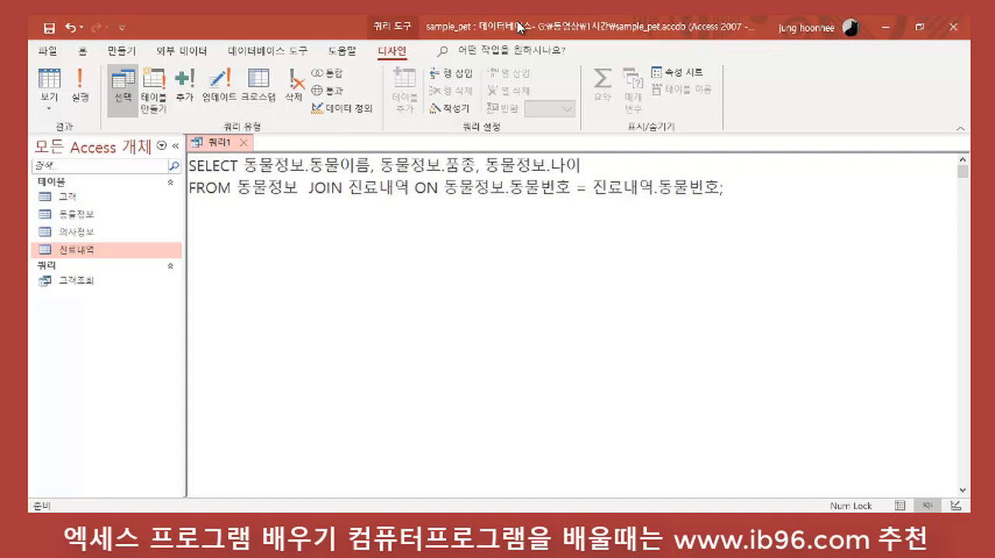
type("out")
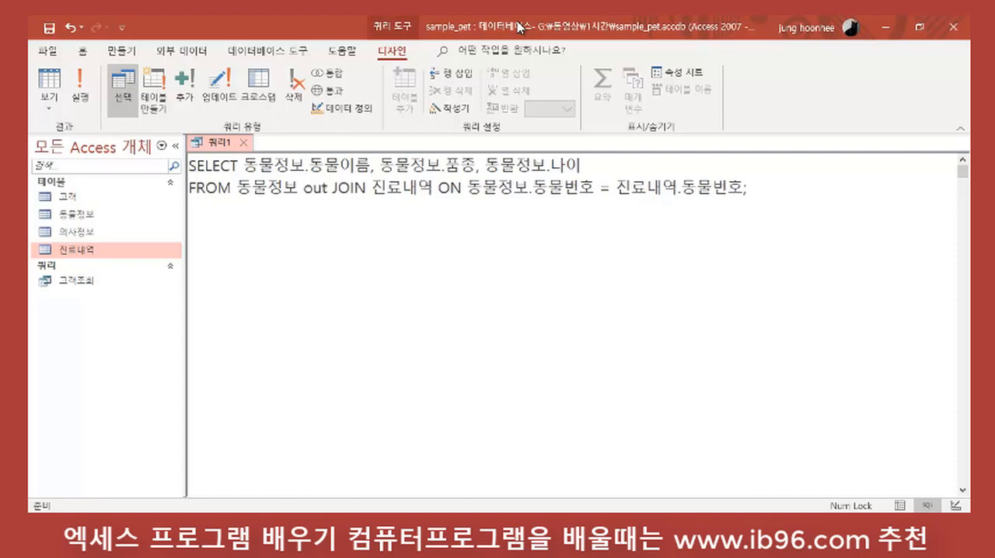
type("er")
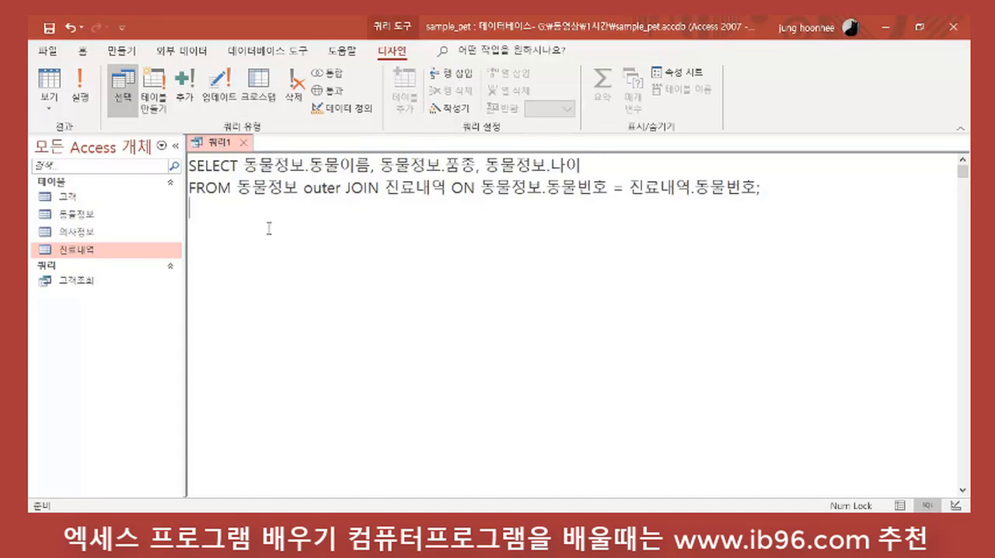
Step: Try to display the outer JOIN query's results as a datasheet and return to its FROM clause
left_click(49, 87)
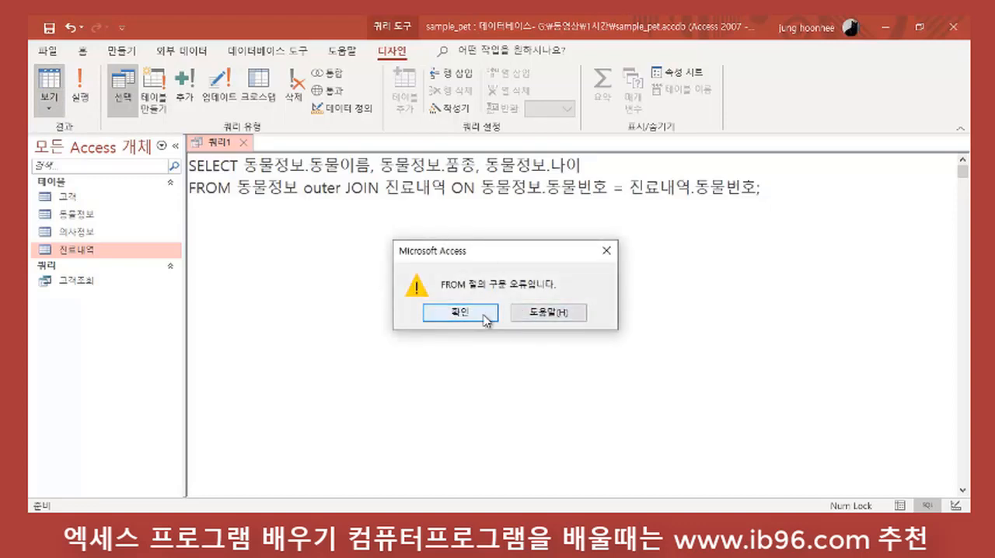
left_click(475, 314)
left_click(348, 216)
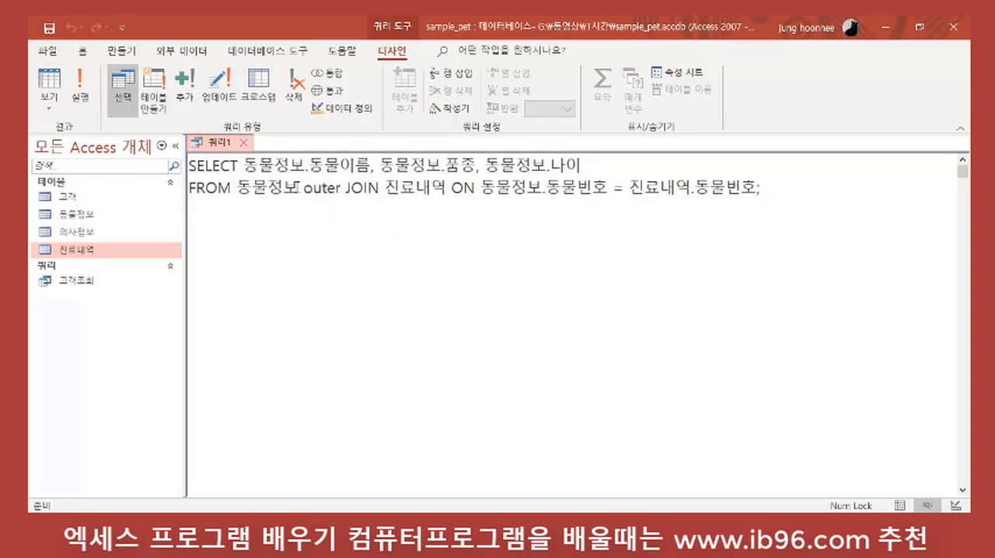
left_click(298, 188)
Step: Open the 동물정보 table, look through its records to the last 동물번호, and close it
double_click(79, 214)
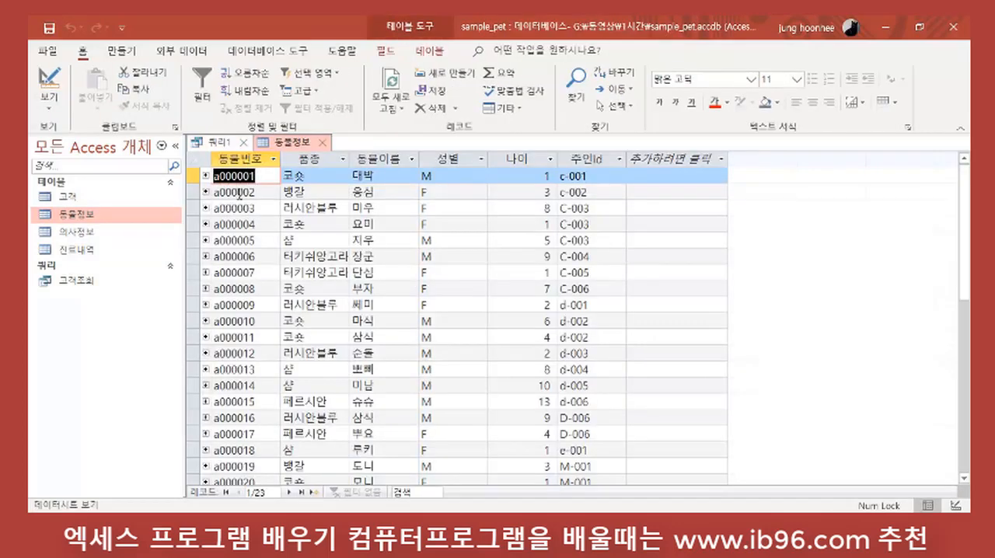
scroll(244, 322, "down", 5)
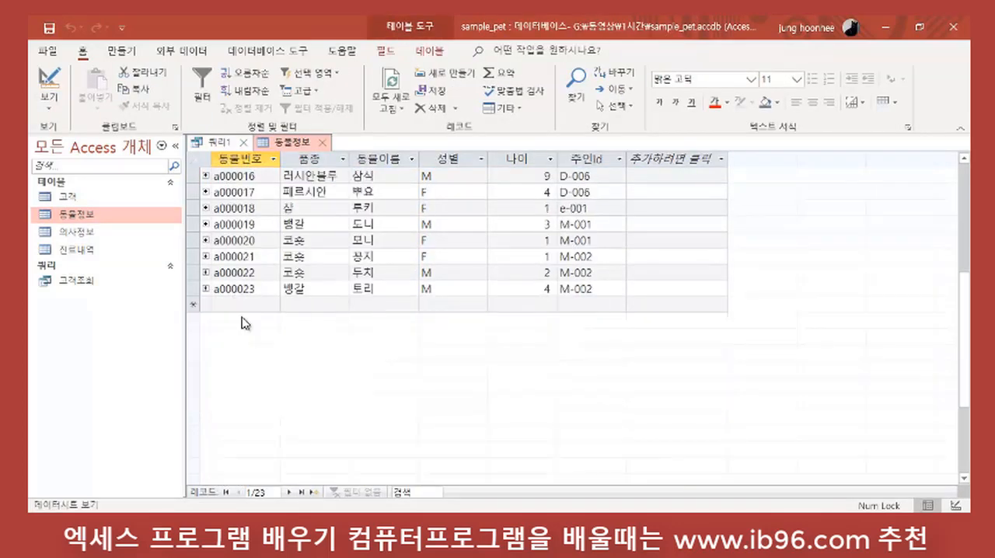
scroll(244, 322, "up", 3)
left_click(322, 143)
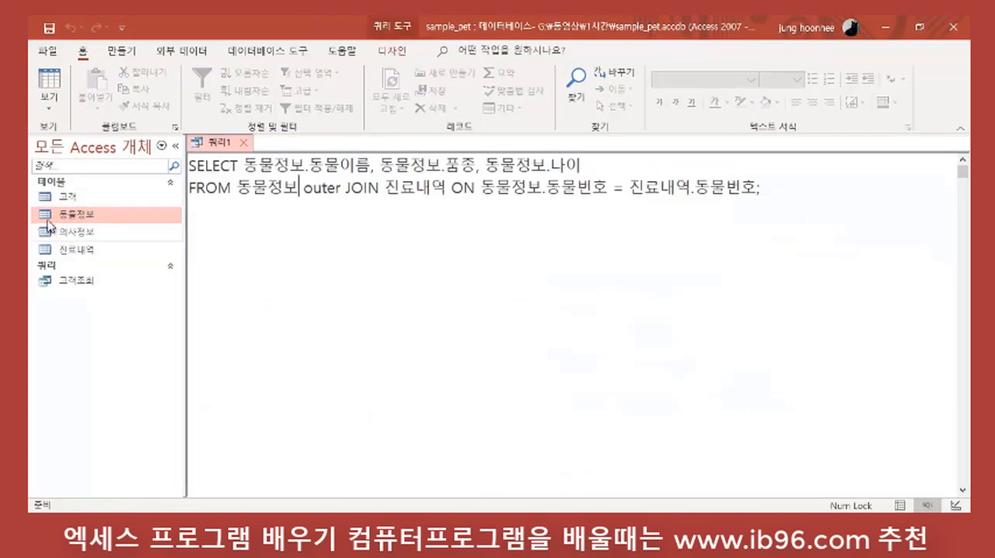
Step: Open the 진료내역 table, look through the 동물번호 values of its records, and close it
left_click(82, 250)
double_click(82, 250)
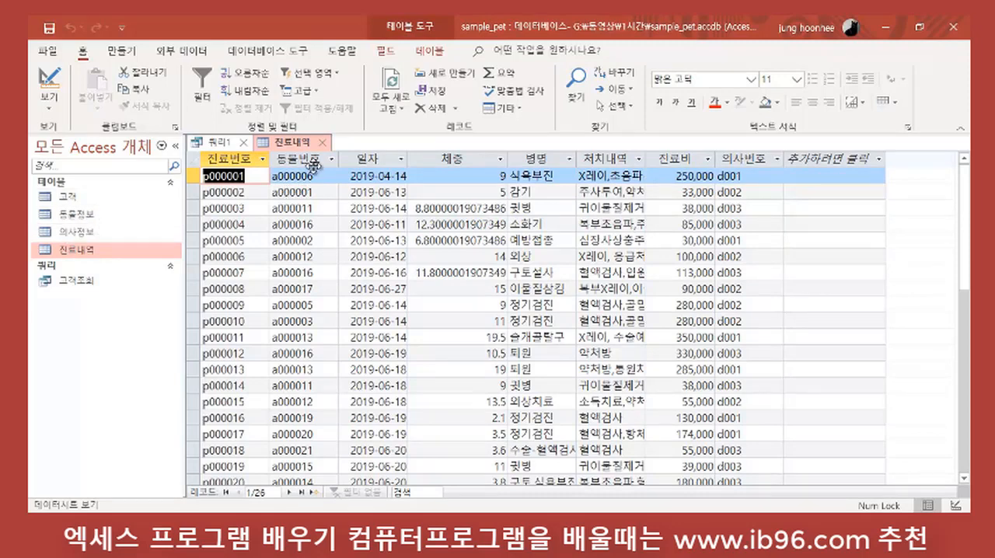
scroll(322, 266, "down", 3)
scroll(322, 264, "up", 3)
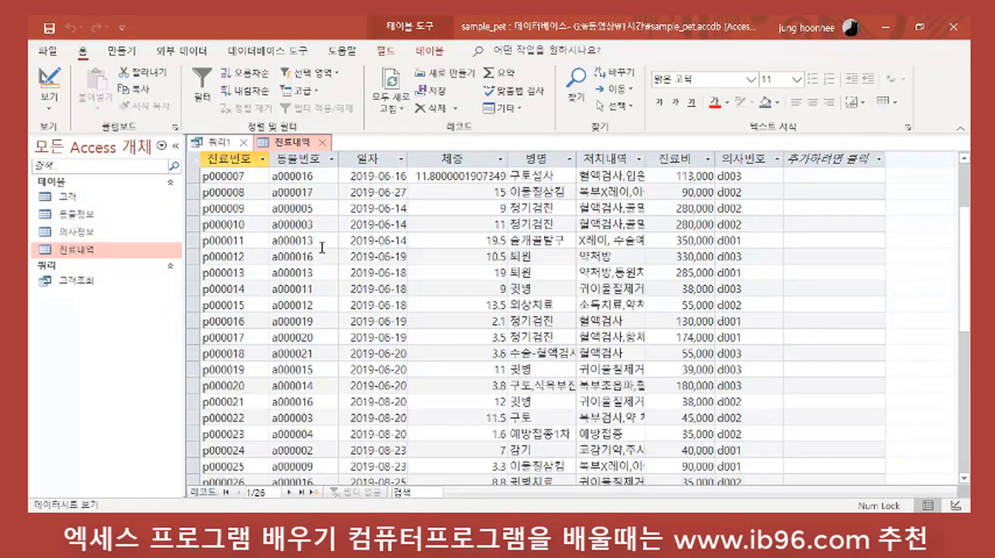
left_click(324, 143)
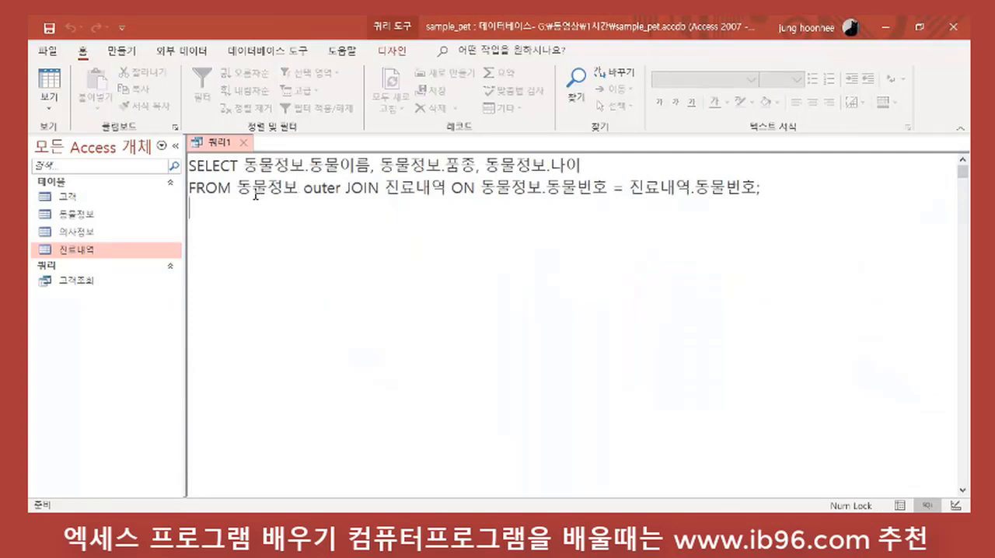
Step: Examine which tables, 동물정보 and 진료내역, stand before and after the outer JOIN in the SQL
left_click_drag(237, 187, 298, 187)
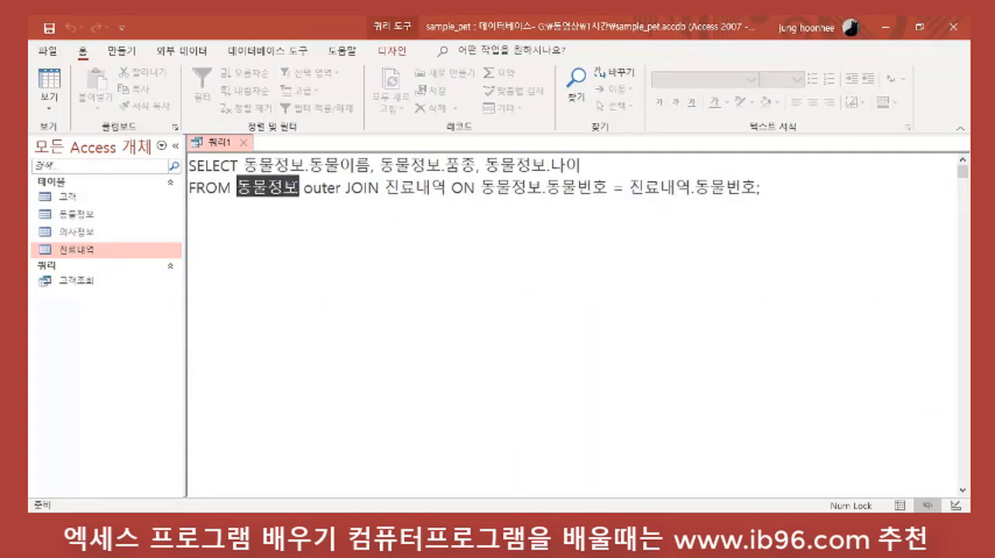
left_click_drag(385, 187, 464, 221)
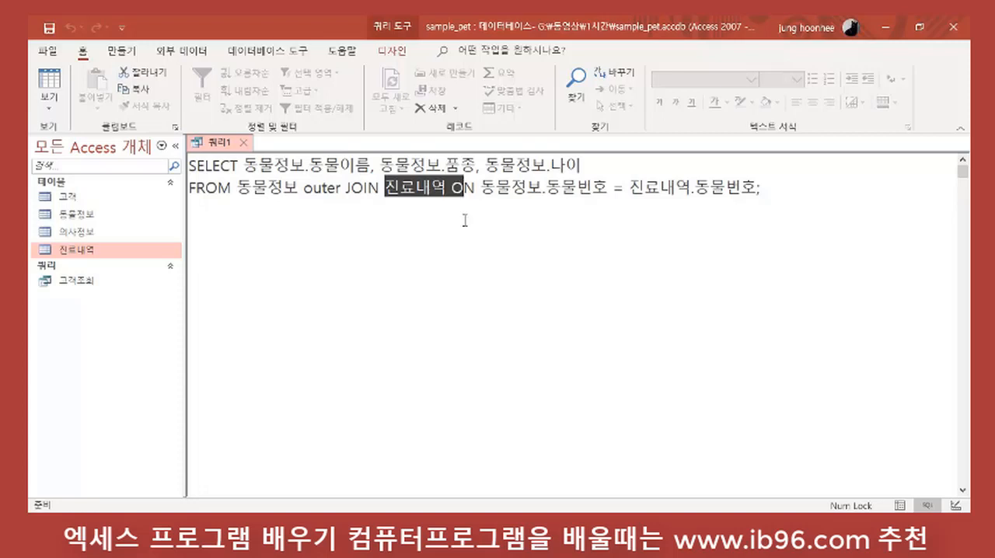
left_click(464, 223)
left_click(300, 188)
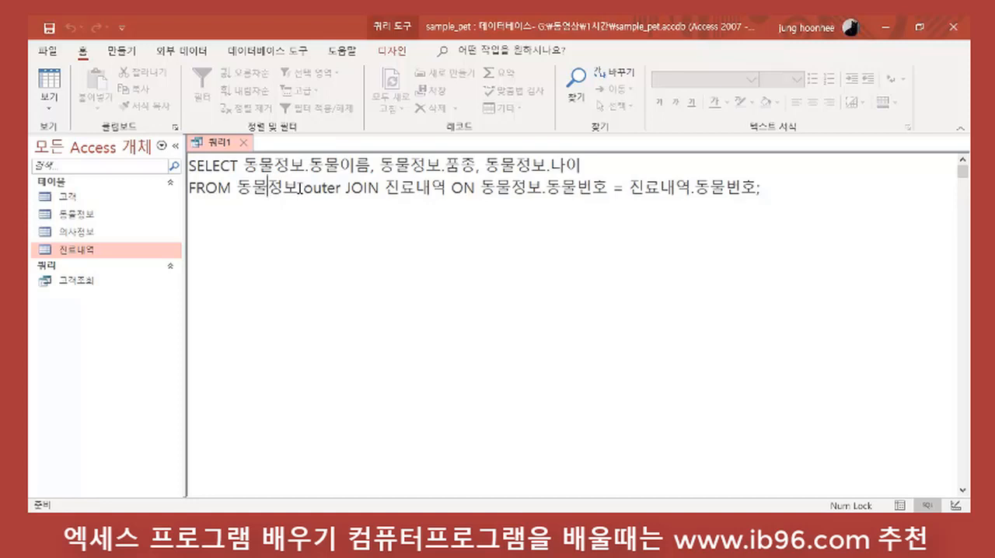
left_click_drag(299, 188, 231, 188)
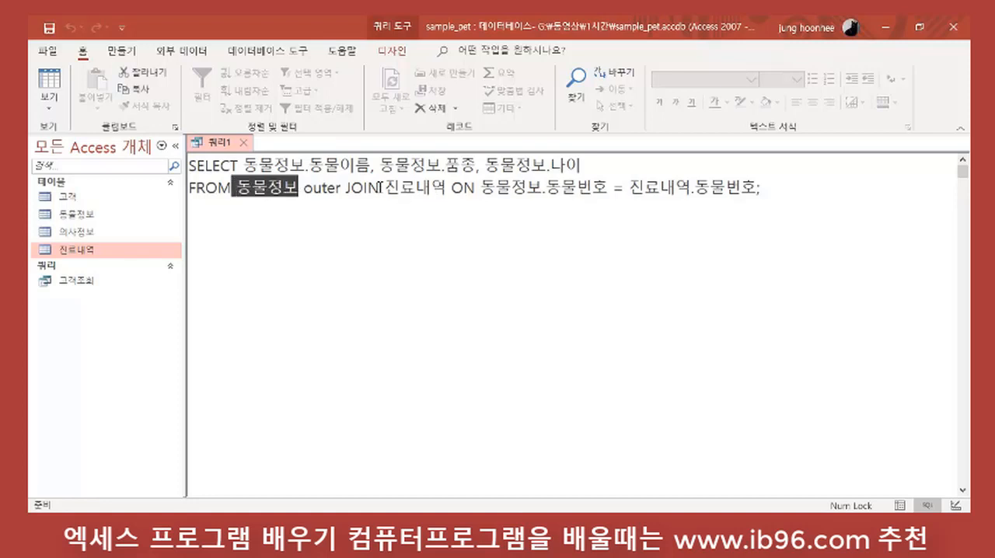
left_click_drag(380, 188, 462, 266)
left_click(462, 266)
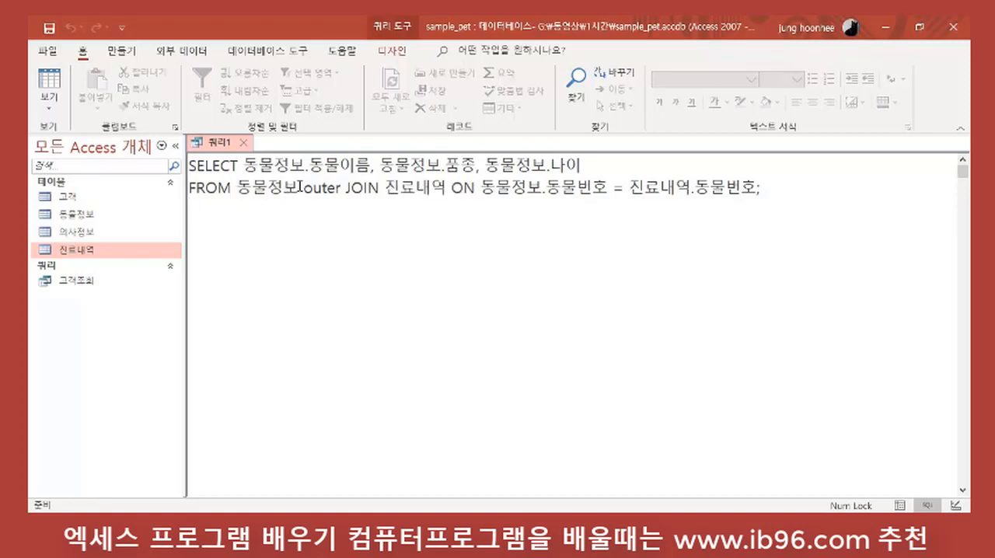
Step: Insert left before outer JOIN in the FROM clause so 동물정보 is left outer joined to 진료내역
left_click(300, 188)
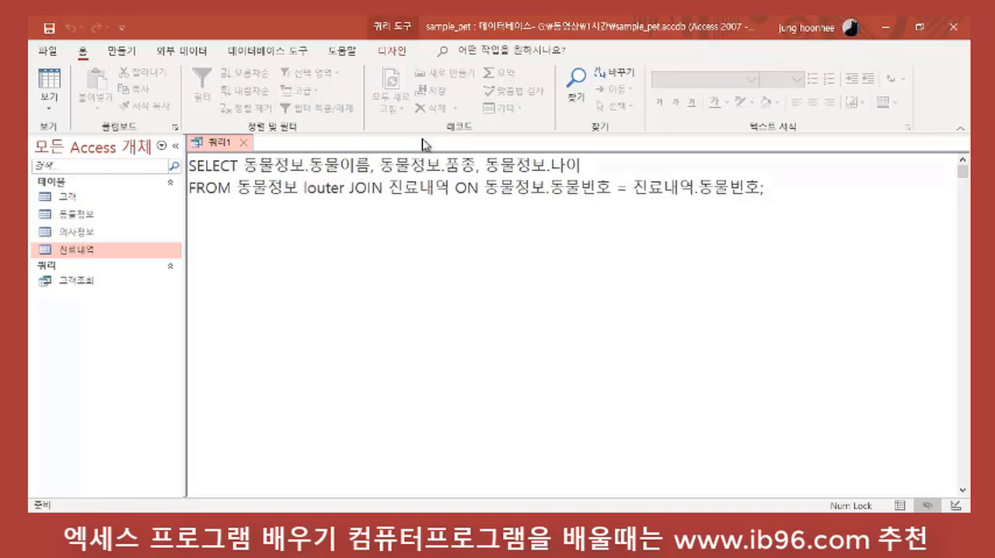
type("left")
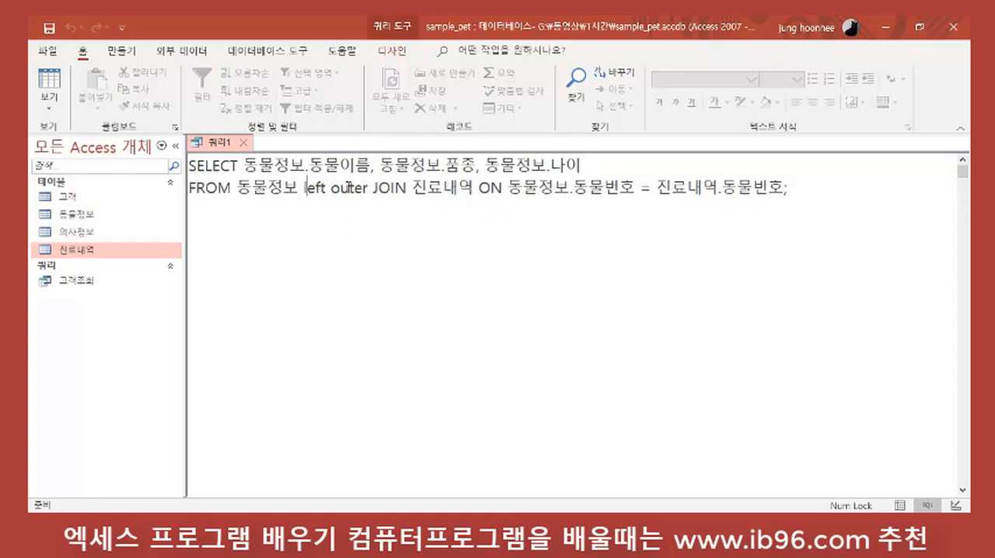
left_click(404, 187)
left_click(521, 267)
Step: Show the left outer join query's results in datasheet view and look through the records
left_click(128, 52)
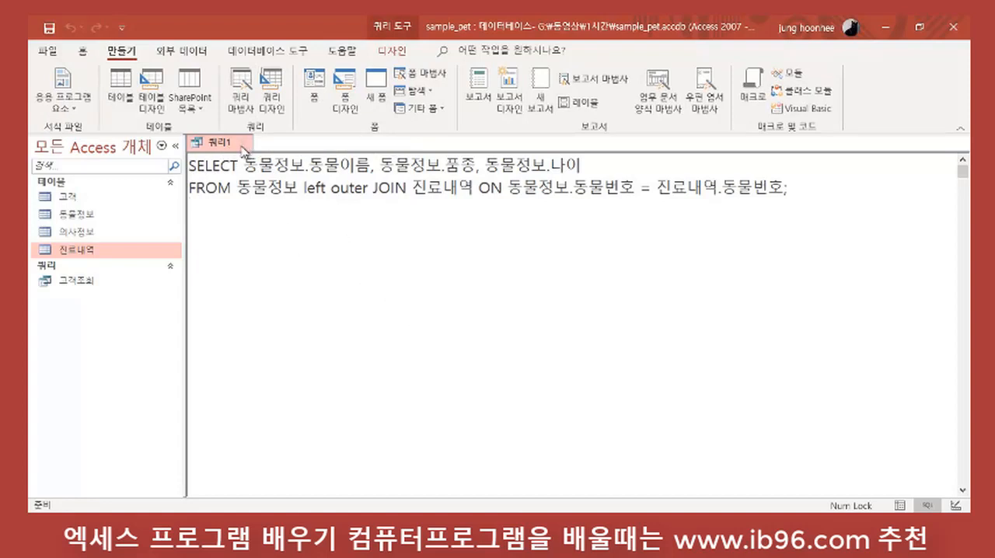
left_click(83, 52)
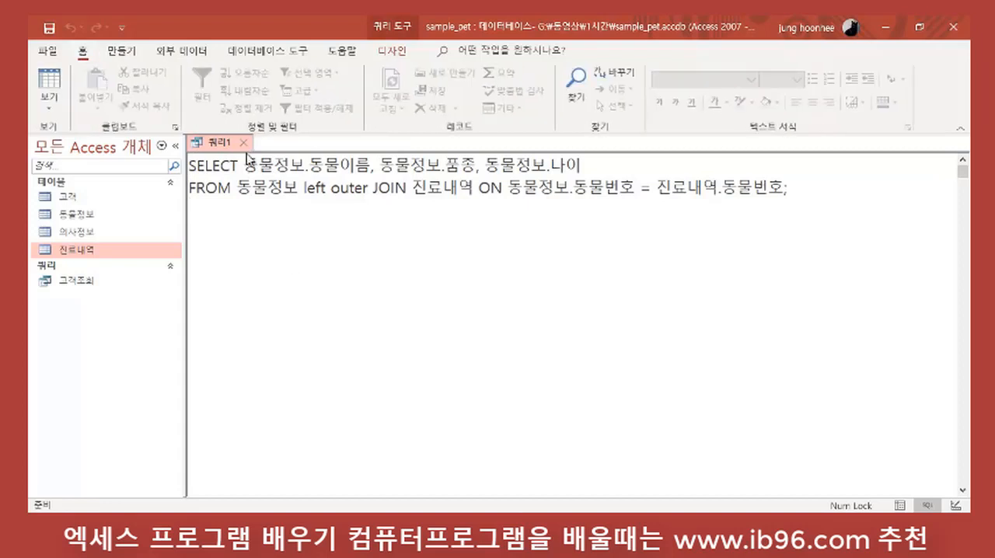
left_click(49, 99)
left_click(81, 135)
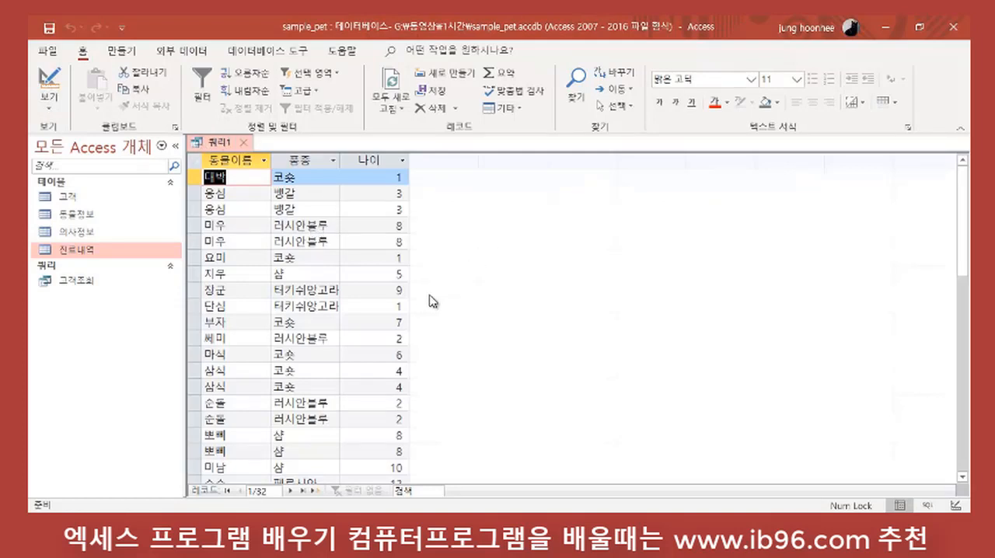
scroll(427, 338, "down", 5)
scroll(424, 346, "up", 5)
Step: In SQL view, insert 동물정보.동물번호 as the first field of the SELECT list, followed by a comma
left_click(49, 107)
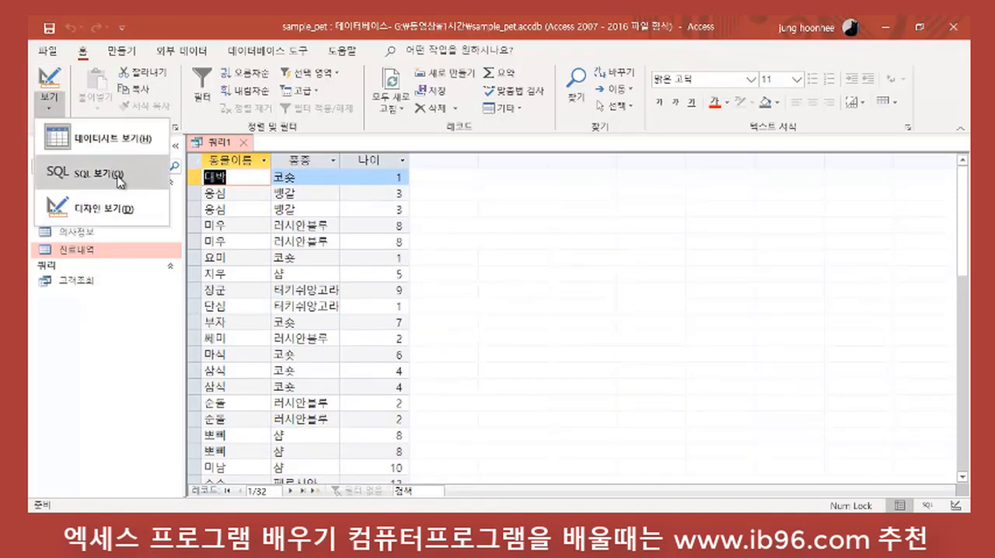
left_click(117, 175)
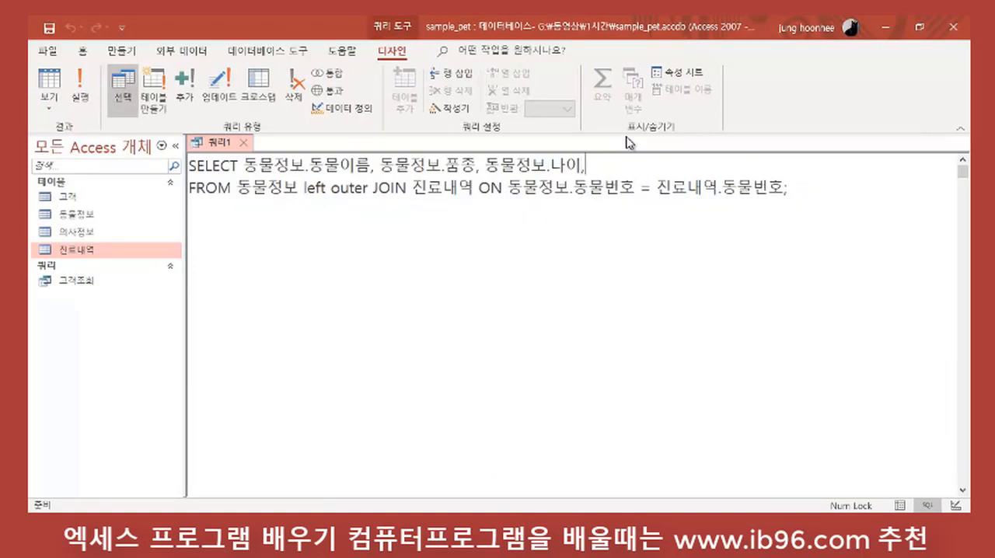
left_click(247, 159)
type("e")
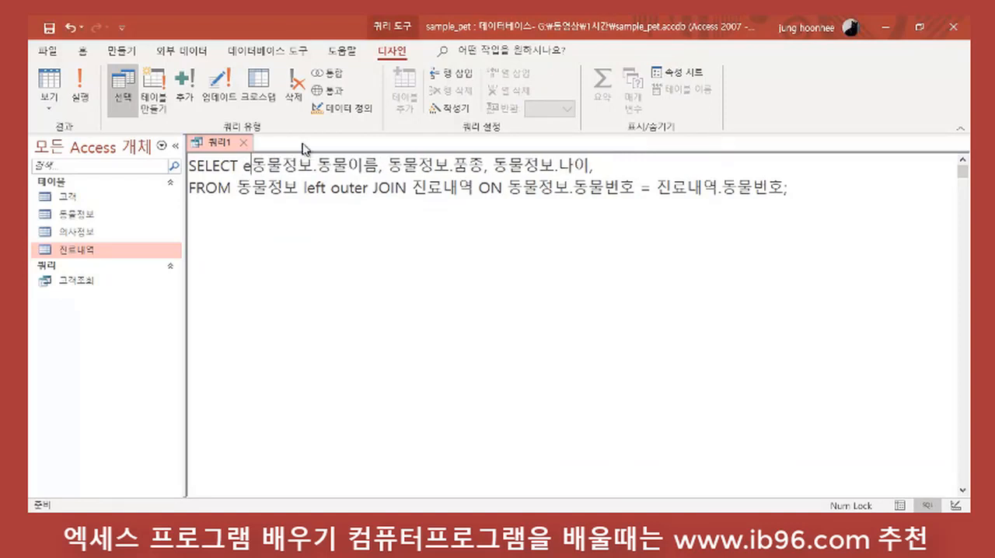
key("BackSpace")
type("동물정")
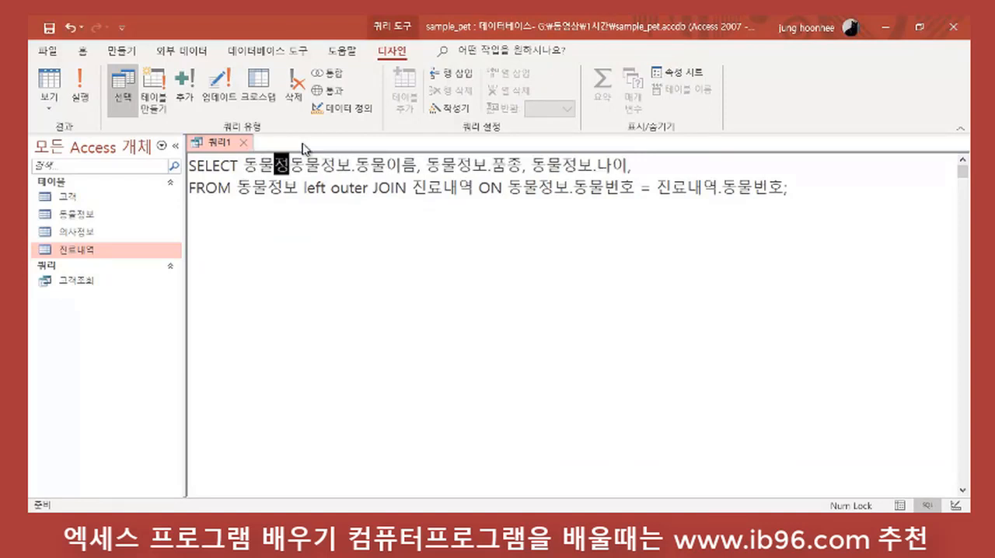
type("보.ehd")
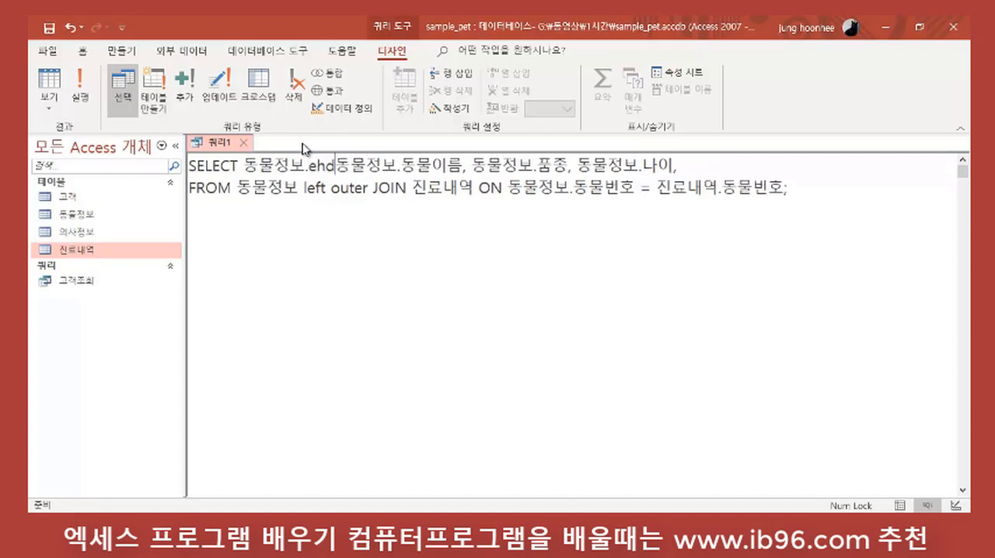
key("BackSpace")
key("BackSpace")
key("BackSpace")
type("도")
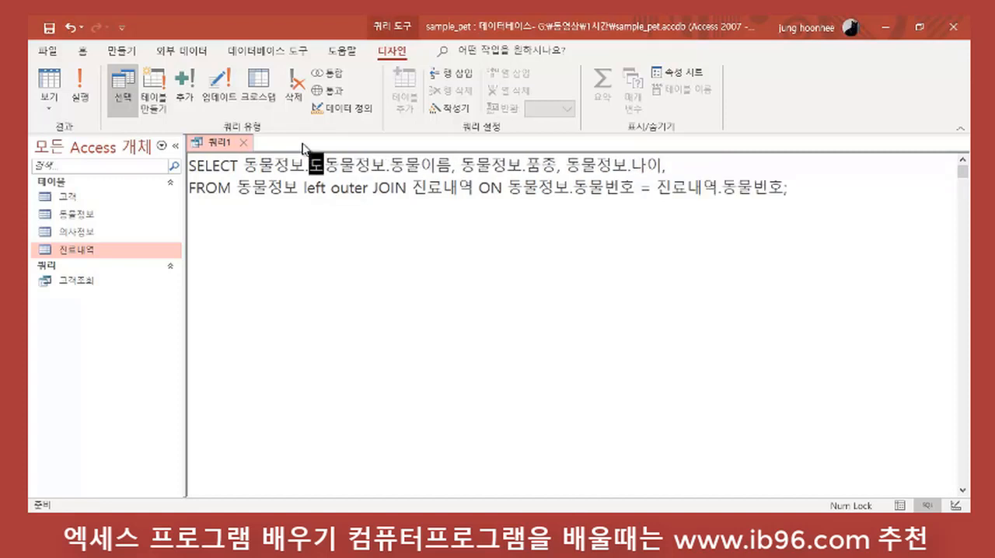
type("ㅇ물번호")
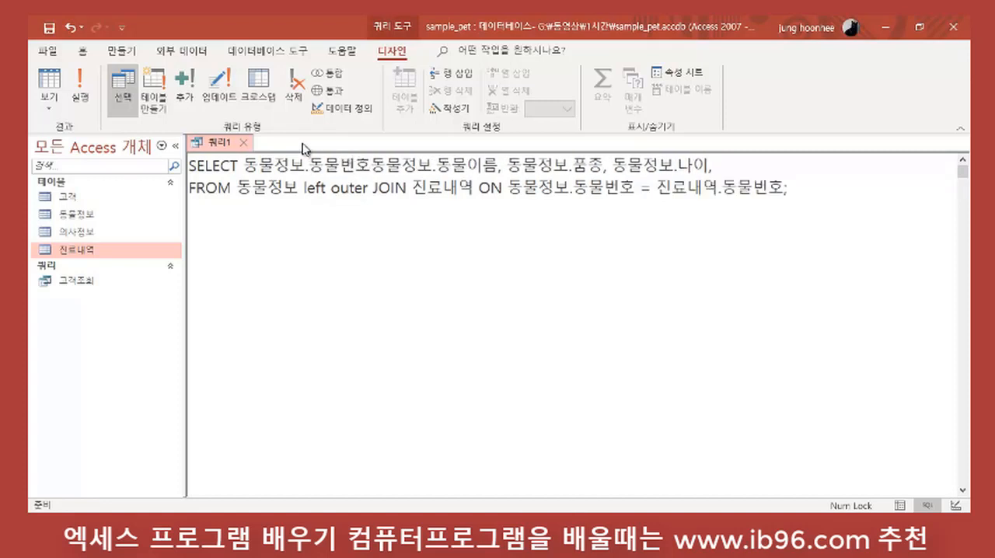
type(",")
Step: Add 진료내역.동물번호 at the end of the SELECT list, after 동물정보.나이
left_click(721, 164)
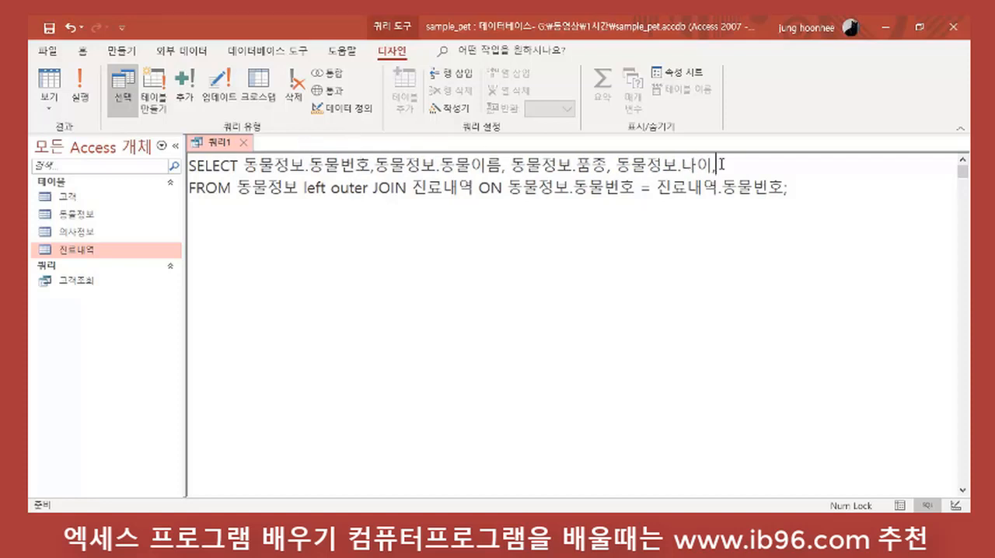
type("진료냉")
key("BackSpace")
key("BackSpace")
key("BackSpace")
key("BackSpace")
type("진료내역.동물번호")
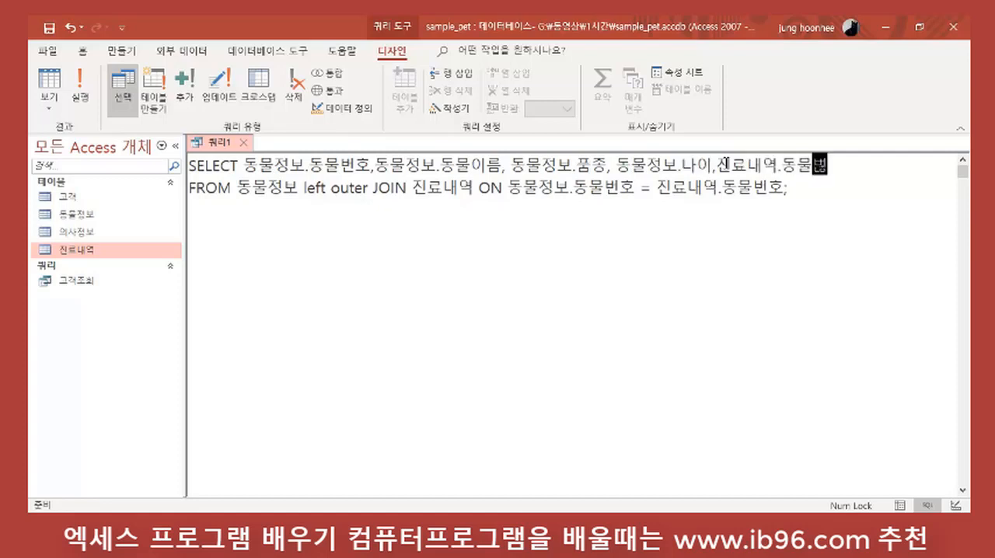
key("Return")
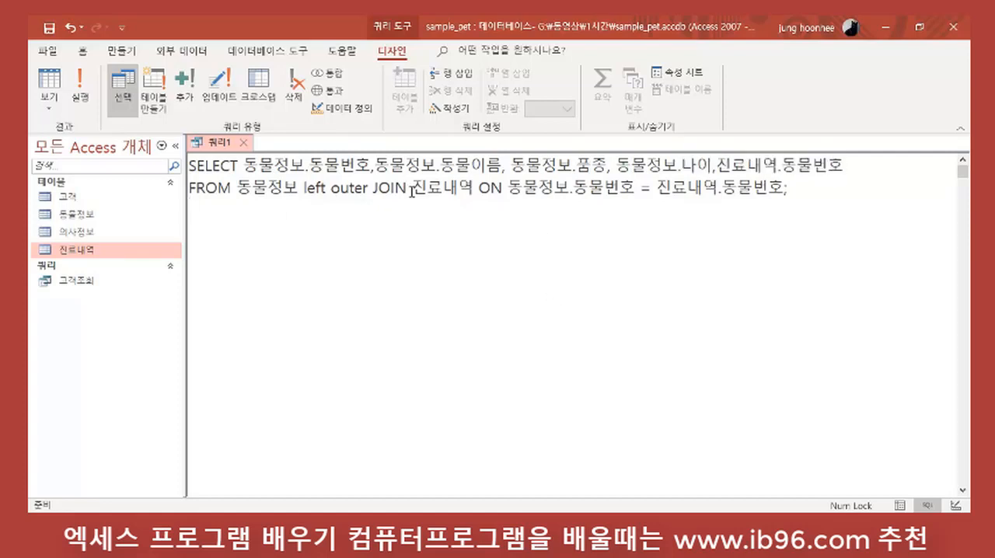
Step: Run the query, widen the 진료내역.동물번호 column and compare it with 동물정보.동물번호 in the first records through a000010
left_click(80, 85)
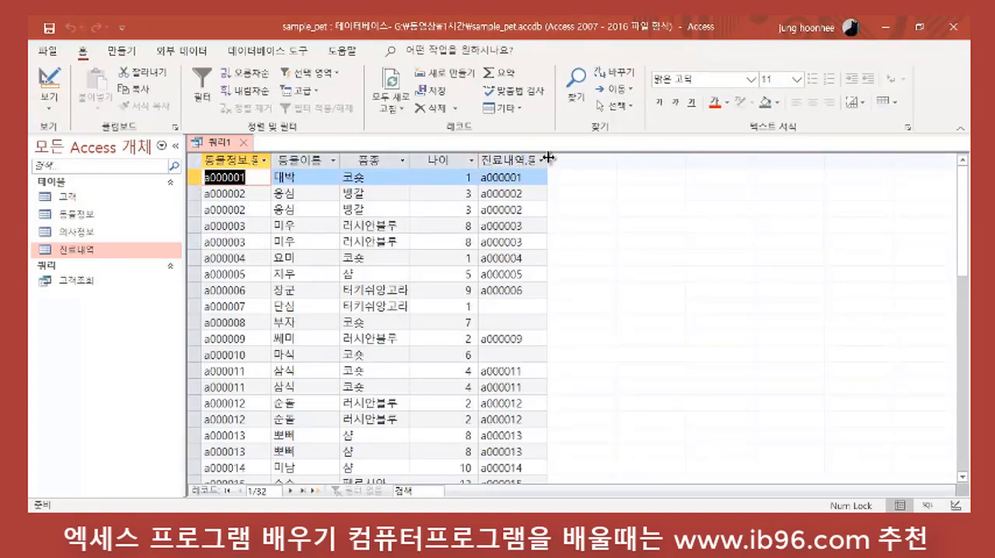
left_click_drag(547, 160, 575, 160)
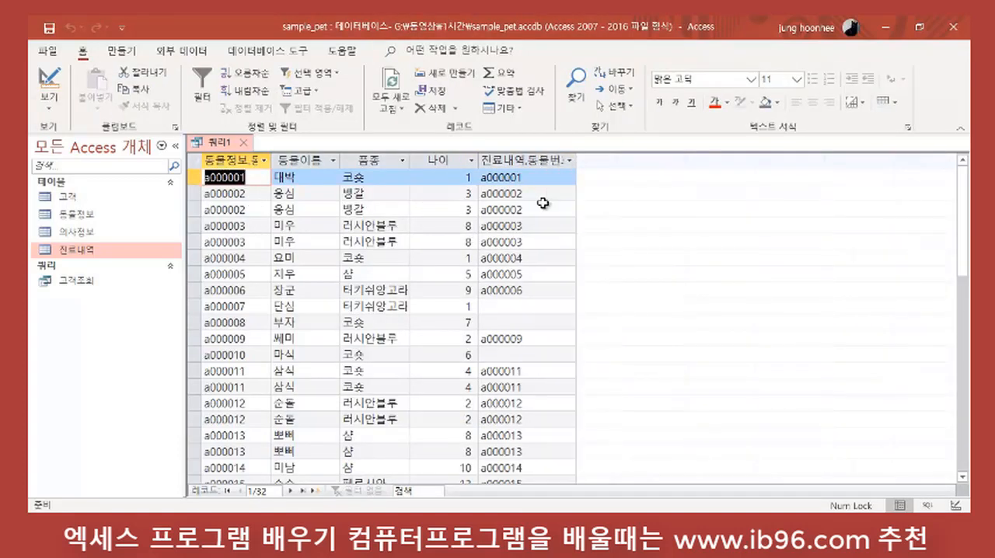
left_click(240, 179)
left_click(255, 194)
left_click(260, 226)
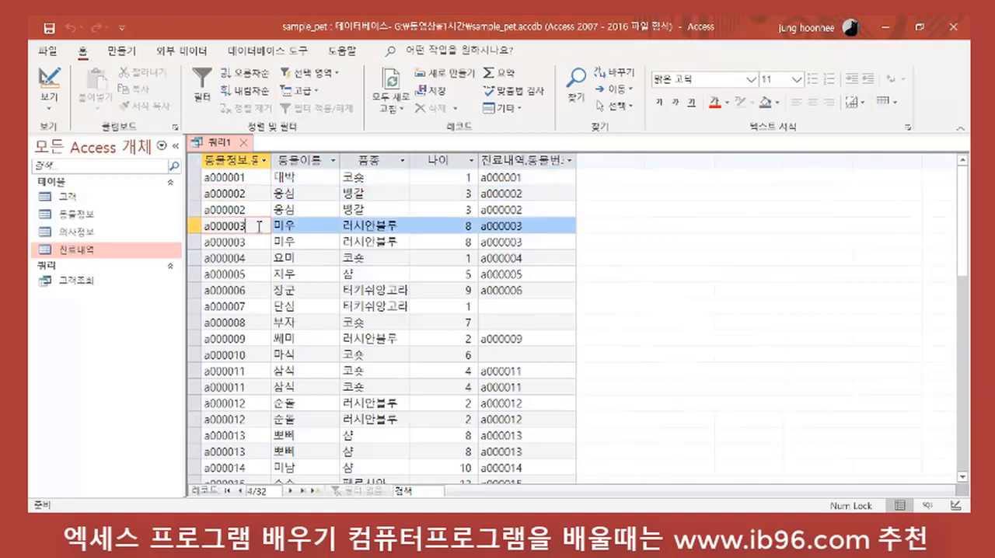
left_click(258, 242)
left_click(254, 290)
left_click(254, 309)
left_click(247, 339)
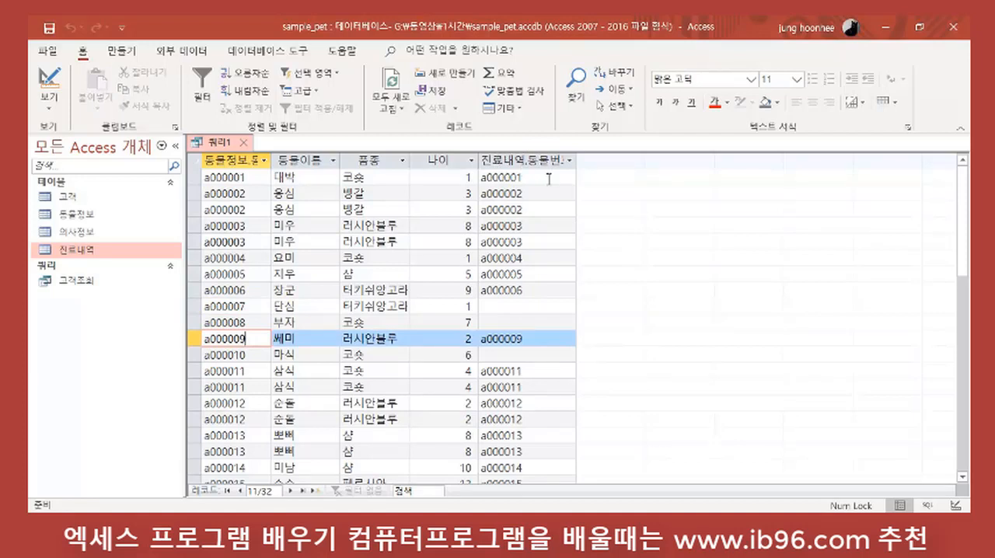
left_click(506, 323)
left_click(298, 307)
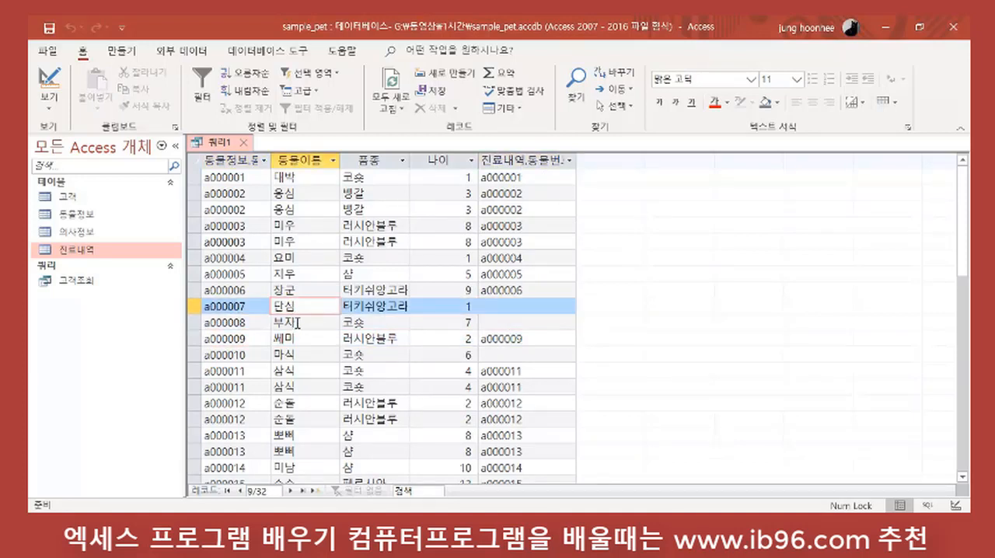
left_click(296, 324)
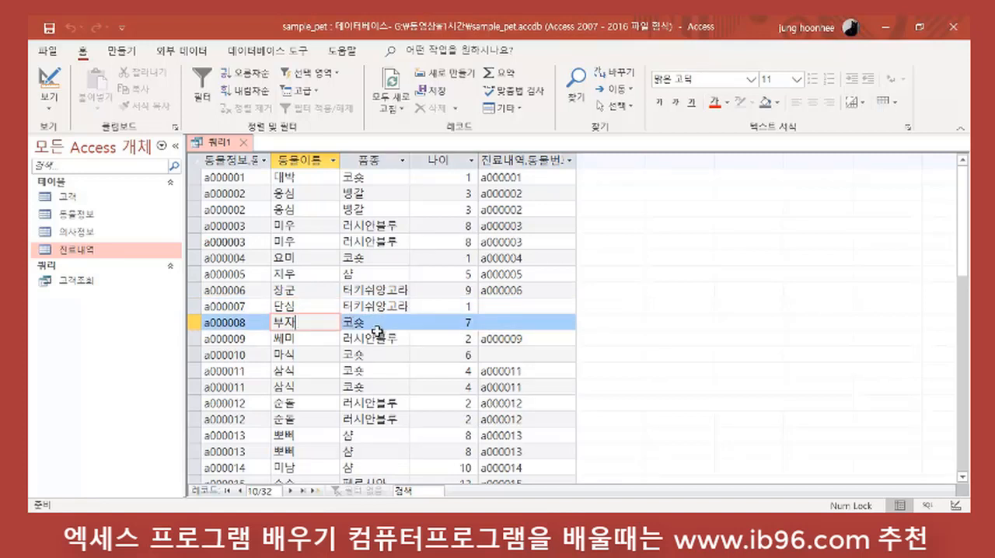
left_click(307, 354)
left_click(511, 351)
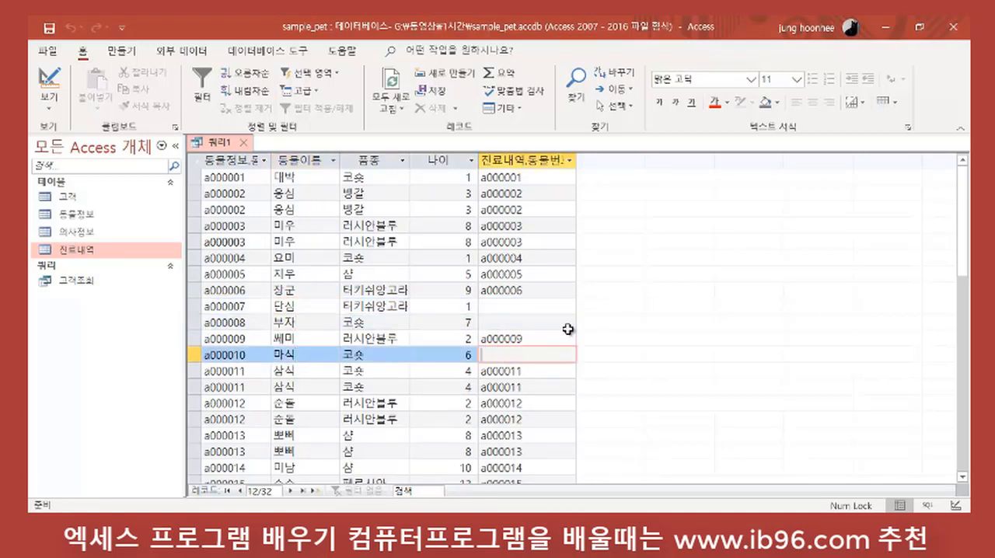
Step: Examine the remaining records through a000023 for pets with no 진료내역.동물번호 value
scroll(567, 328, "down", 3)
scroll(569, 327, "down", 1)
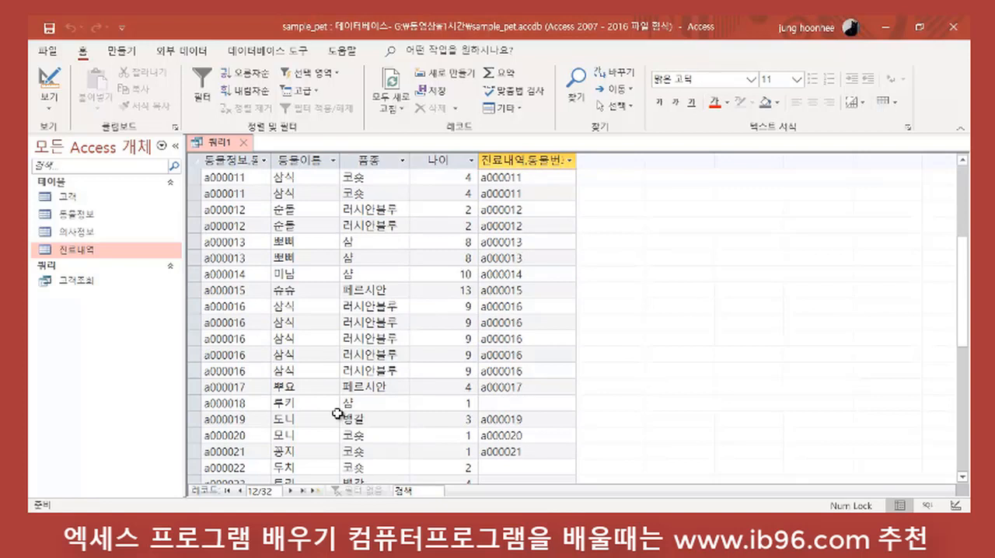
left_click(296, 402)
scroll(513, 404, "down", 2)
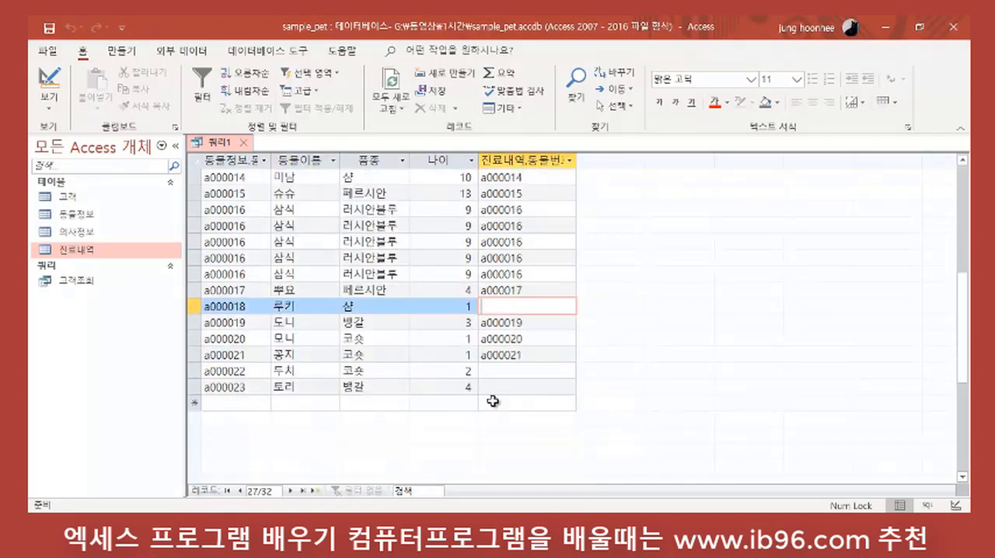
left_click(309, 373)
left_click(312, 389)
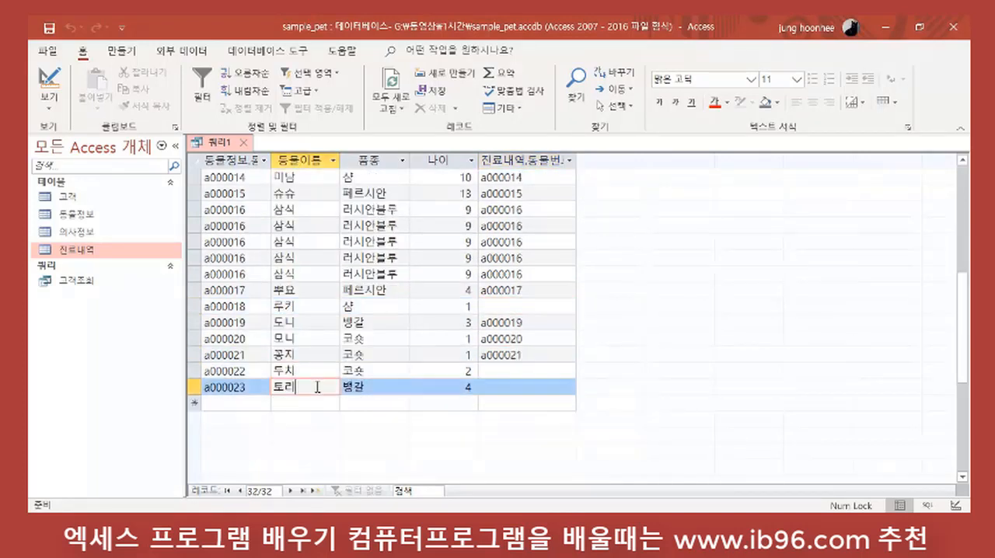
left_click(513, 371)
left_click(497, 386)
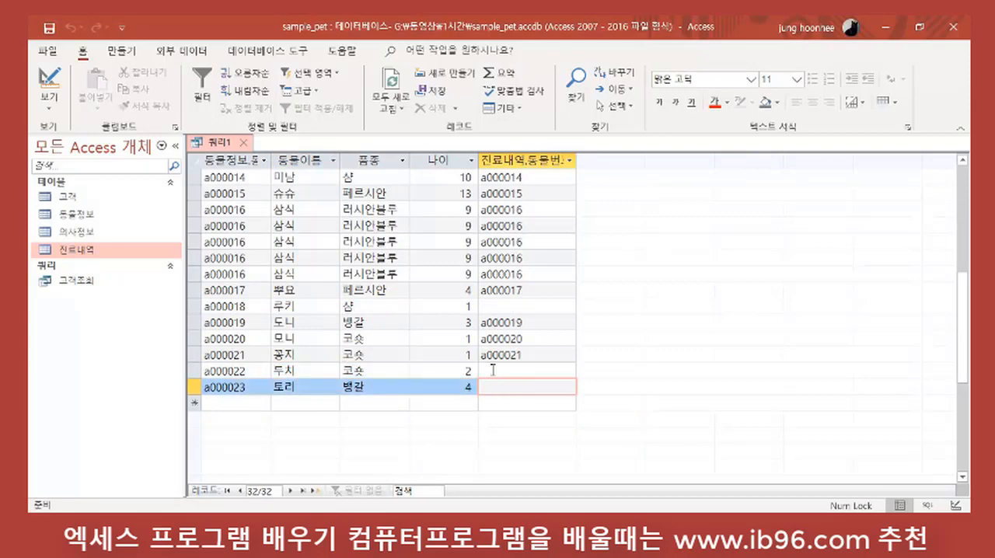
left_click(483, 371)
left_click(490, 386)
scroll(526, 319, "up", 8)
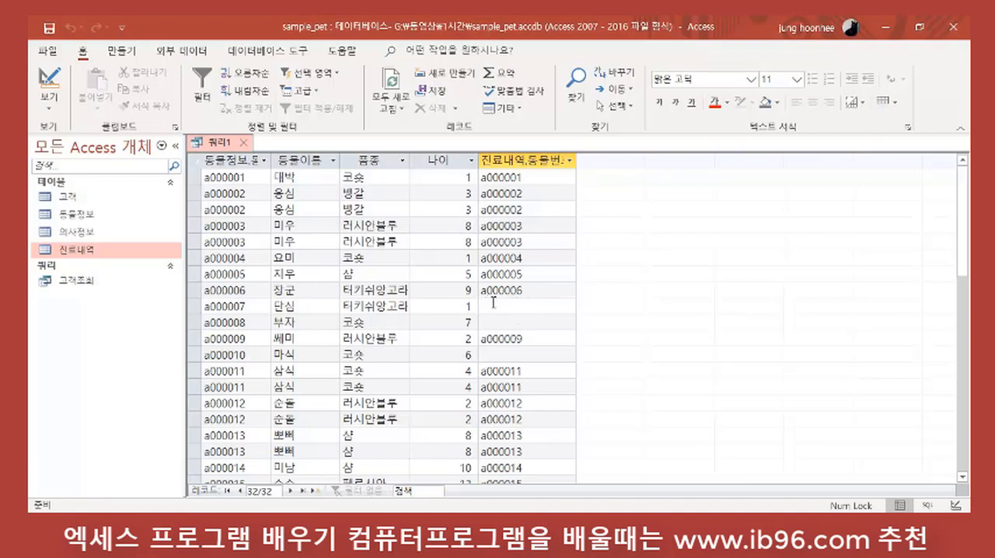
Step: Compare the 진료내역.동물번호 values of records a000001, a000007, a000008 and a000010 again
left_click_drag(220, 306, 246, 306)
left_click(539, 325)
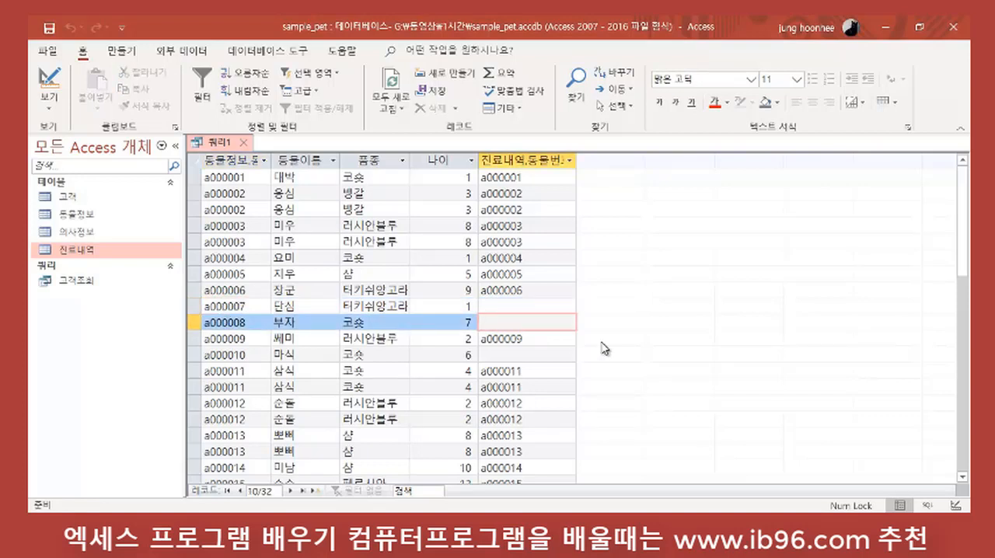
left_click(522, 177)
left_click(504, 320)
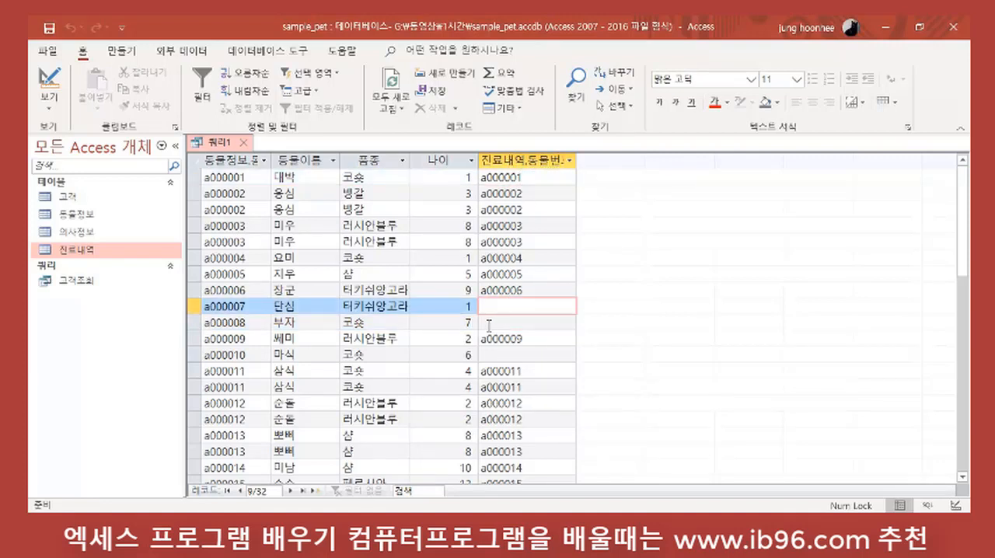
left_click(507, 354)
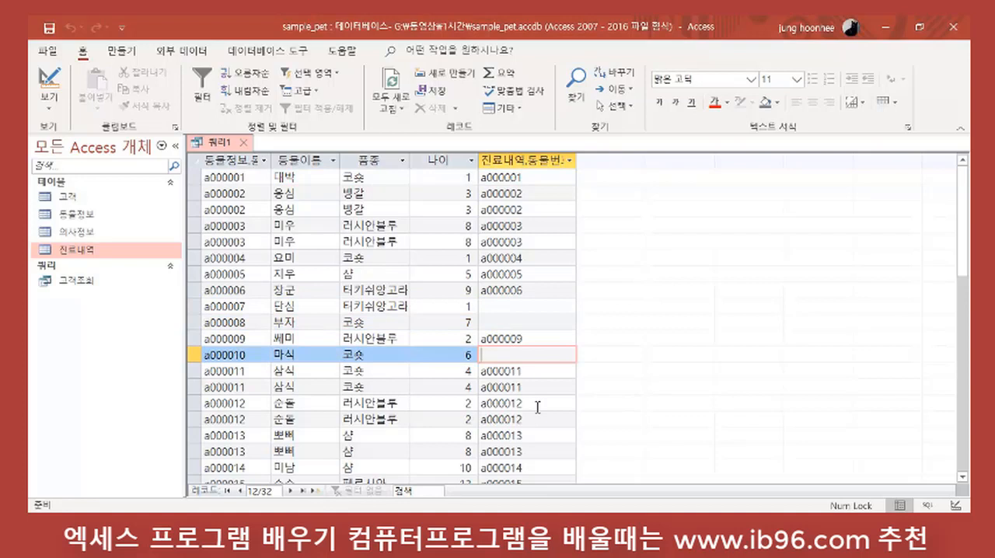
Step: In SQL view, remove the closing semicolon after the join condition and begin a where clause on a new line
left_click(52, 111)
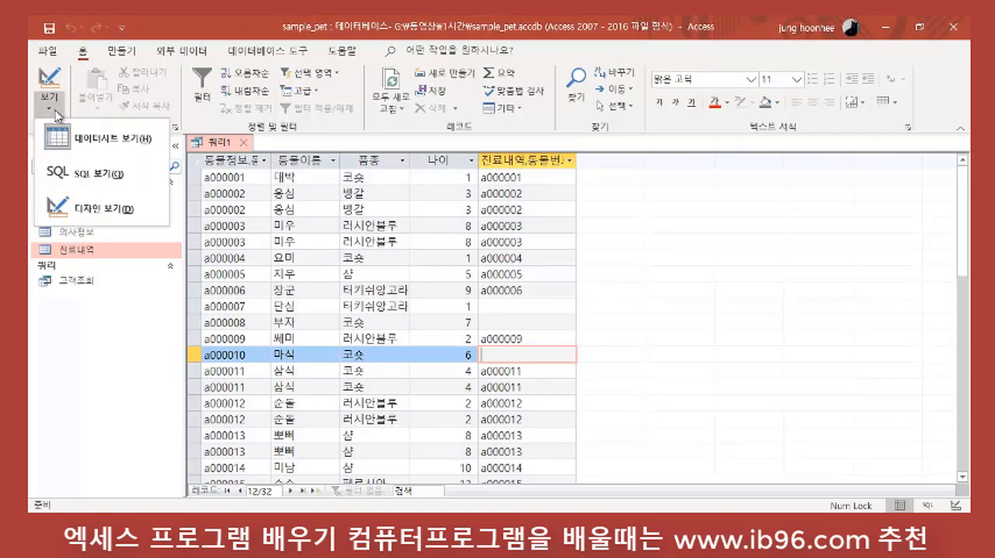
left_click(105, 169)
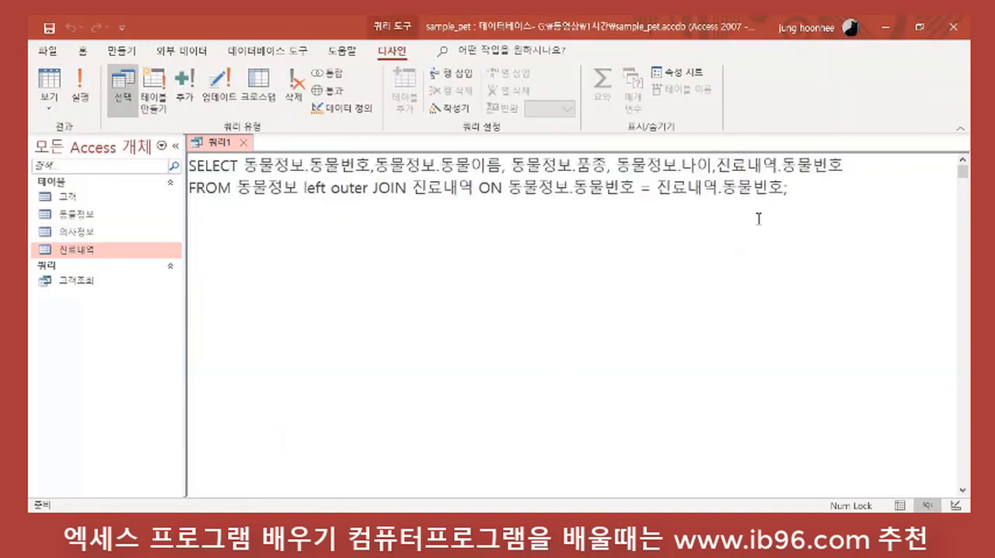
left_click(804, 196)
key("BackSpace")
type("조")
key("BackSpace")
key("BackSpace")
key("Hangul")
type("where 진ㄹ")
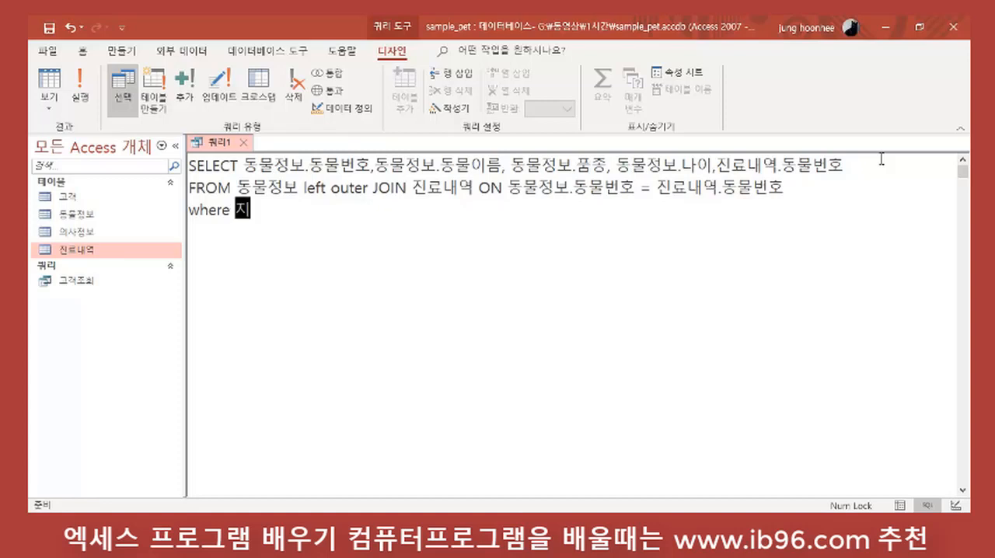
type("료내역")
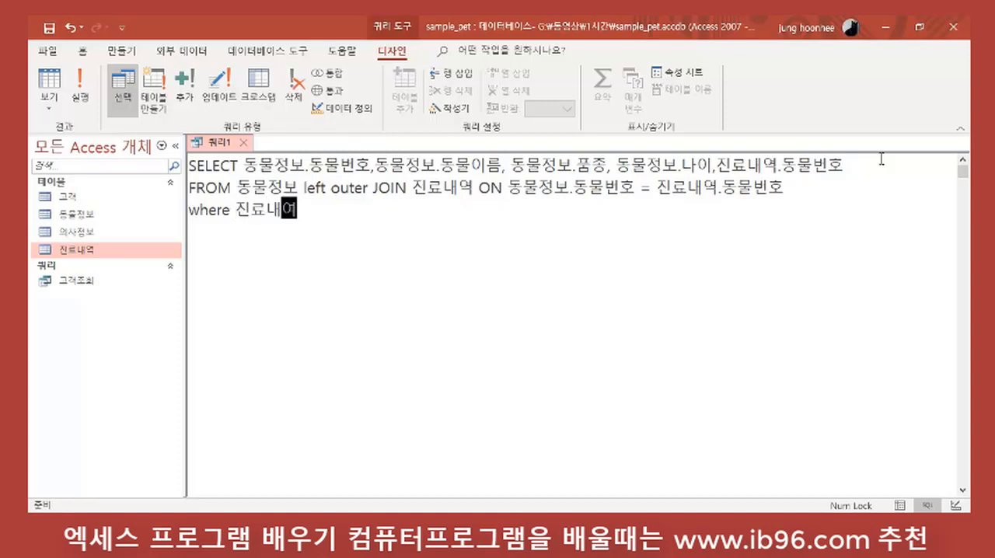
type(".도")
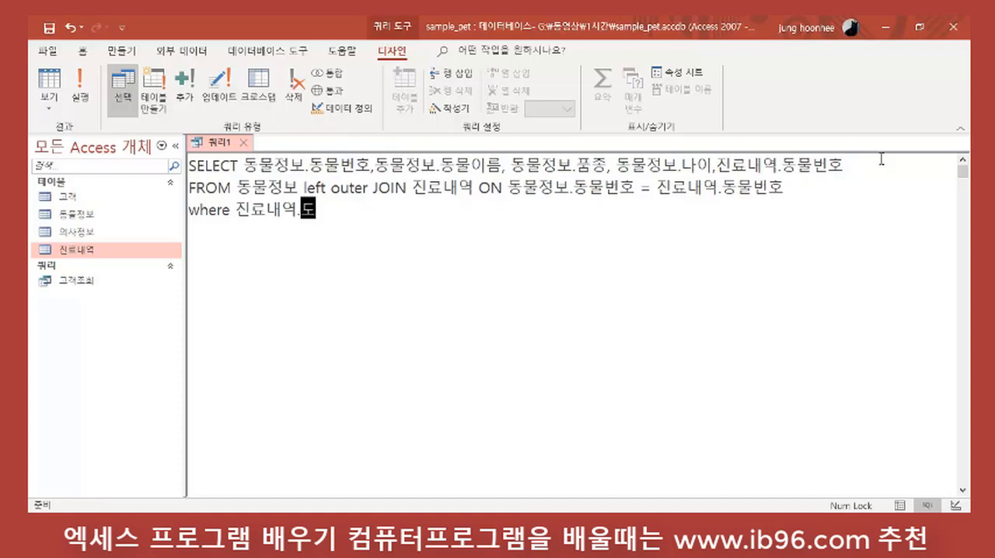
type("동물번호")
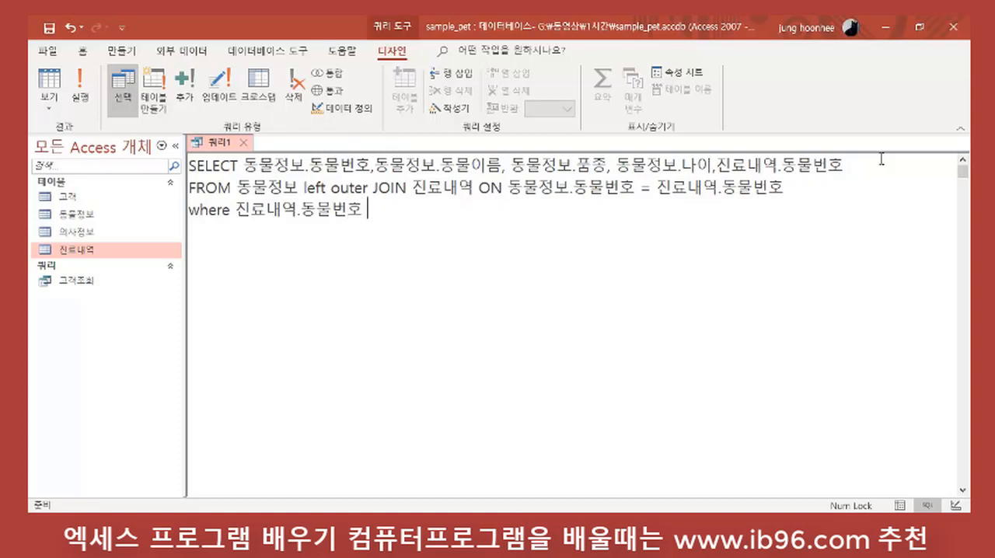
type(" is null")
Step: Complete the where clause with the condition 진료내역.동물번호 is null and run the query
key("Return")
key("Return")
left_click(80, 87)
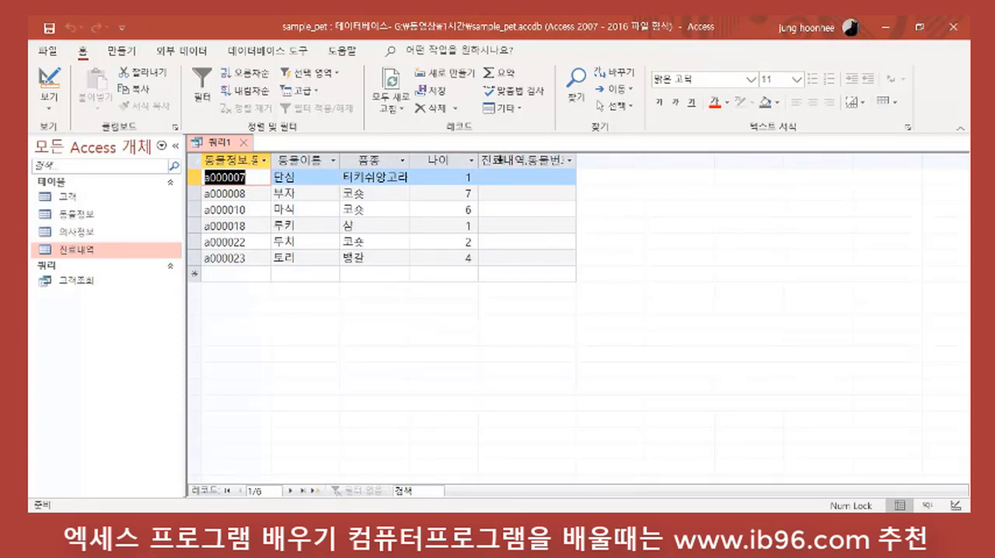
Step: In design view, exclude the 진료내역 동물번호 field with the Is Null criterion from the output, and return to SQL view
left_click(48, 77)
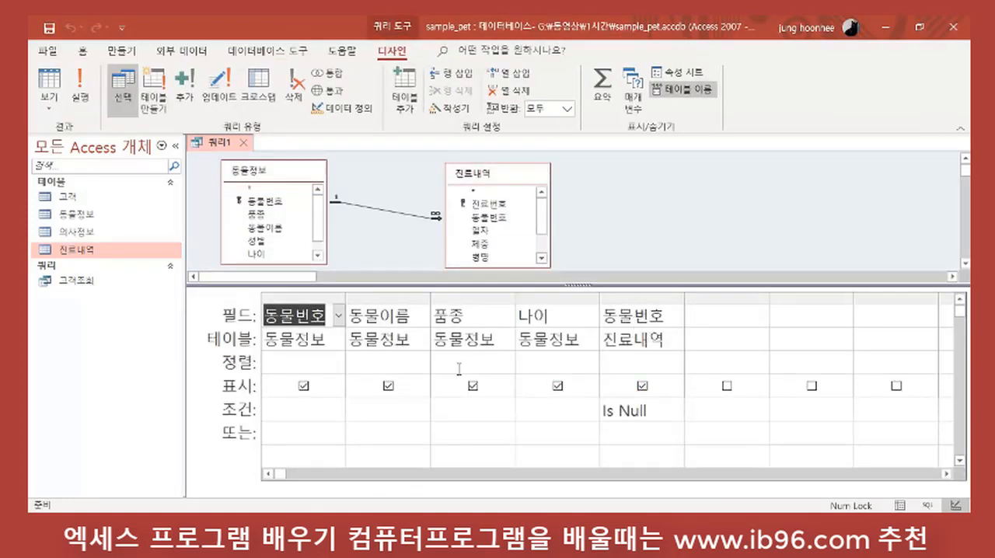
left_click(642, 386)
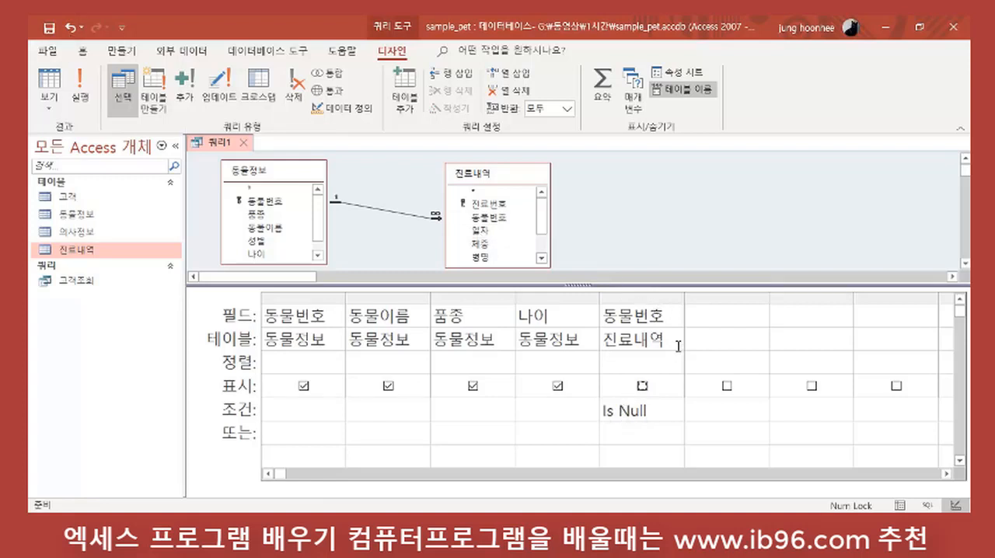
left_click(46, 109)
left_click(92, 177)
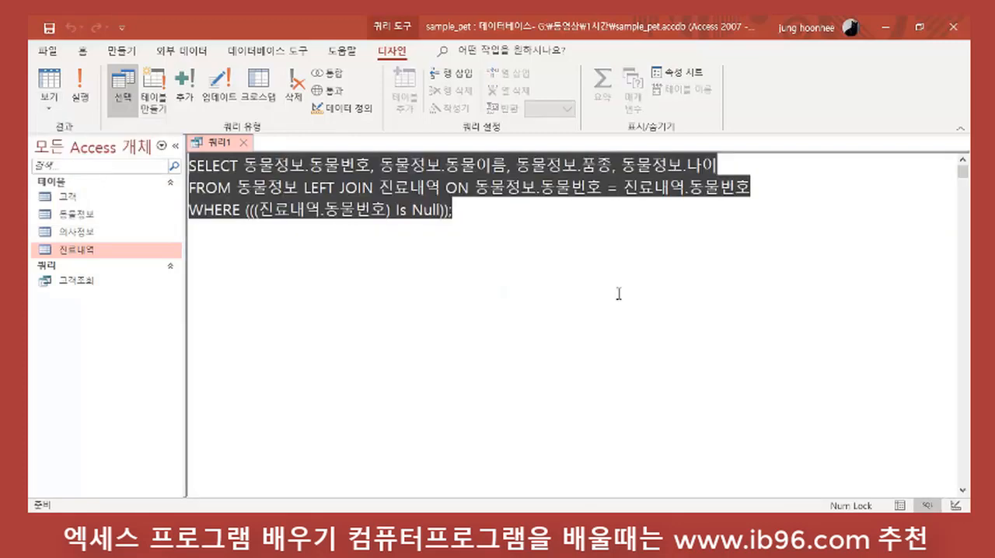
Step: Run the query of untreated pets and save it as 진료를 받지않은 동물목록, closing its window
left_click(560, 262)
left_click(91, 76)
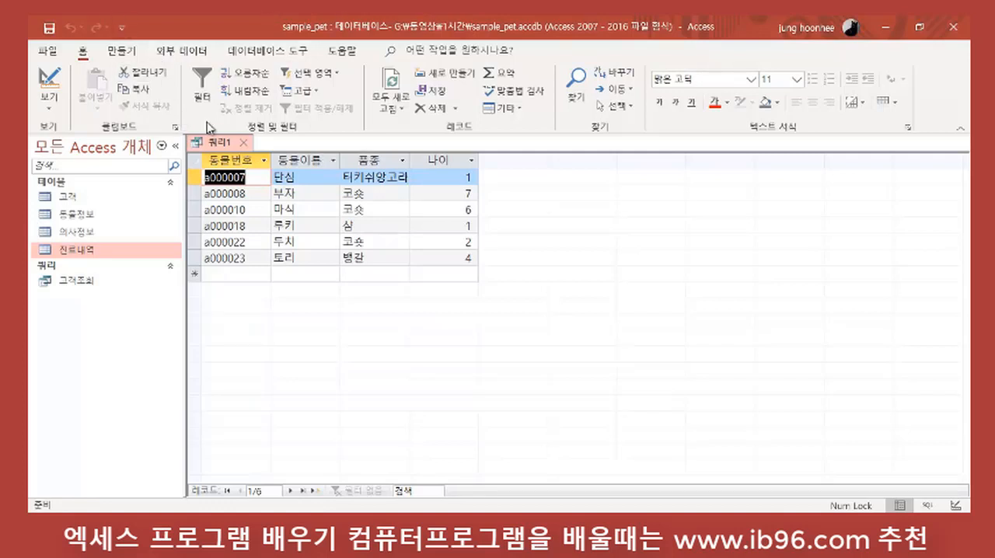
left_click(49, 28)
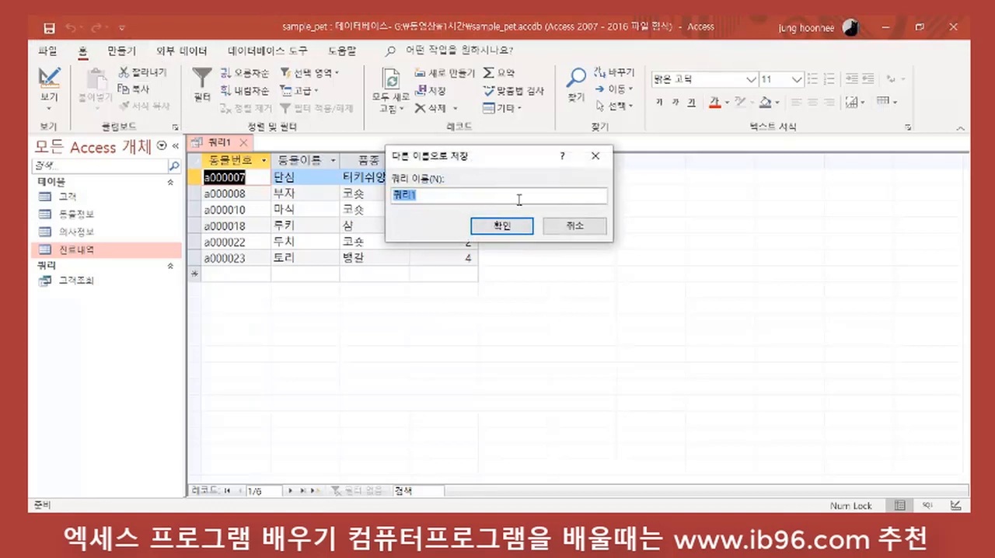
type("ㅂ")
type("진료")
type("를 받은")
type("지")
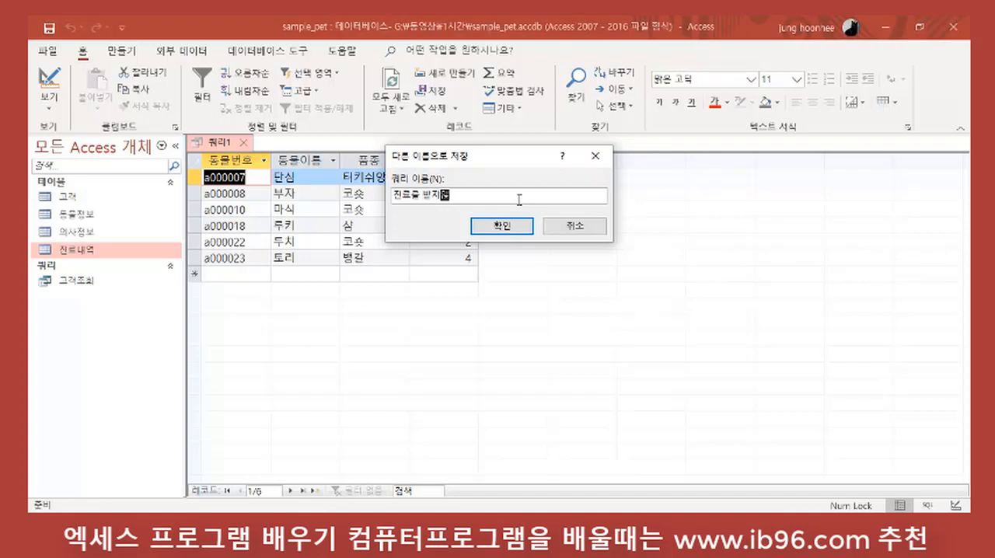
type("않은 동물들")
type("록")
key("Return")
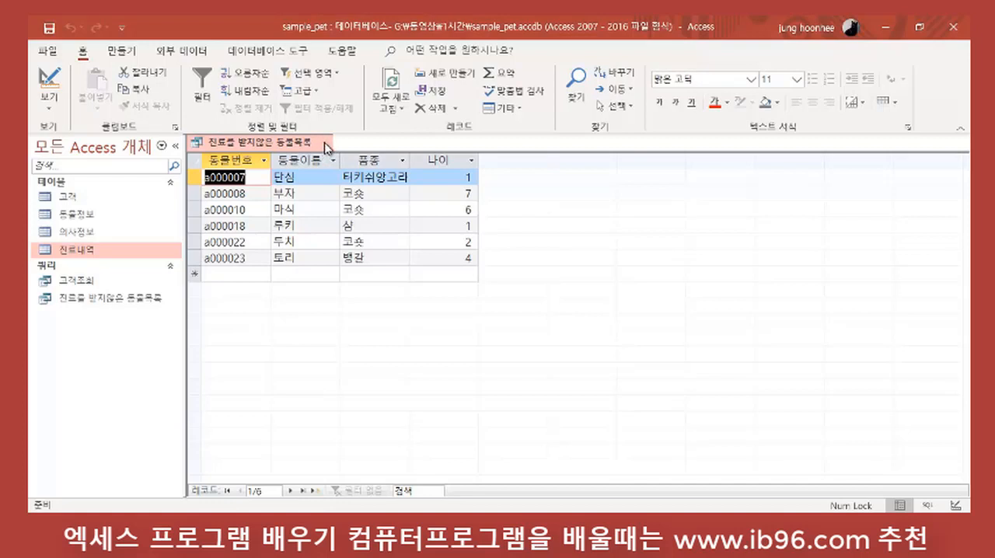
left_click(327, 144)
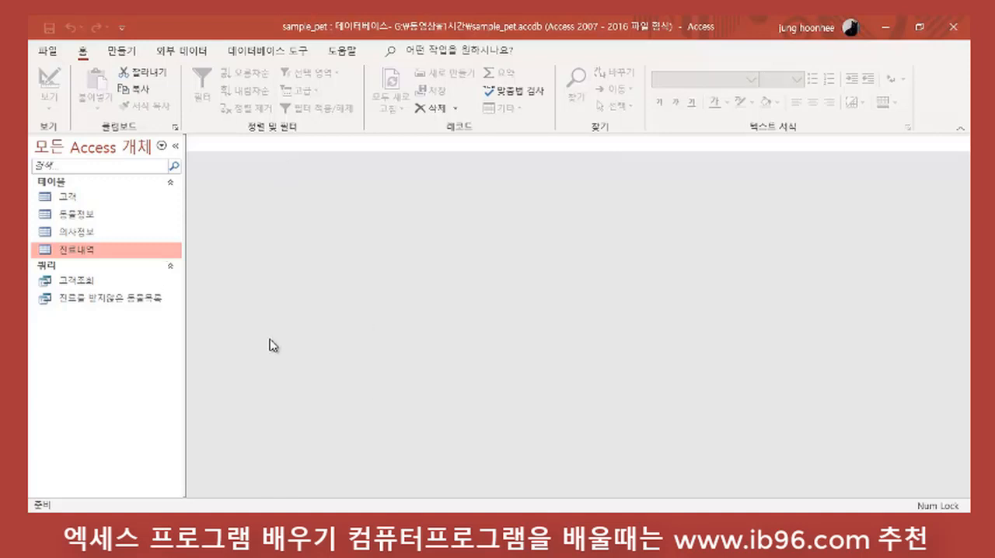
Step: Create a new query in design view with the 고객 and 동물정보 tables
left_click(126, 54)
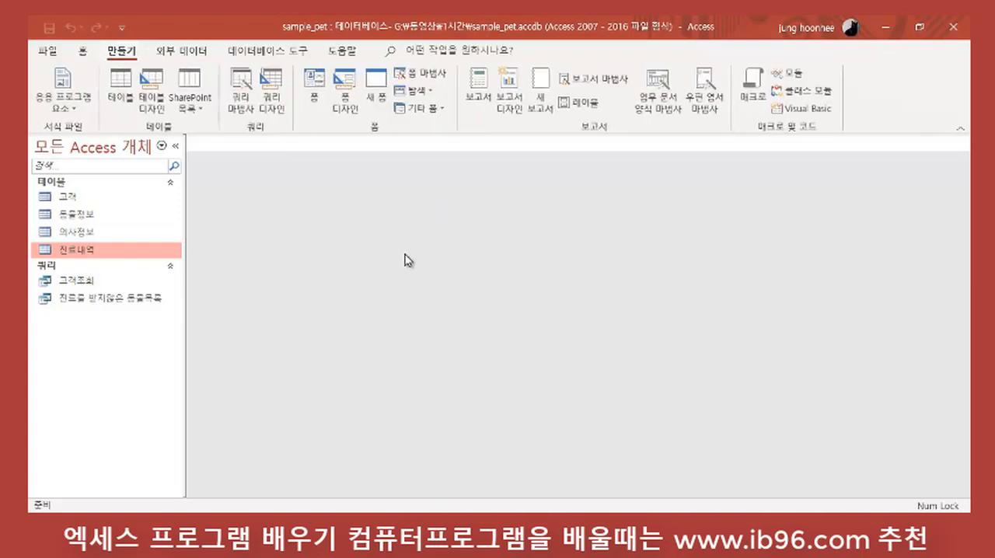
left_click(281, 95)
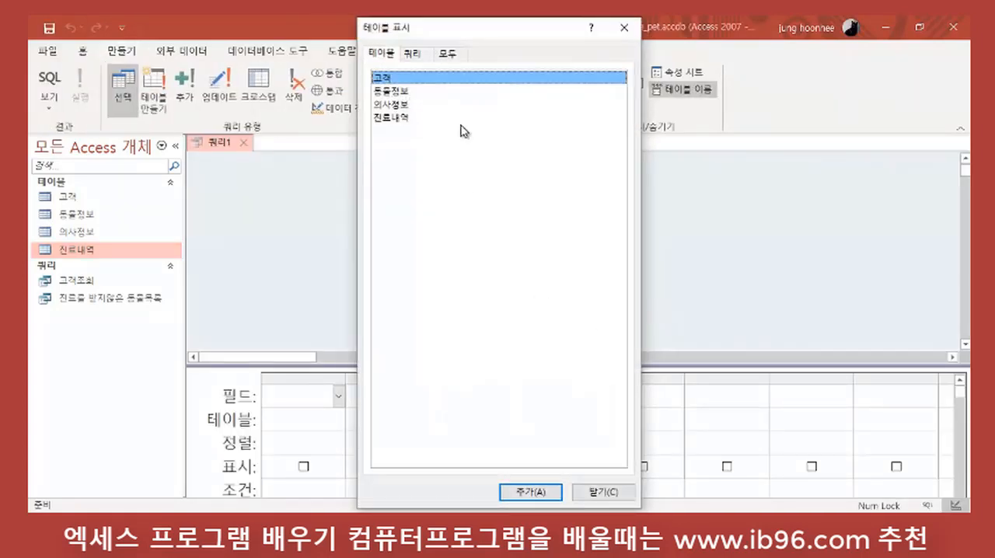
double_click(418, 84)
double_click(398, 96)
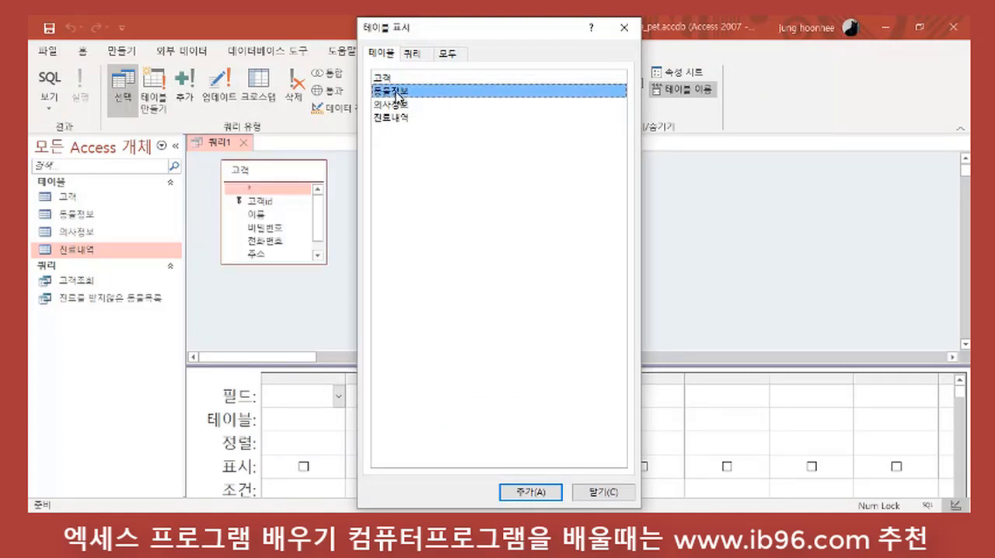
left_click(602, 492)
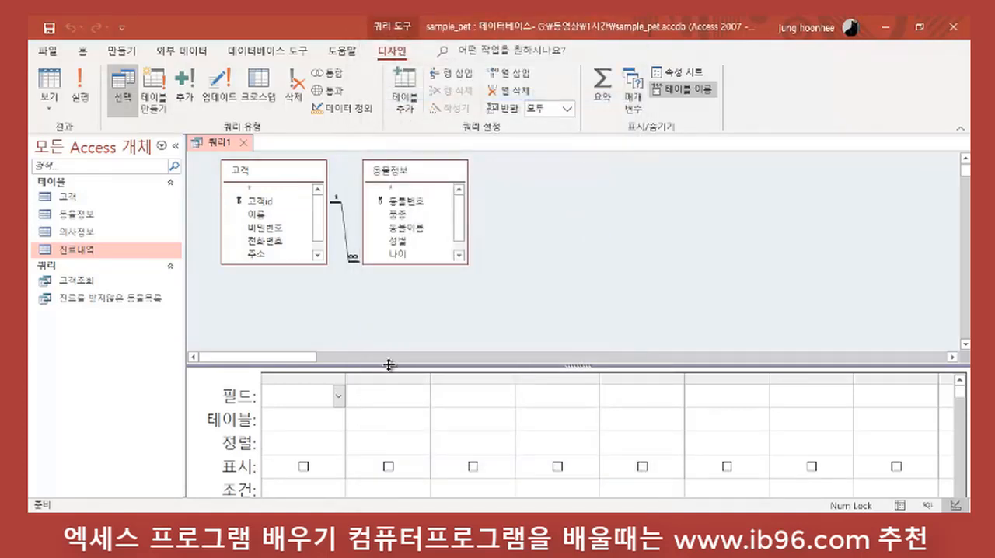
Step: Enlarge the design grid and extend the 고객 and 동물정보 field lists to show all their fields
left_click_drag(389, 362, 384, 296)
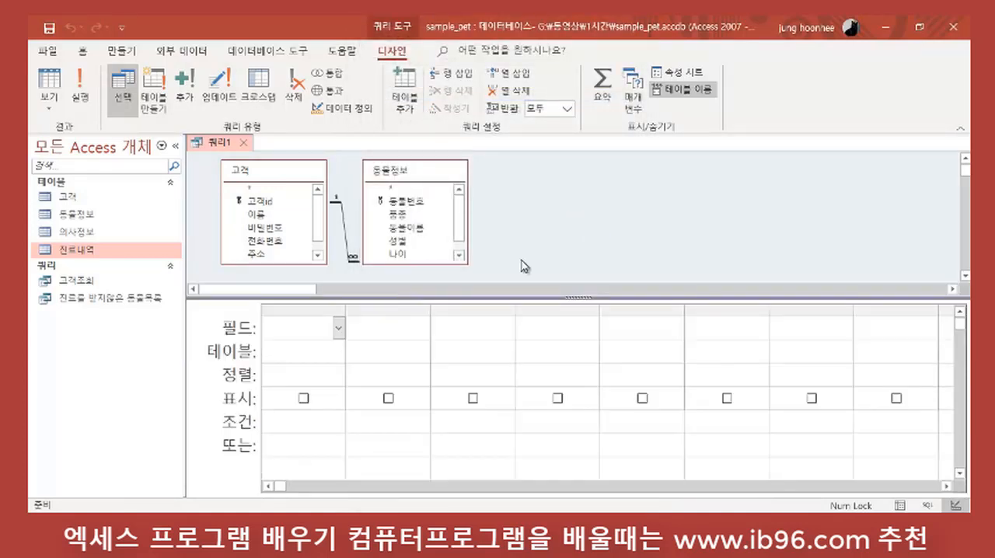
left_click(567, 247)
left_click_drag(305, 264, 307, 278)
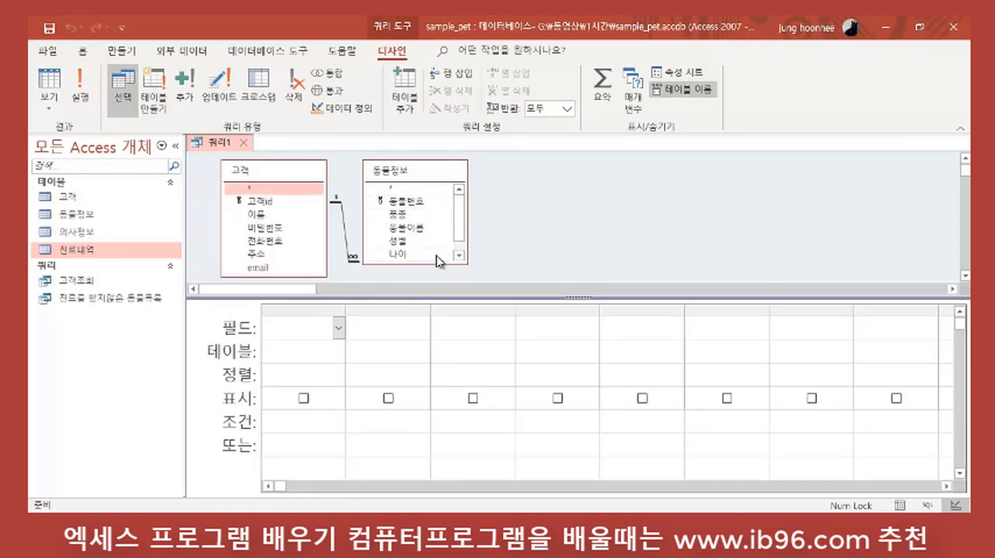
left_click_drag(426, 265, 426, 282)
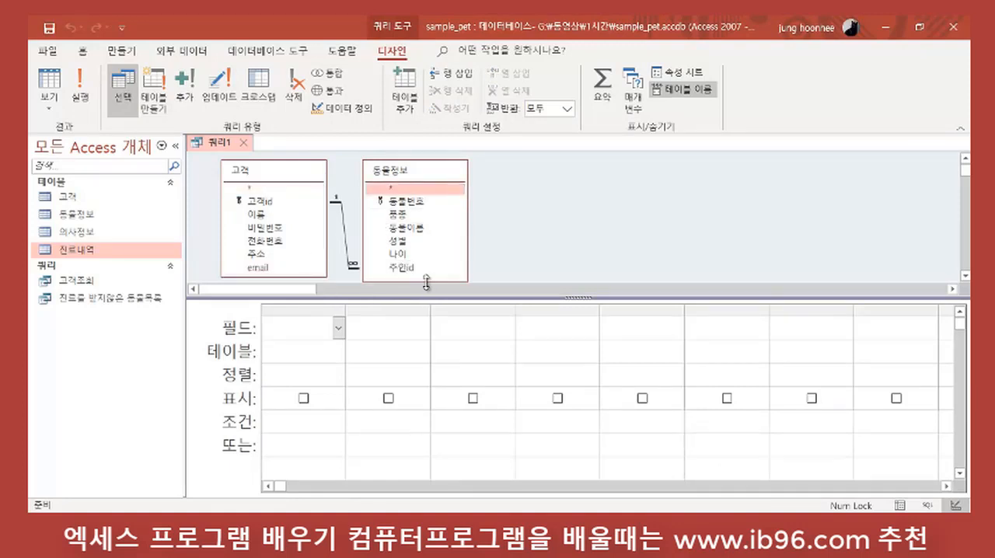
Step: Add 고객id and 이름 from 고객 and 주인id from 동물정보 to the query and run it
left_click(272, 204)
double_click(272, 203)
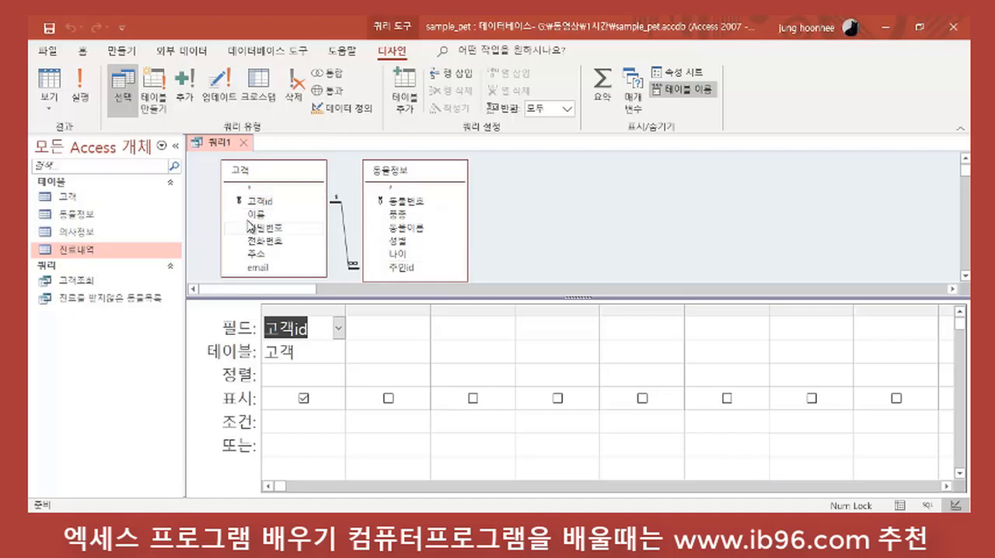
double_click(256, 214)
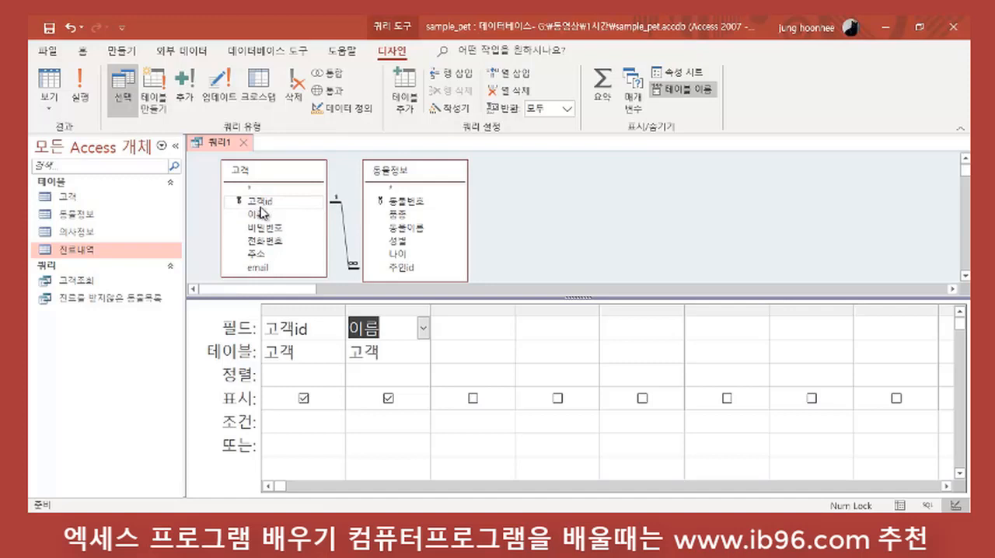
double_click(418, 267)
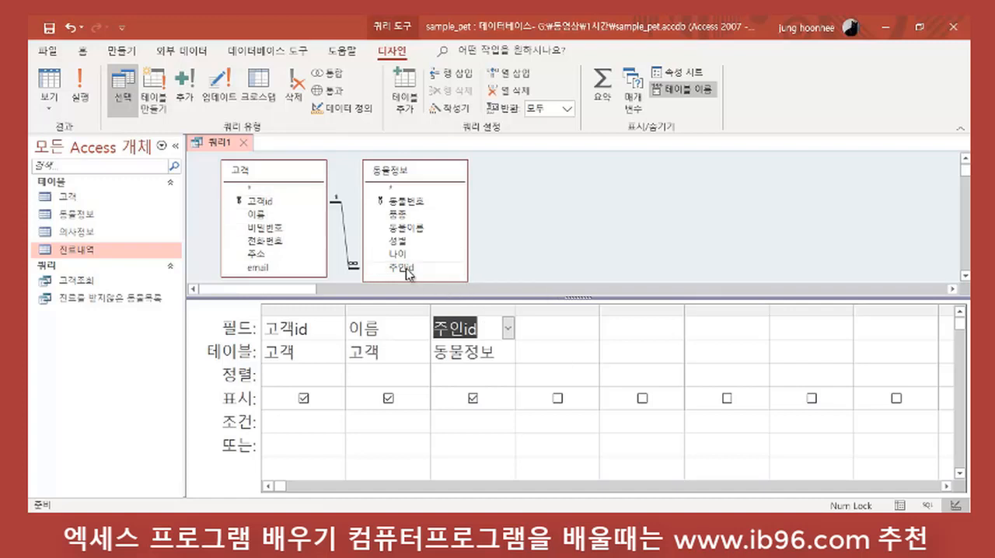
left_click(85, 98)
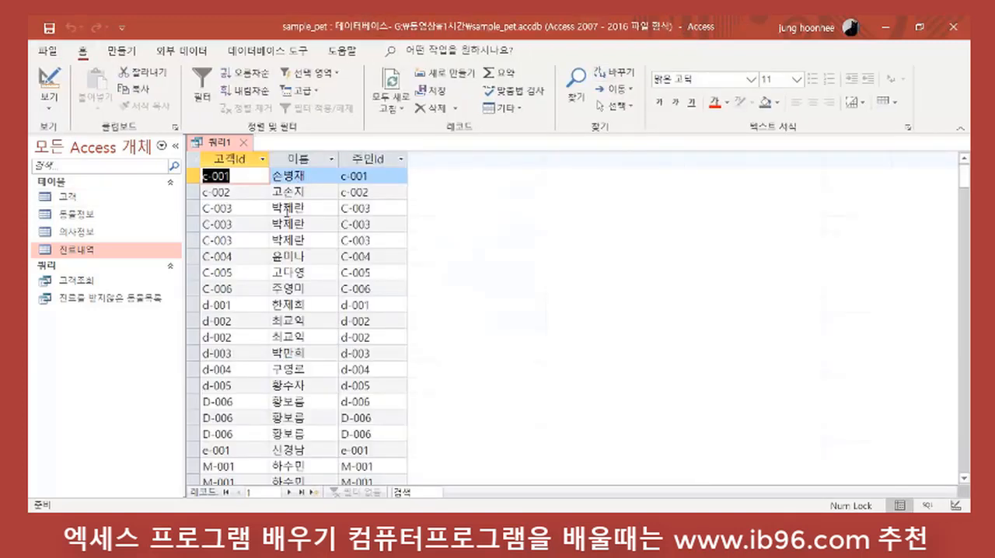
Step: Examine the 이름 and 주인id values of the customer repeated in the third to fifth records, and return to design view
left_click(304, 206)
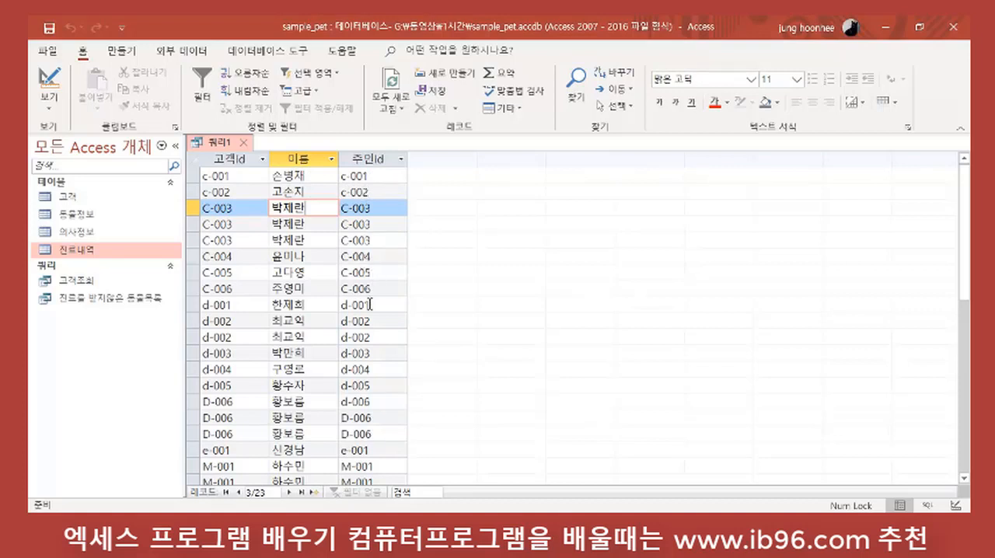
scroll(369, 307, "down", 2)
scroll(372, 312, "up", 2)
left_click(376, 208)
left_click(373, 224)
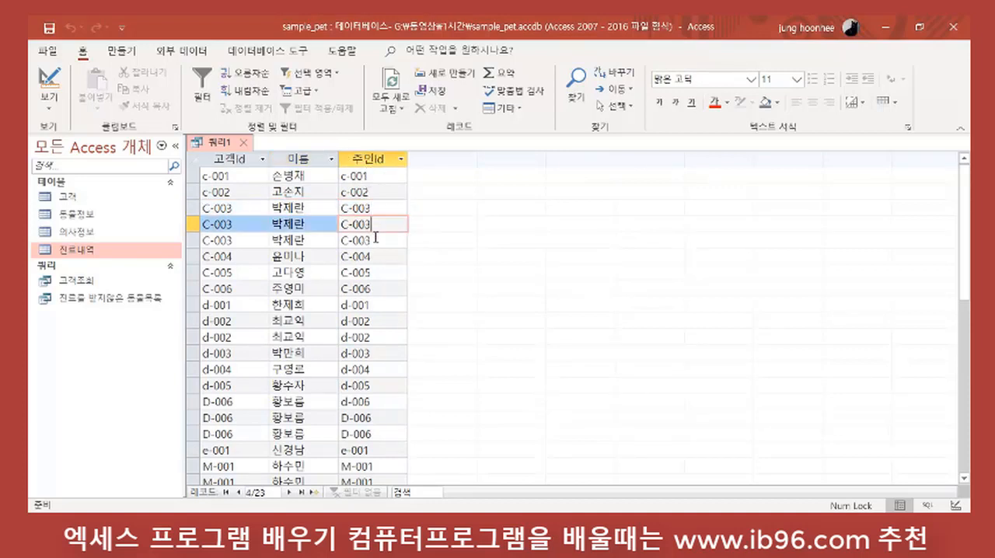
left_click(365, 240)
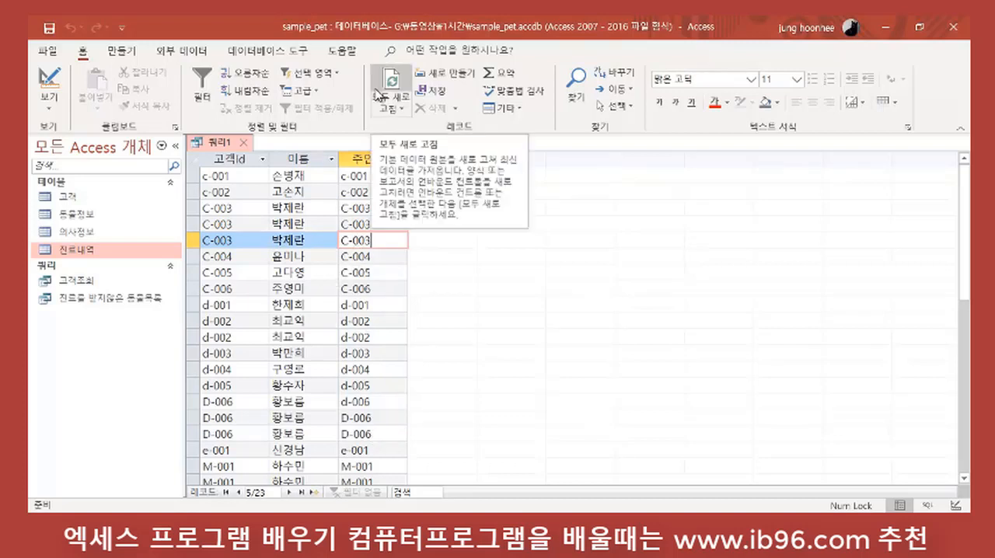
left_click(46, 84)
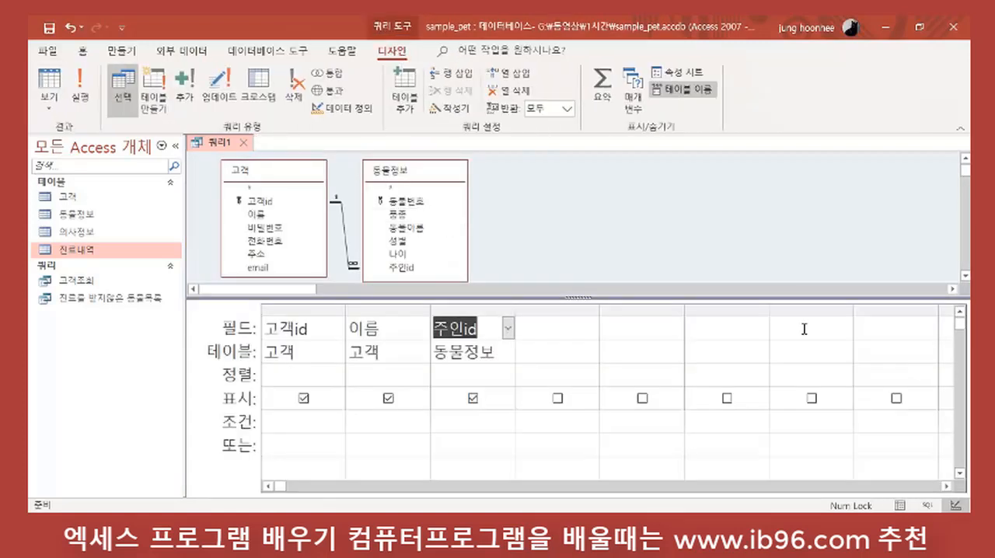
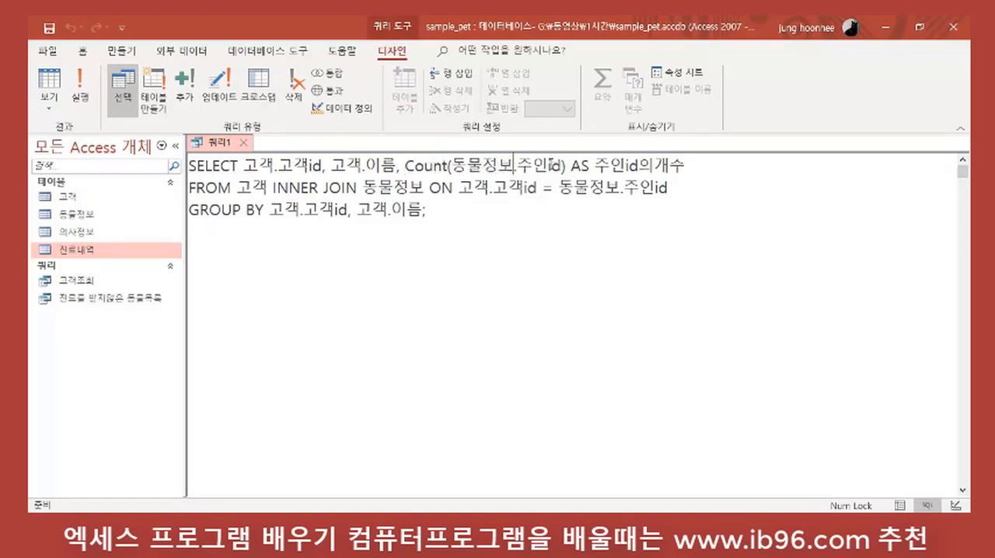
left_click_drag(561, 160, 518, 163)
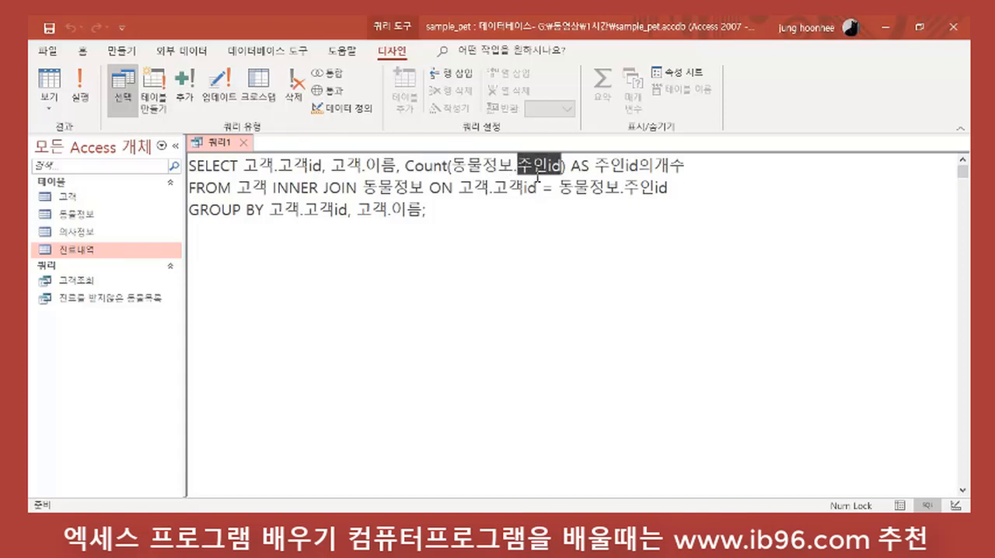
left_click(411, 166)
left_click_drag(405, 166, 567, 163)
left_click(692, 288)
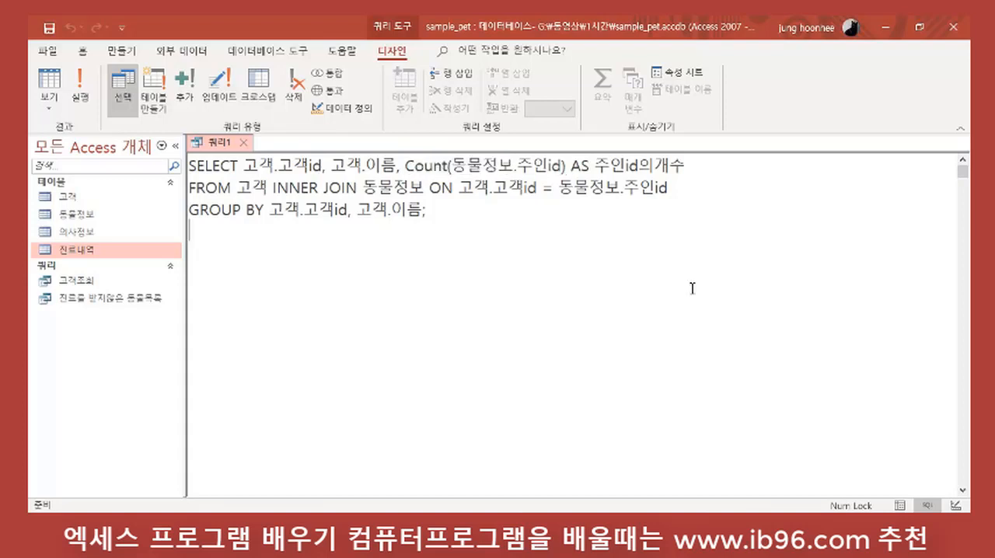
Step: Replace the alias of Count(동물정보.주인id) in the SQL statement with 반려동물 수
left_click_drag(597, 165, 687, 165)
left_click(576, 166)
left_click(598, 165)
left_click_drag(598, 165, 690, 165)
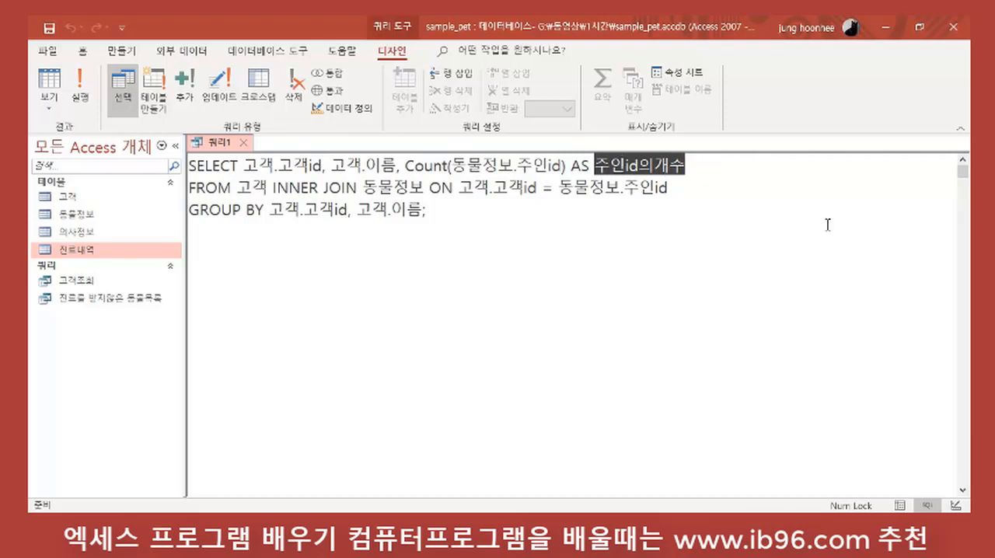
type("반려동무")
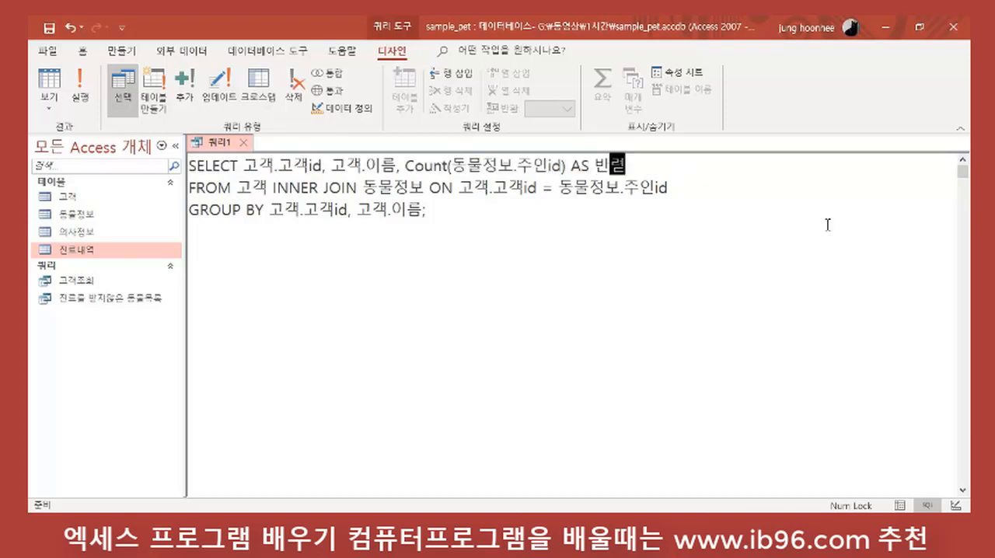
type("ㄹ개ㅣㅅ")
key("BackSpace")
key("BackSpace")
key("BackSpace")
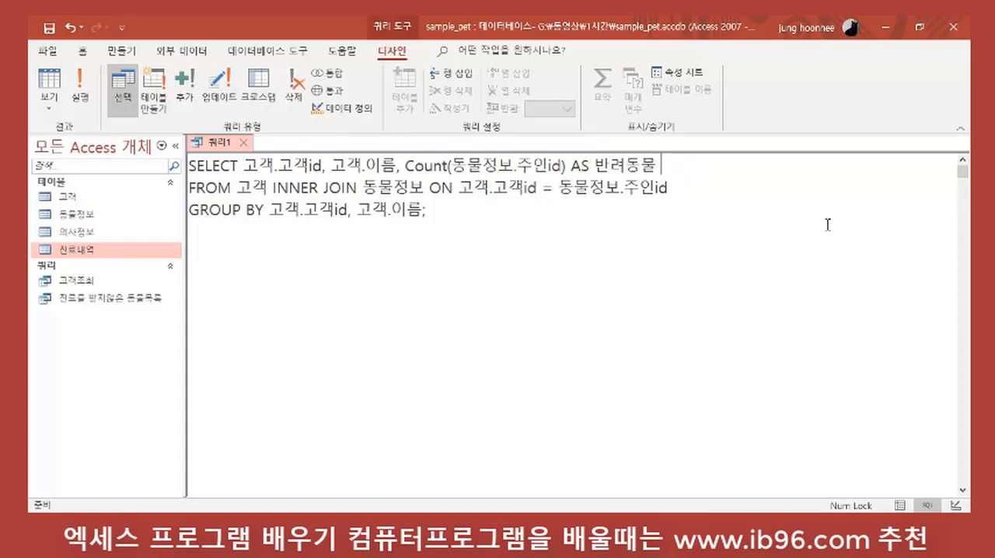
type("수")
Step: Try running the query, remove the space from the alias so it reads 반려동물수, and run the query again
left_click(646, 252)
left_click(81, 91)
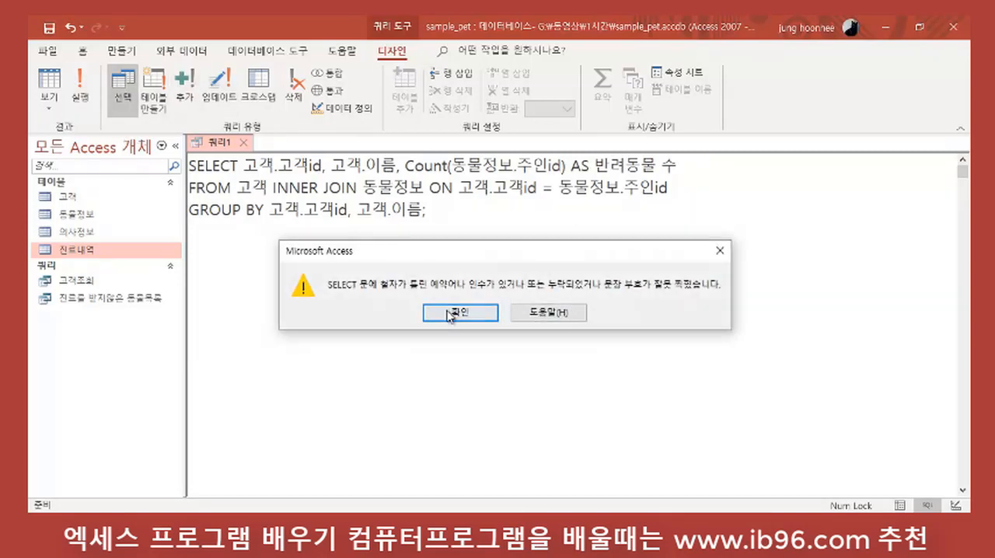
left_click(460, 312)
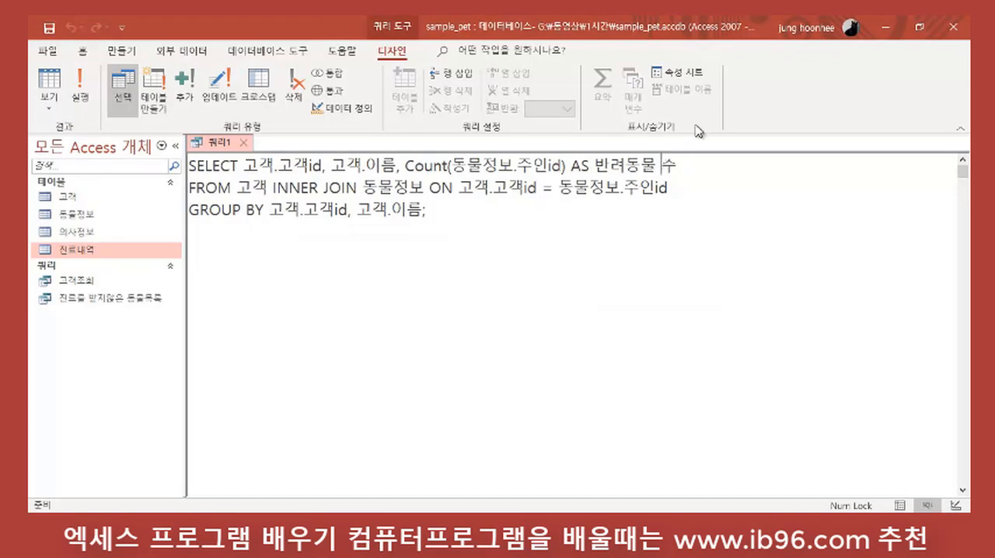
key("BackSpace")
left_click(74, 106)
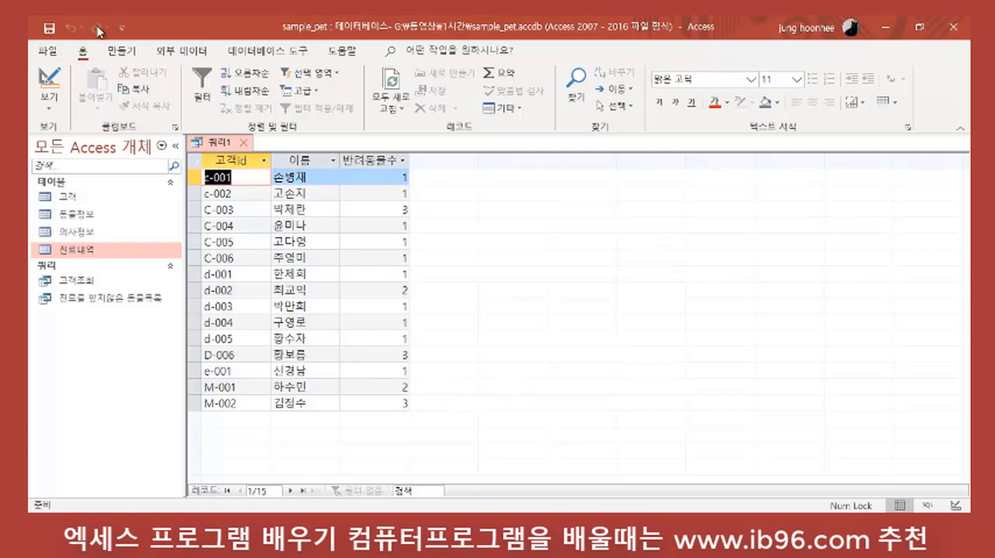
Step: Return to the SQL view and examine the GROUP BY clause on 고객.고객id and 고객.이름
left_click(48, 115)
left_click(99, 173)
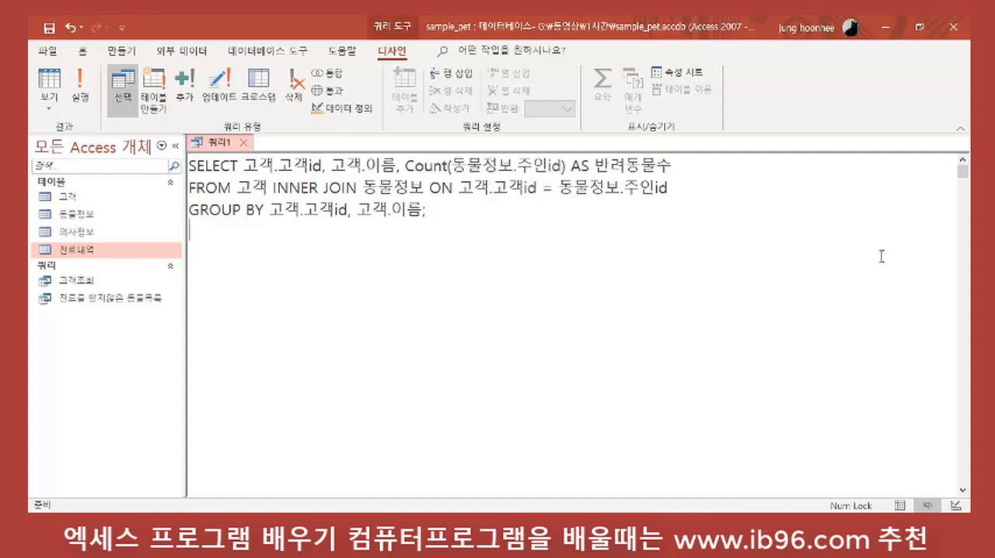
left_click(555, 219)
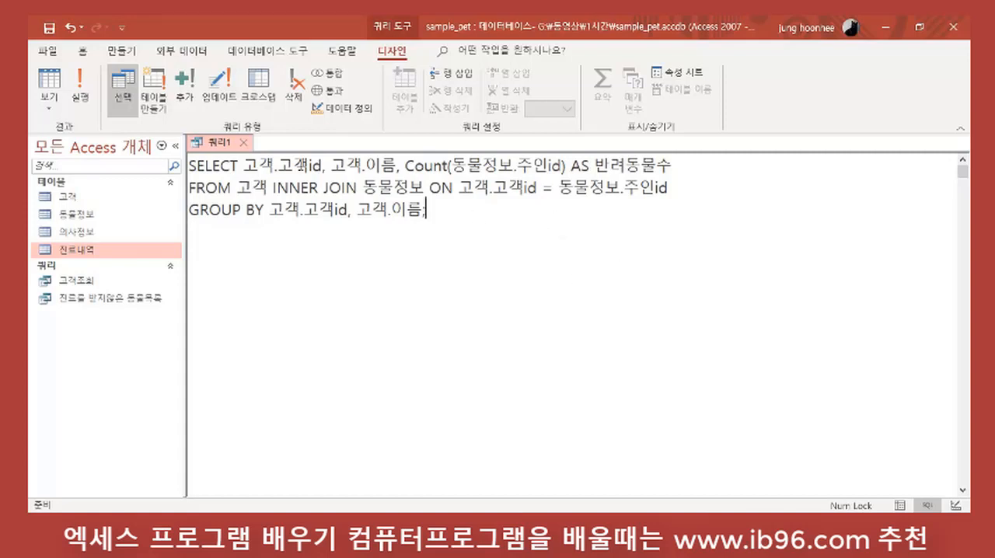
left_click(201, 210)
left_click(189, 210)
left_click_drag(190, 210, 442, 237)
left_click(455, 242)
left_click_drag(303, 210, 412, 210)
left_click(456, 227)
left_click_drag(269, 210, 445, 203)
Step: Remove the semicolon ending the GROUP BY line and add a having line containing a copy of Count(동물정보.주인id)
left_click(449, 212)
key("BackSpace")
key("Return")
type("having")
left_click_drag(408, 165, 567, 165)
key("ctrl+c")
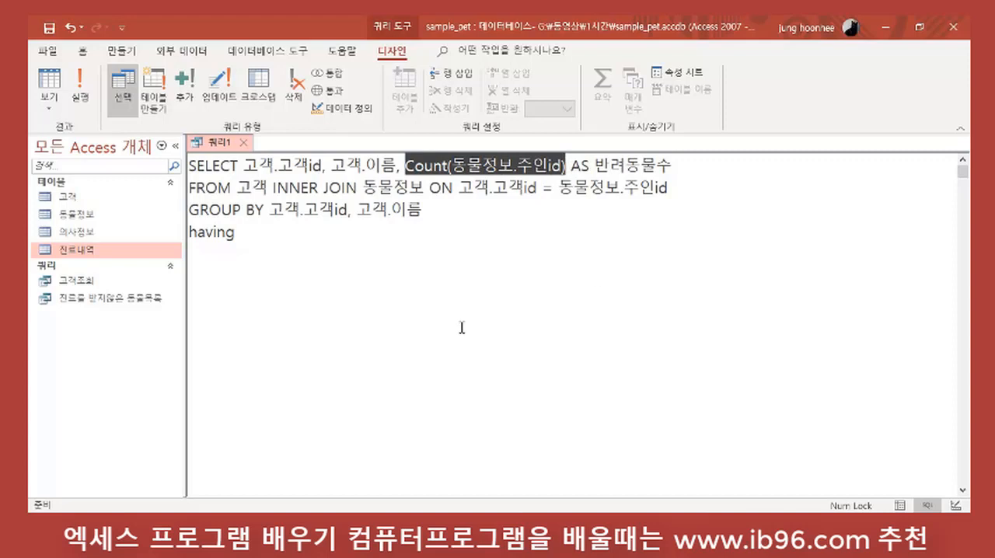
left_click(276, 235)
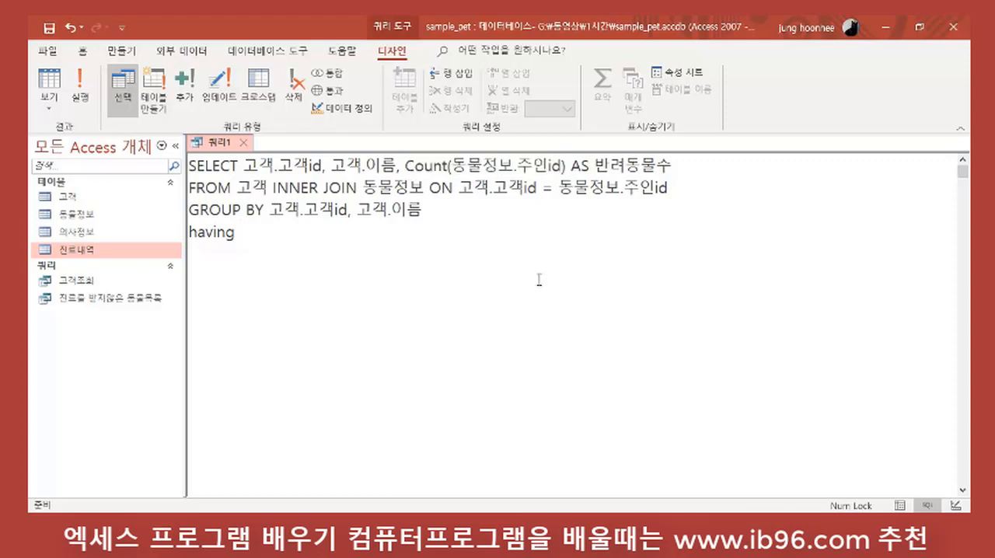
key("ctrl+v")
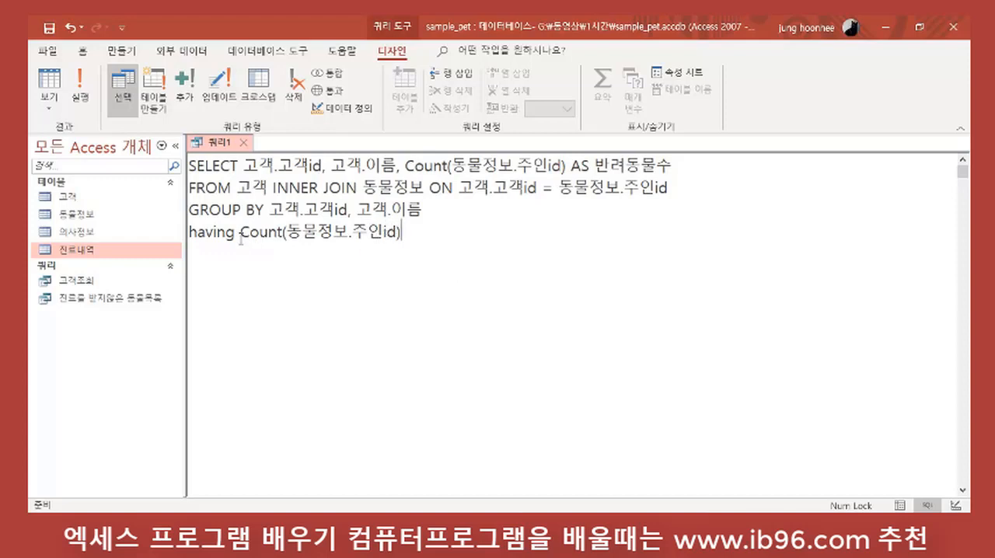
Step: Complete the having condition with >=2; and run the query
left_click_drag(240, 232, 401, 232)
left_click(433, 233)
type(">=2;")
key("Return")
left_click_drag(278, 208, 424, 208)
left_click(543, 264)
left_click(79, 92)
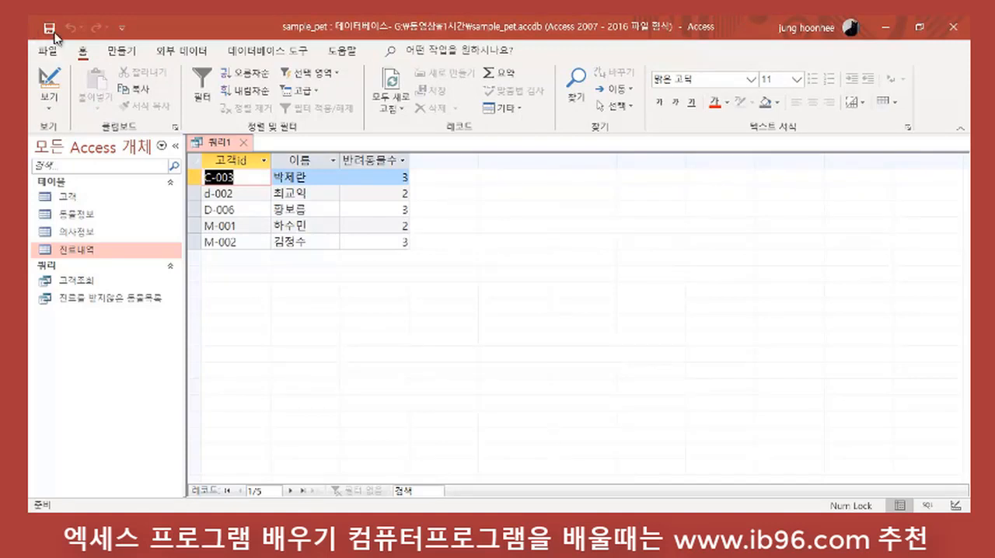
Step: Examine the condition in design view, return to the SQL view, and review the GROUP BY line and the Count(동물정보.주인id) expression
left_click(49, 81)
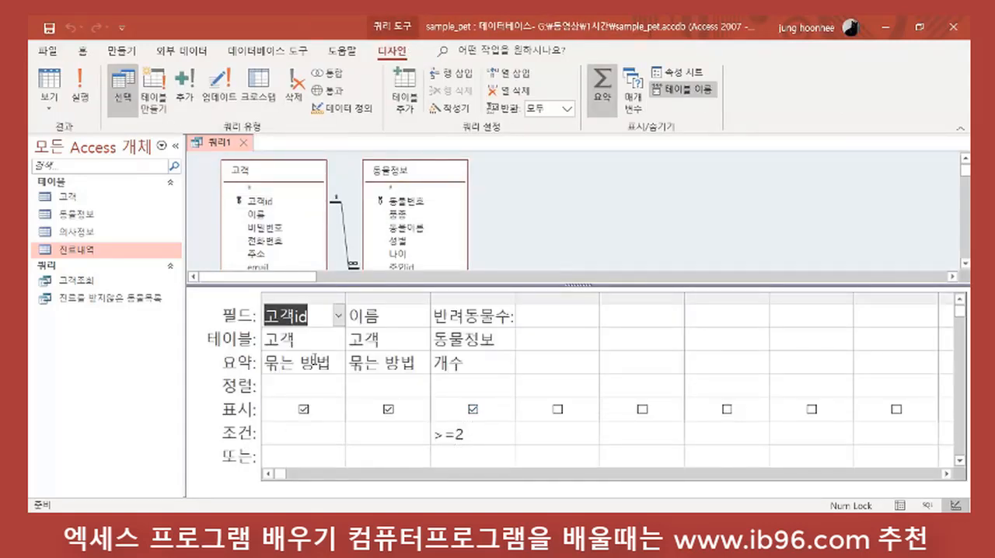
left_click(50, 109)
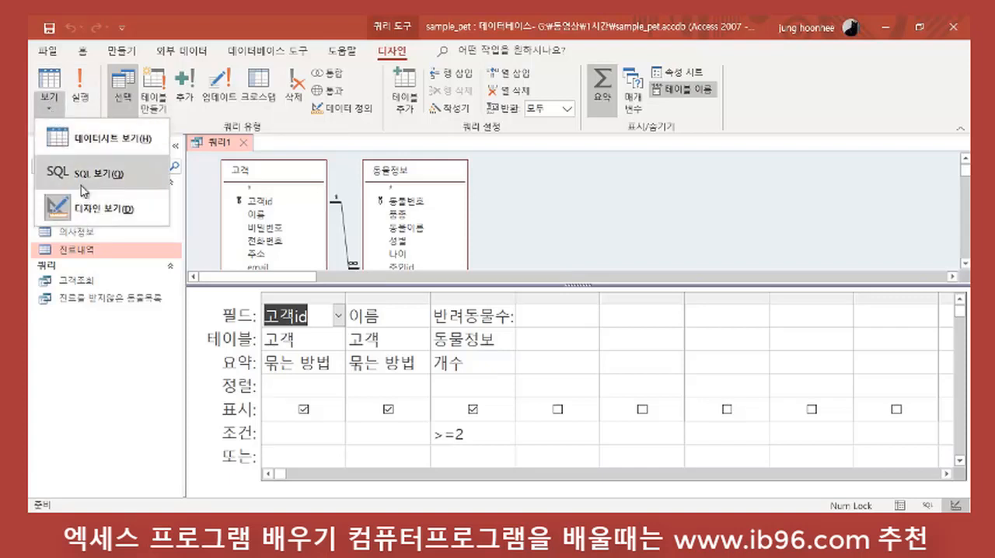
left_click(80, 172)
left_click(542, 251)
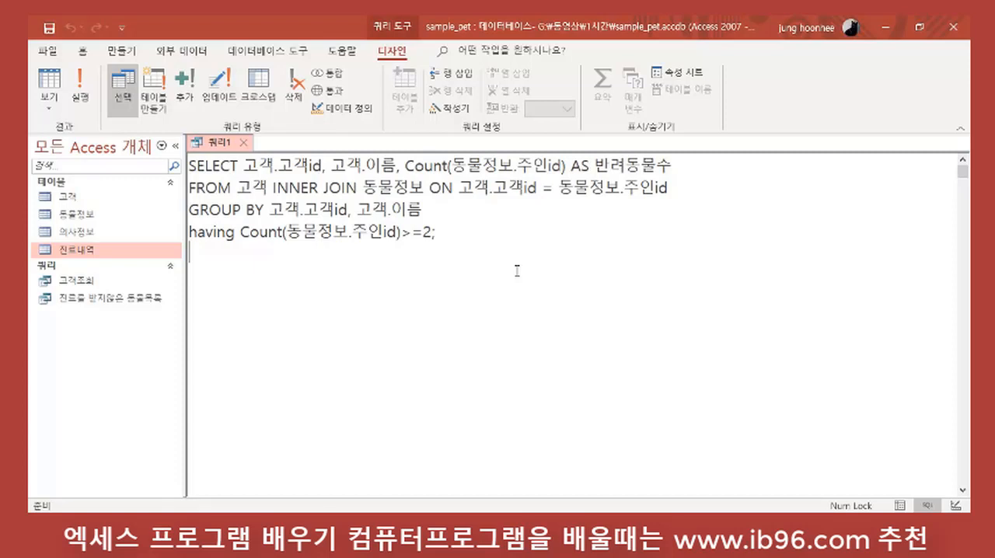
left_click(191, 210)
left_click(231, 264)
left_click(405, 166)
left_click_drag(405, 165, 583, 165)
left_click(574, 260)
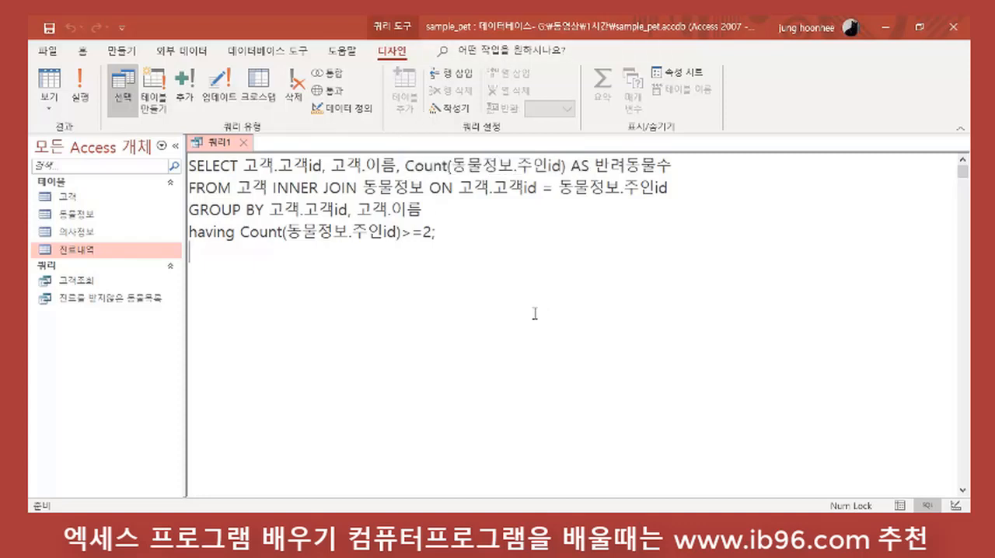